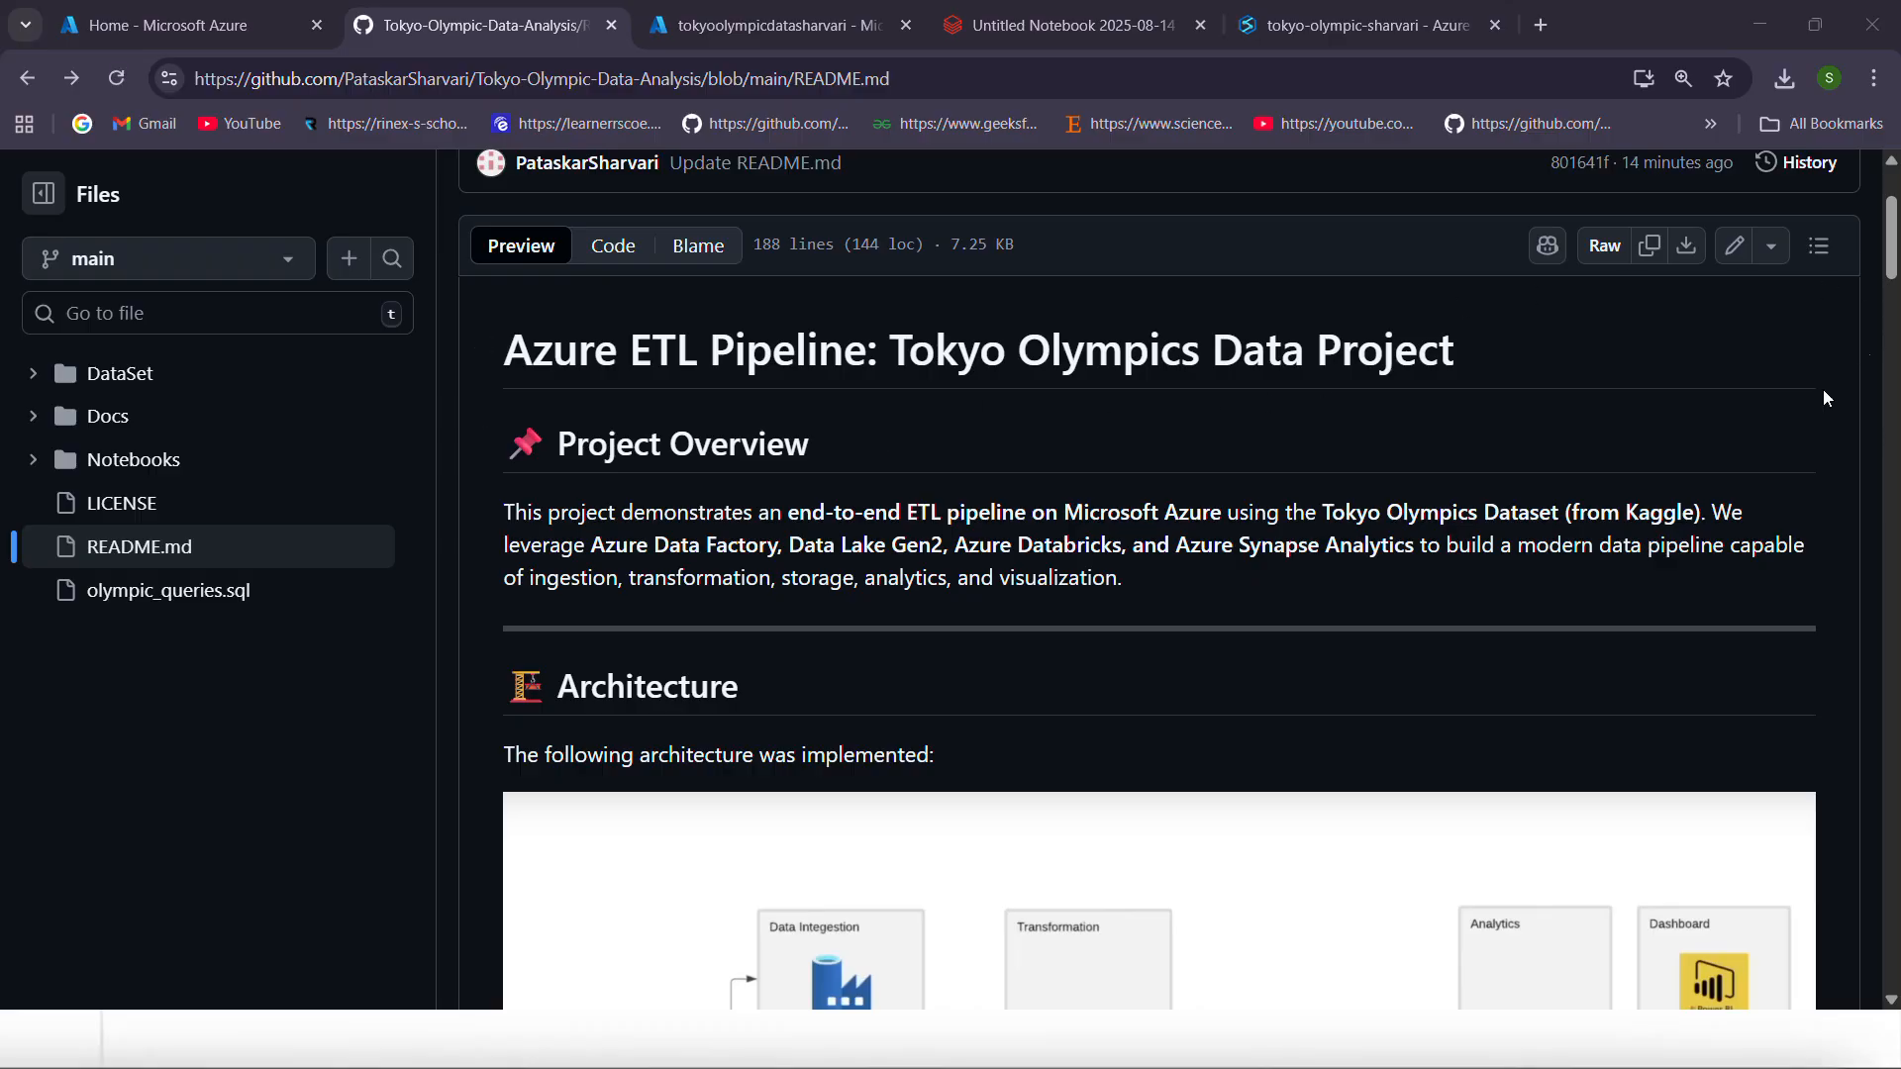
# Read the README's project overview, architecture diagram and workflow section
pyautogui.scroll(-3, 793, 570)
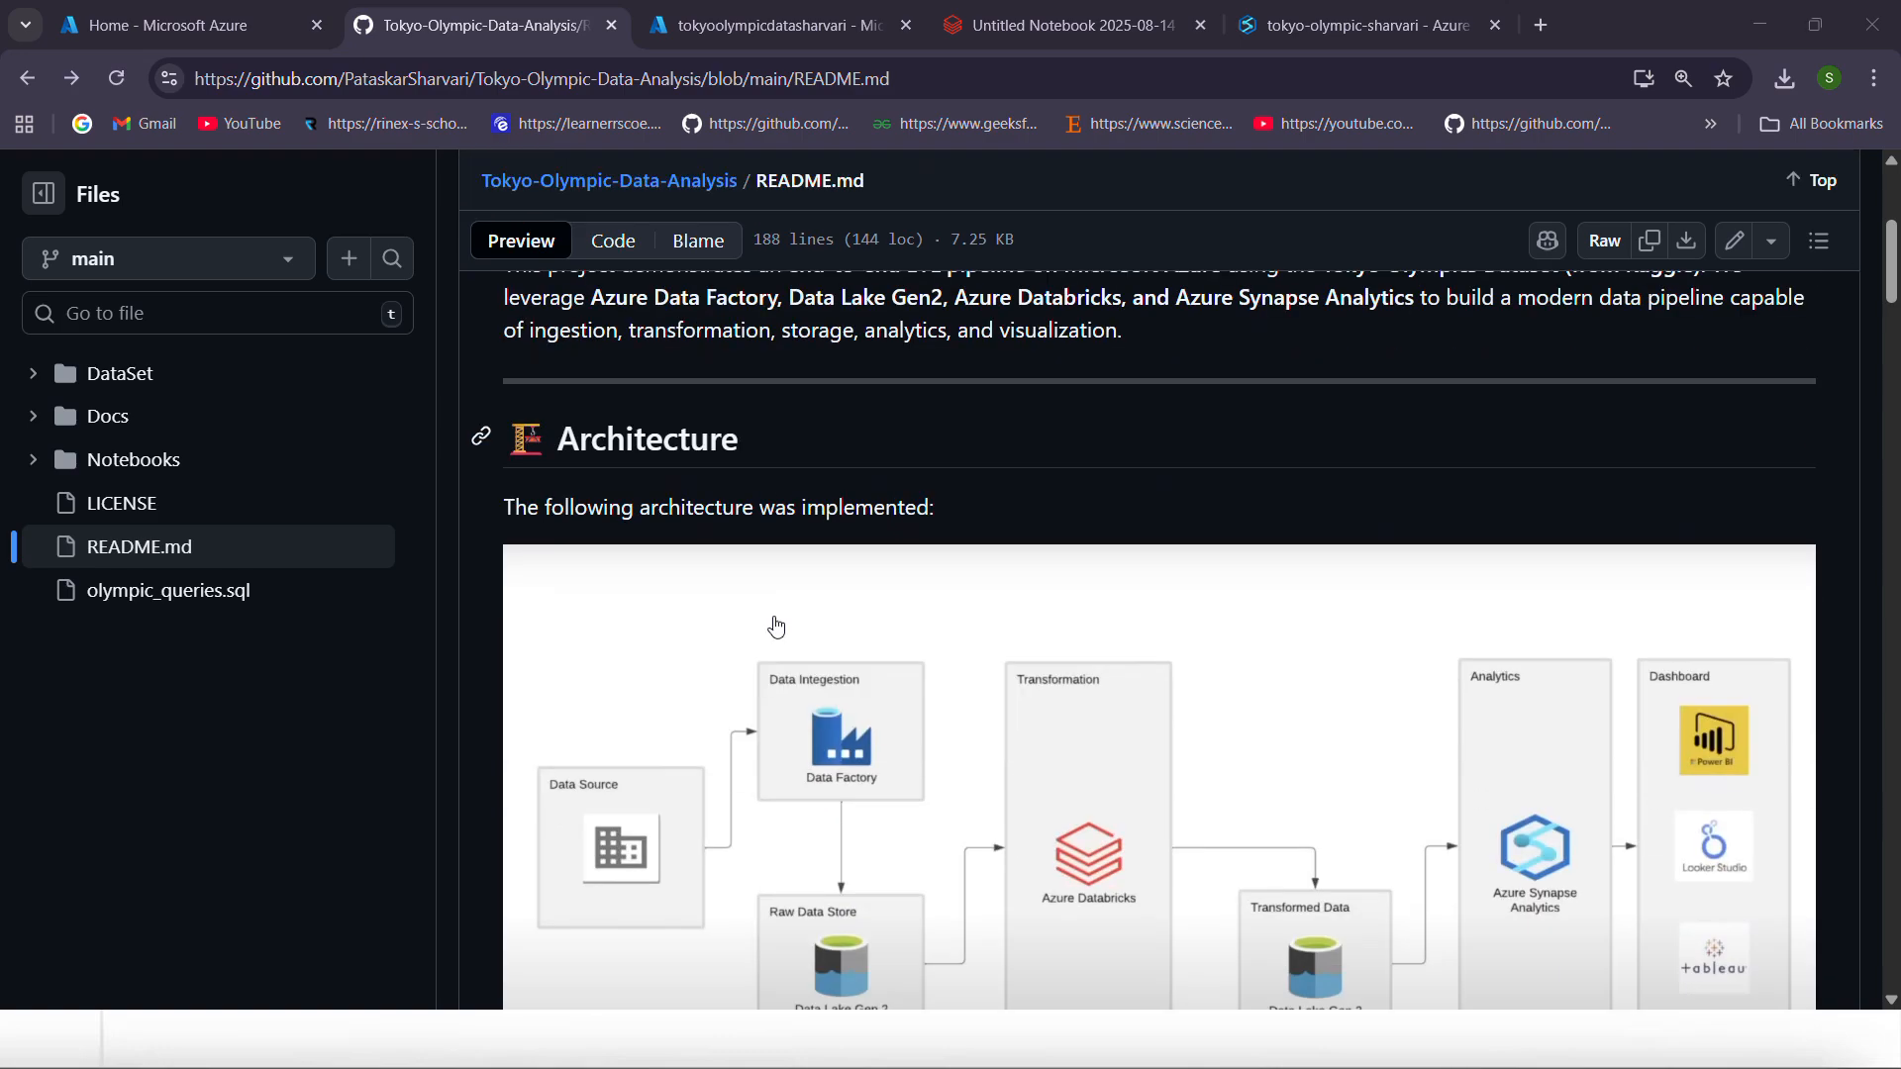
pyautogui.scroll(-3, 1005, 763)
pyautogui.scroll(-2, 1015, 722)
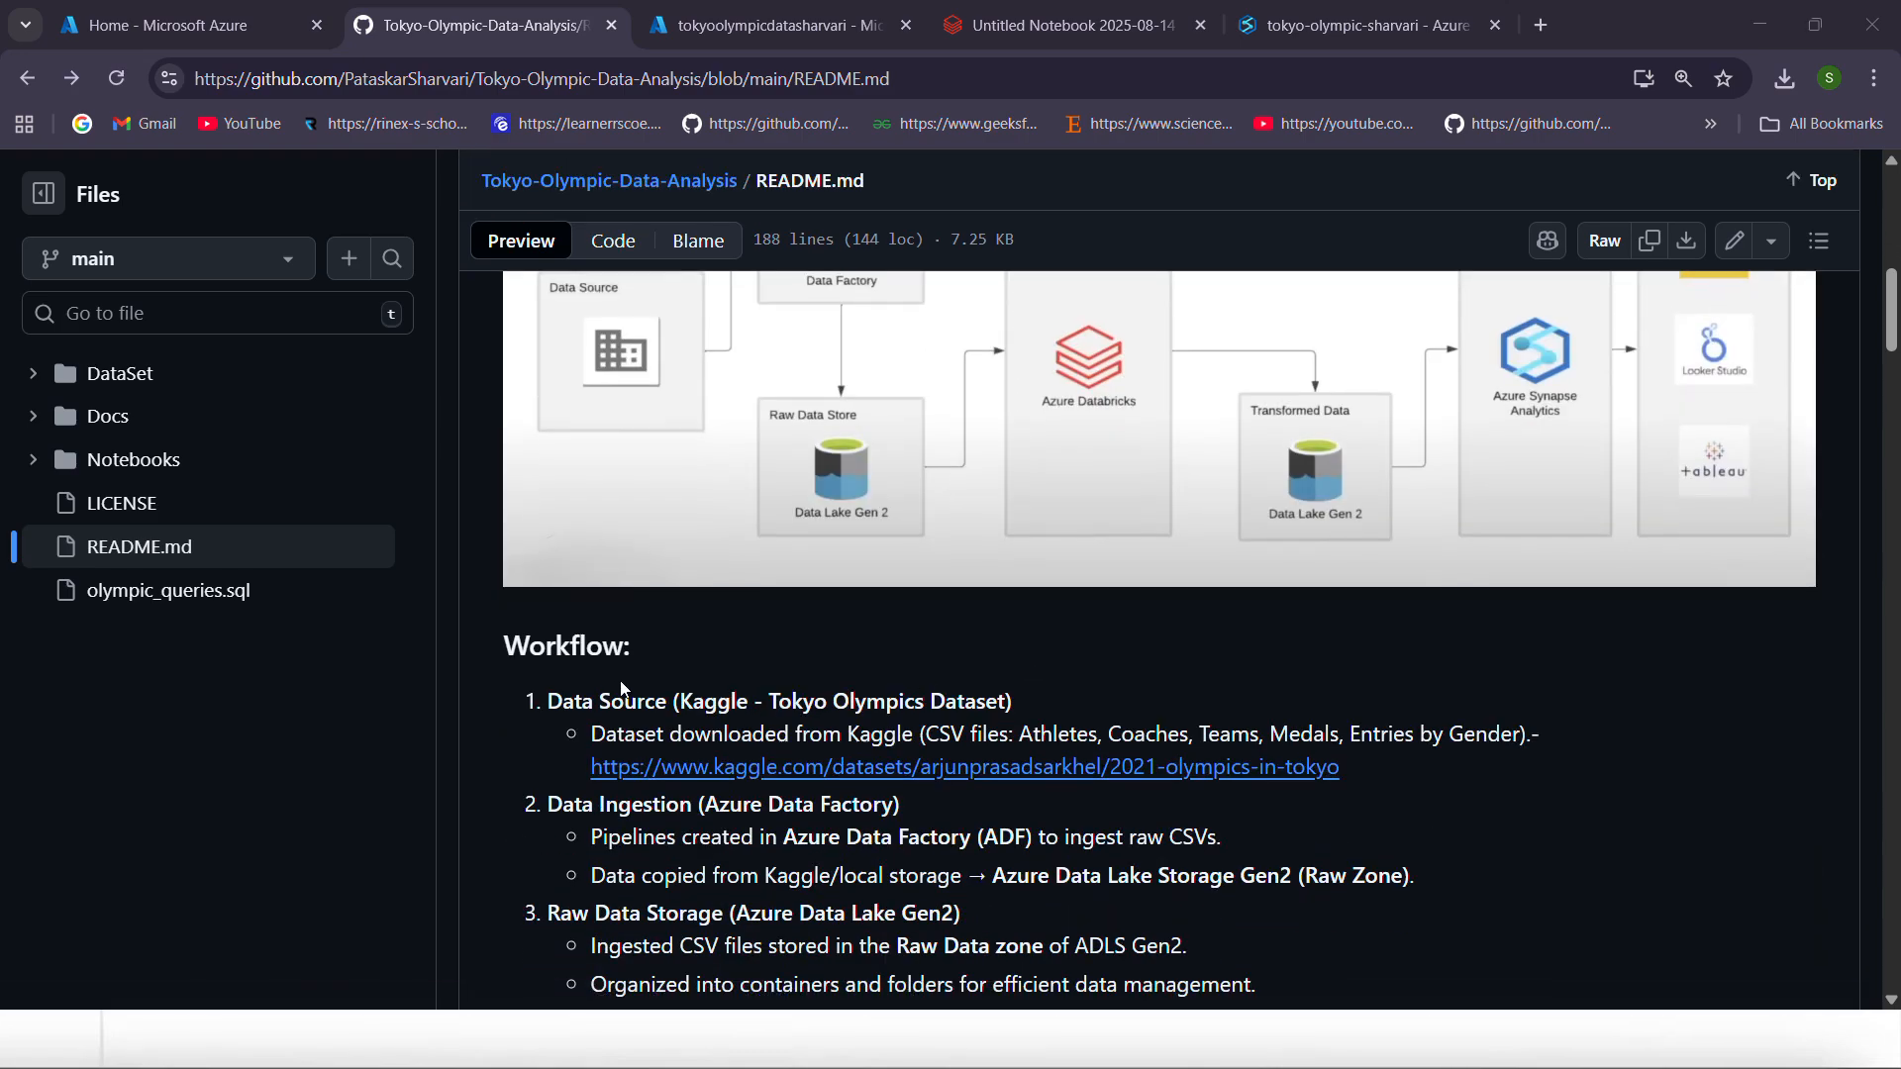
pyautogui.scroll(-1, 634, 693)
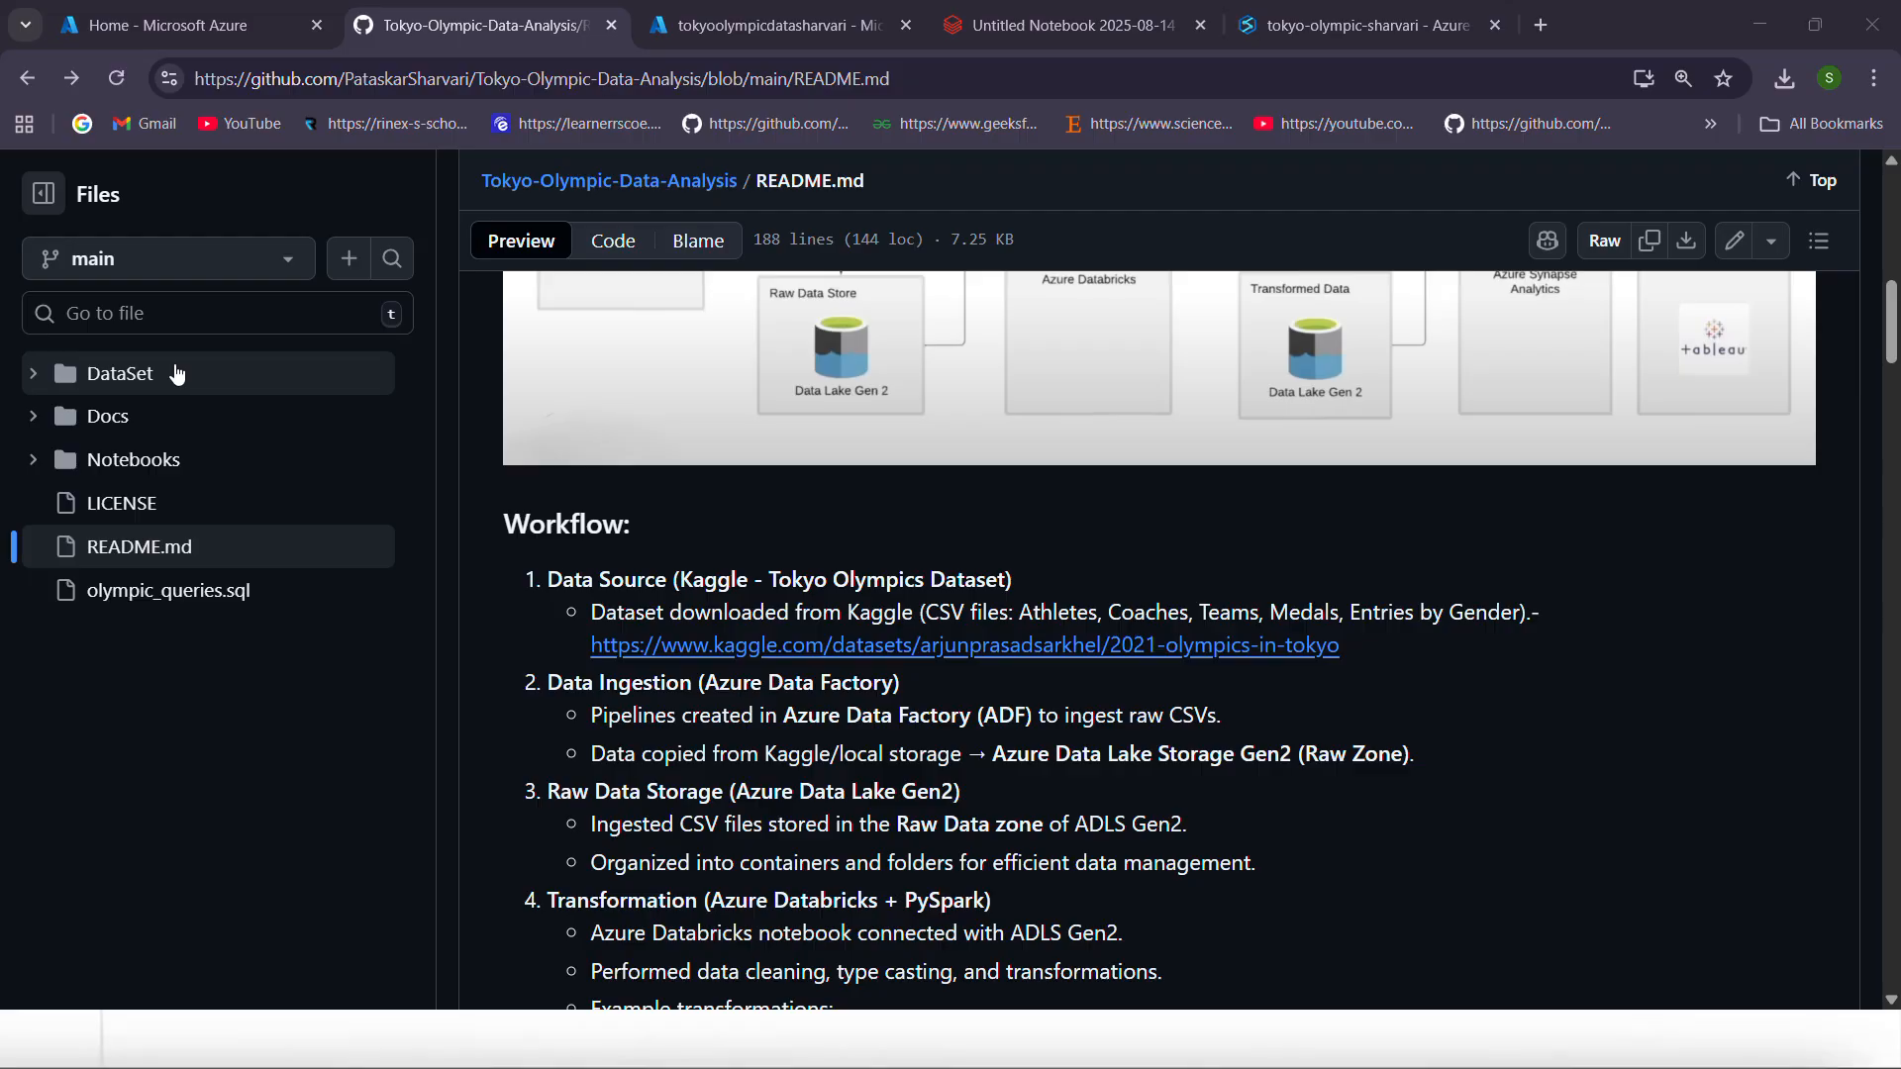
pyautogui.scroll(-4, 959, 602)
pyautogui.scroll(1, 958, 602)
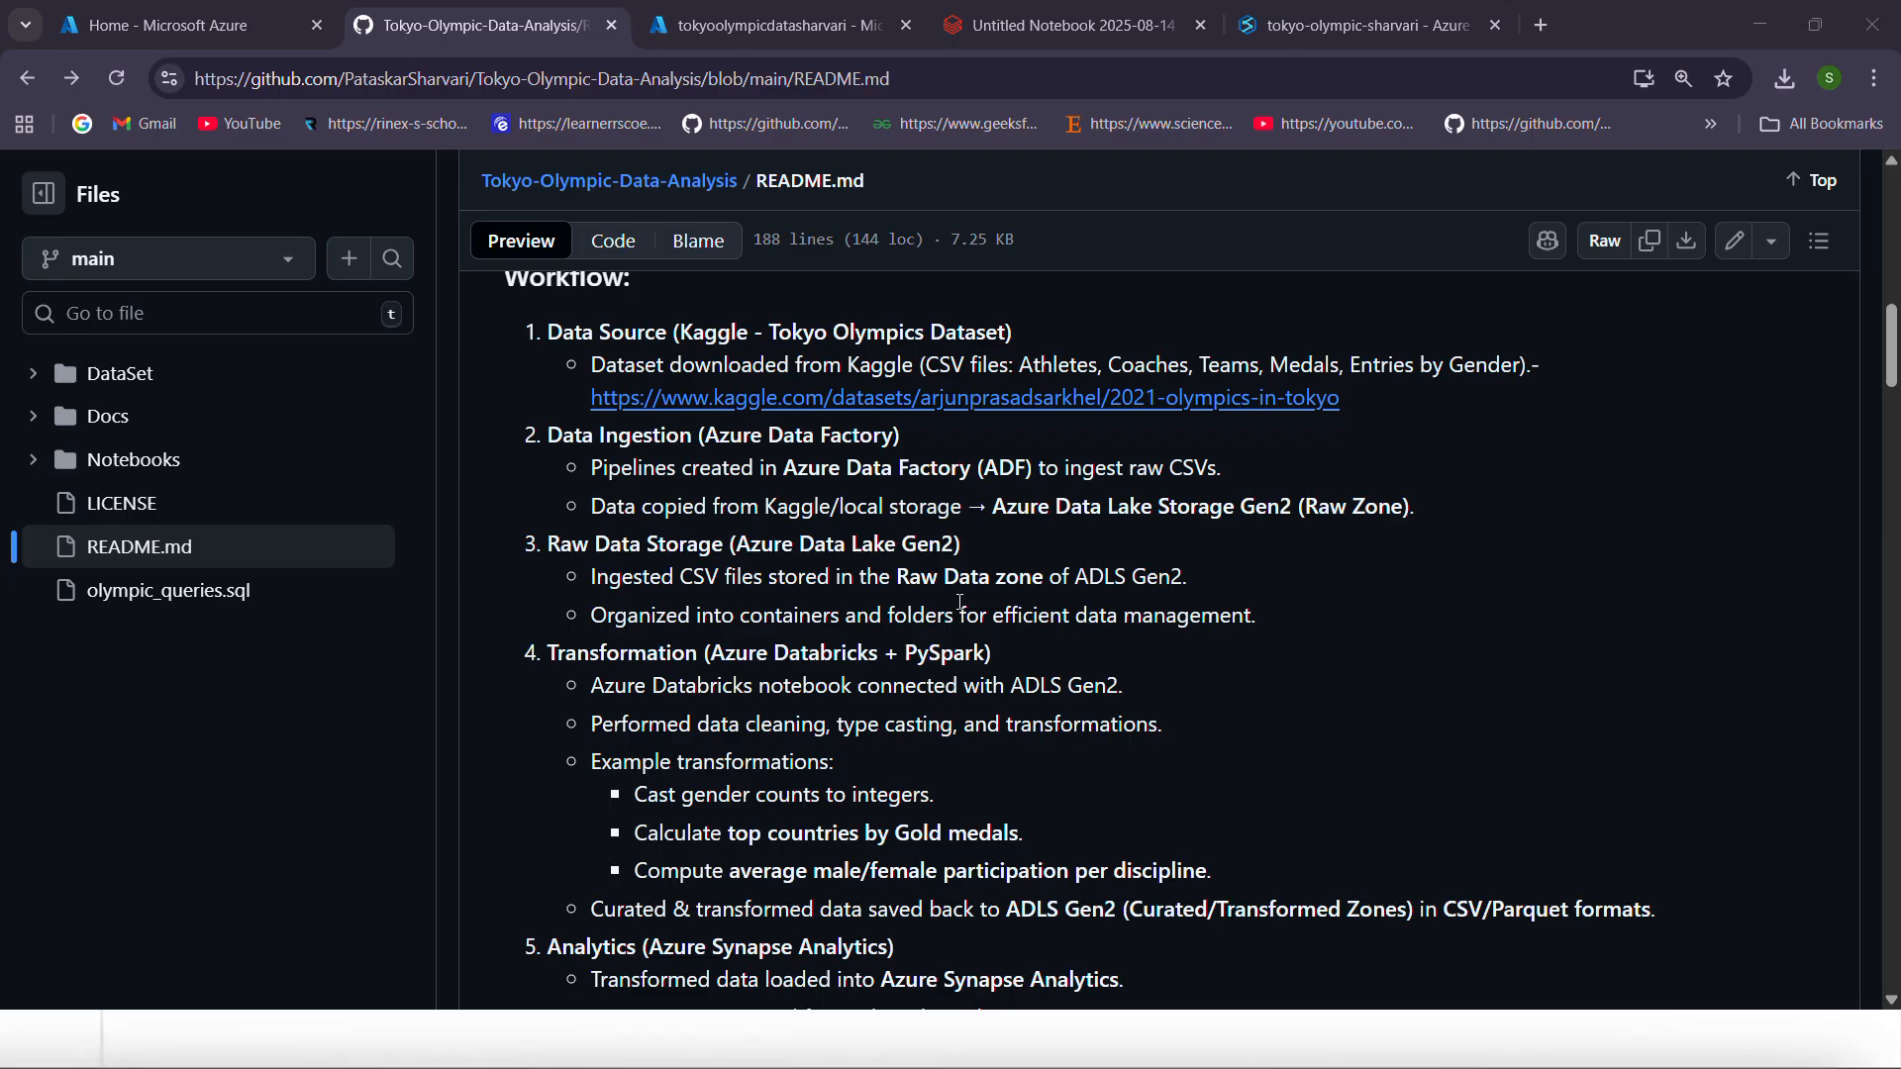
# Open the raw view of Athletes.csv from the repository's DataSet folder and select its URL
pyautogui.click(268, 386)
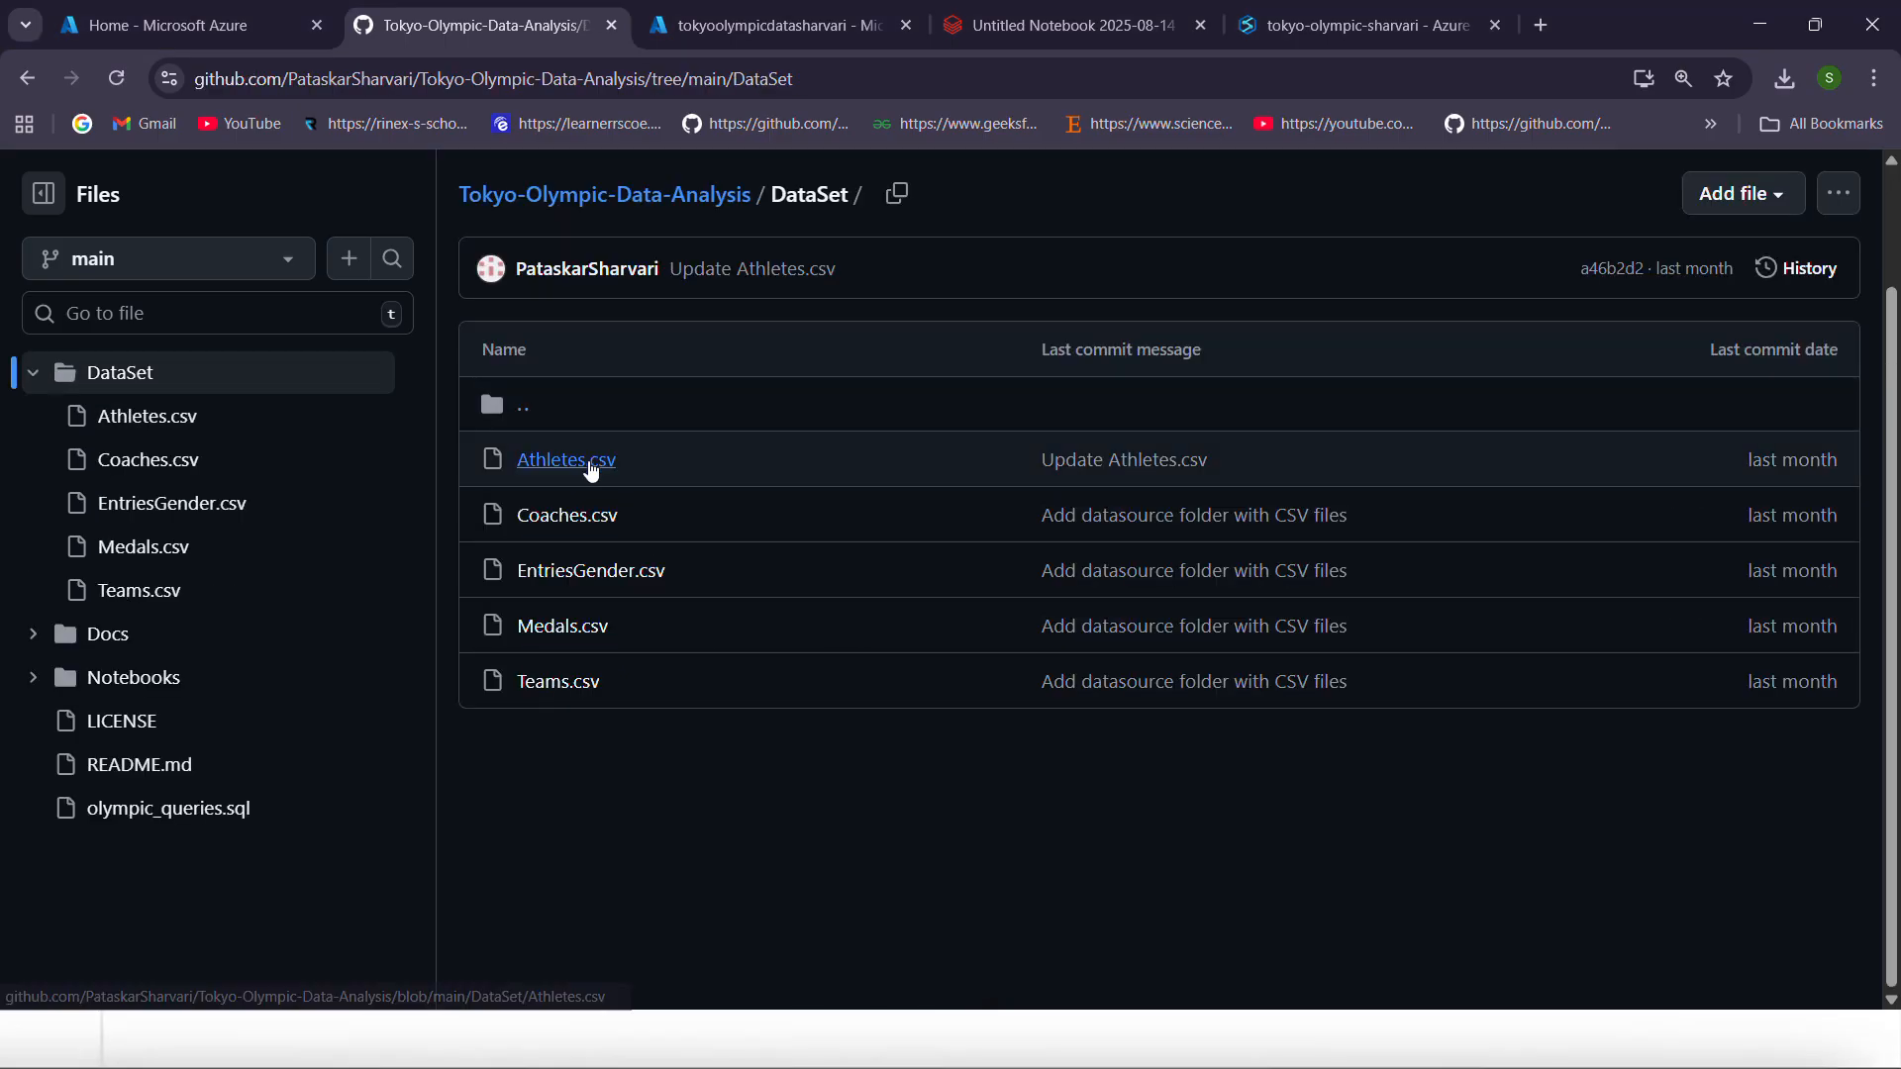
pyautogui.click(592, 465)
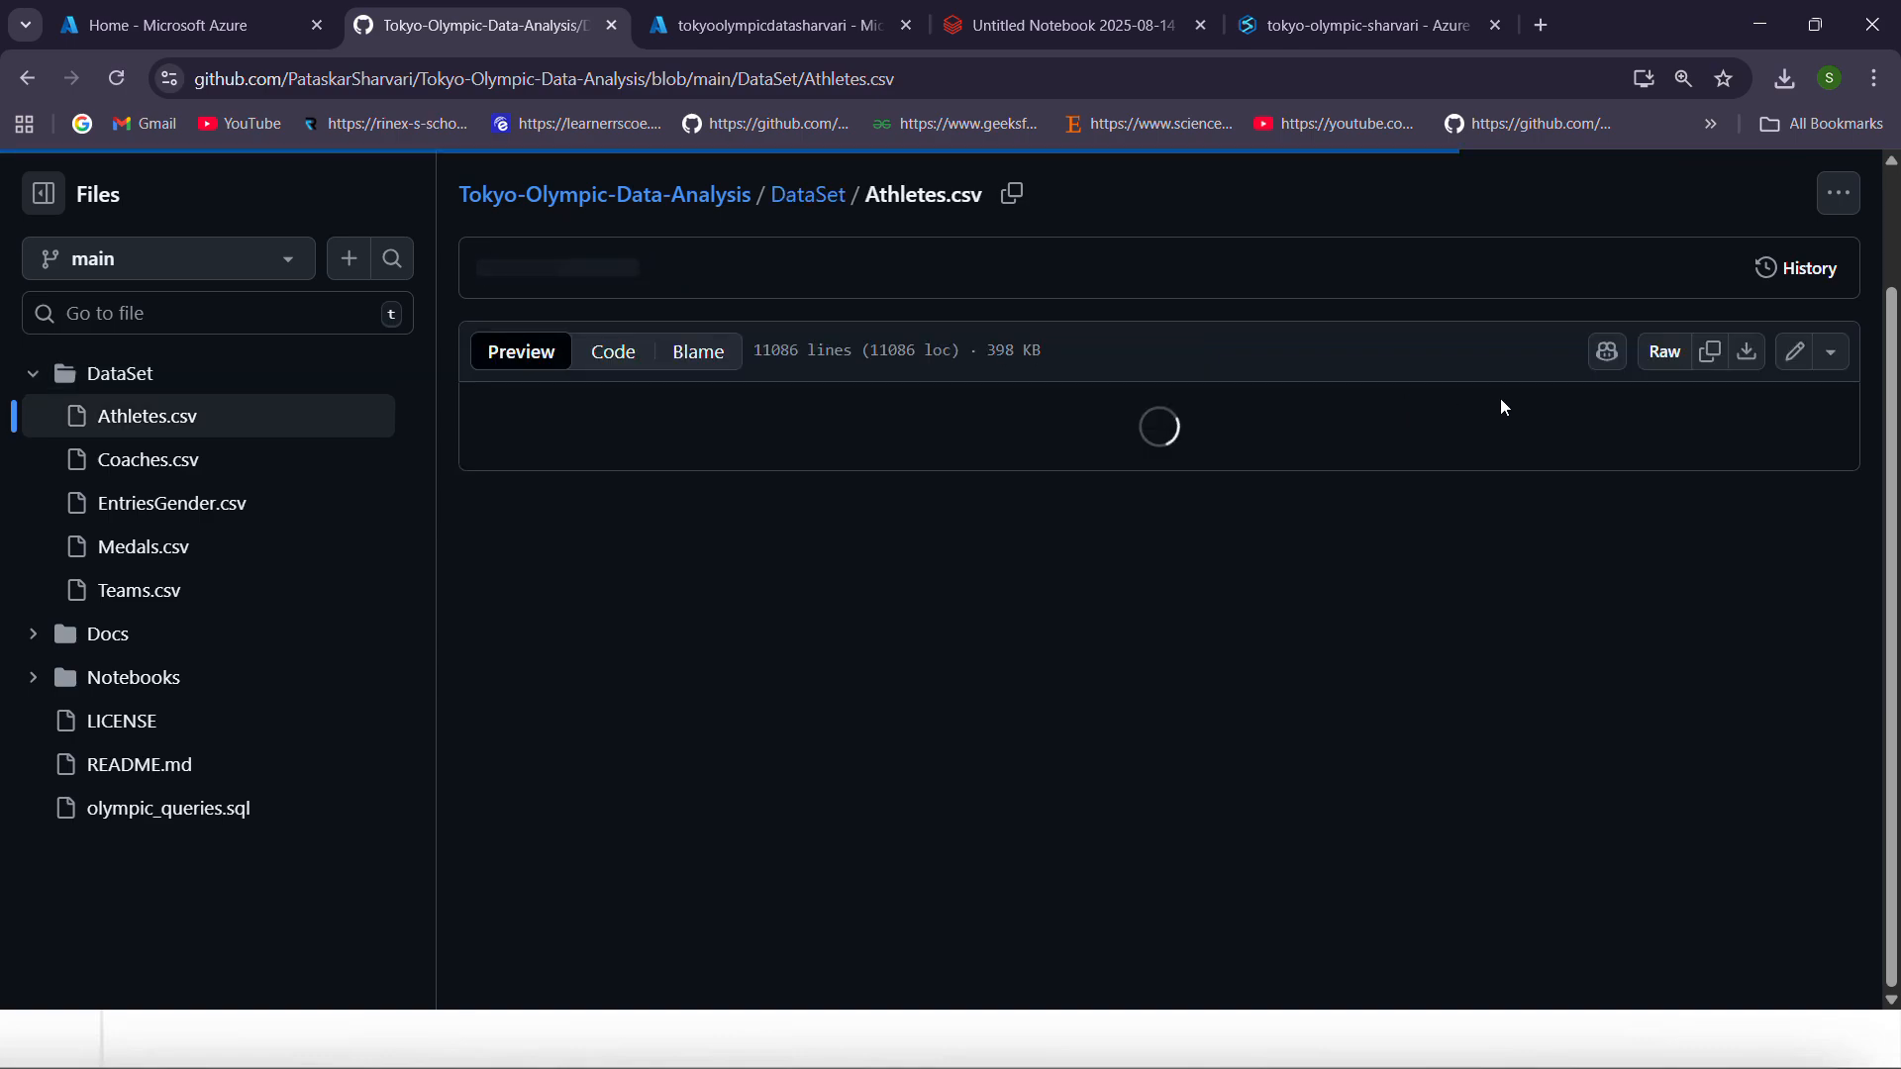
pyautogui.click(1666, 354)
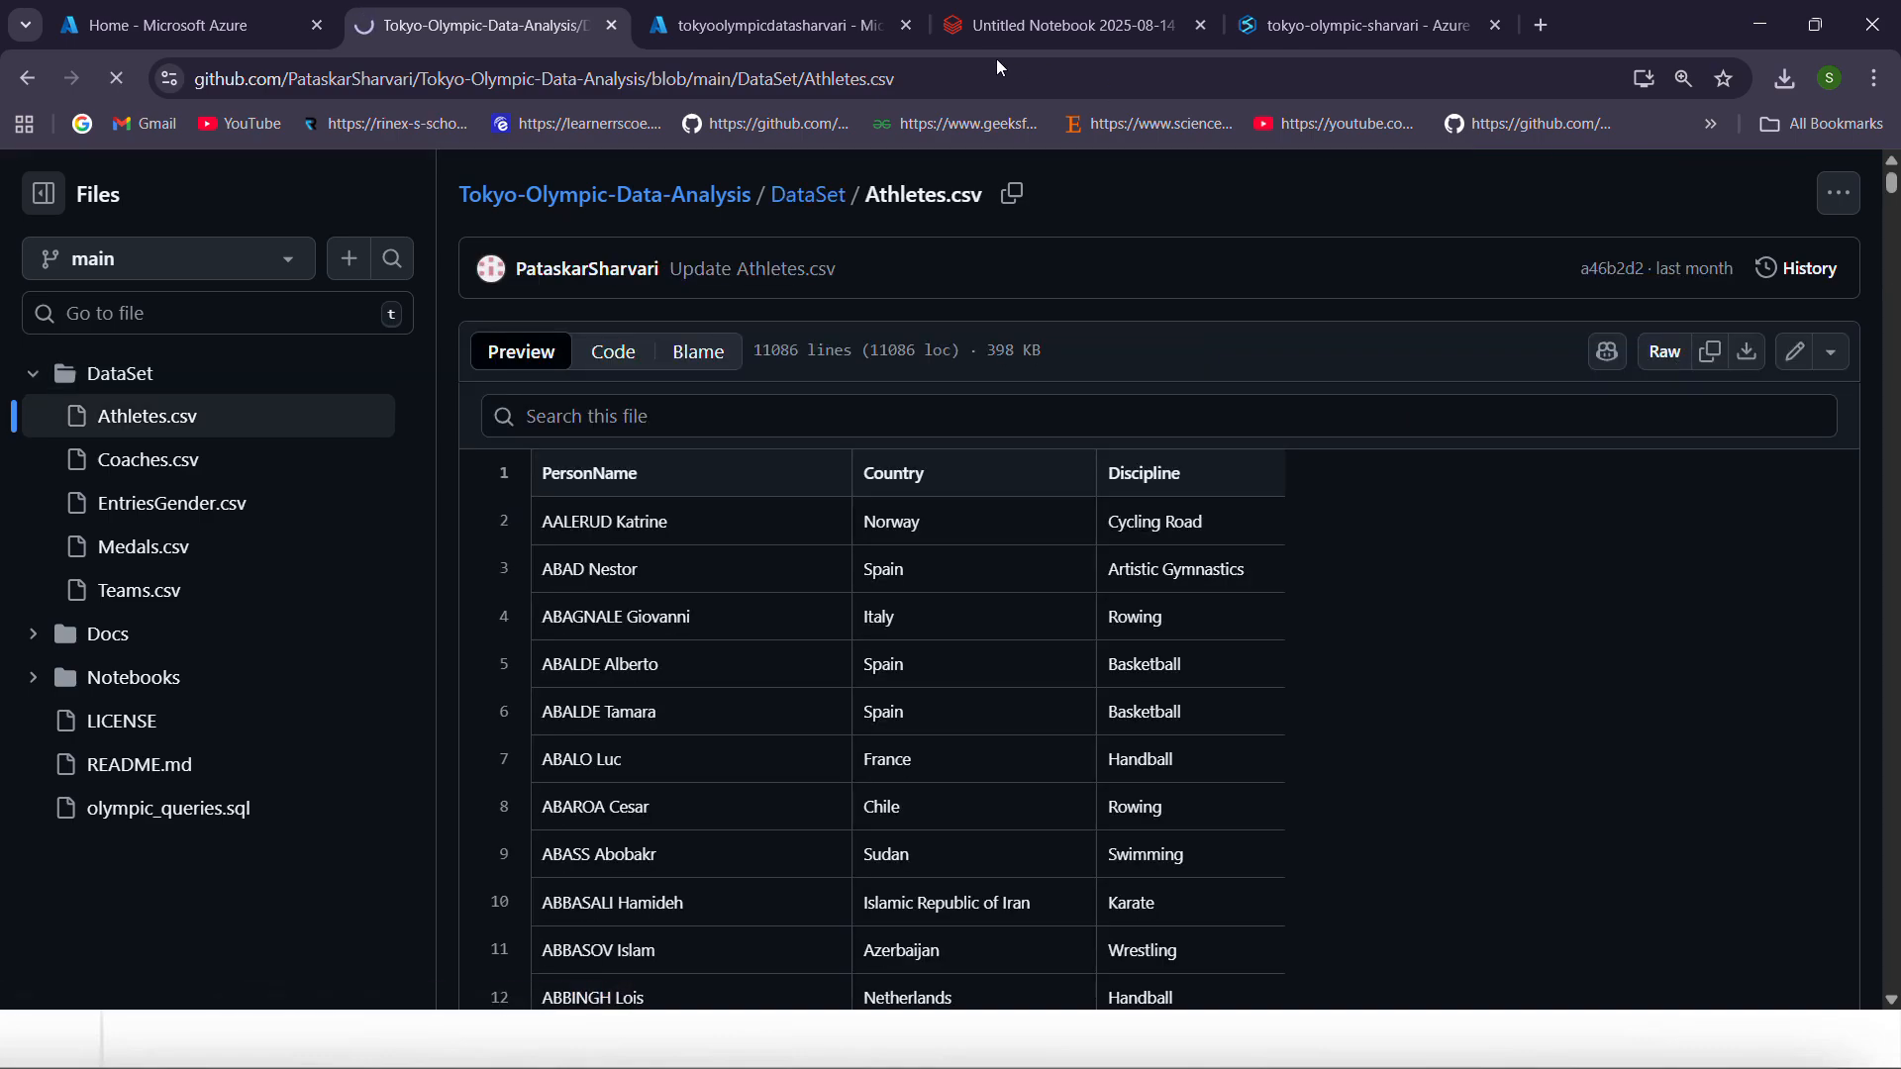
pyautogui.click(1241, 78)
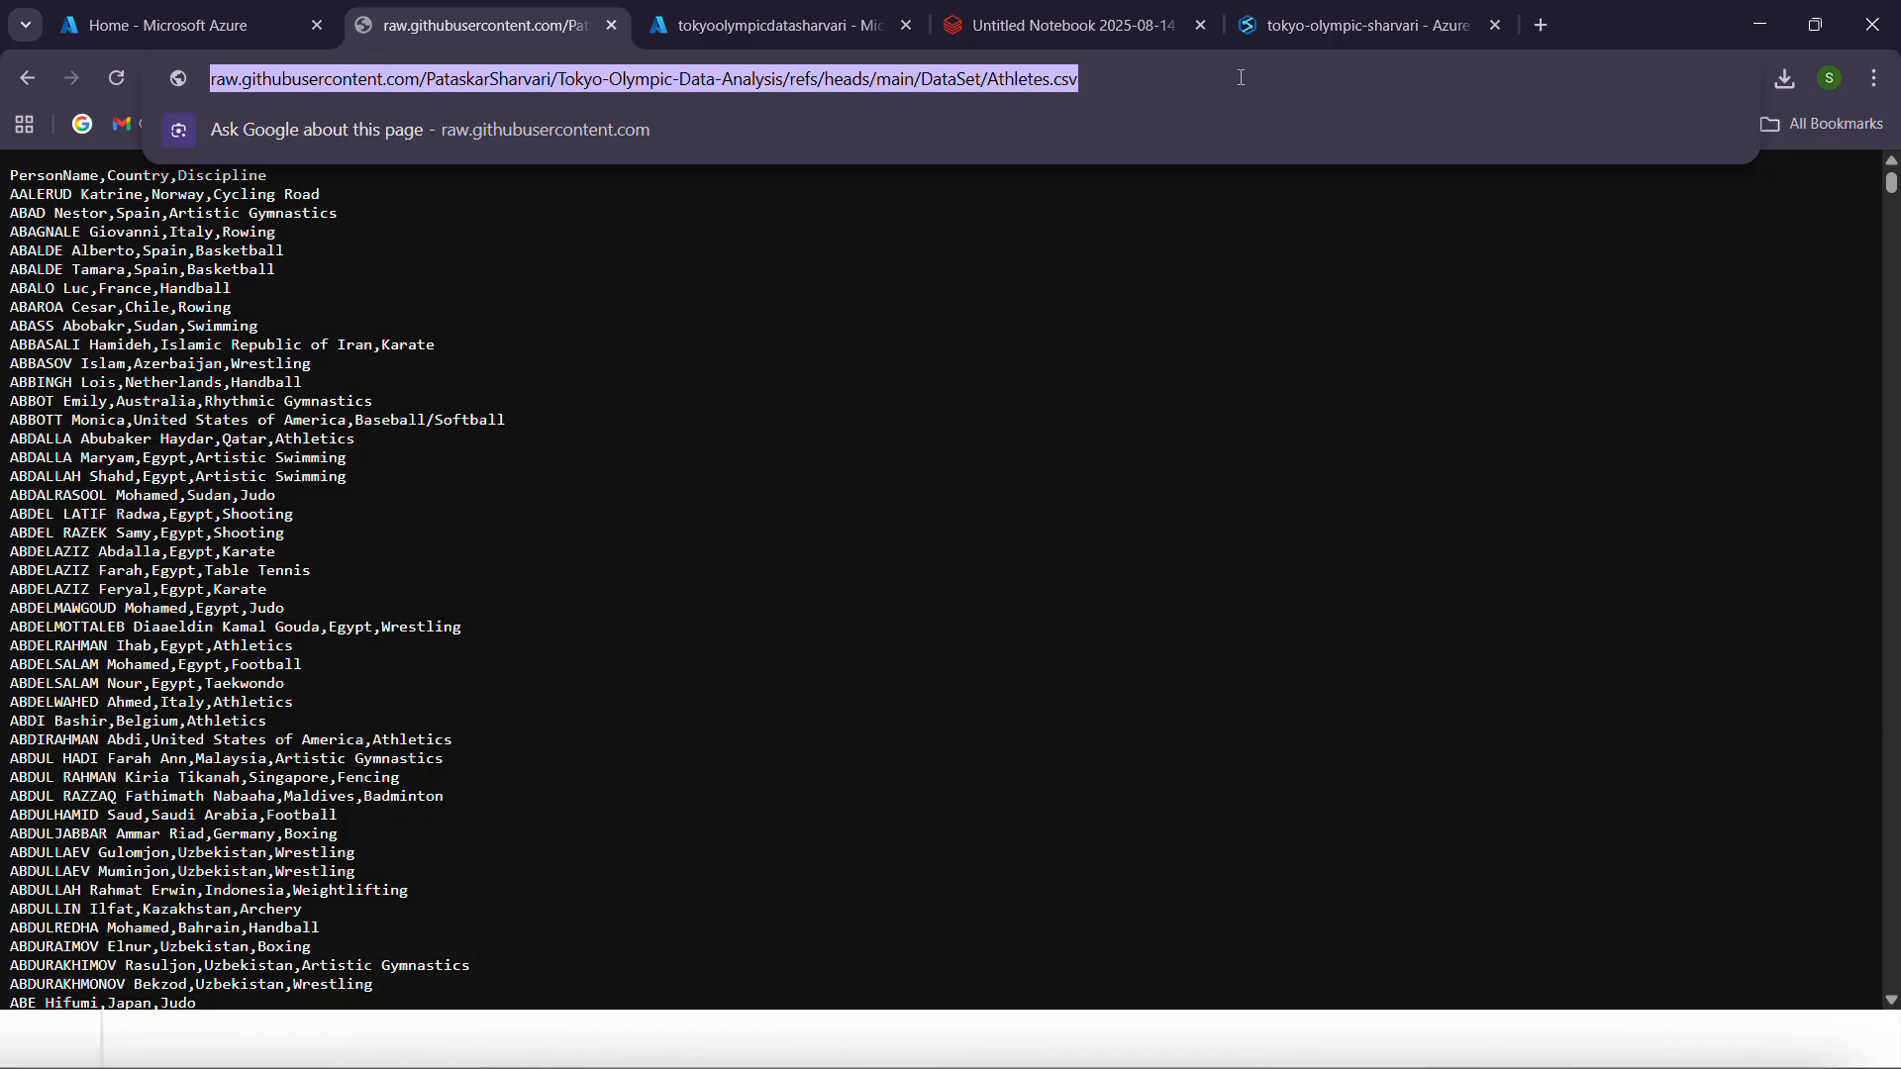
# View the reference Data Factory pipeline with its five copy activities and return to the raw Athletes.csv page
pyautogui.hotkey('alt', 'Tab')
pyautogui.hotkey('alt', 'Tab')
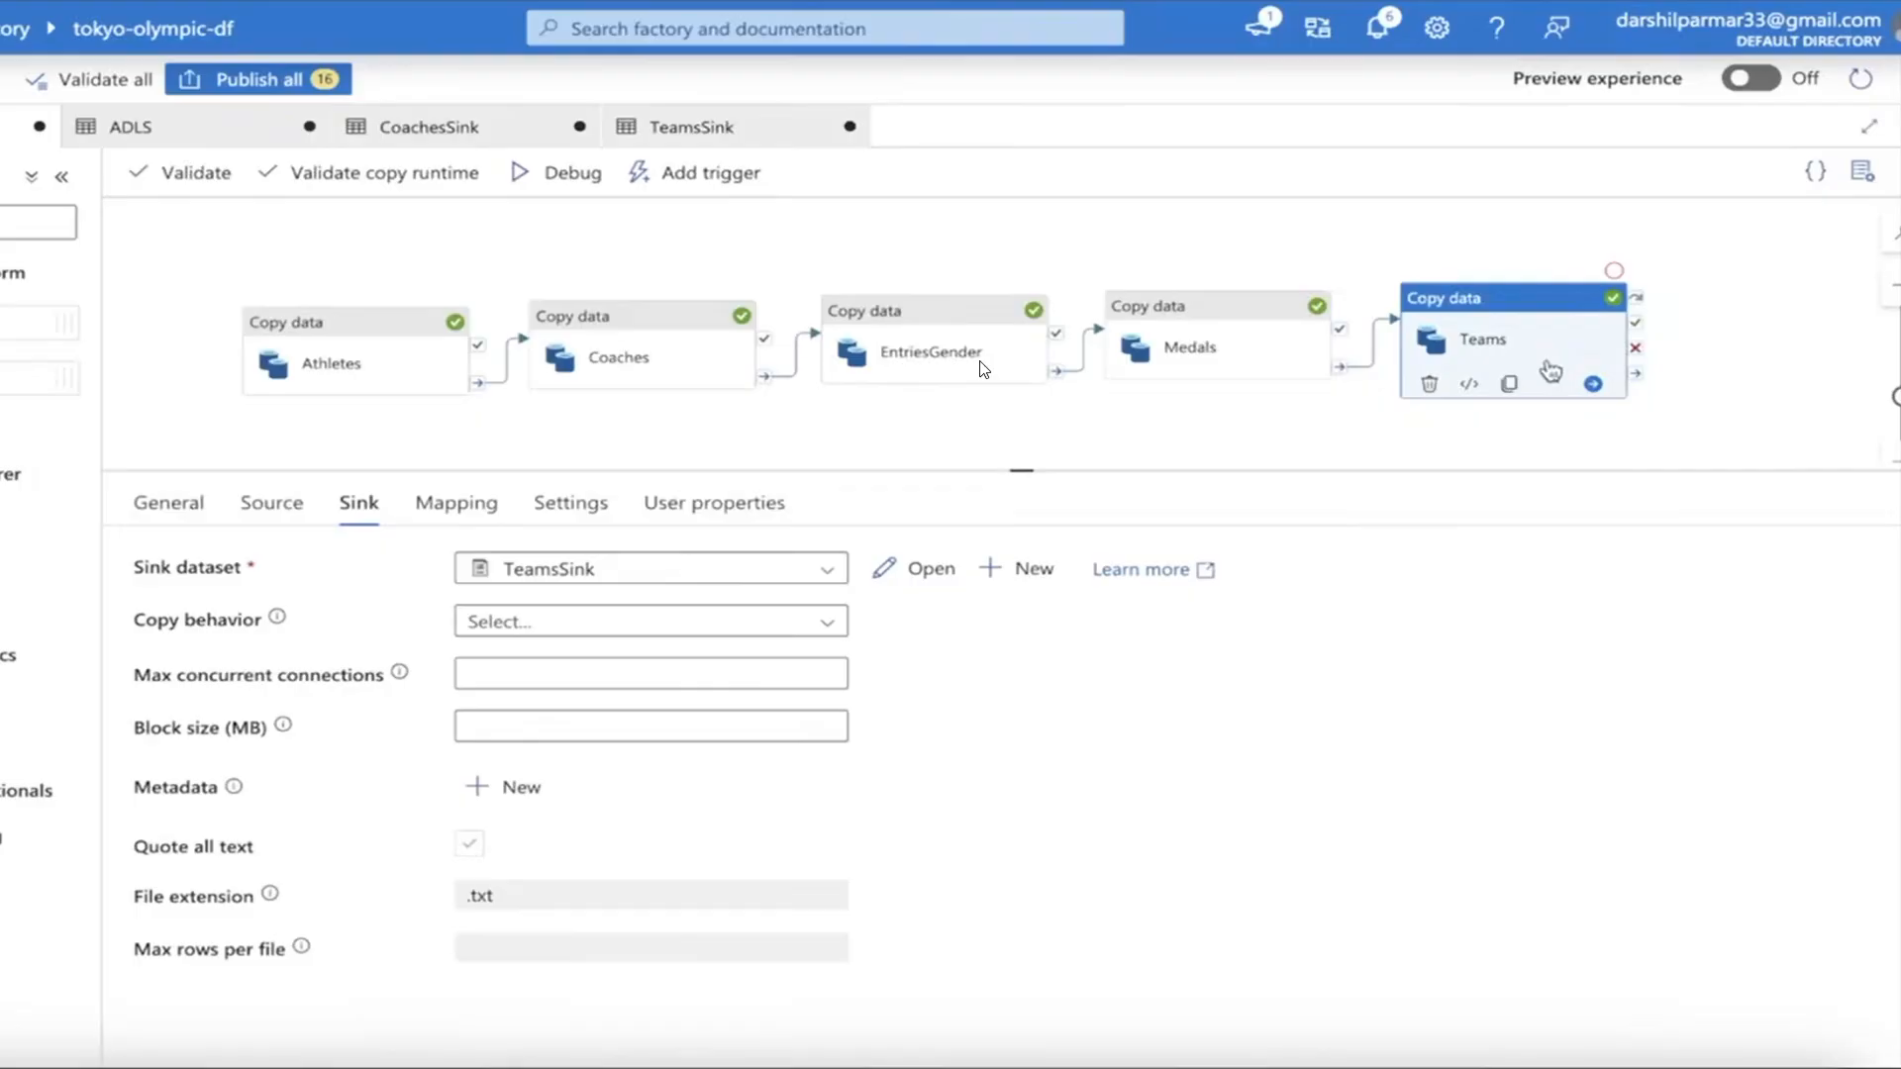
pyautogui.hotkey('alt', 'Tab')
pyautogui.hotkey('alt', 'Tab')
pyautogui.hotkey('alt', 'Tab')
pyautogui.hotkey('alt', 'Tab')
pyautogui.hotkey('alt', 'Tab')
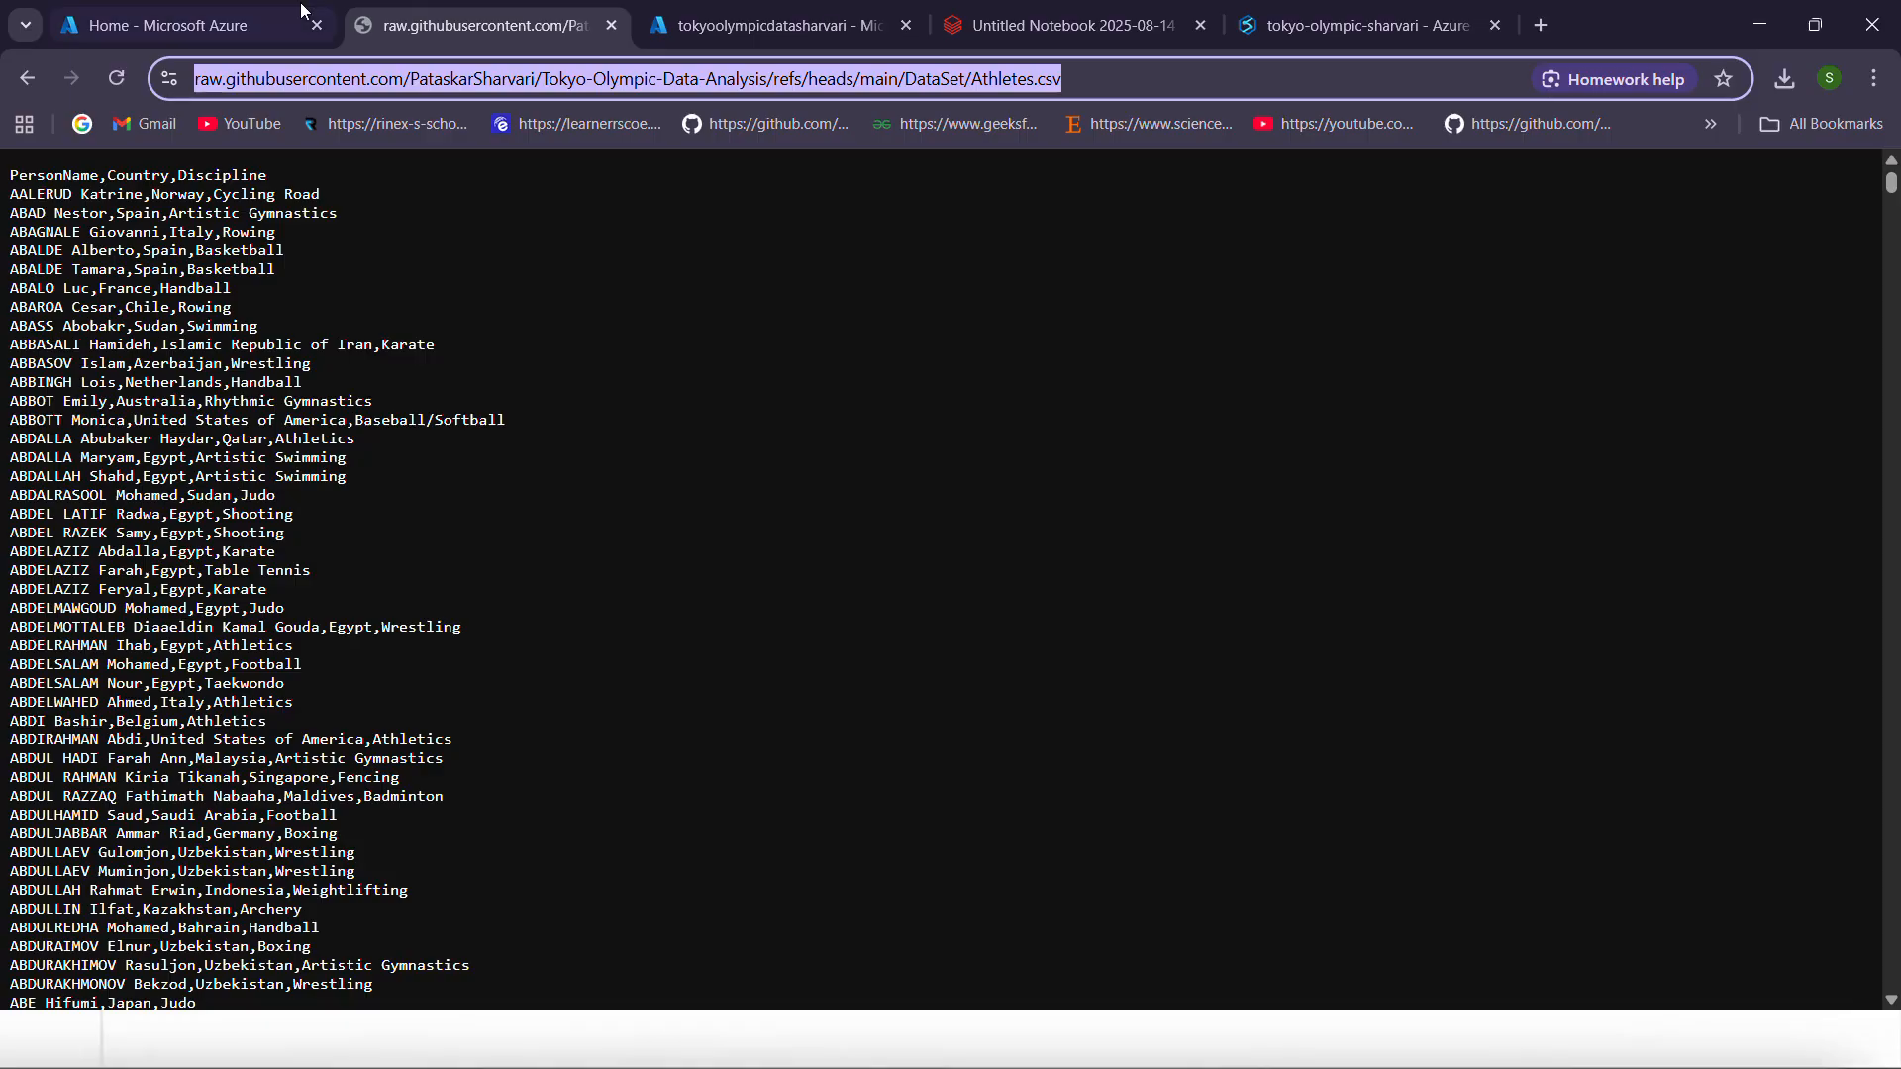
pyautogui.click(1138, 25)
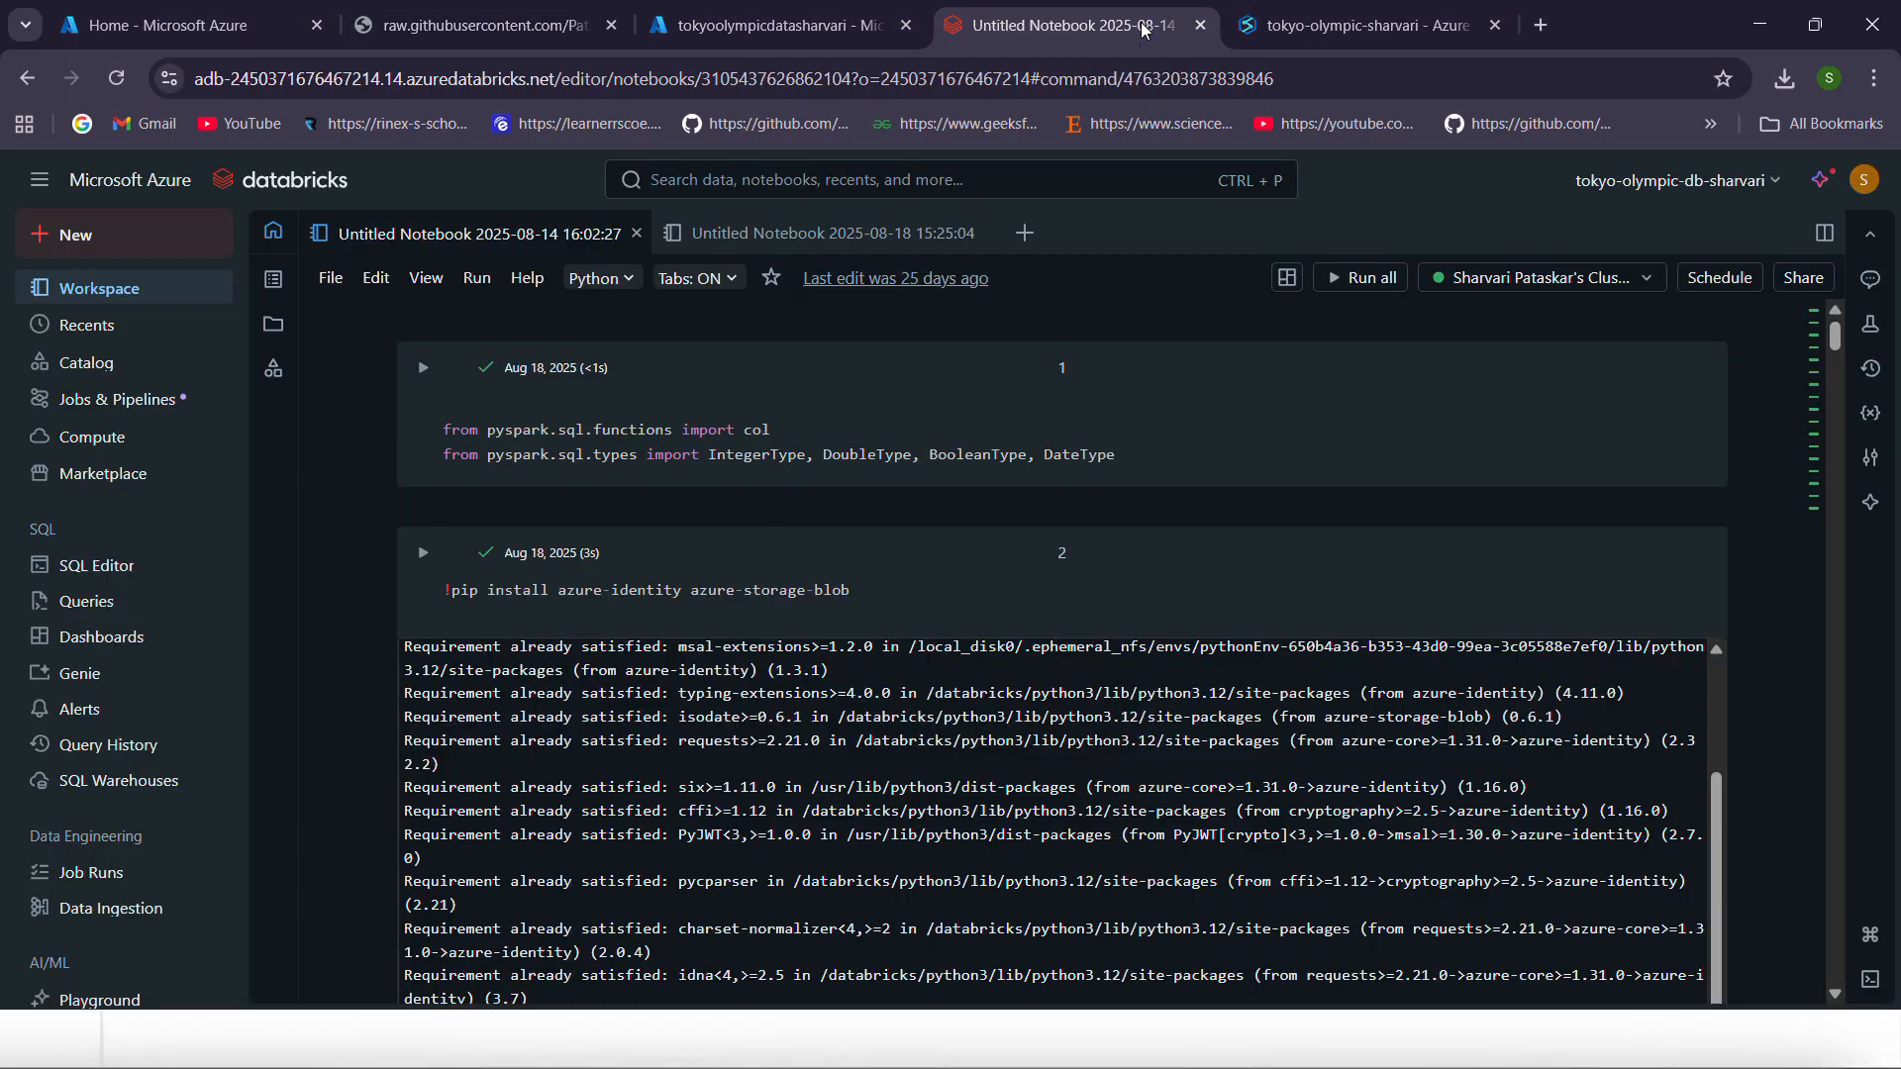
pyautogui.click(256, 25)
pyautogui.click(772, 24)
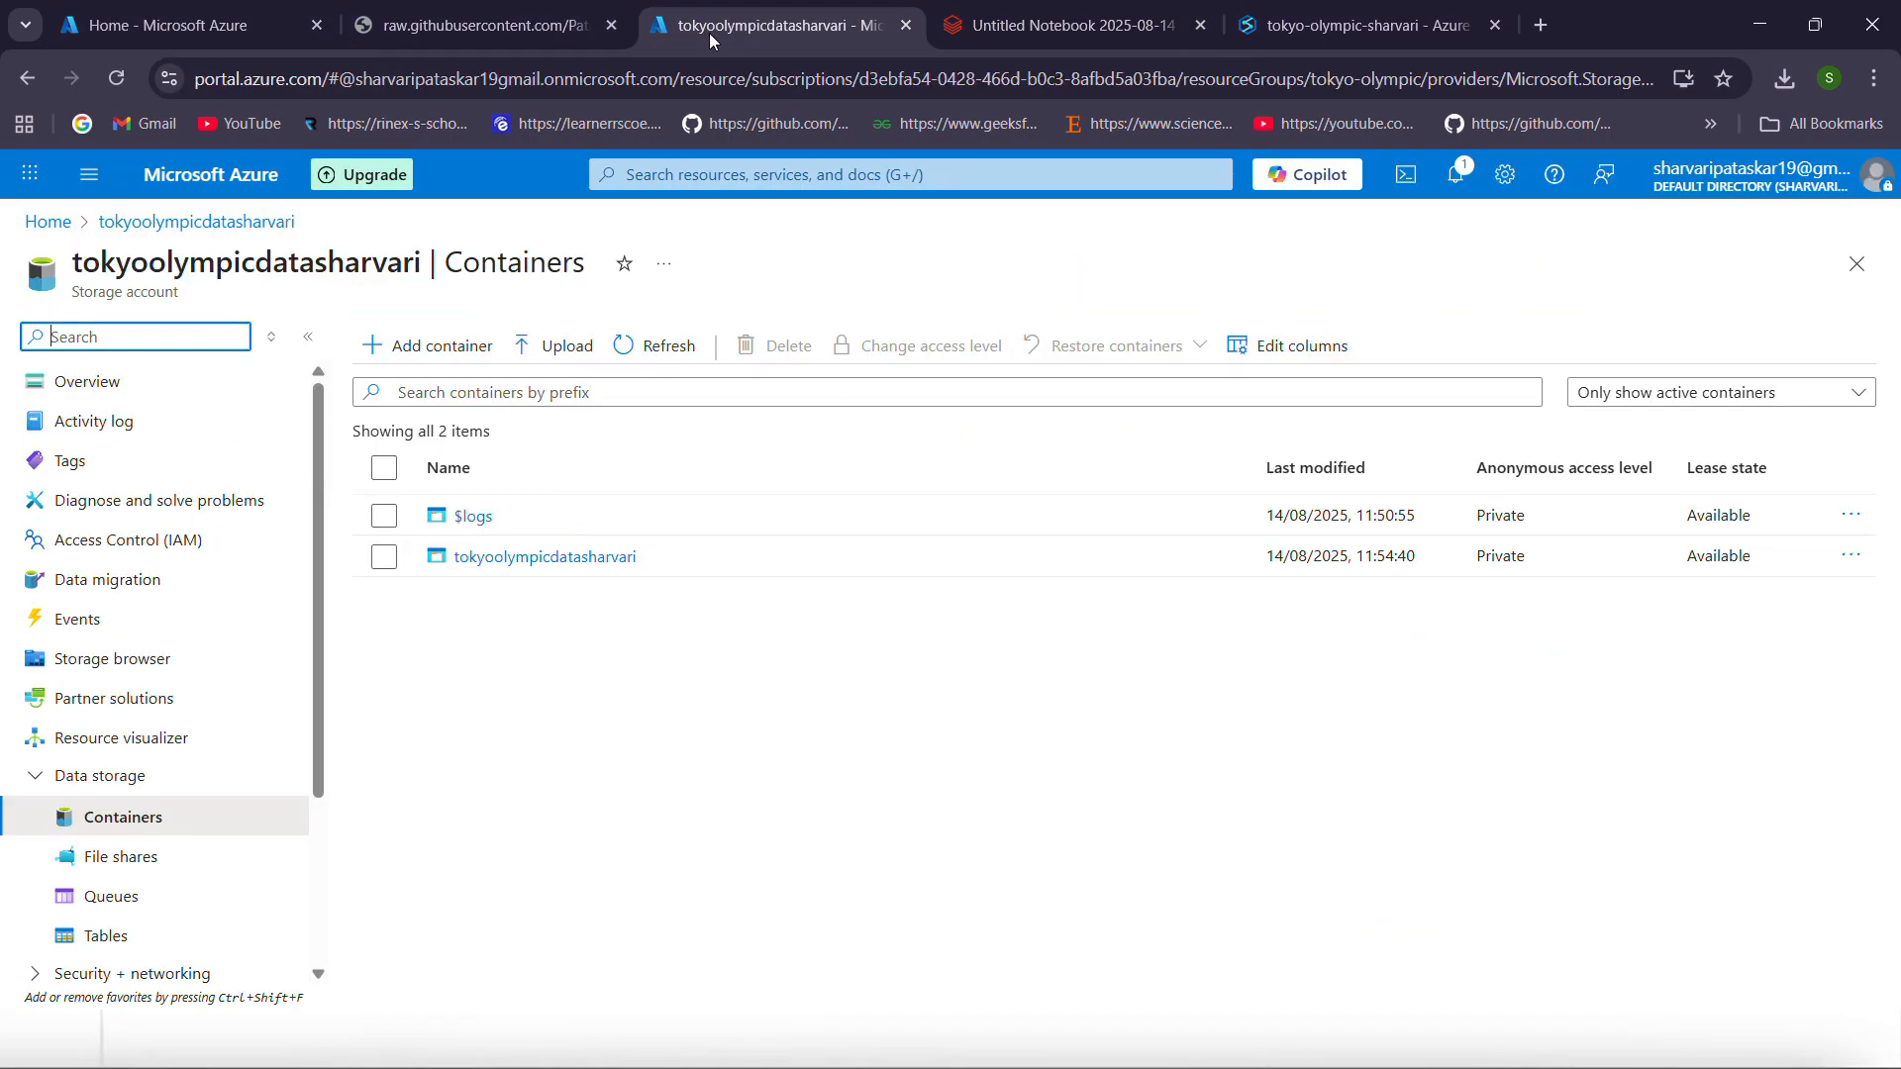
pyautogui.click(475, 25)
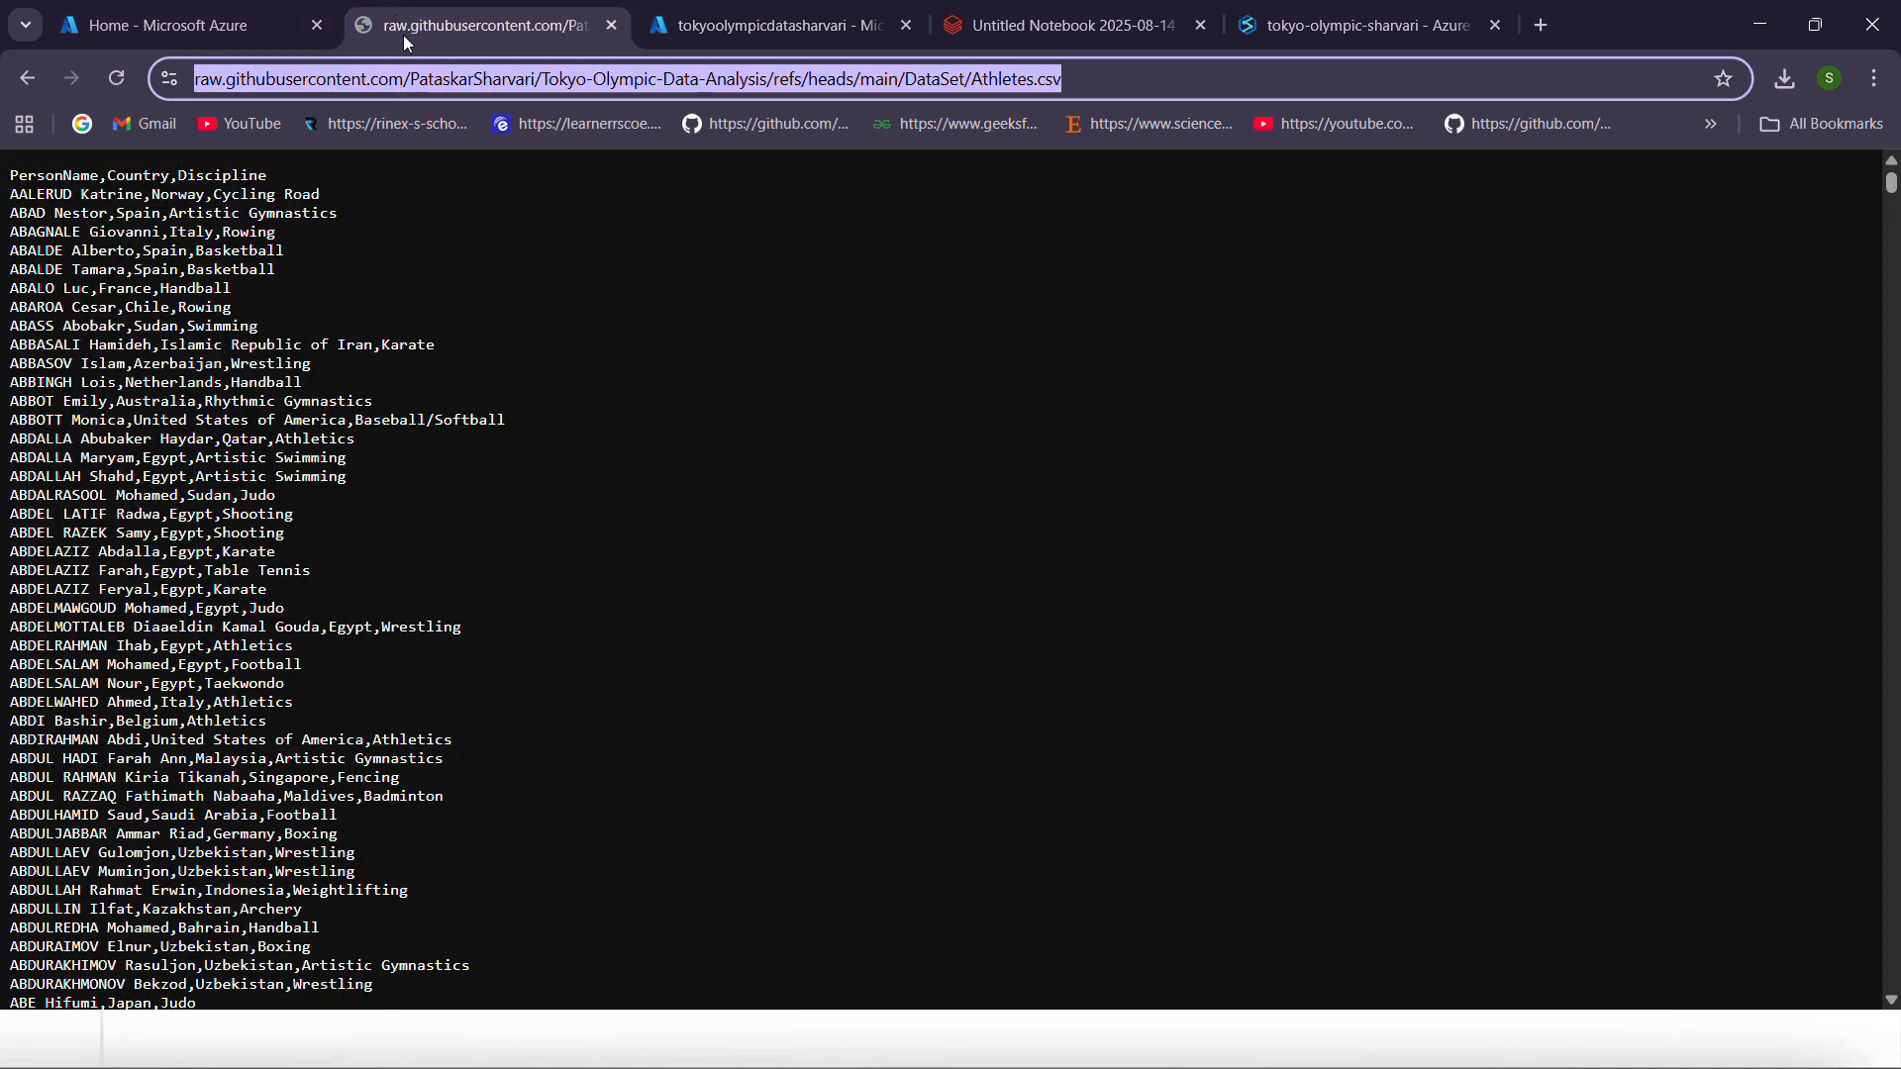
# Return to the main page of the Tokyo-Olympic-Data-Analysis repository and examine the README's architecture diagram
pyautogui.click(22, 75)
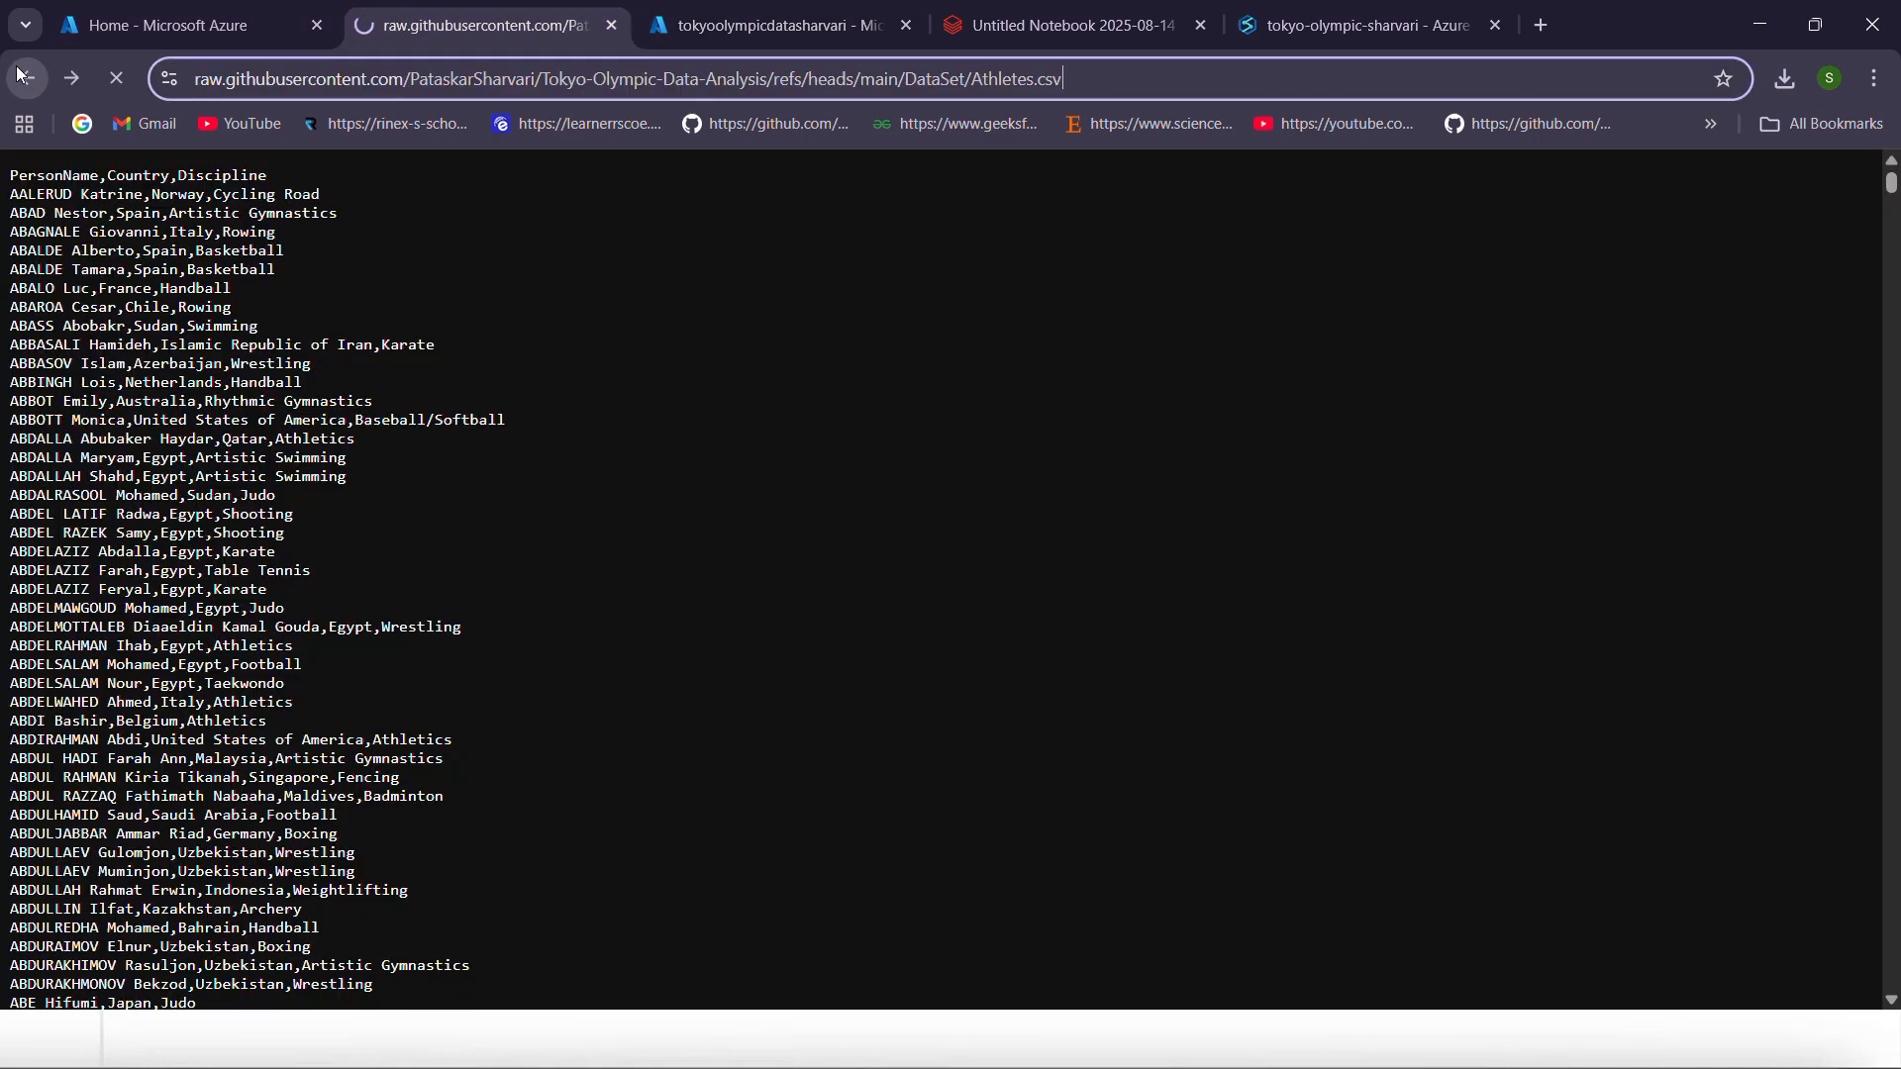
pyautogui.click(22, 75)
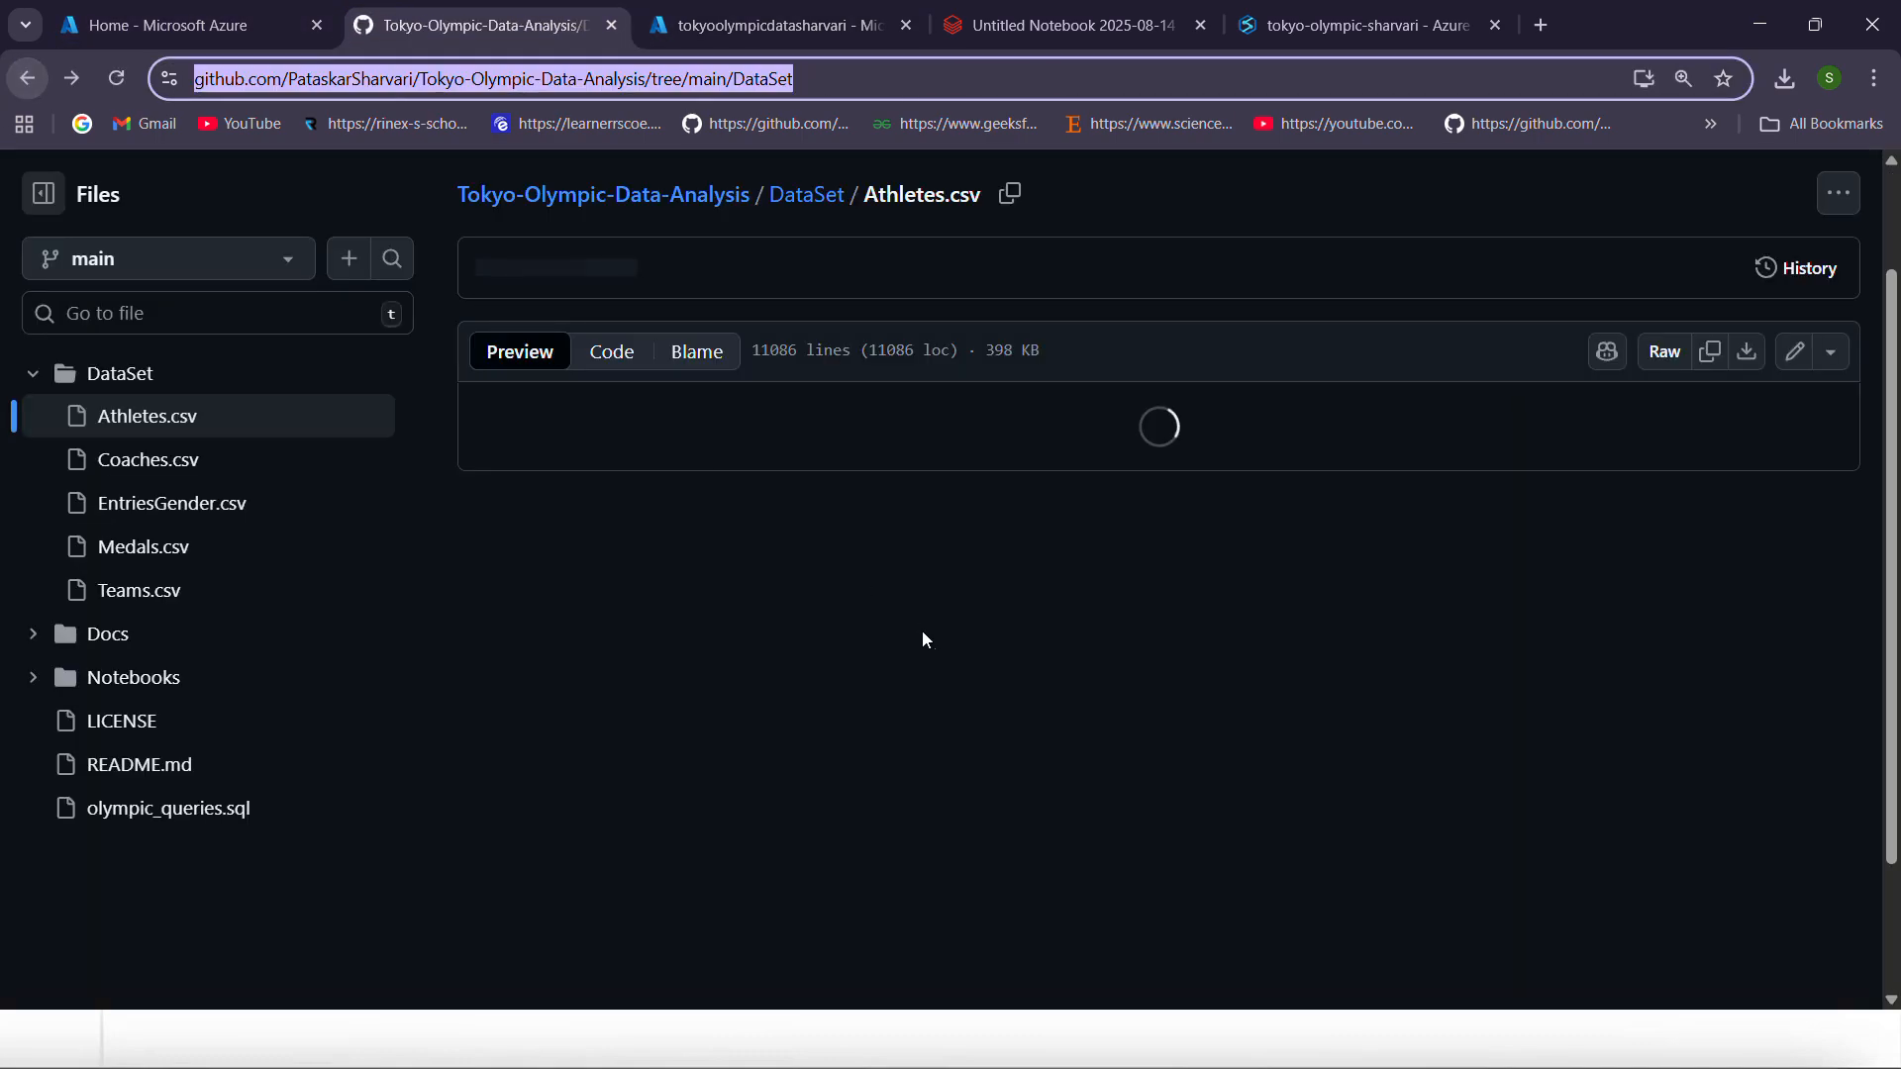
pyautogui.scroll(-2, 800, 677)
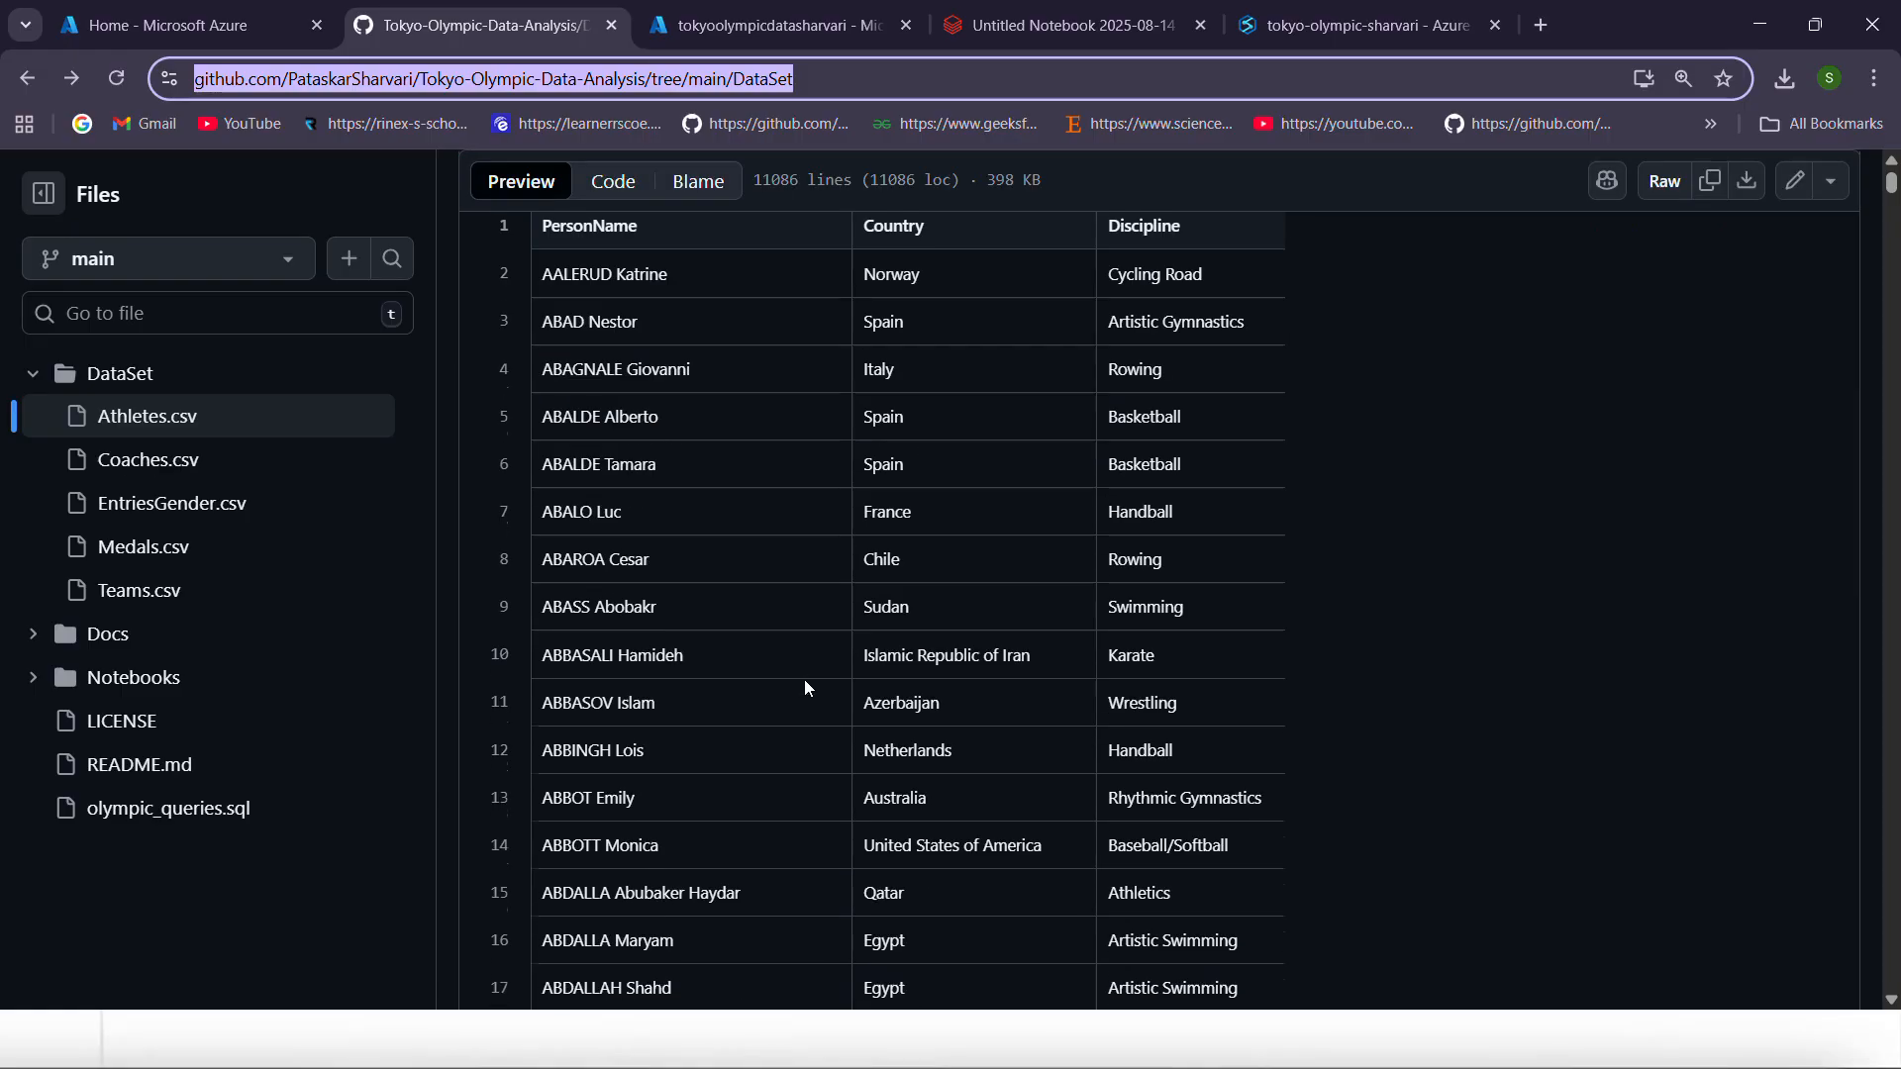
pyautogui.scroll(4, 804, 679)
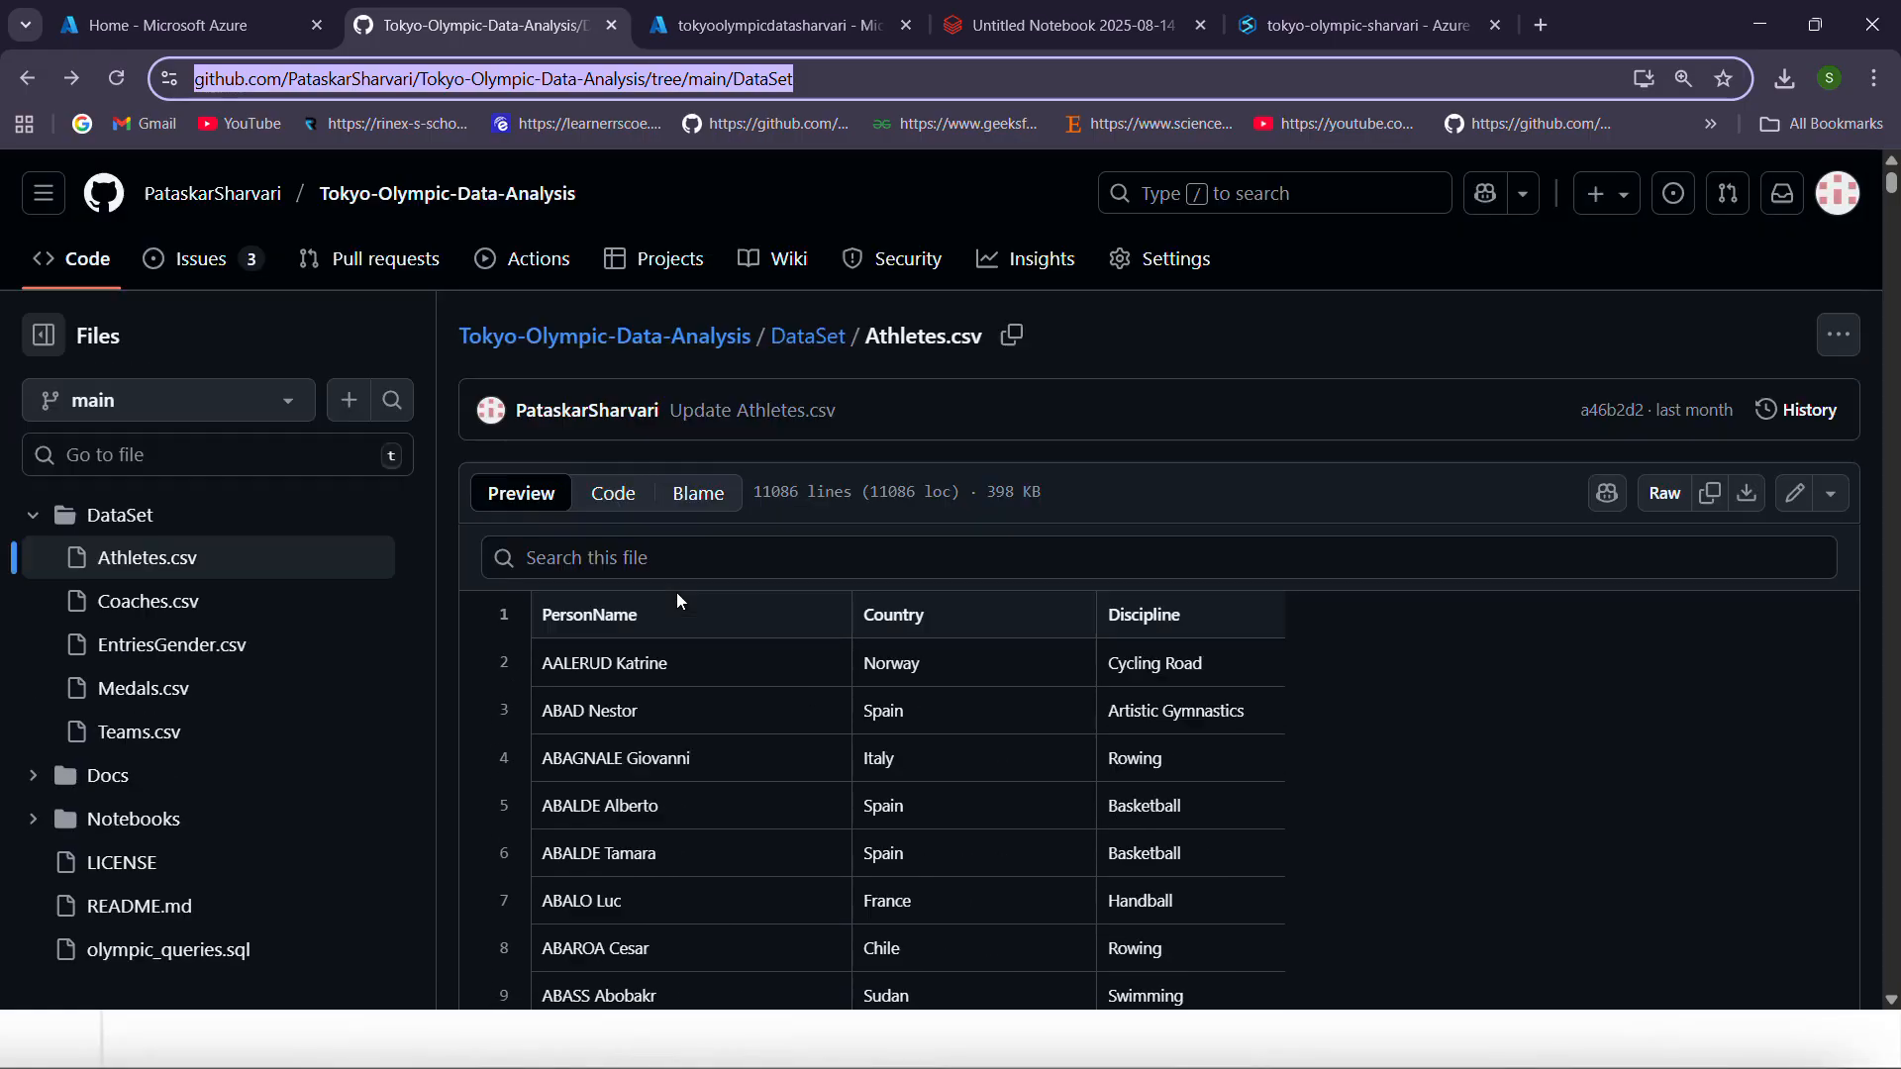
pyautogui.click(356, 196)
pyautogui.scroll(-2, 745, 697)
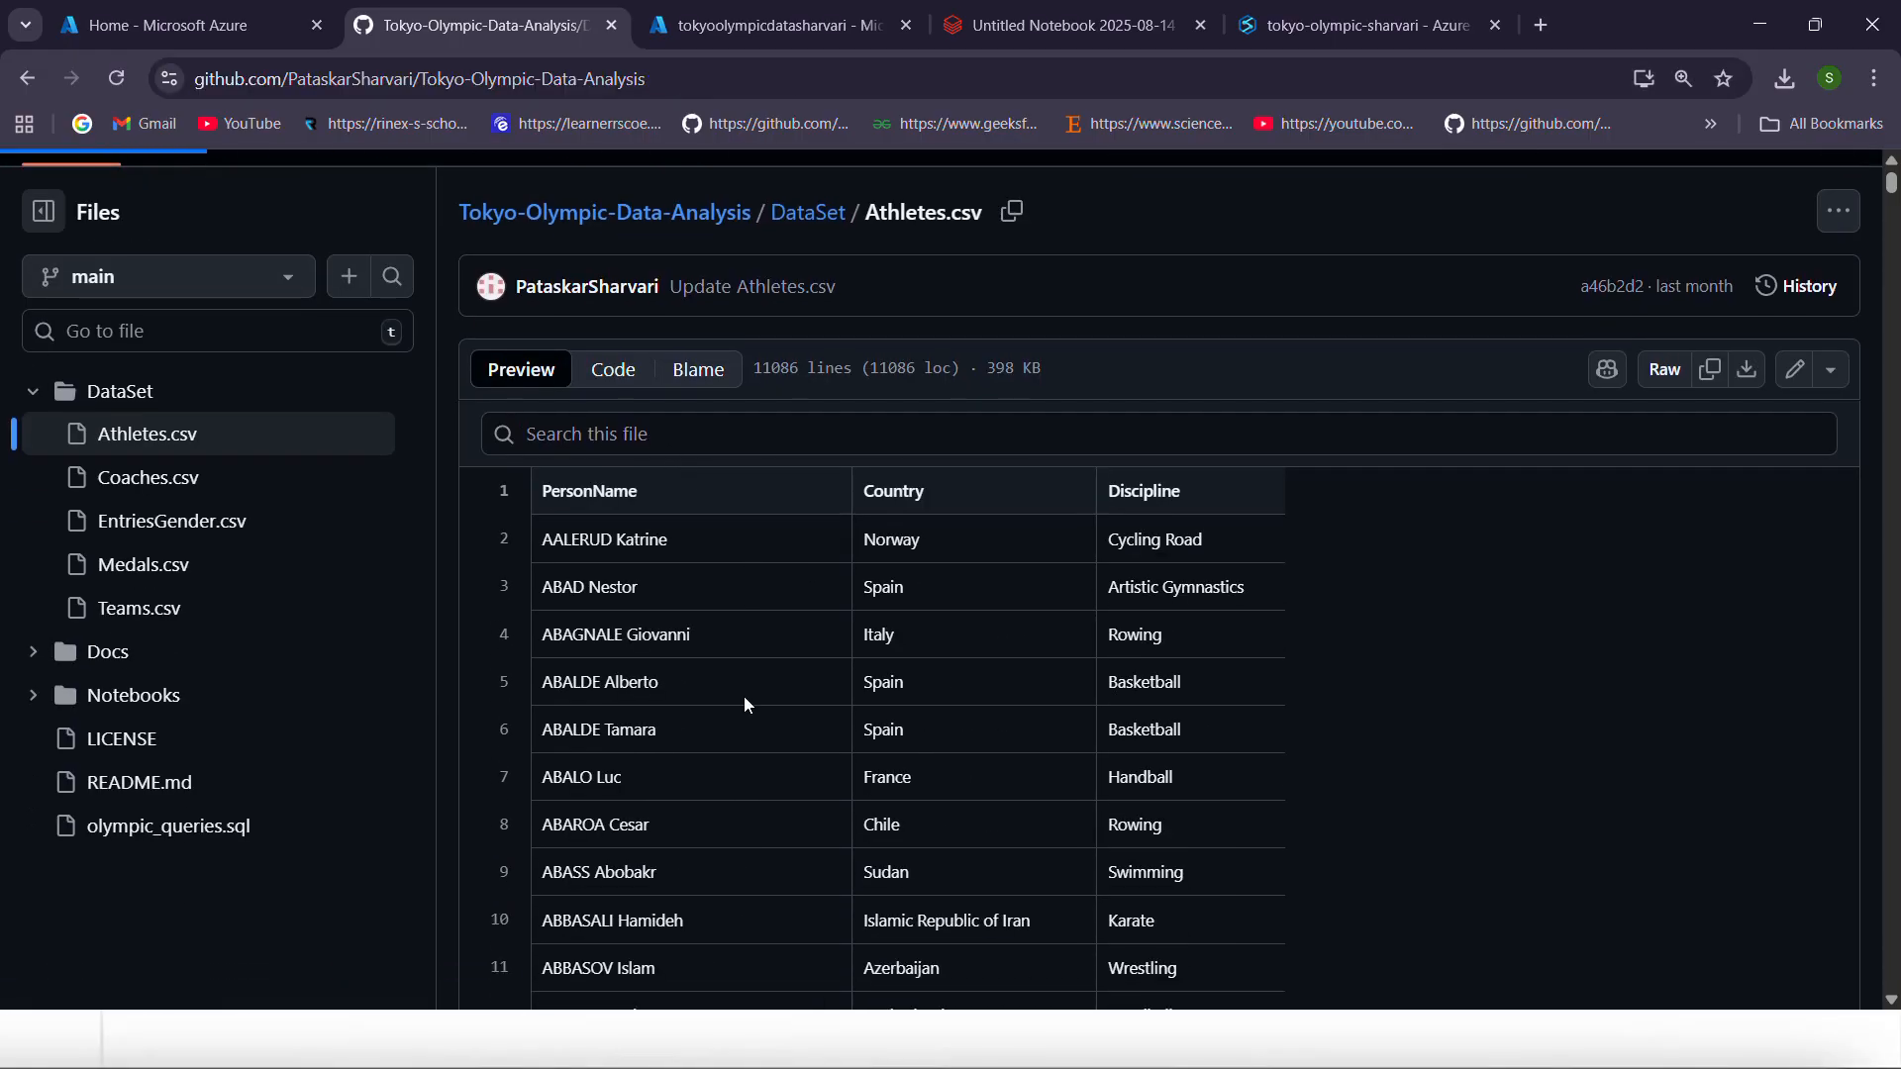
pyautogui.scroll(-10, 705, 716)
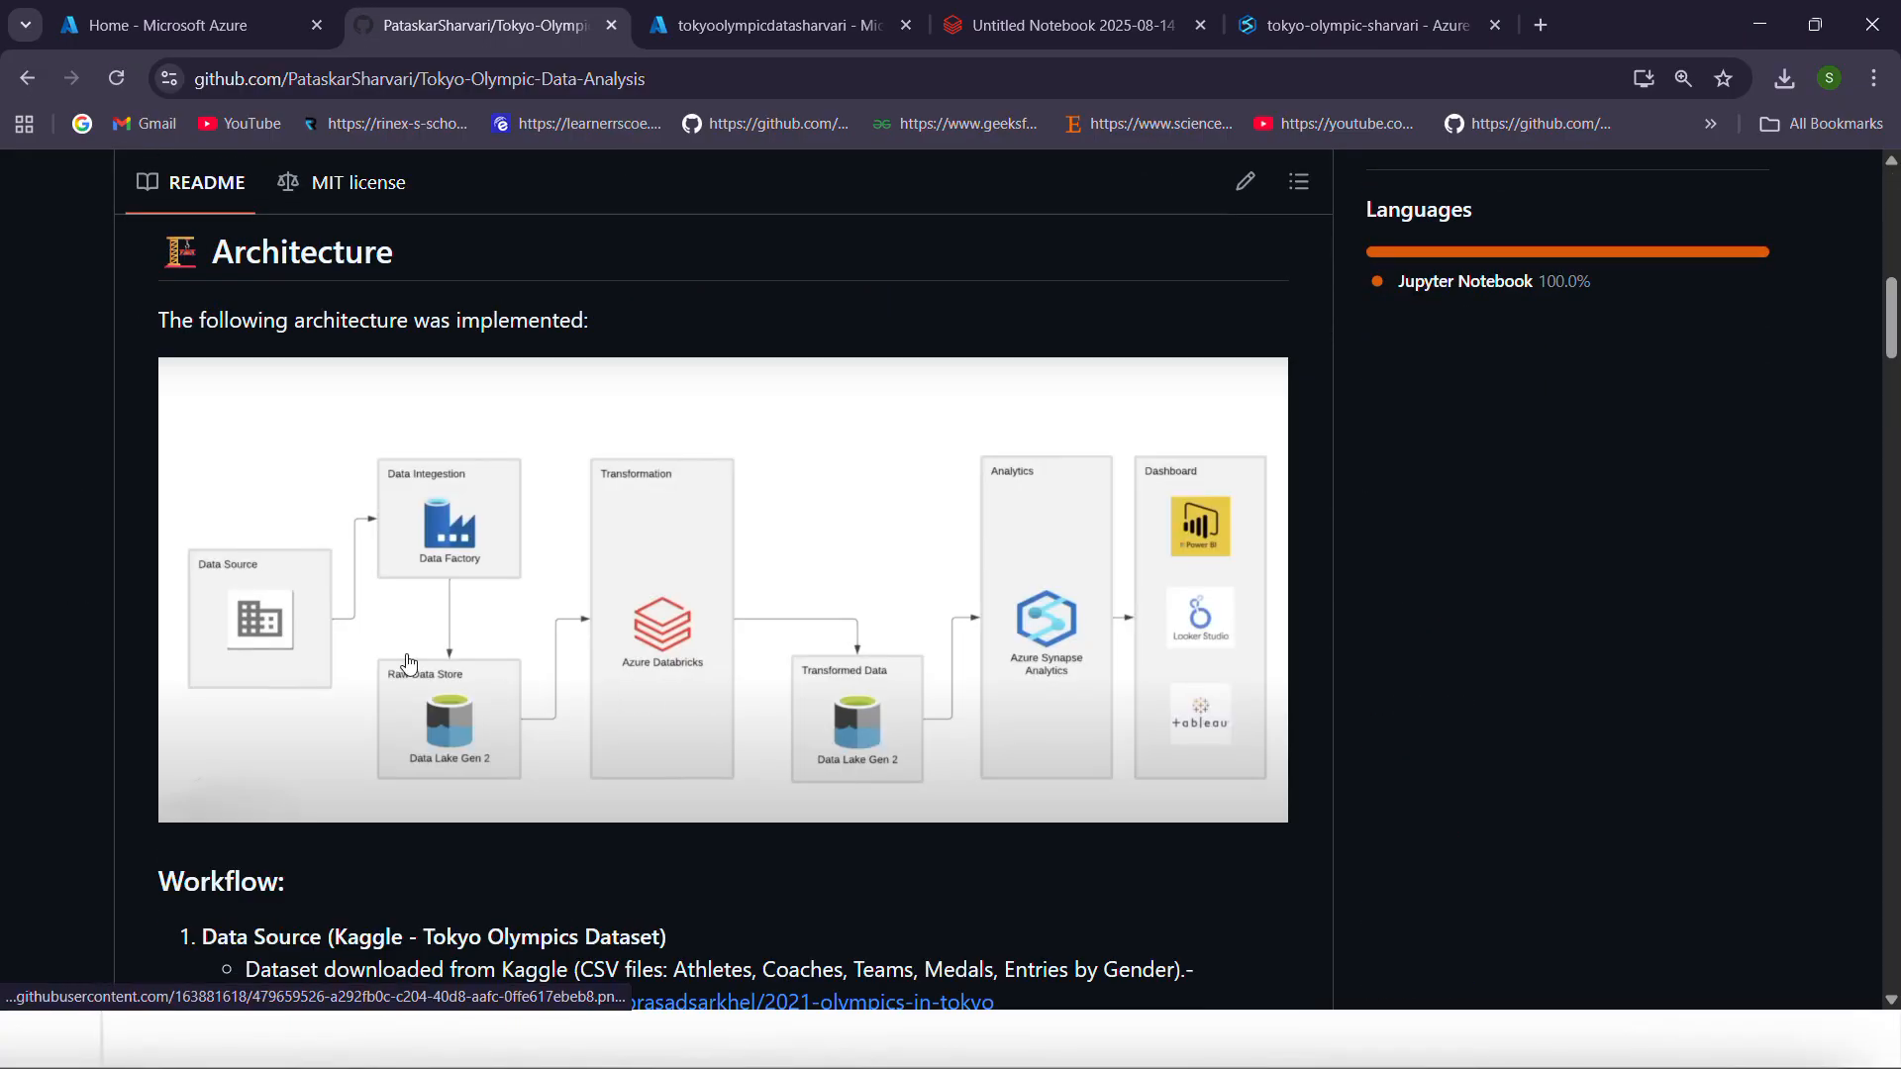
pyautogui.scroll(-1, 410, 663)
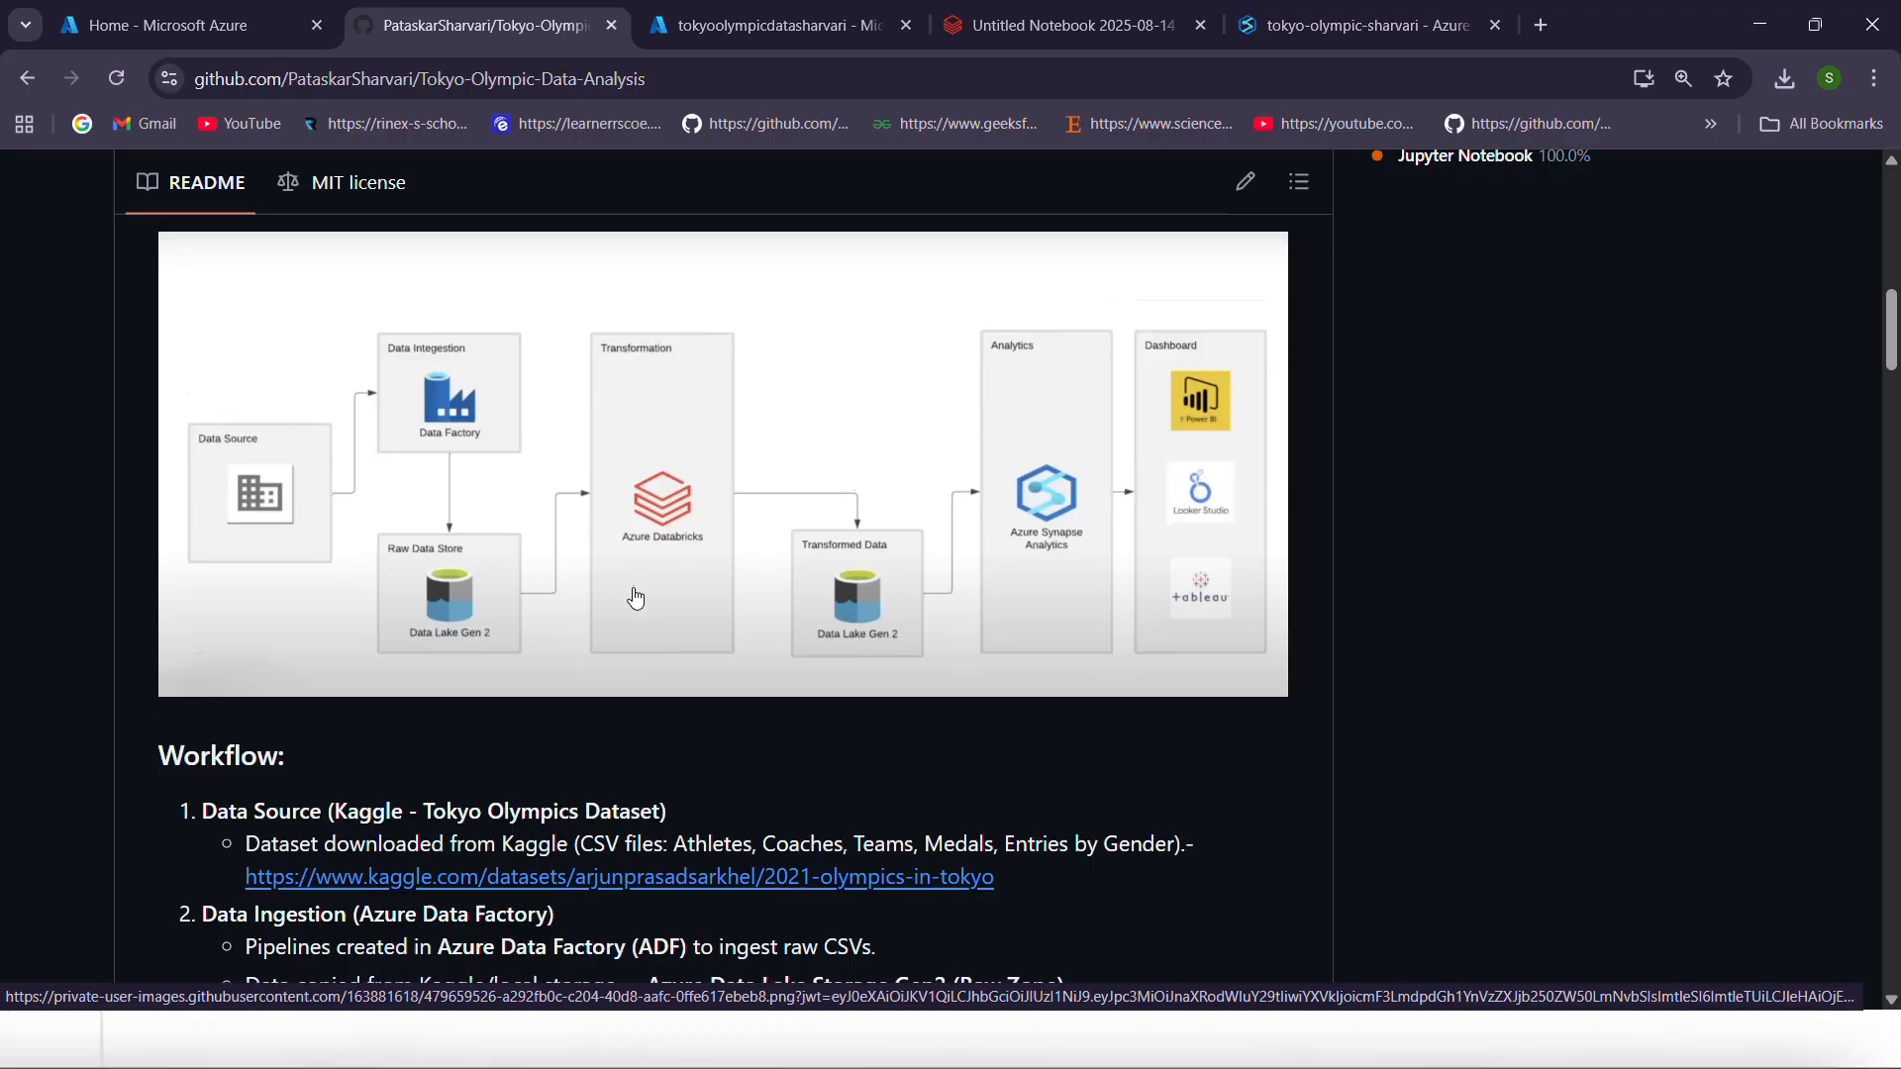
# Review the workflow steps in the README from data source and ingestion through transformation and analytics
pyautogui.scroll(-10, 627, 605)
pyautogui.scroll(5, 626, 604)
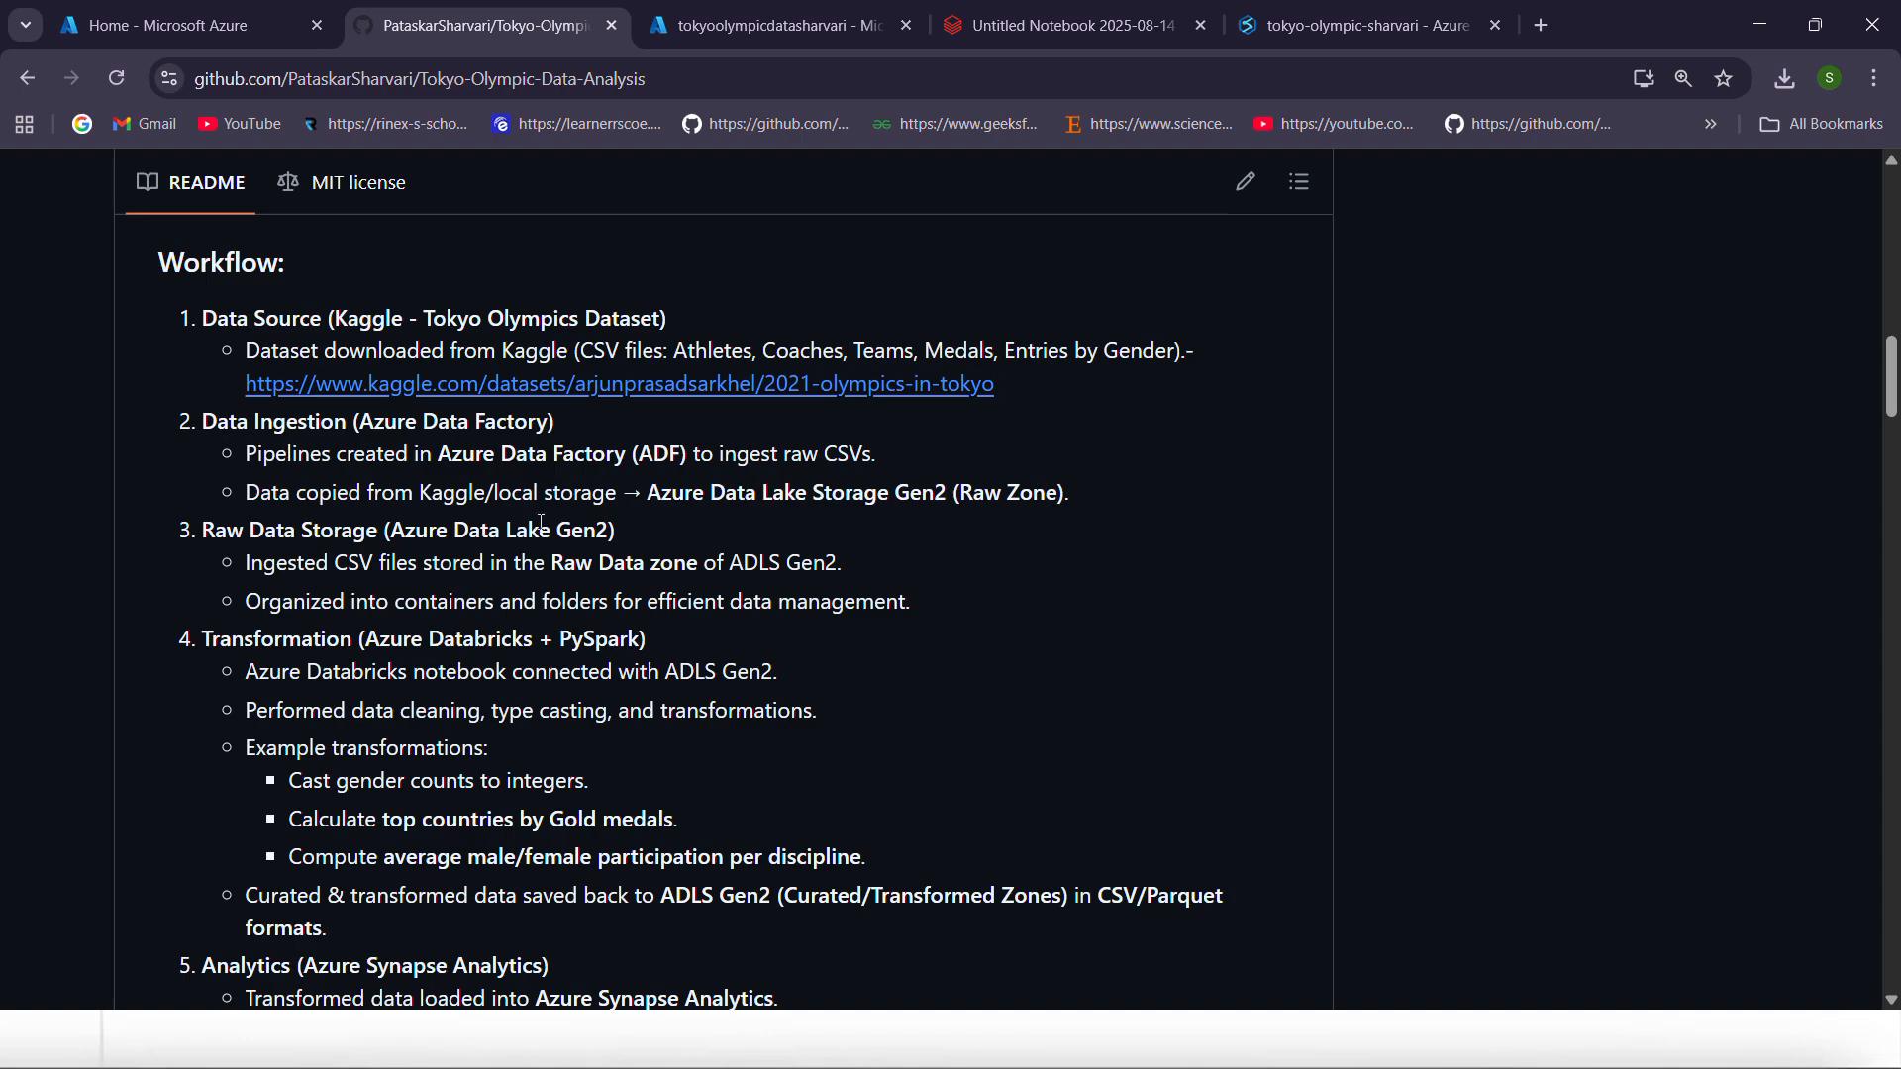
pyautogui.scroll(-1, 579, 562)
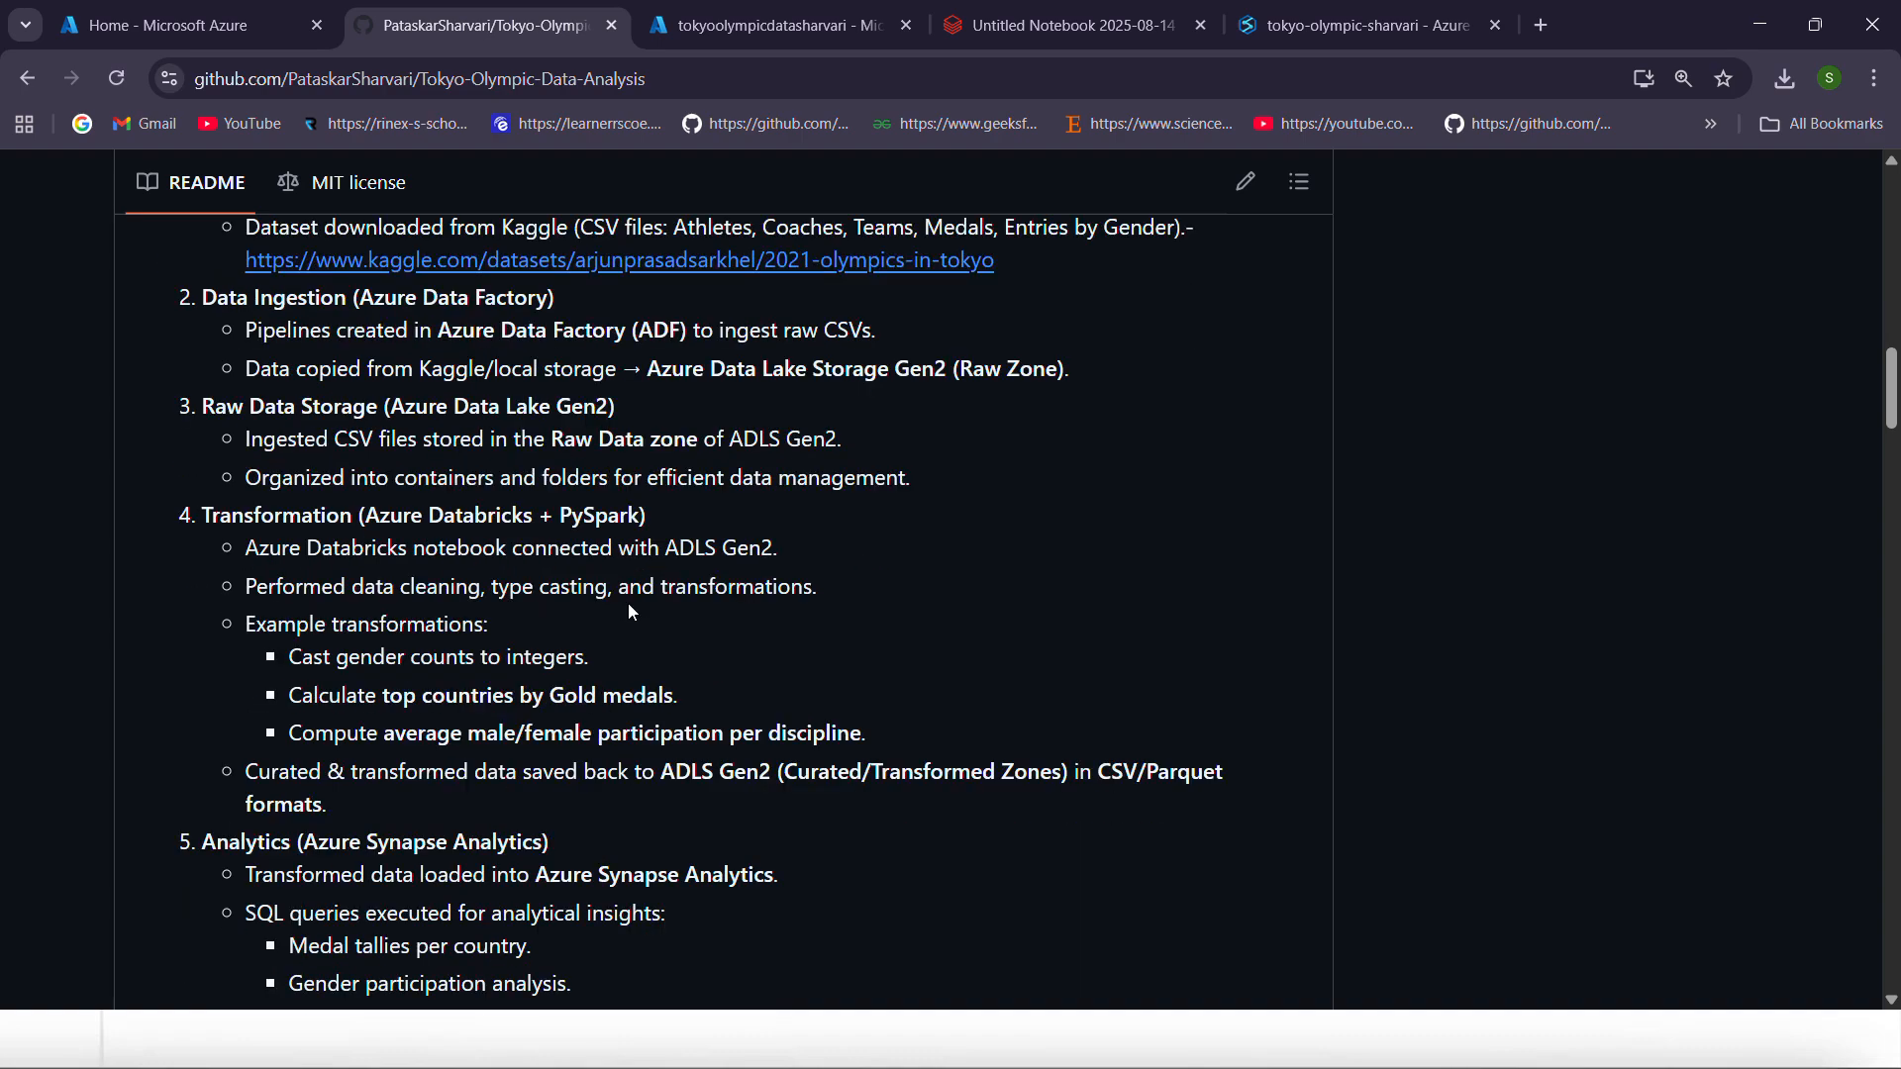
pyautogui.scroll(1, 629, 604)
pyautogui.scroll(-1, 629, 604)
# Switch to the Azure portal, inspect the raw-data folder in the Tokyo Olympic data container, and return to the container's folder list
pyautogui.click(223, 26)
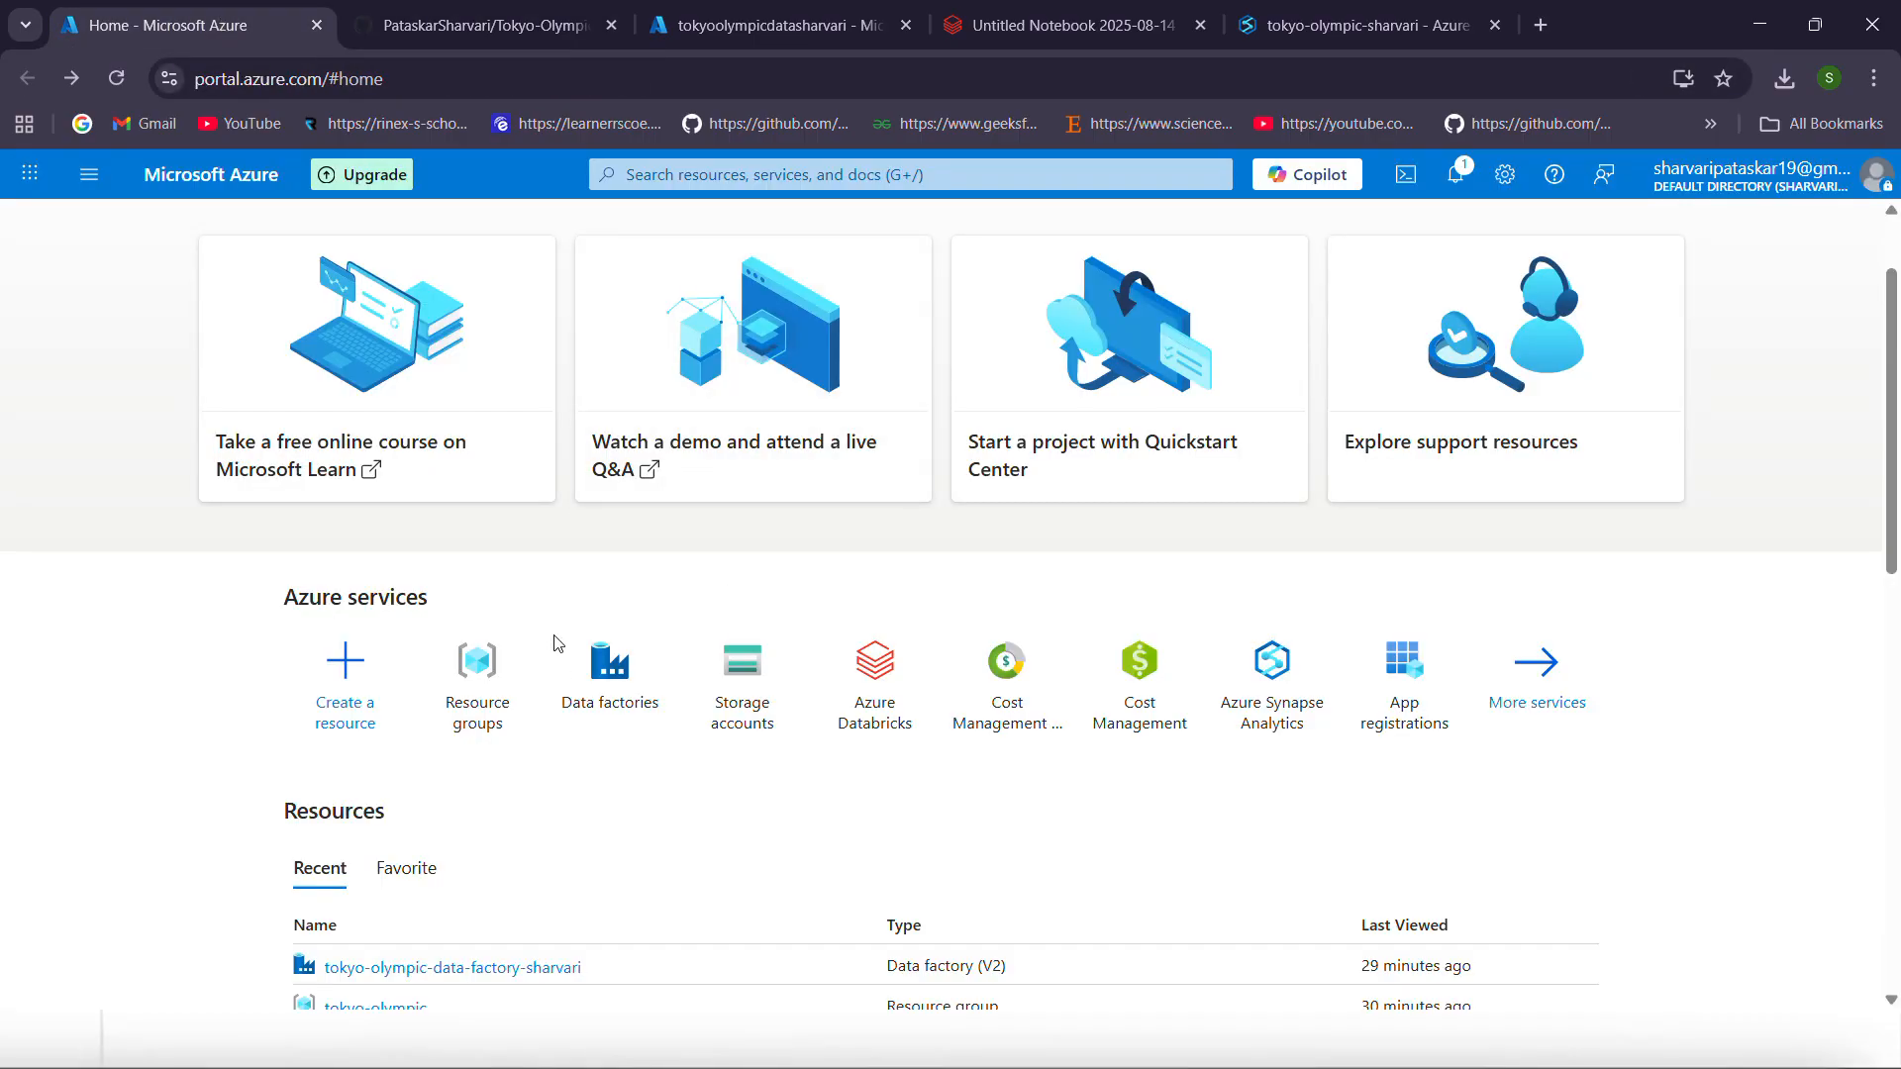
pyautogui.scroll(-3, 540, 654)
pyautogui.click(732, 30)
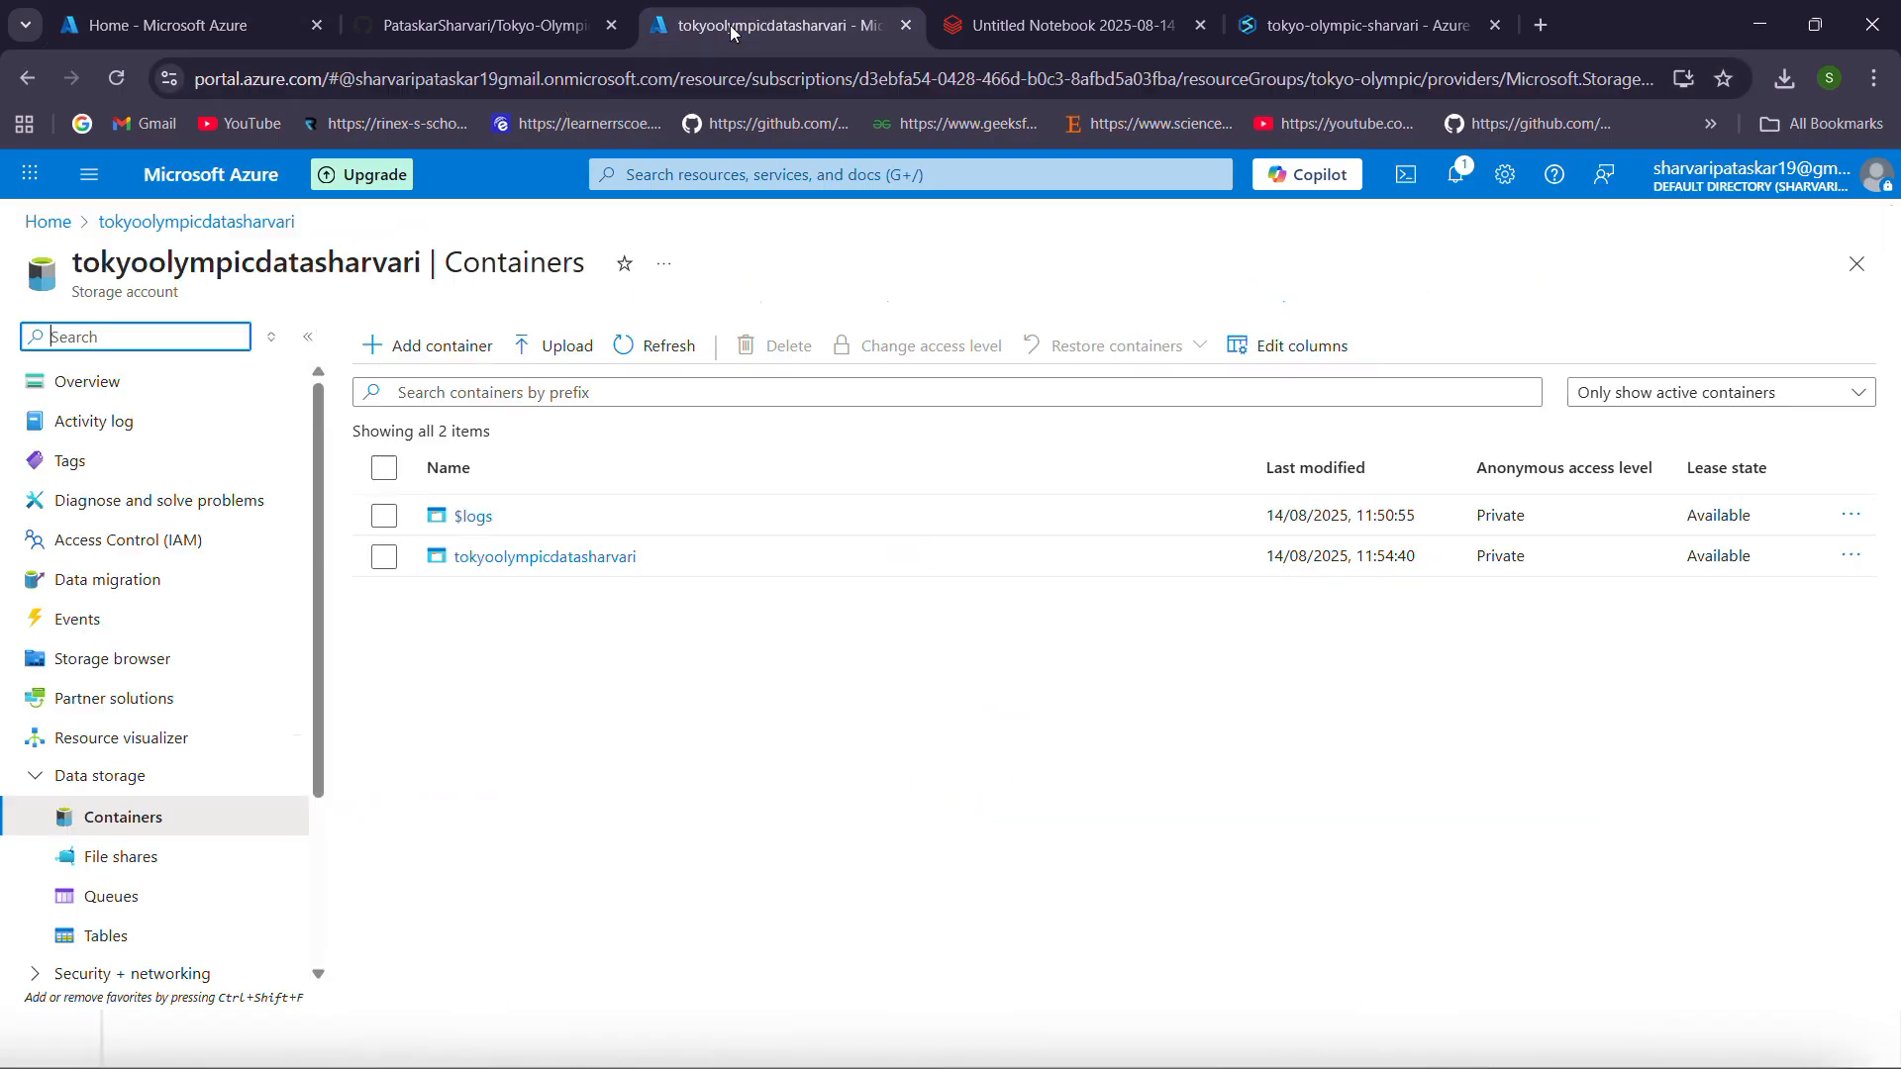
pyautogui.click(509, 560)
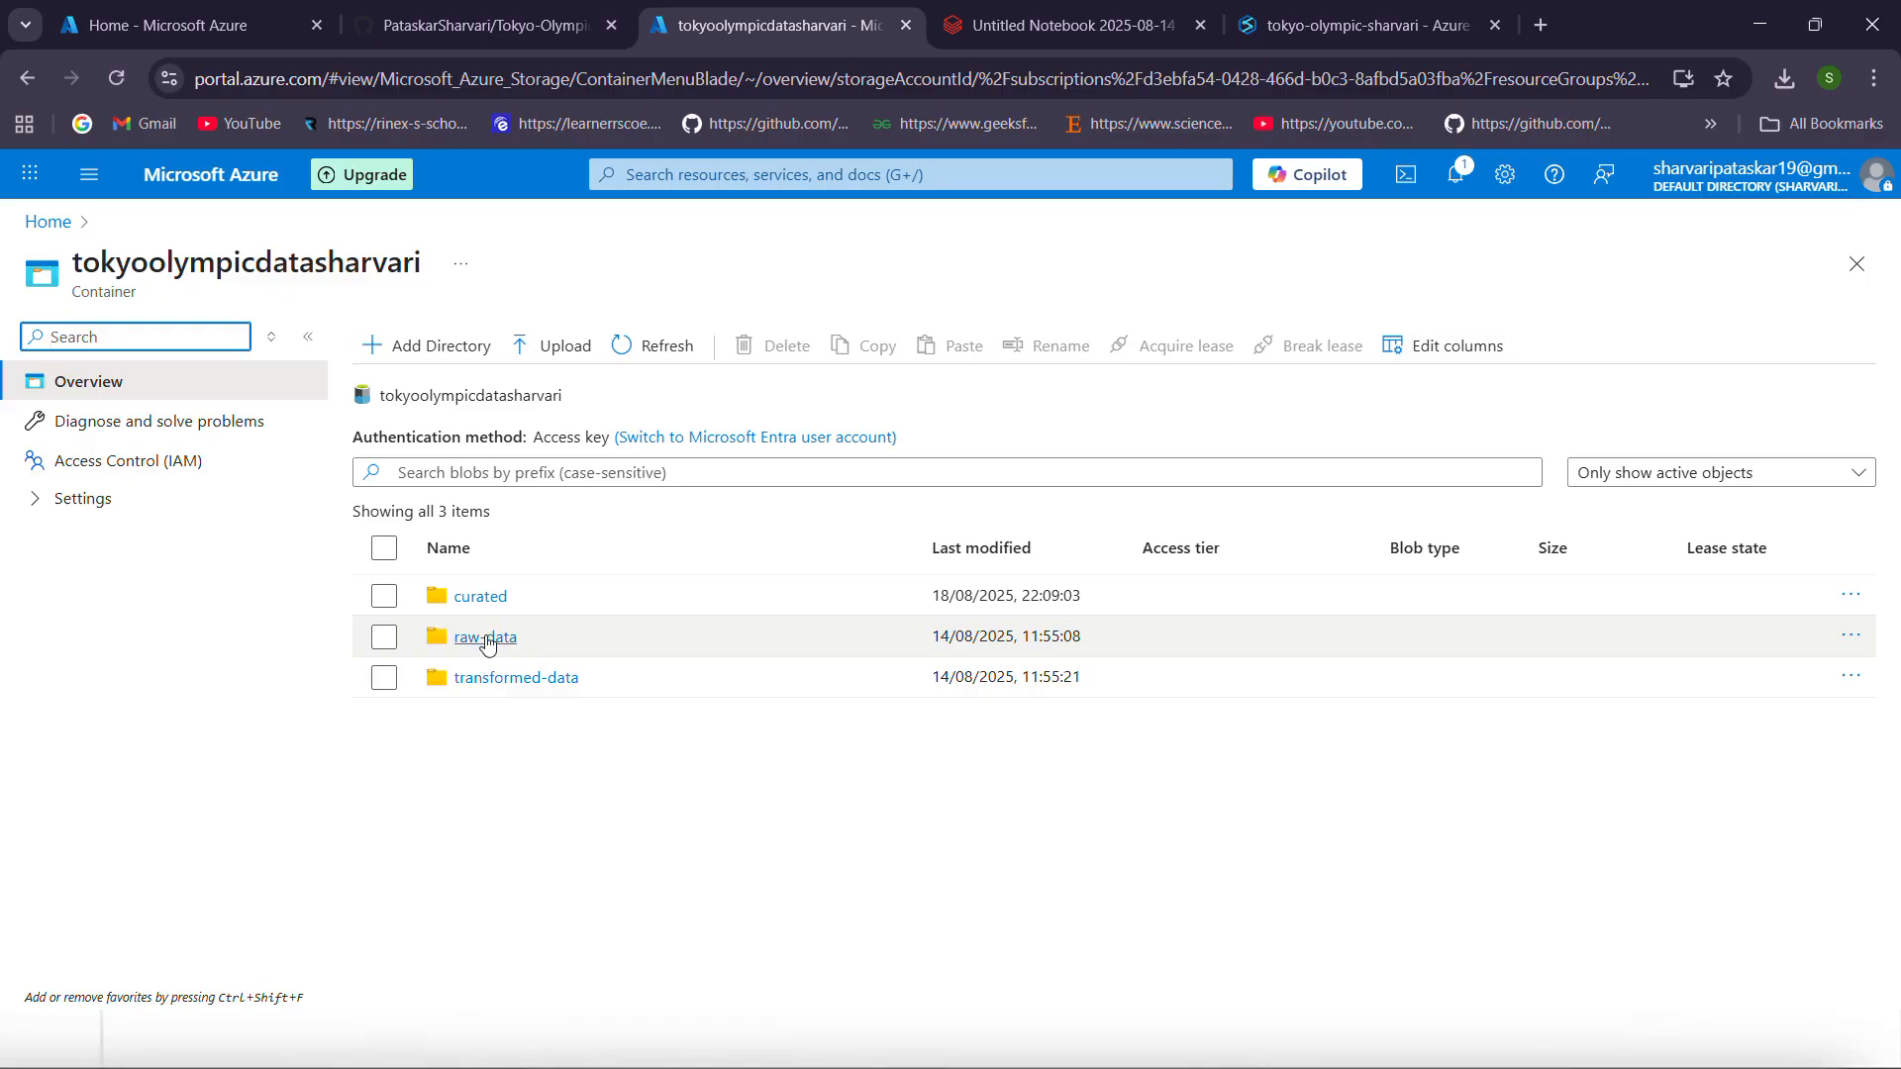
pyautogui.click(487, 638)
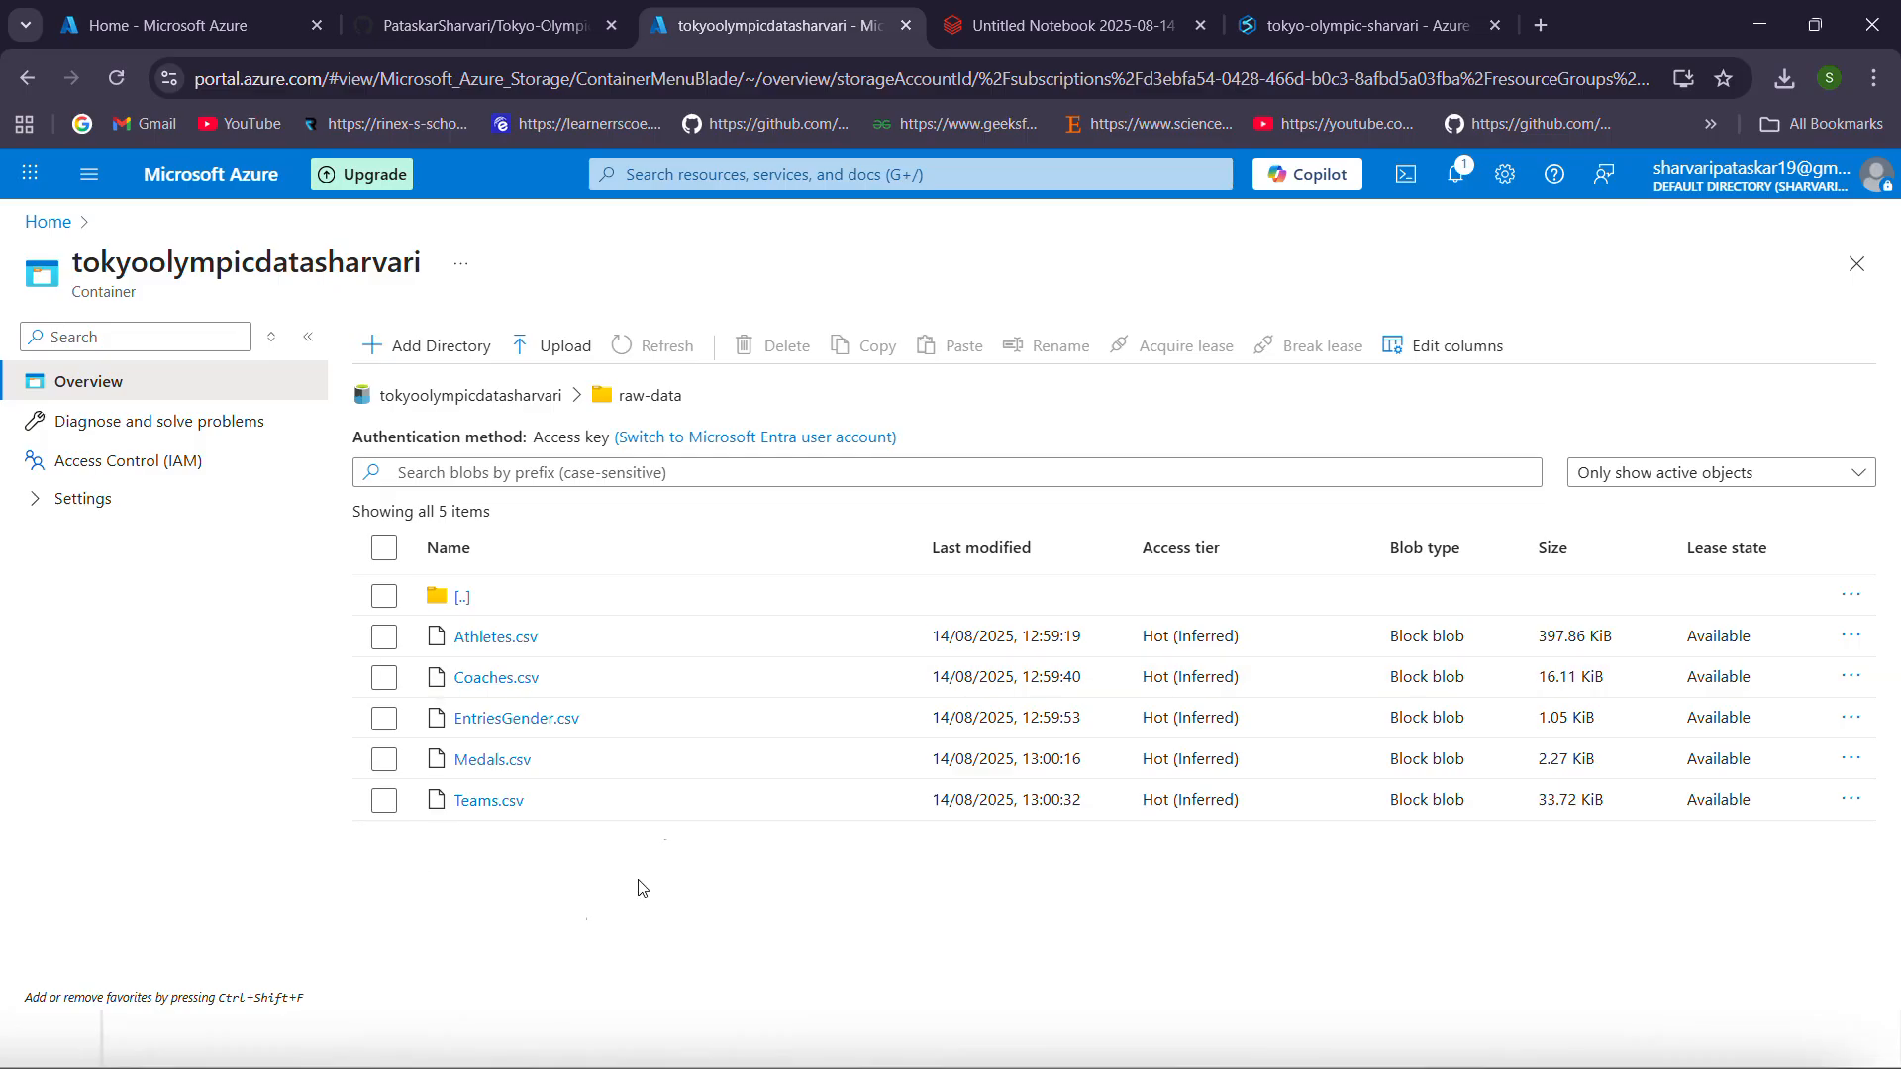
pyautogui.click(27, 78)
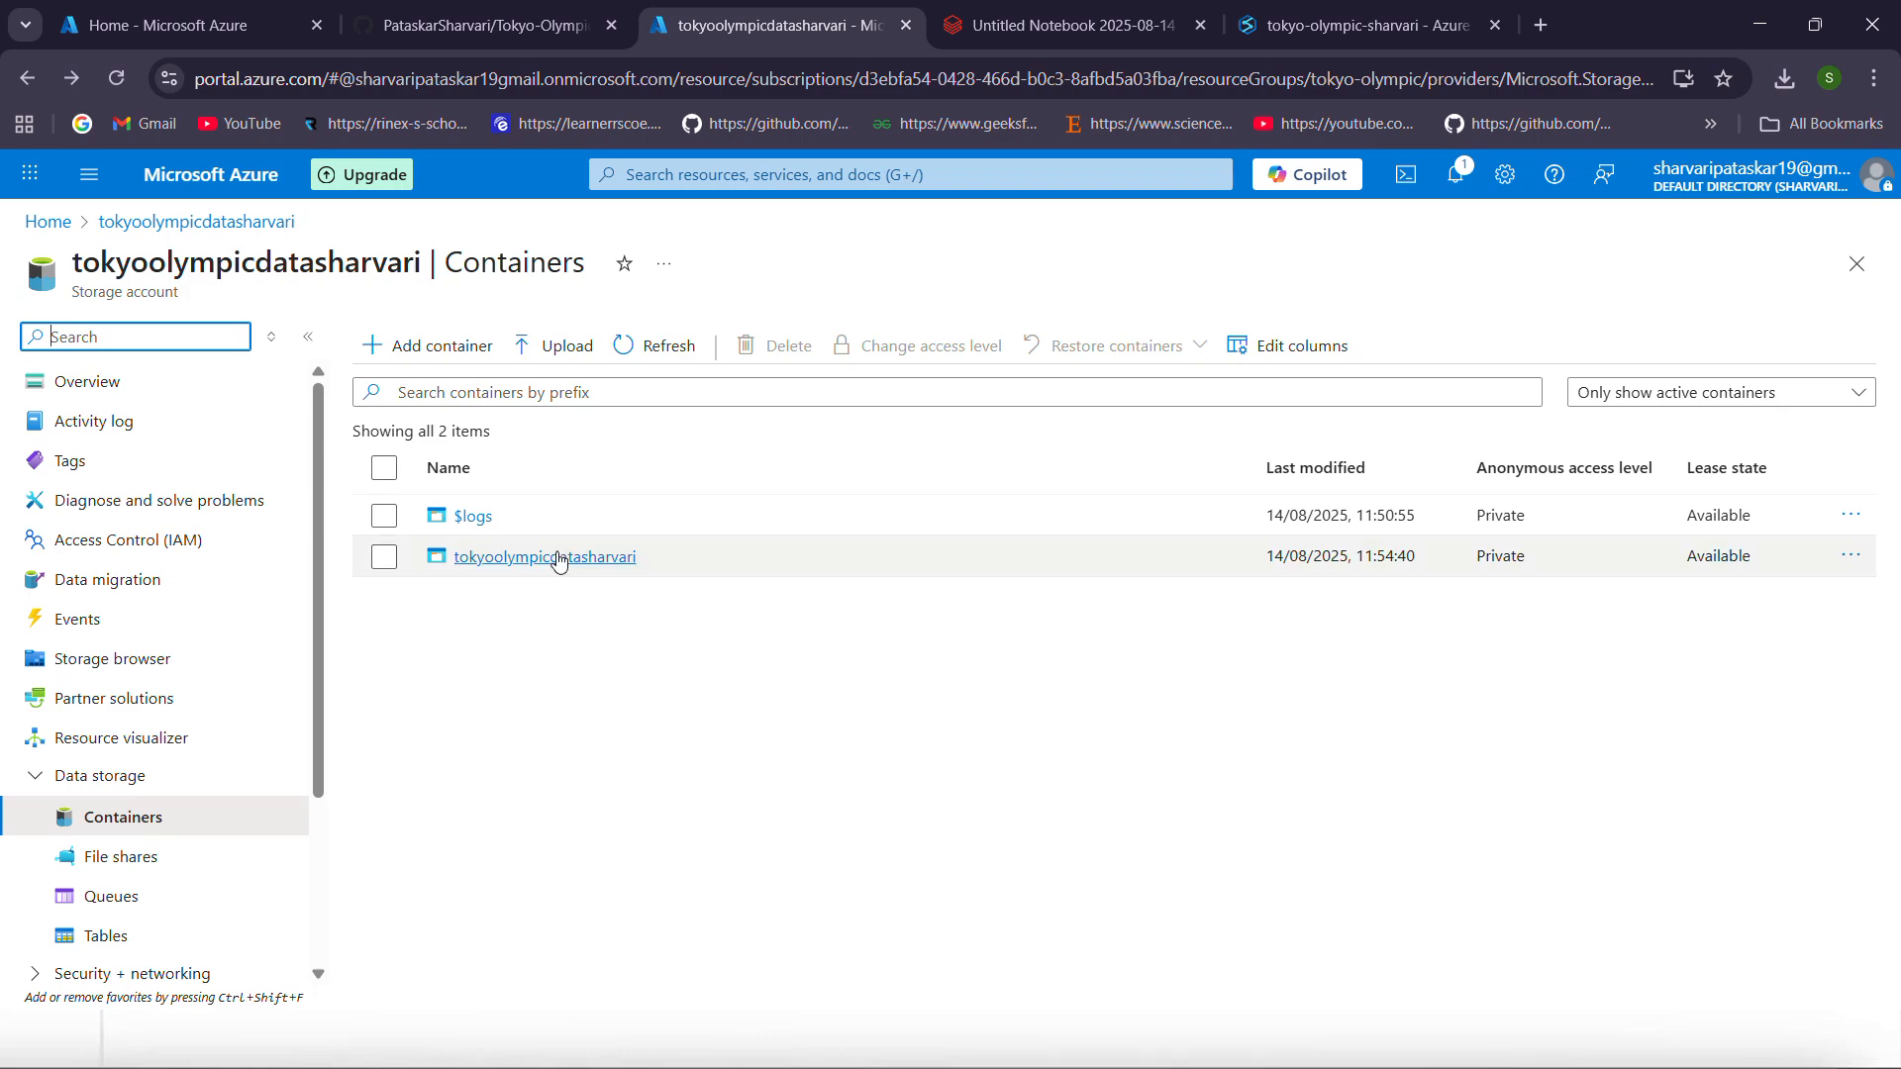
pyautogui.click(551, 555)
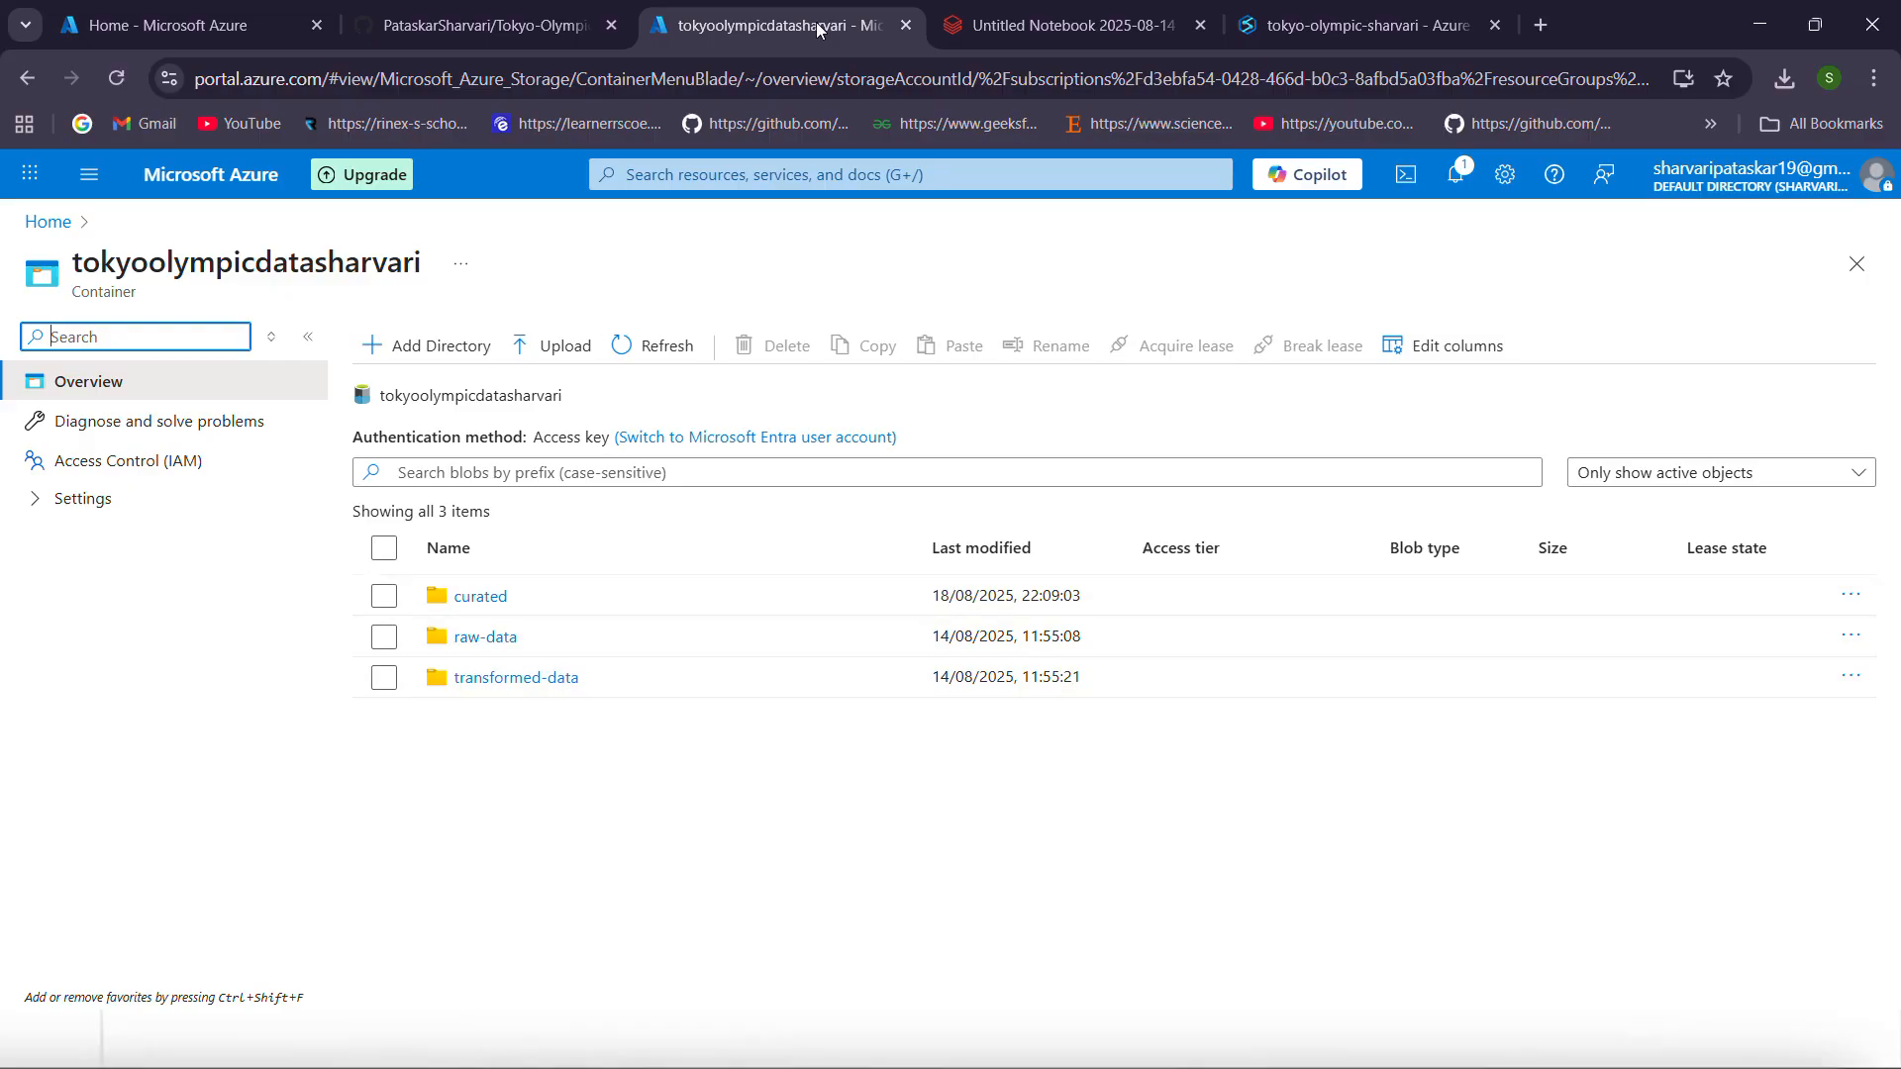
pyautogui.click(1174, 27)
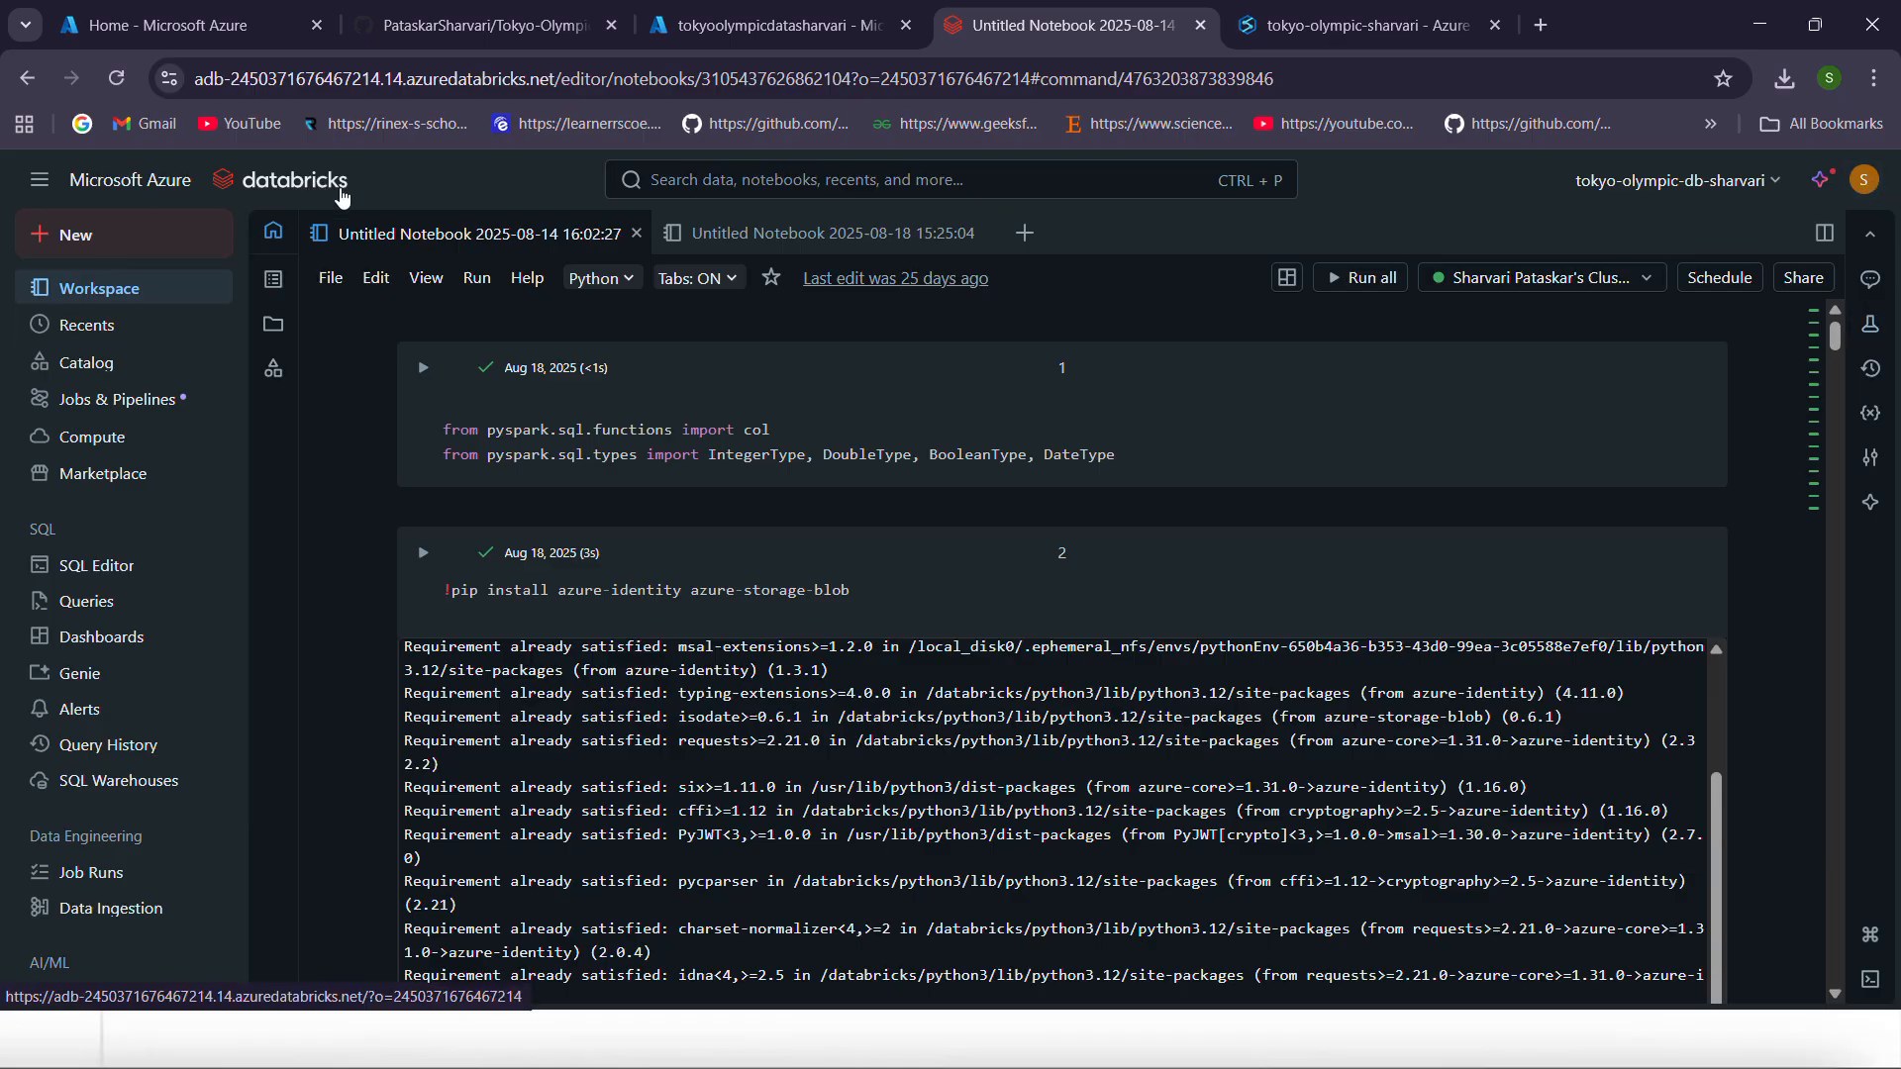
pyautogui.click(126, 440)
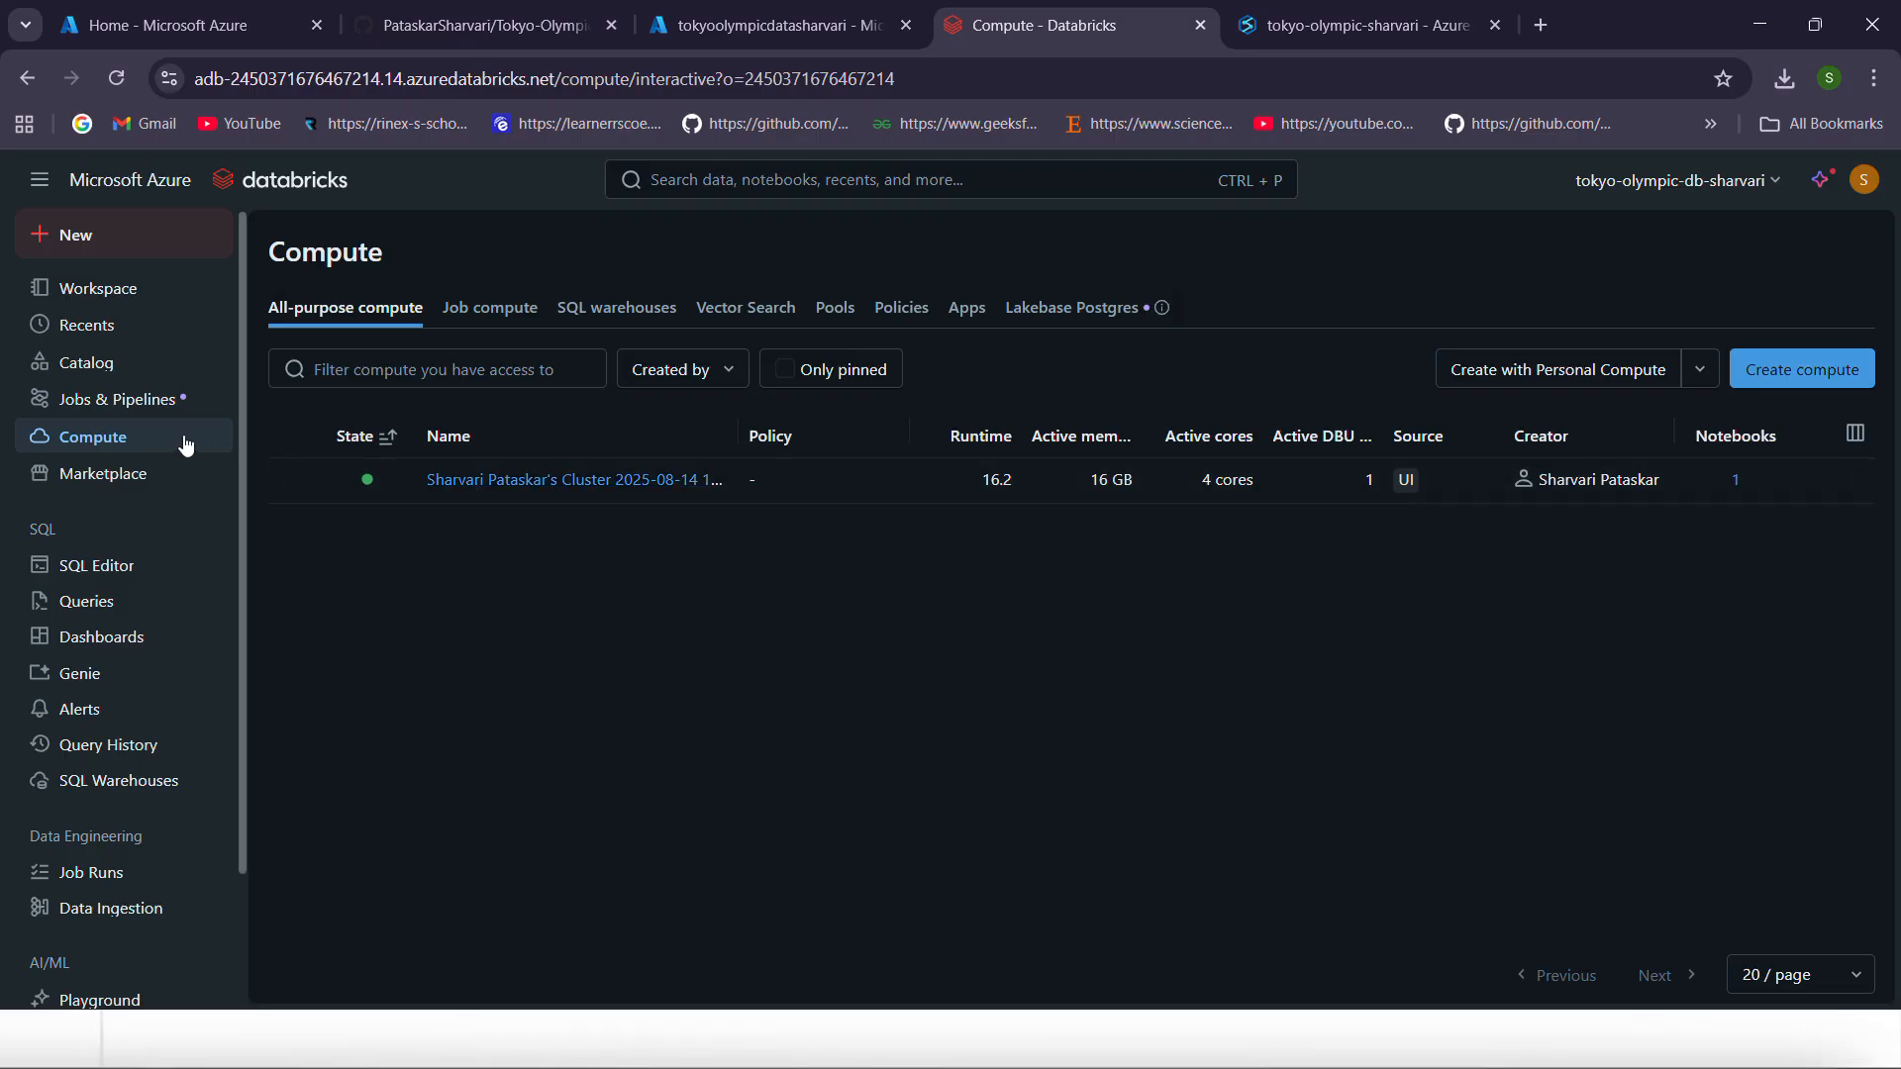
pyautogui.click(124, 293)
pyautogui.click(860, 436)
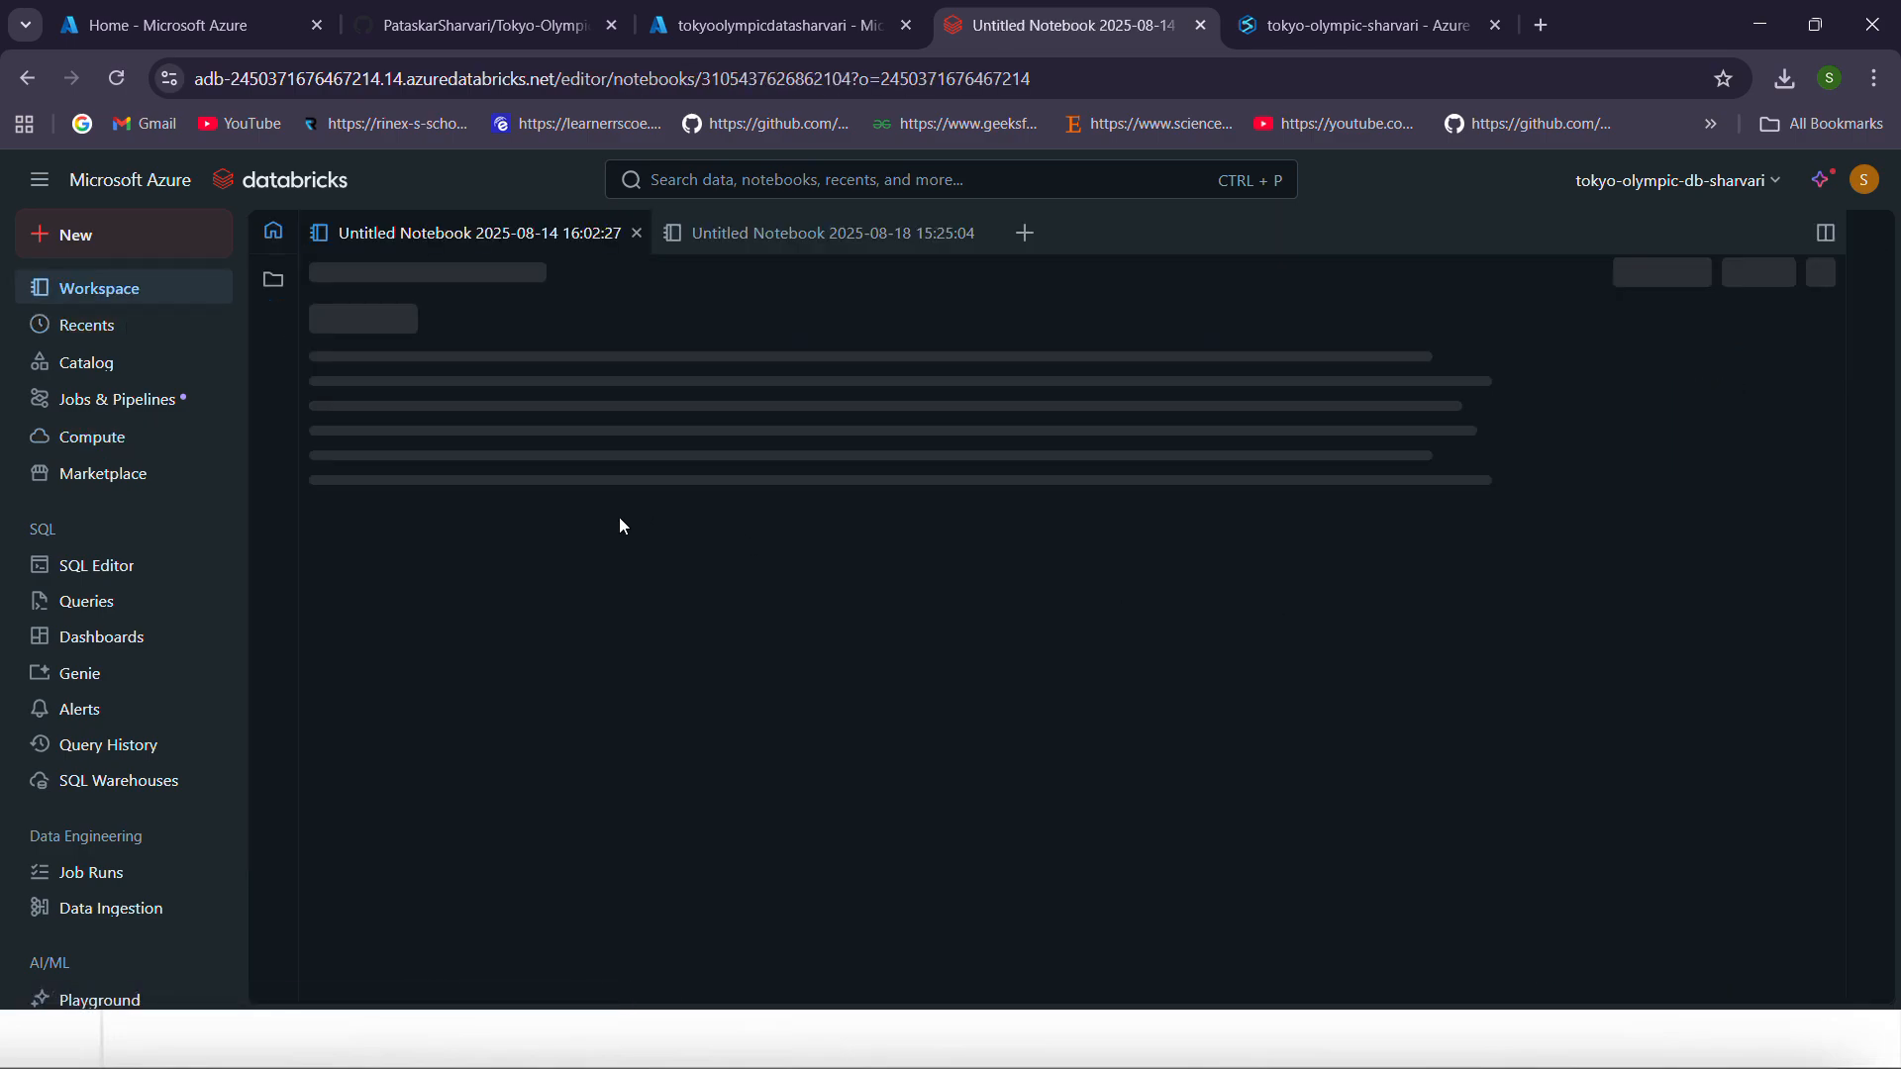
# Skim the notebook from the package imports and installation through the CSV reading and gold-medal cells to cell 17
pyautogui.scroll(-2, 596, 577)
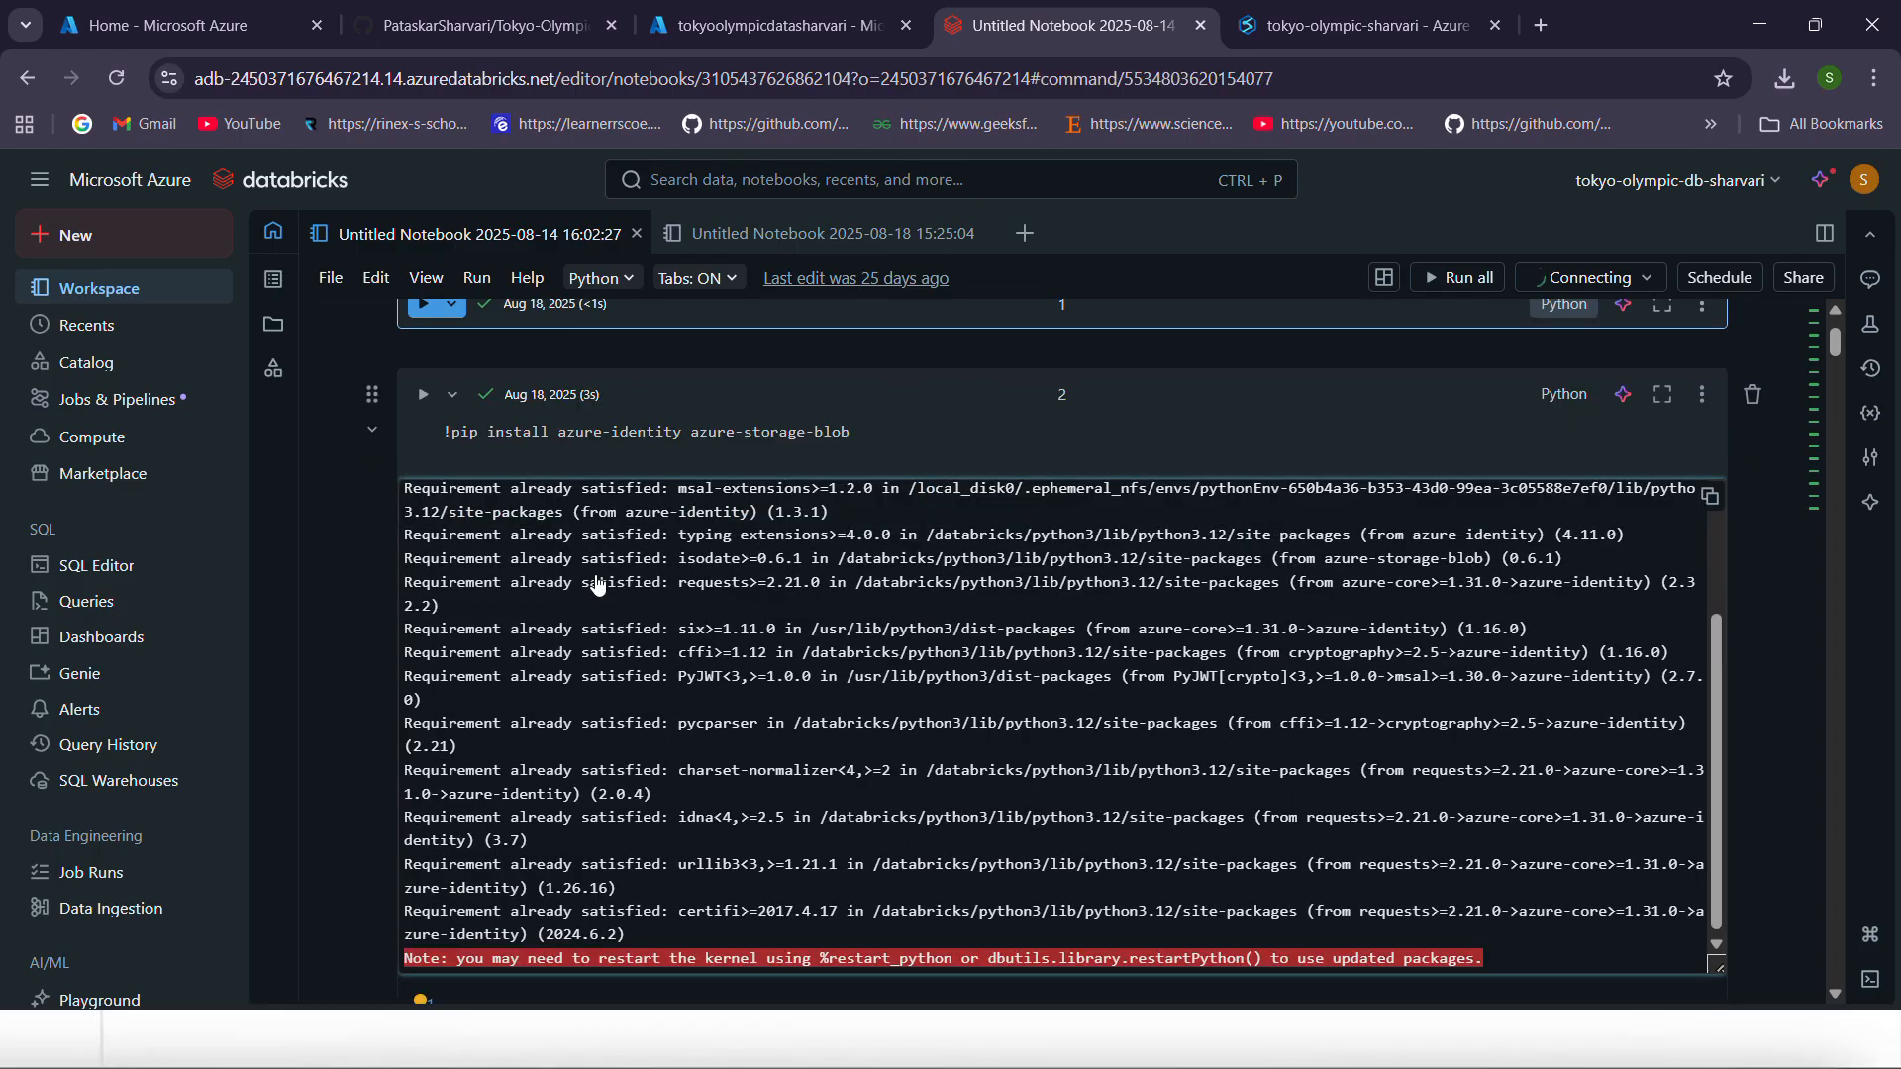
pyautogui.scroll(2, 679, 485)
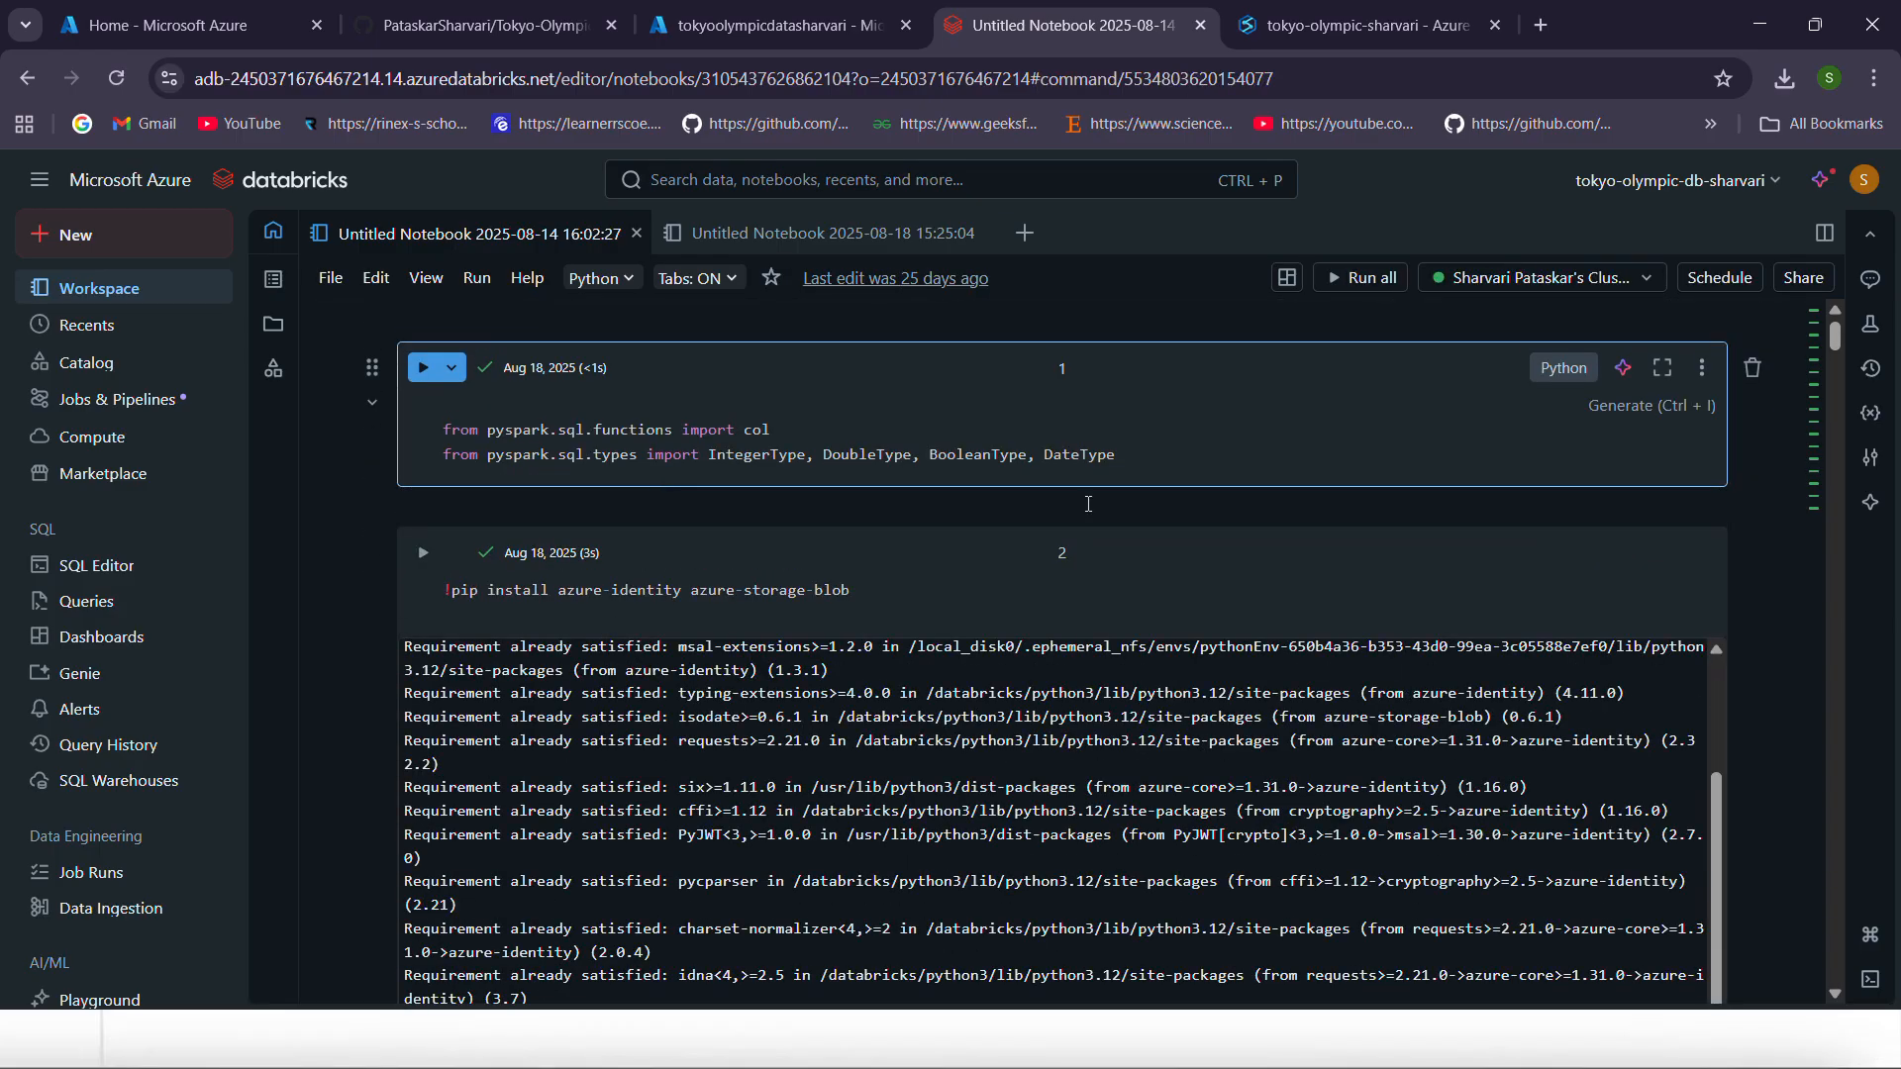
pyautogui.scroll(-15, 1087, 504)
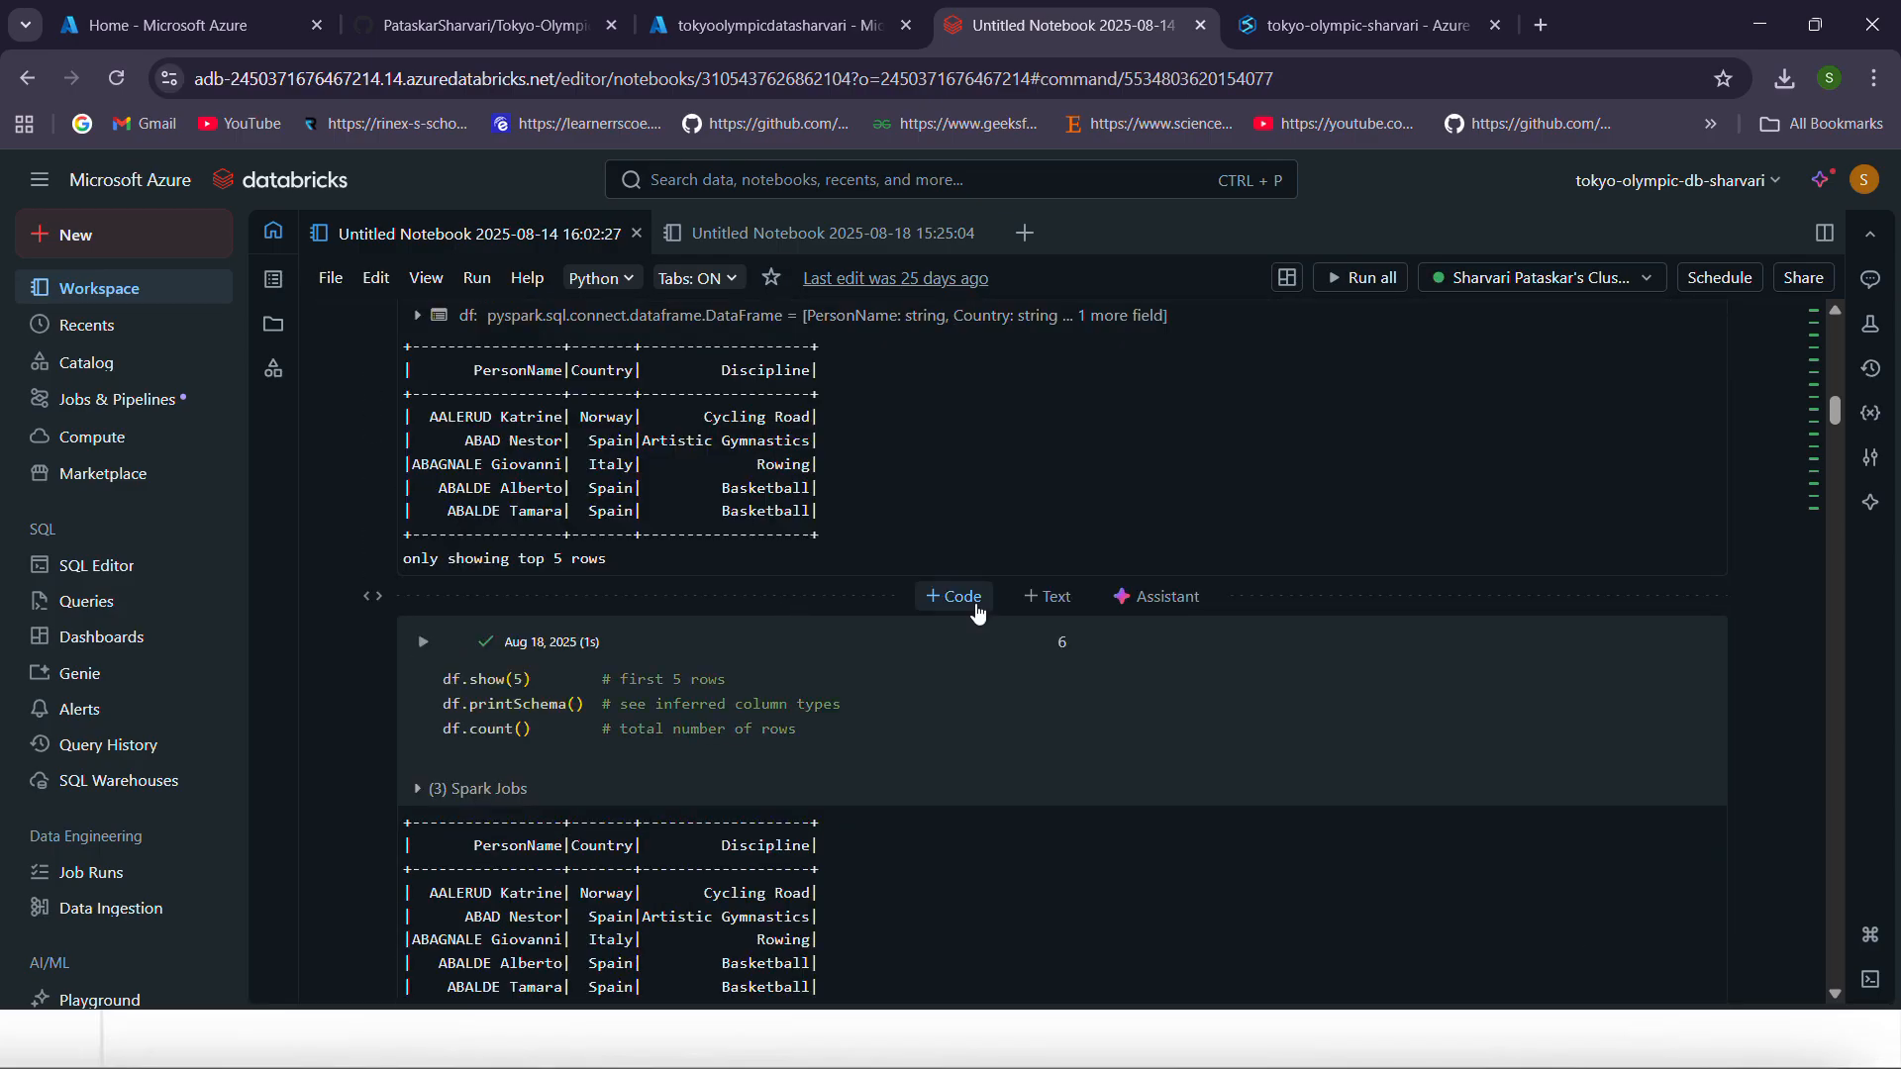
pyautogui.scroll(-8, 977, 613)
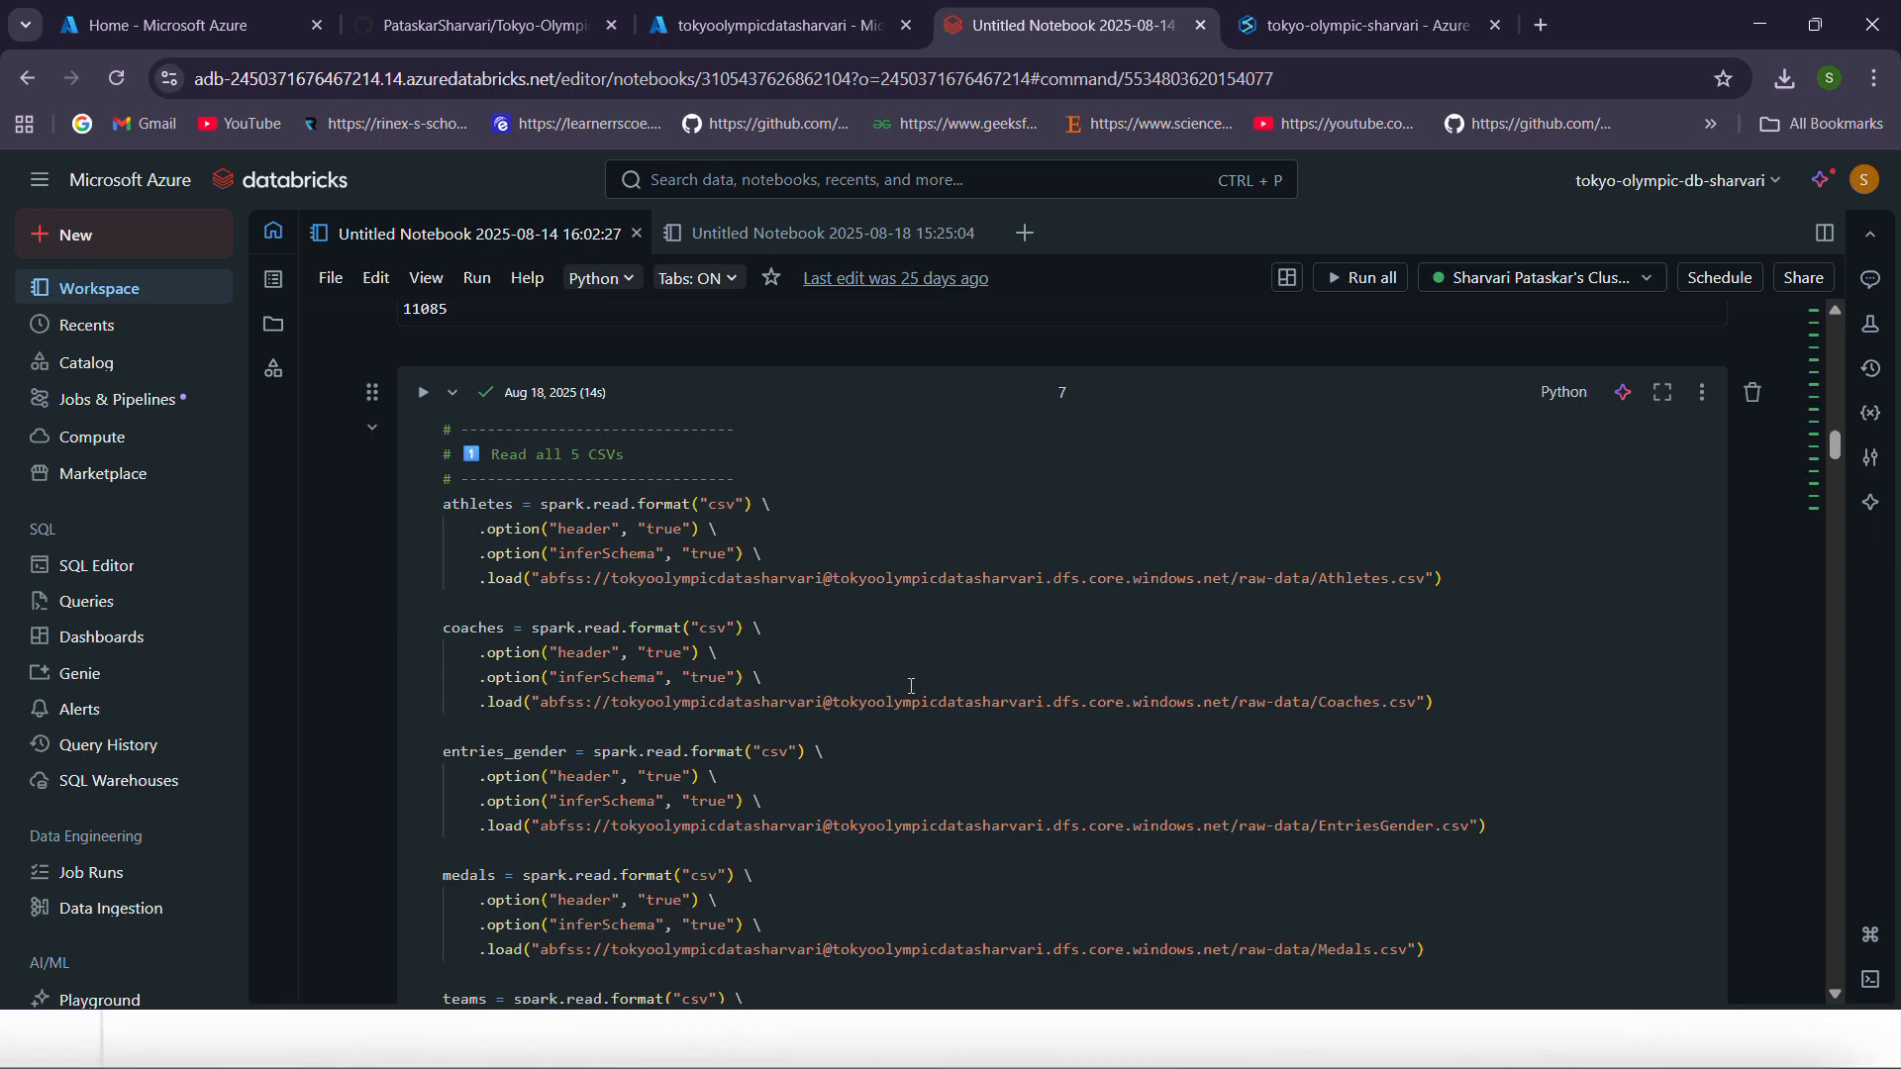
pyautogui.scroll(-20, 786, 637)
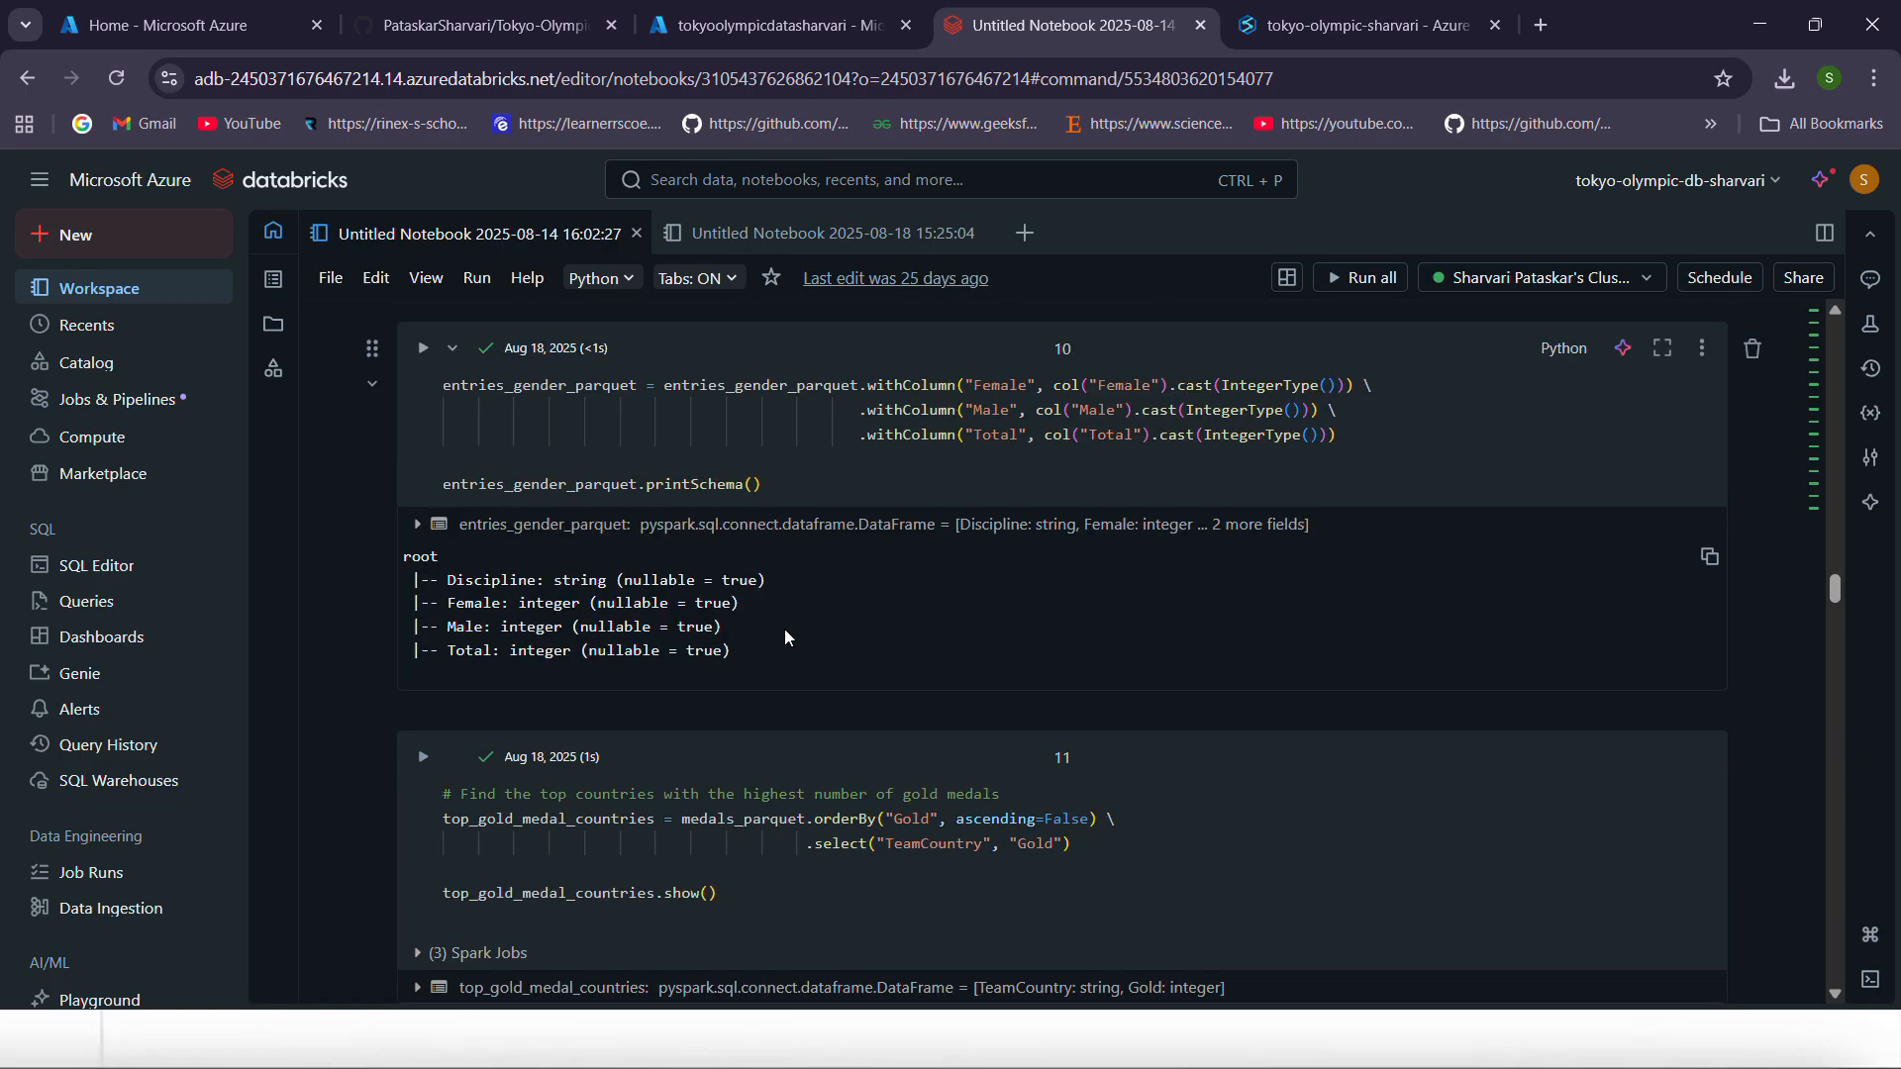
pyautogui.scroll(-4, 784, 628)
pyautogui.moveTo(1830, 607); pyautogui.dragTo(1833, 830)
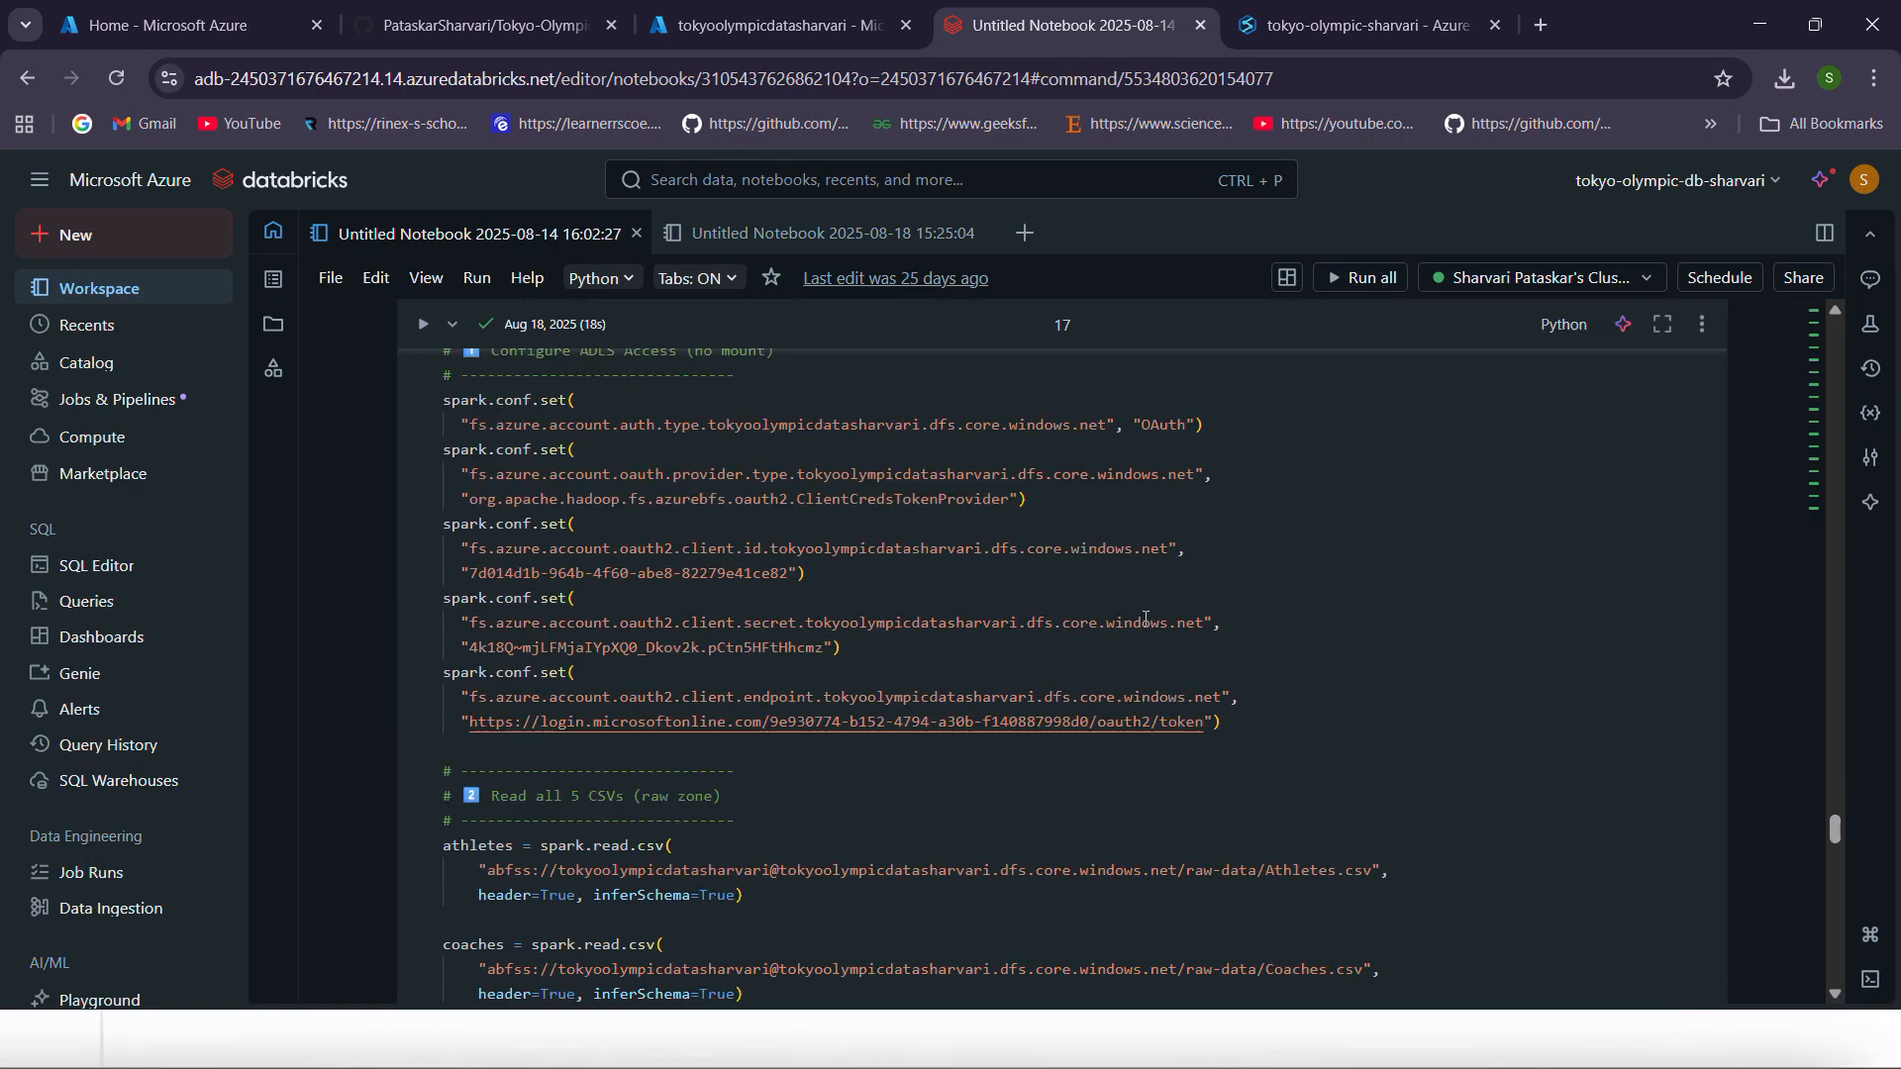
pyautogui.scroll(4, 1163, 631)
pyautogui.scroll(-3, 481, 625)
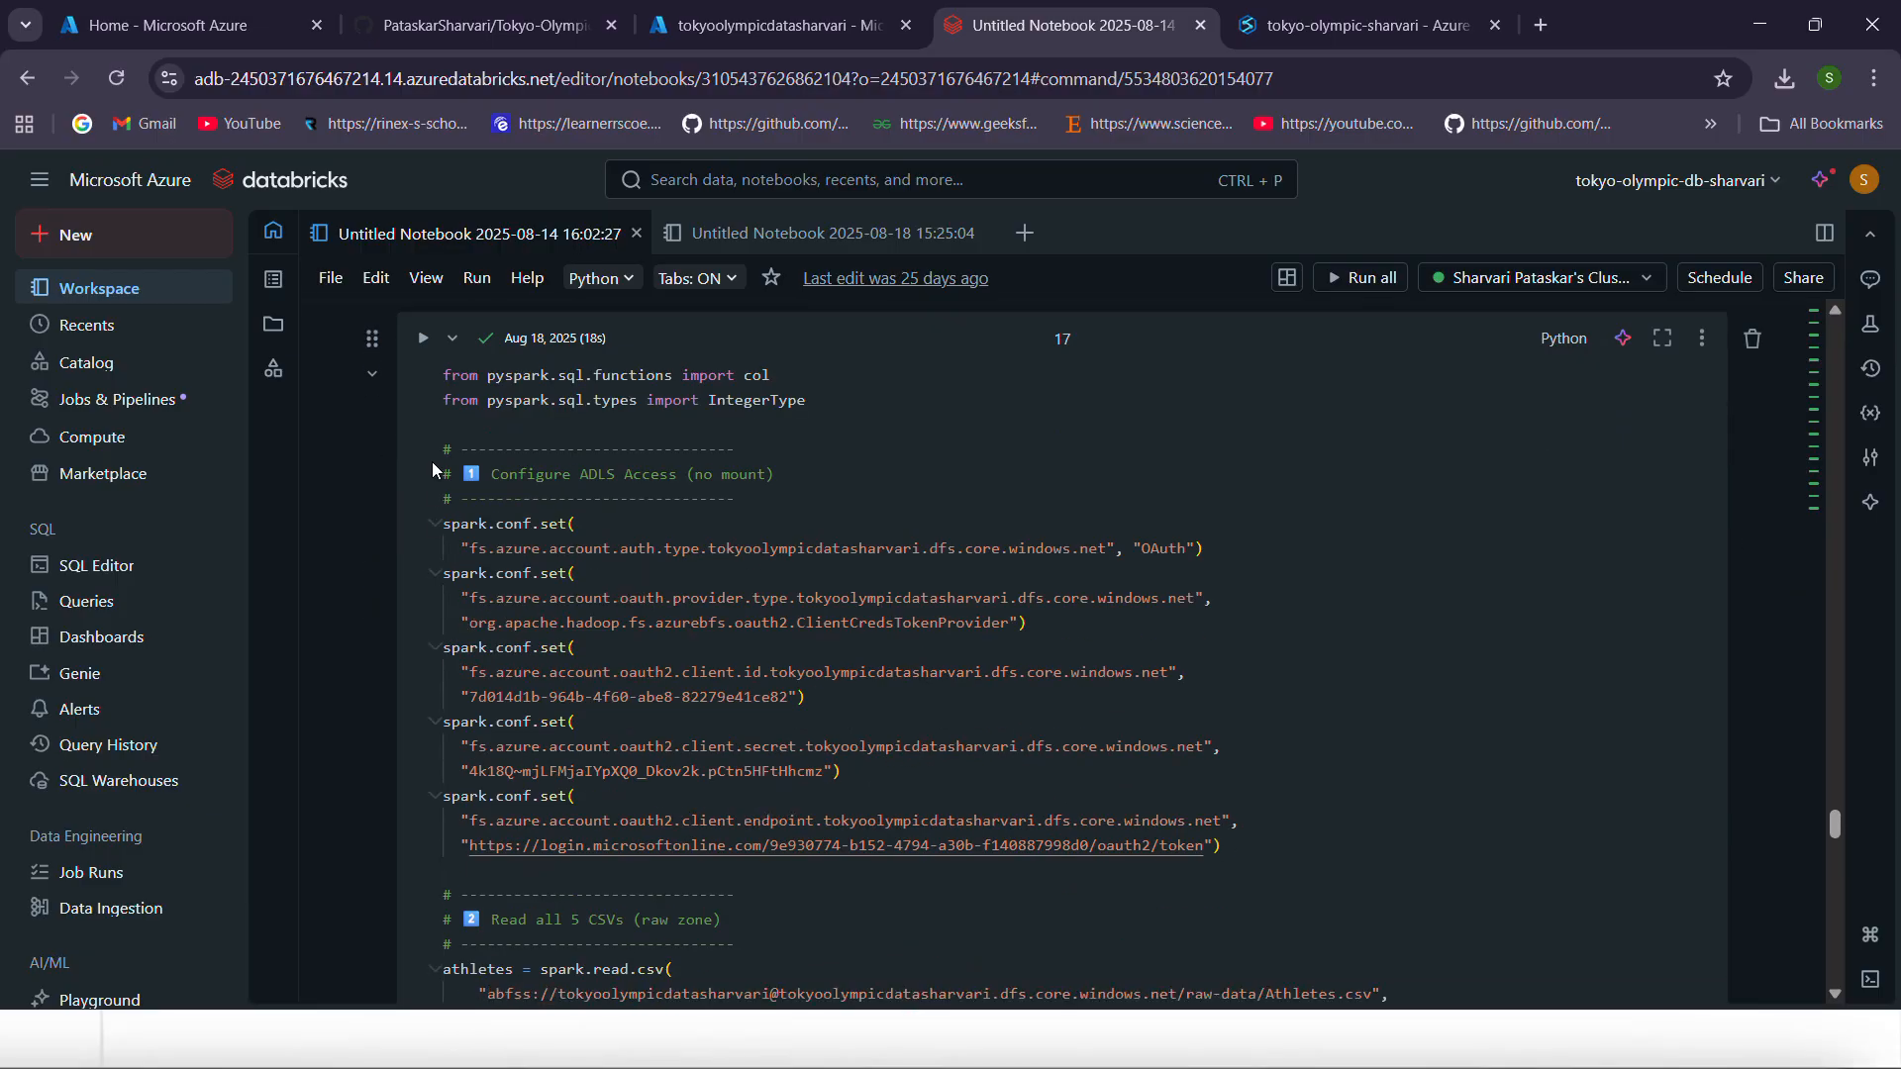
# Examine cell 17's PySpark imports and the Spark settings that configure ADLS access through OAuth
pyautogui.click(445, 370)
pyautogui.click(466, 408)
pyautogui.scroll(-3, 555, 512)
pyautogui.scroll(4, 575, 505)
pyautogui.moveTo(492, 604); pyautogui.dragTo(611, 610)
pyautogui.click(594, 598)
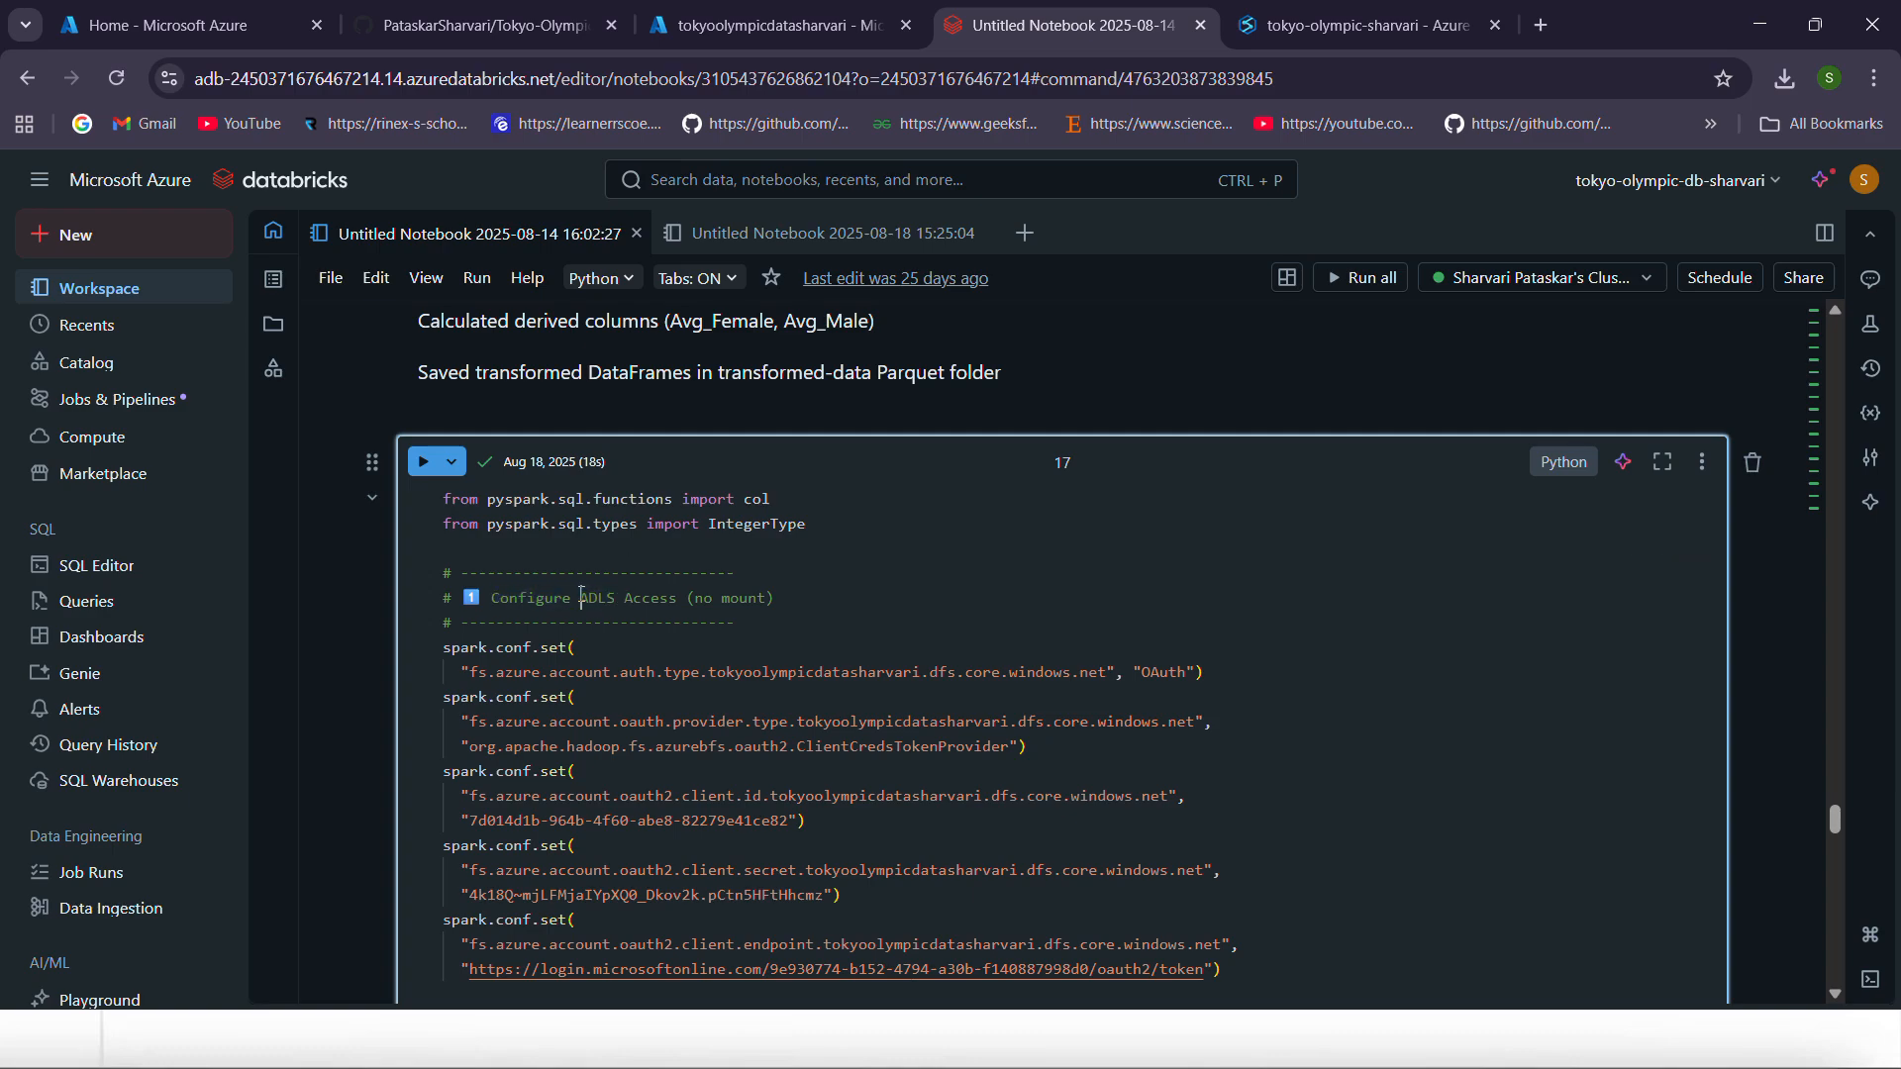
pyautogui.scroll(-1, 750, 526)
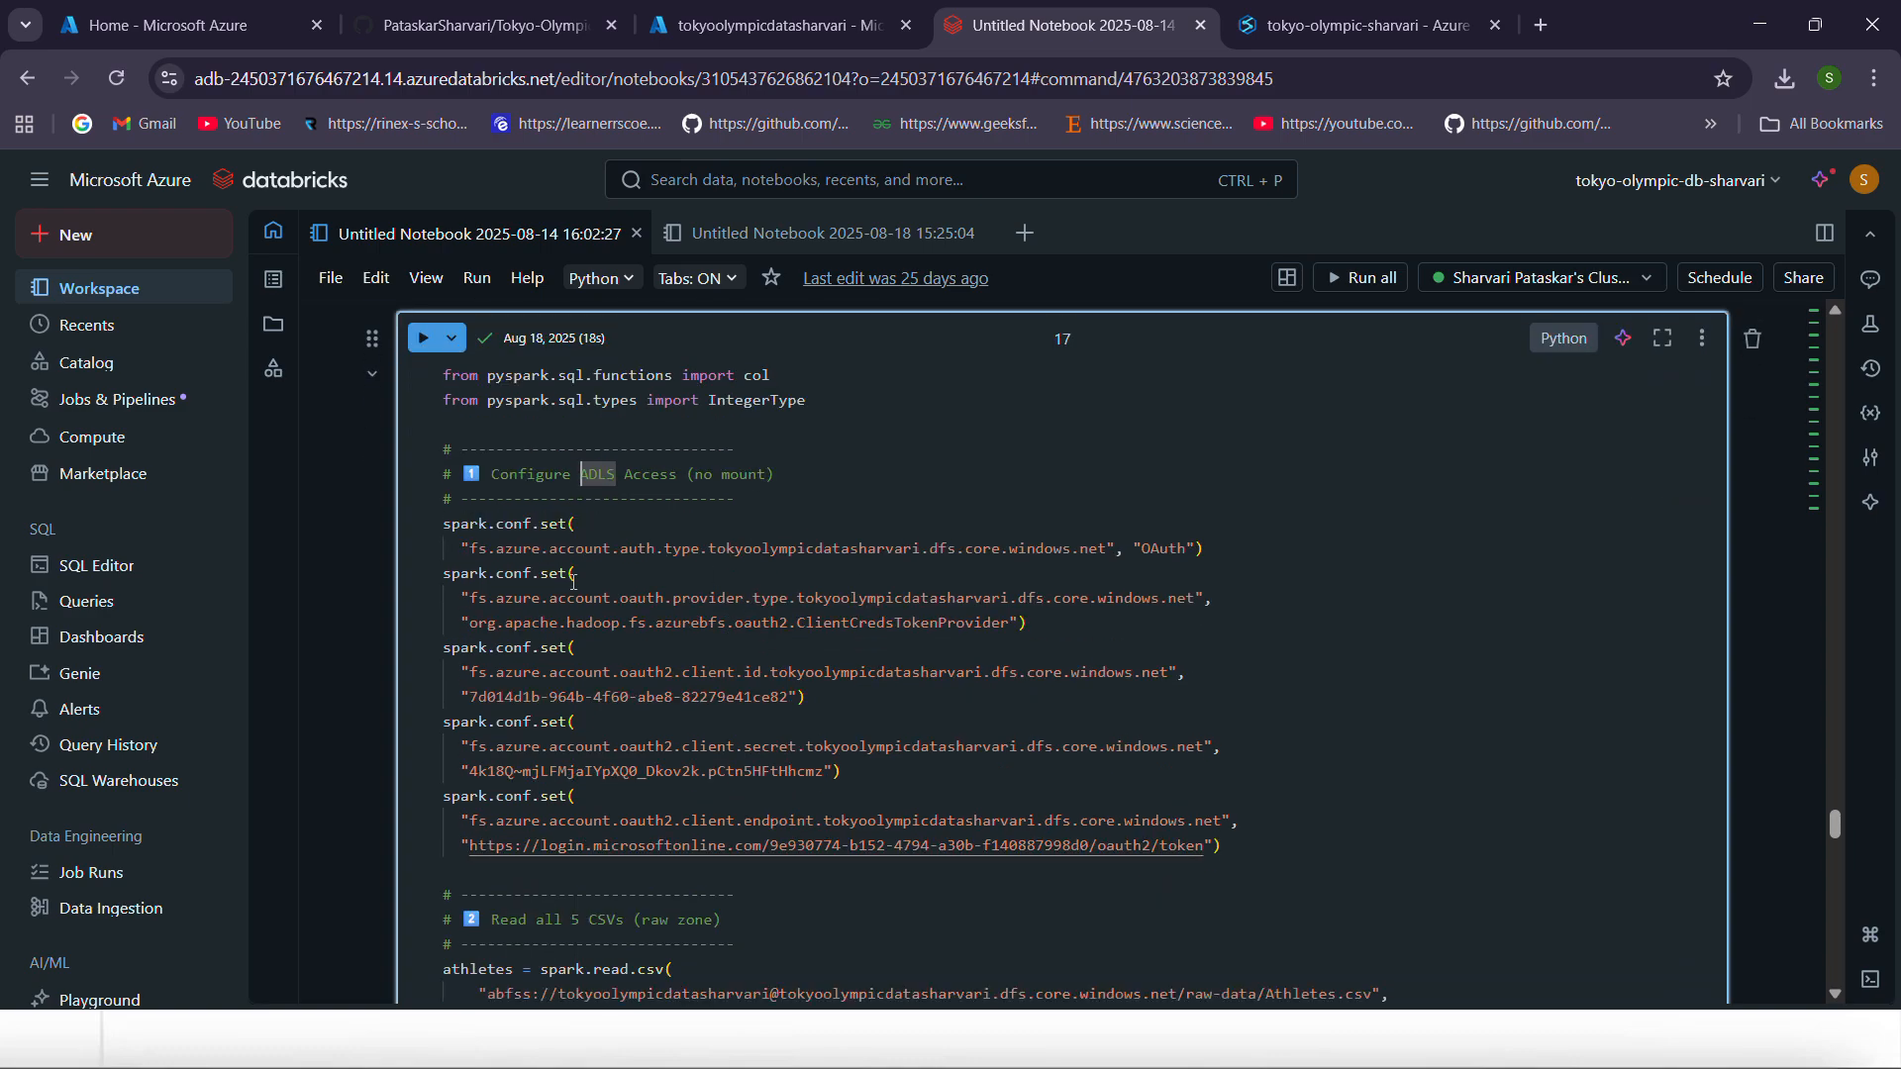
pyautogui.scroll(-1, 601, 578)
pyautogui.scroll(-1, 541, 596)
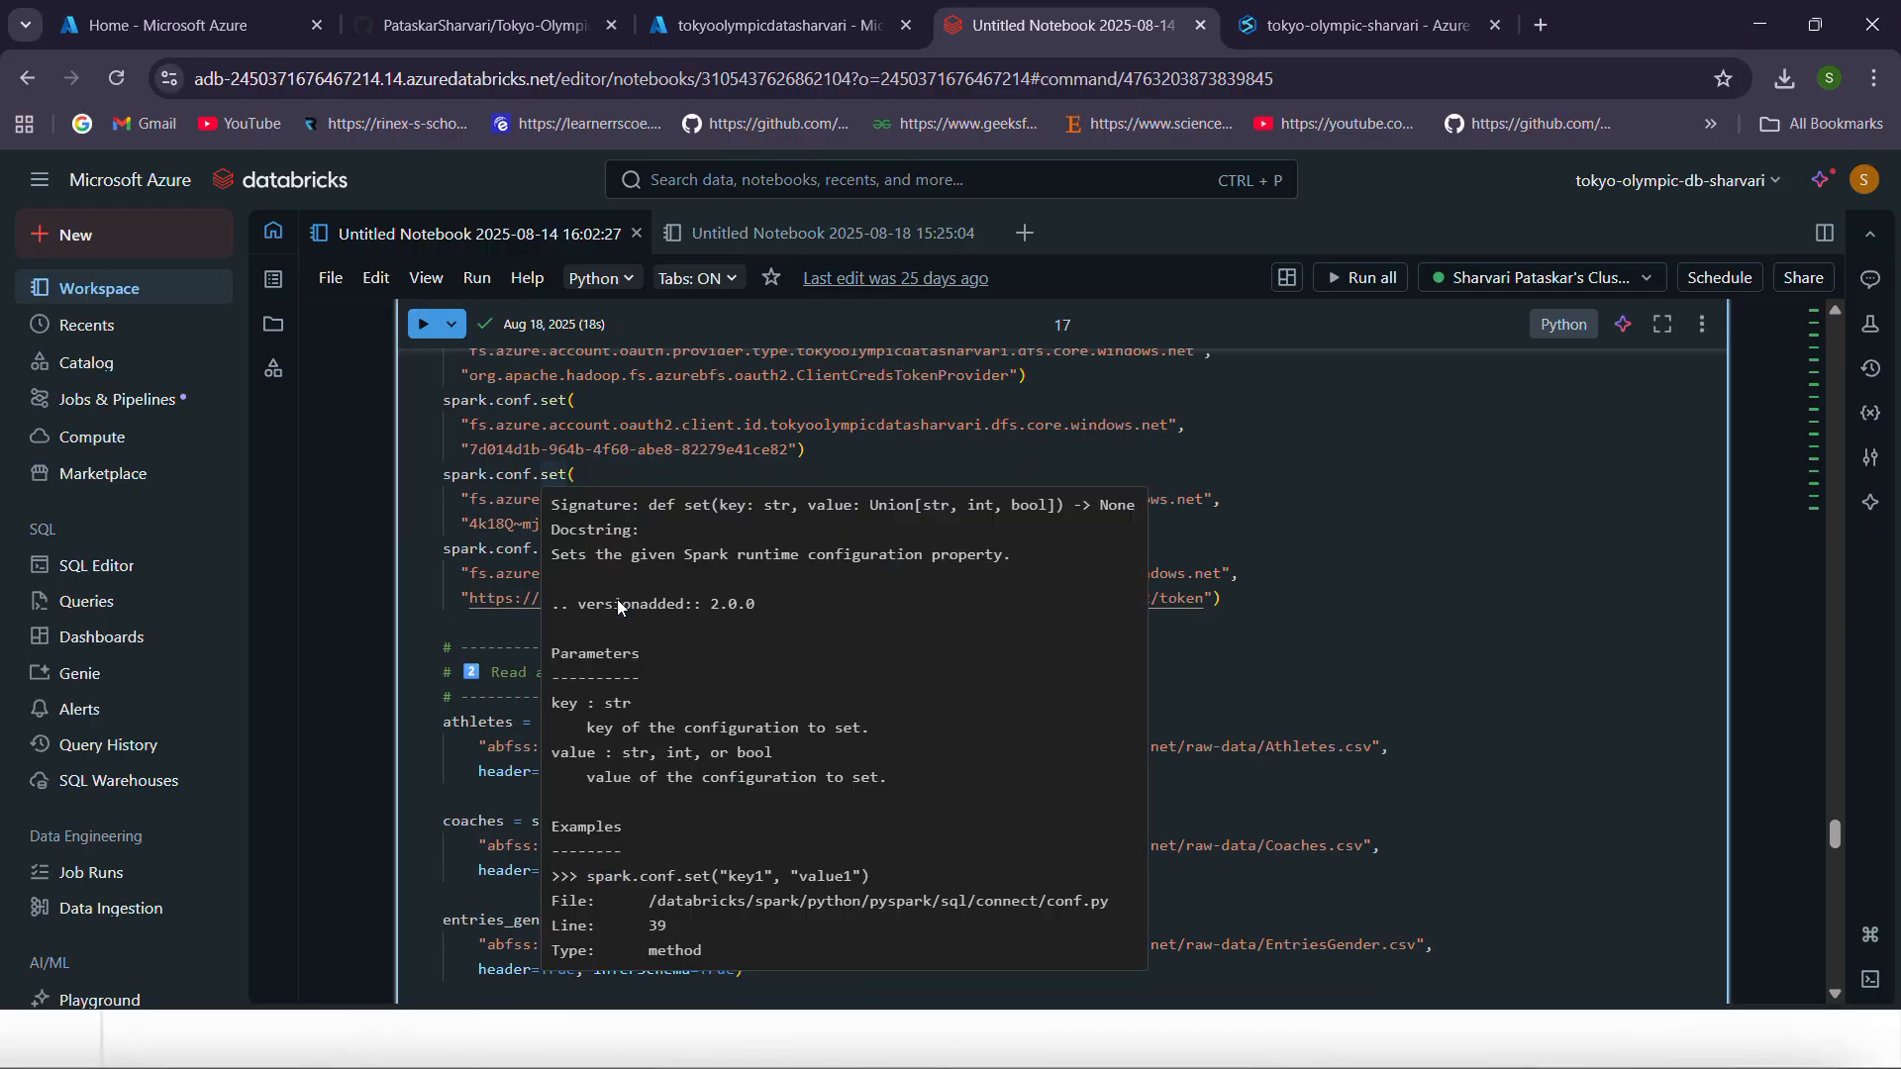
pyautogui.click(826, 462)
pyautogui.scroll(1, 789, 646)
pyautogui.scroll(-2, 763, 660)
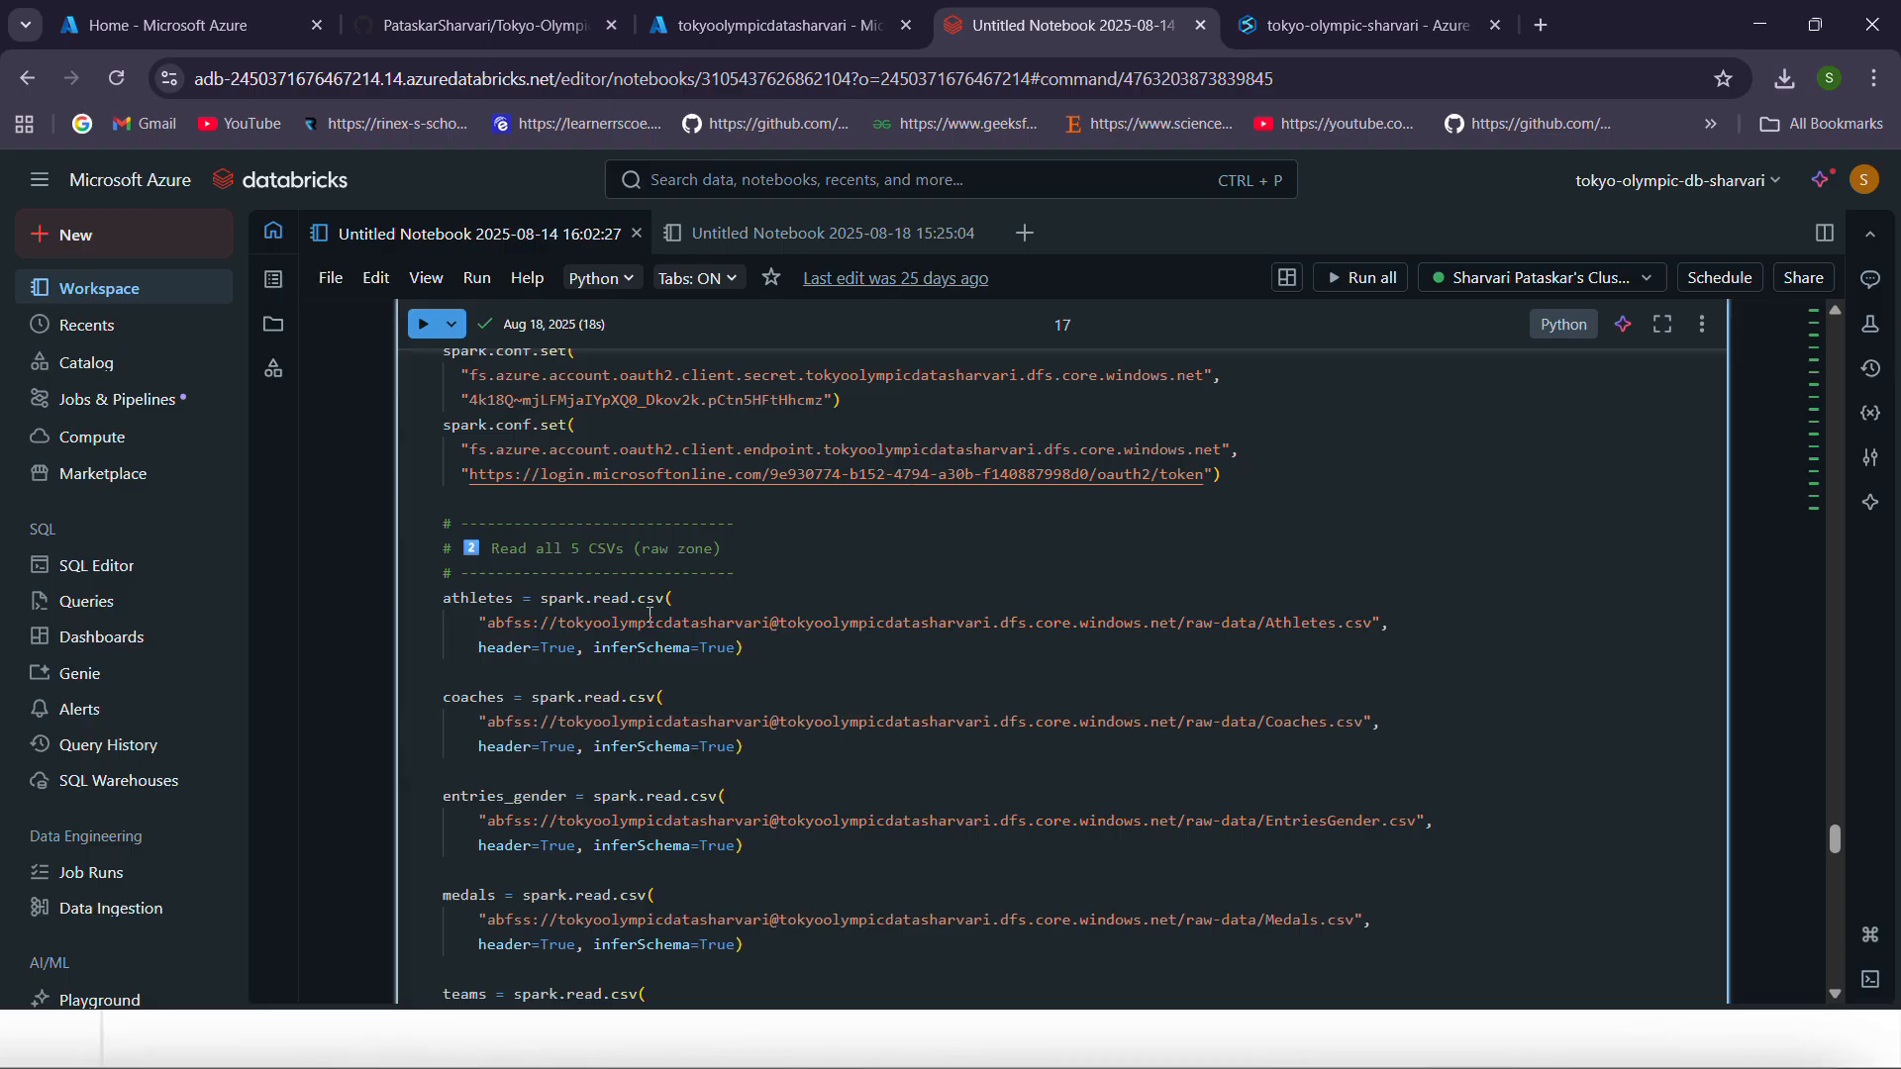
# Examine how cell 17 reads the five raw CSVs, highlighting the Athletes.csv path and its header=True option
pyautogui.moveTo(488, 622); pyautogui.dragTo(1178, 623)
pyautogui.click(938, 623)
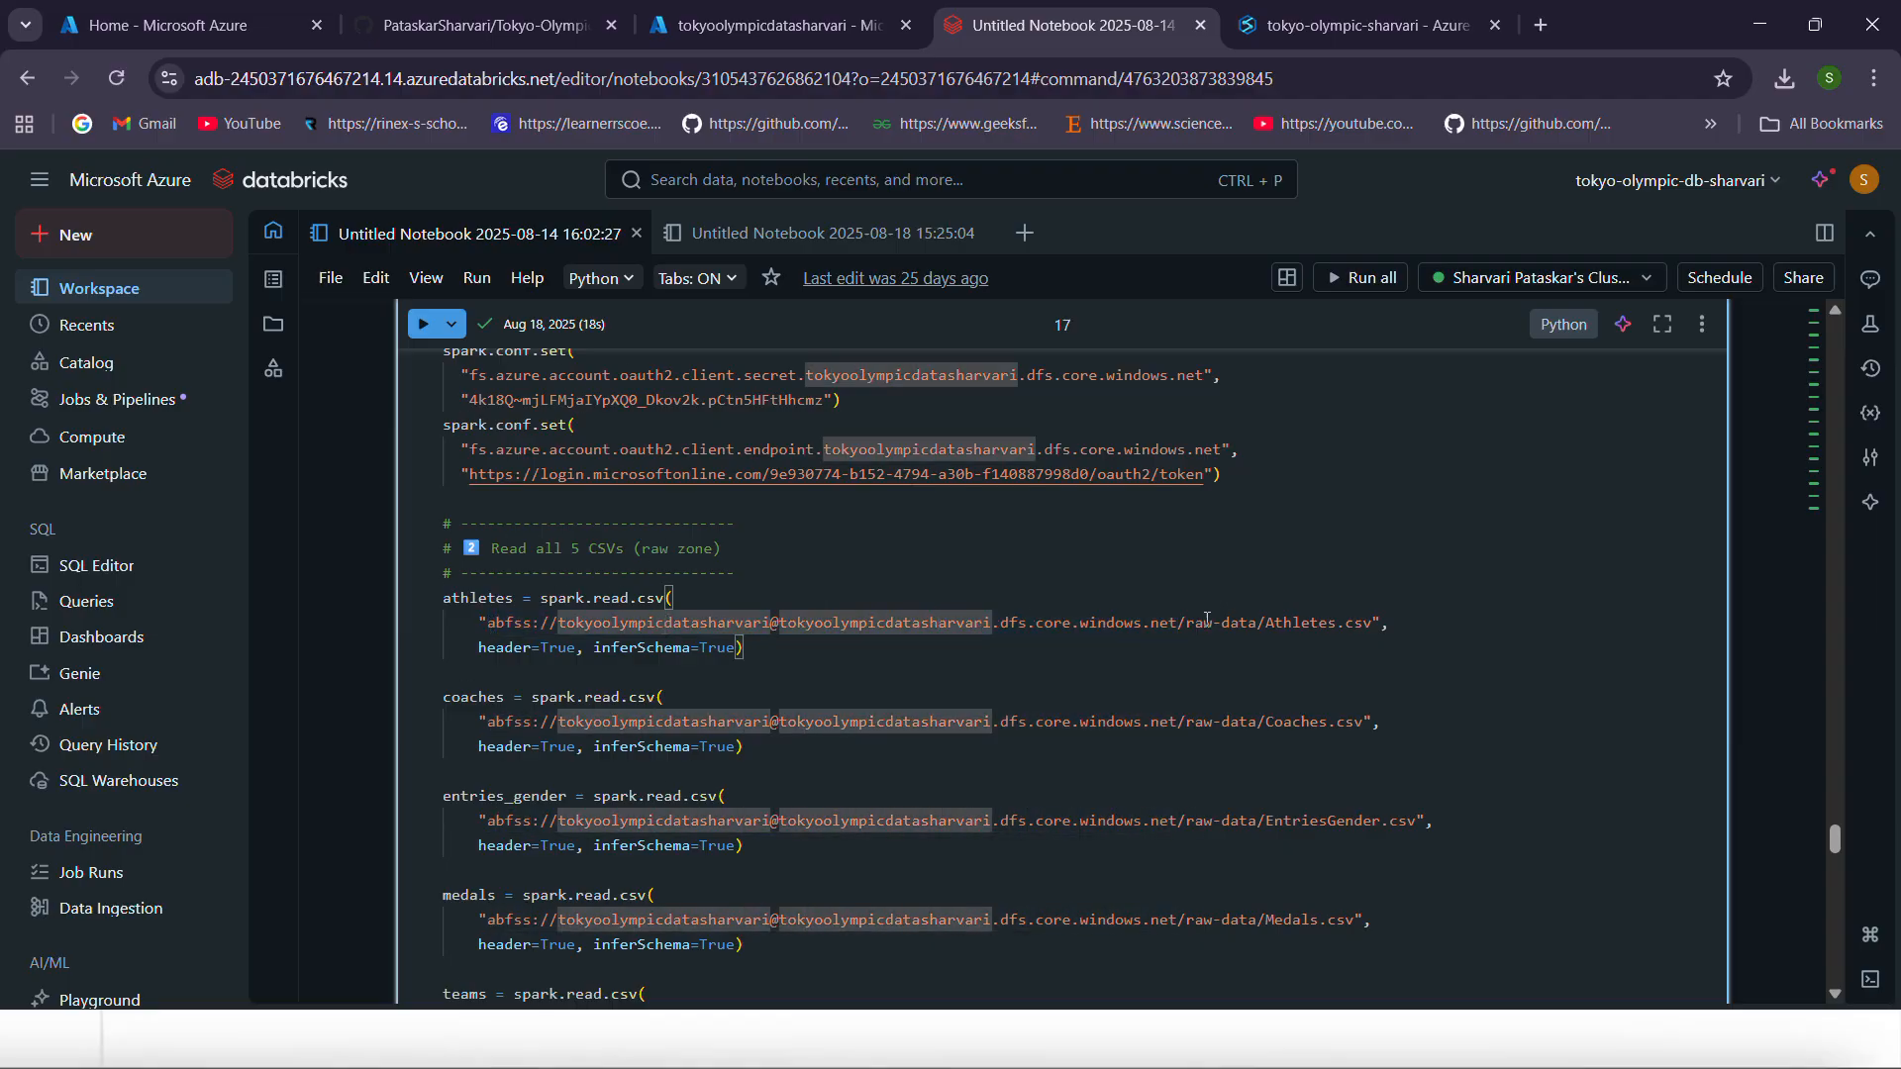
pyautogui.moveTo(1265, 622); pyautogui.dragTo(1373, 623)
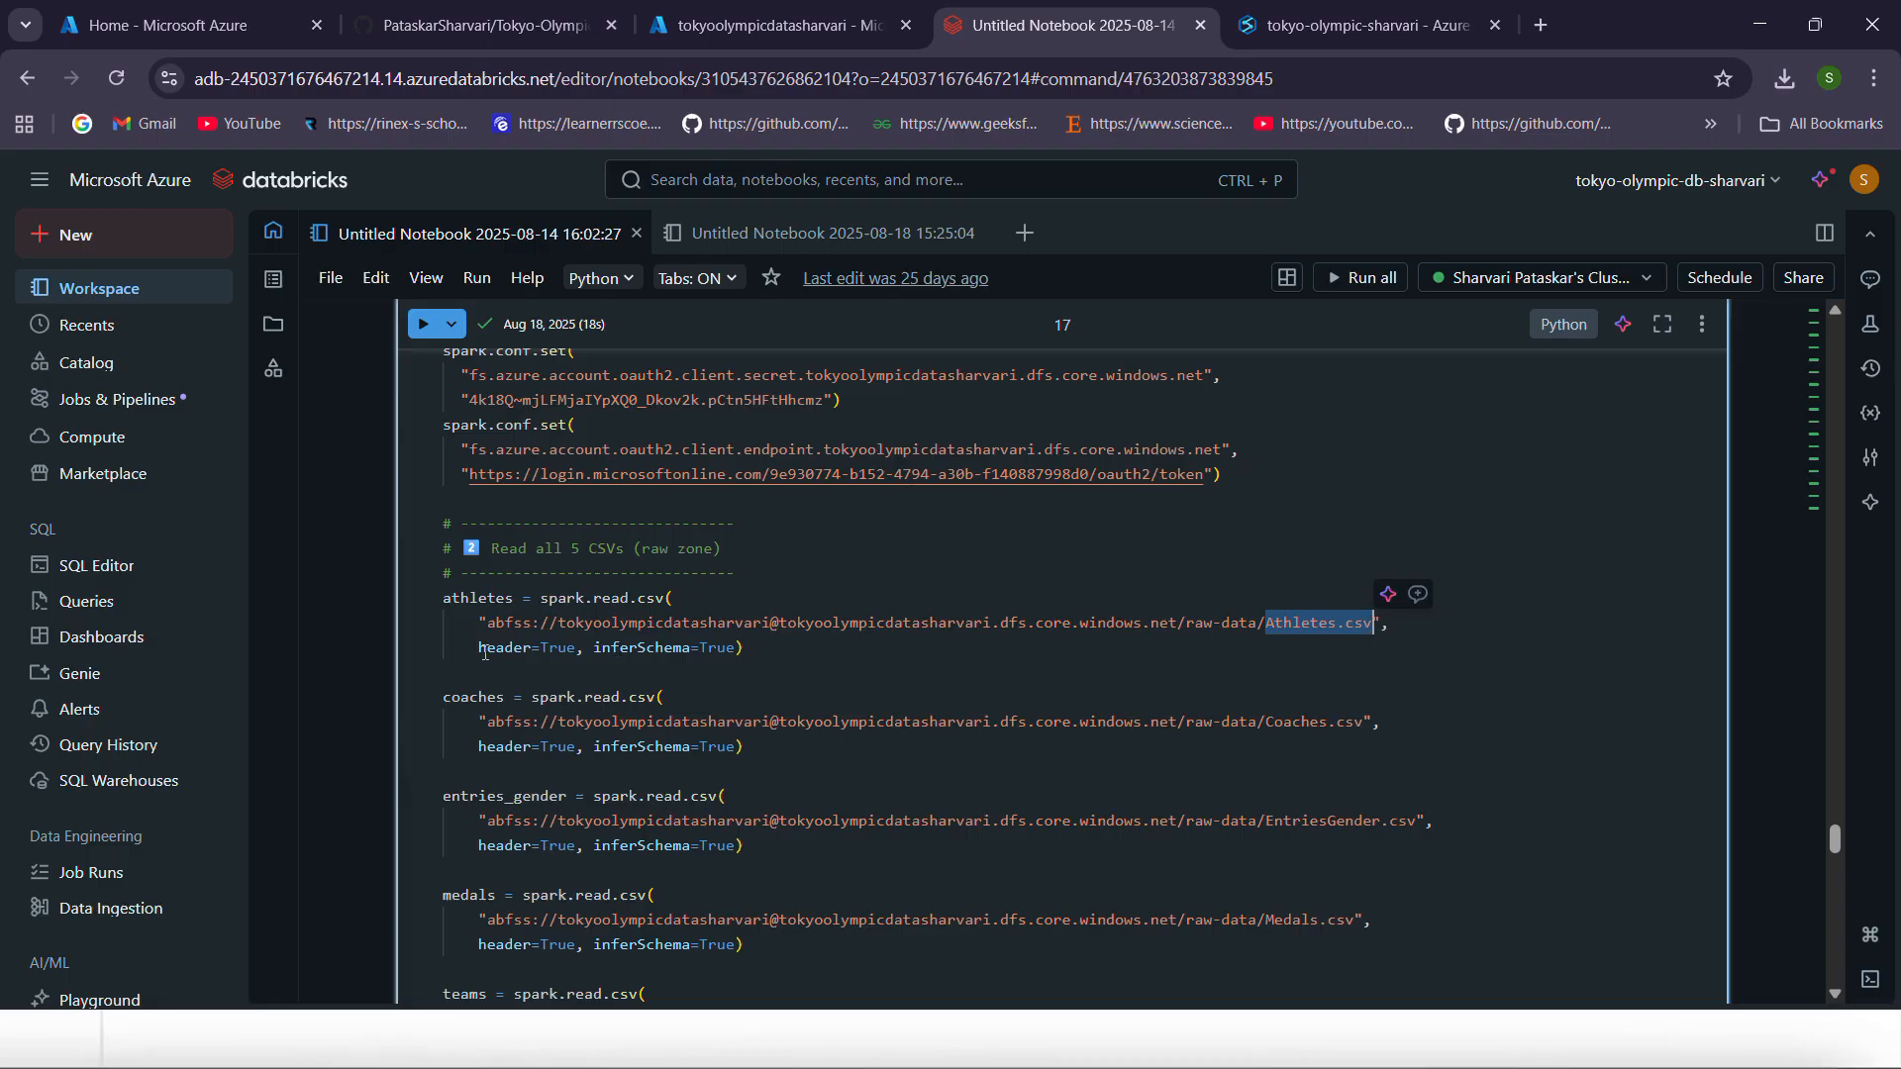
pyautogui.moveTo(481, 648); pyautogui.dragTo(576, 649)
pyautogui.scroll(-3, 464, 457)
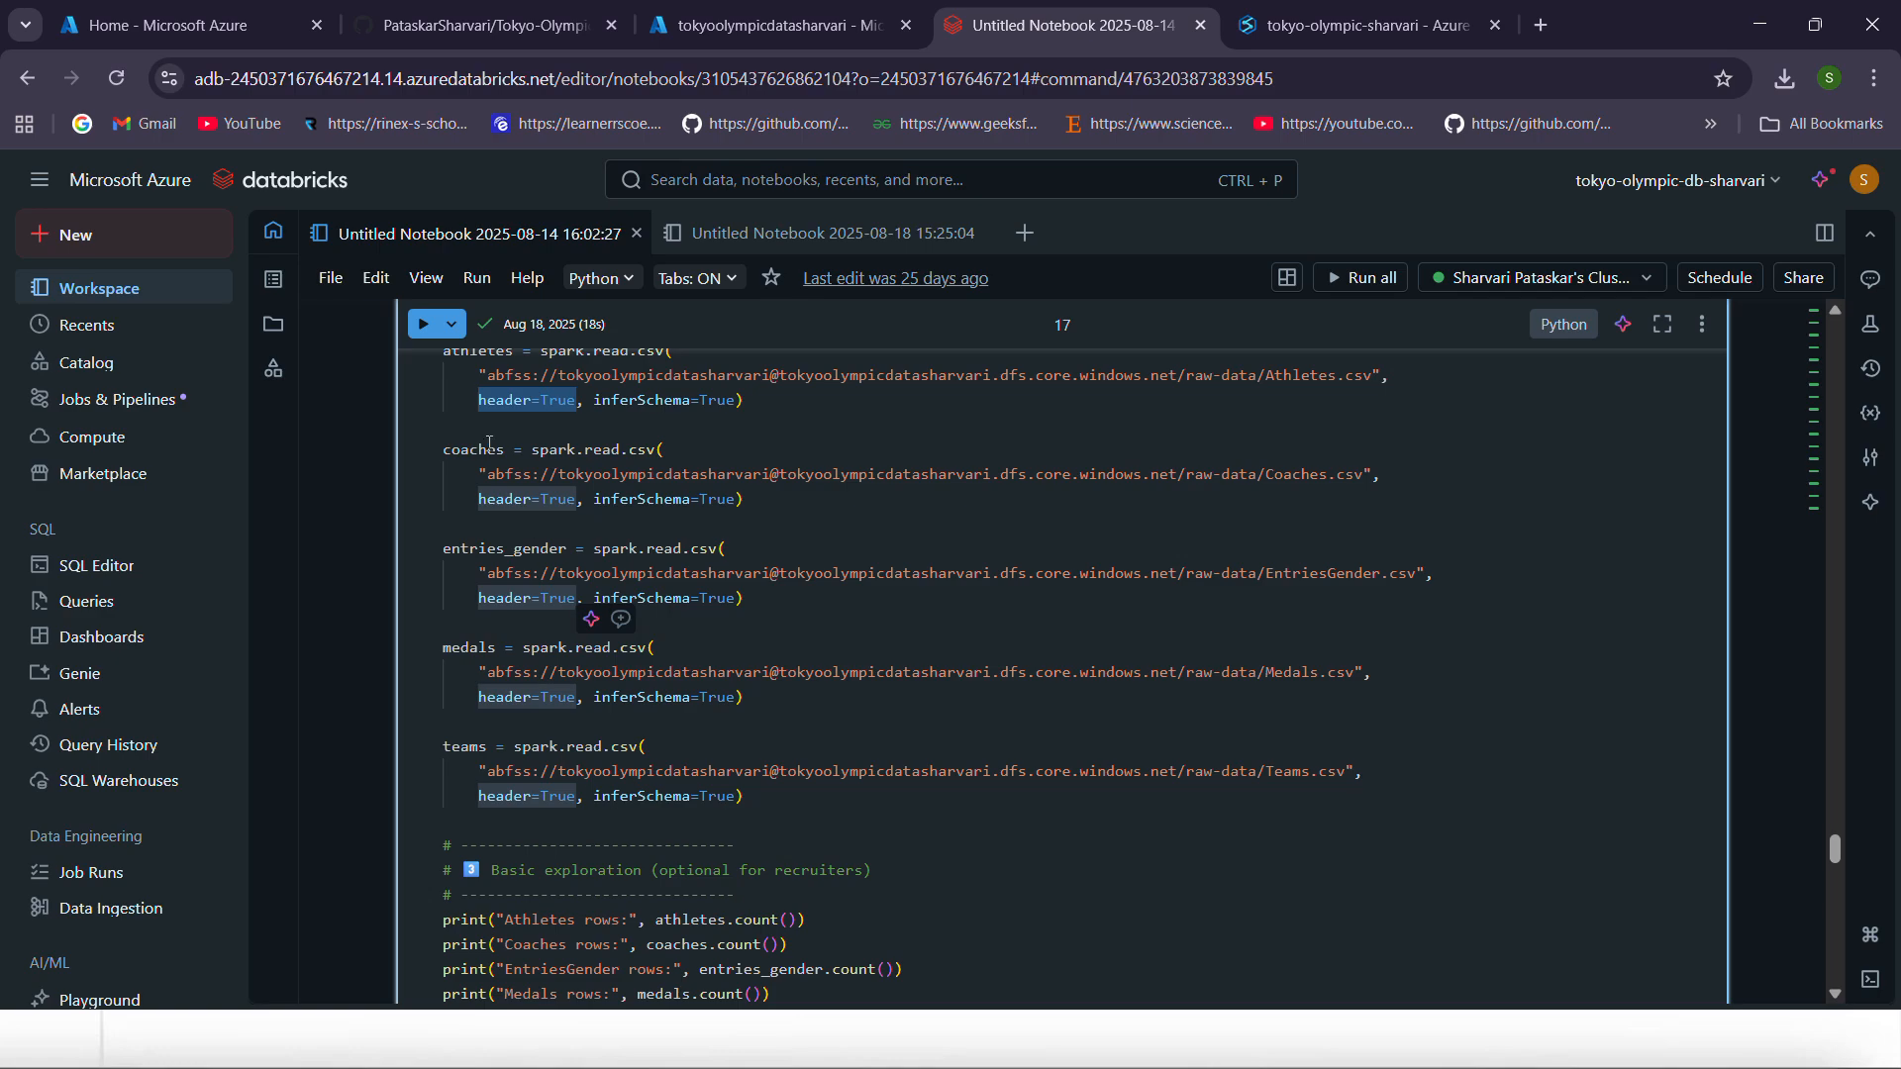
# Review cell 17's basic exploration code, highlighting the athletes.show(5) and medals.show(5) lines
pyautogui.scroll(-3, 758, 743)
pyautogui.doubleClick(542, 746)
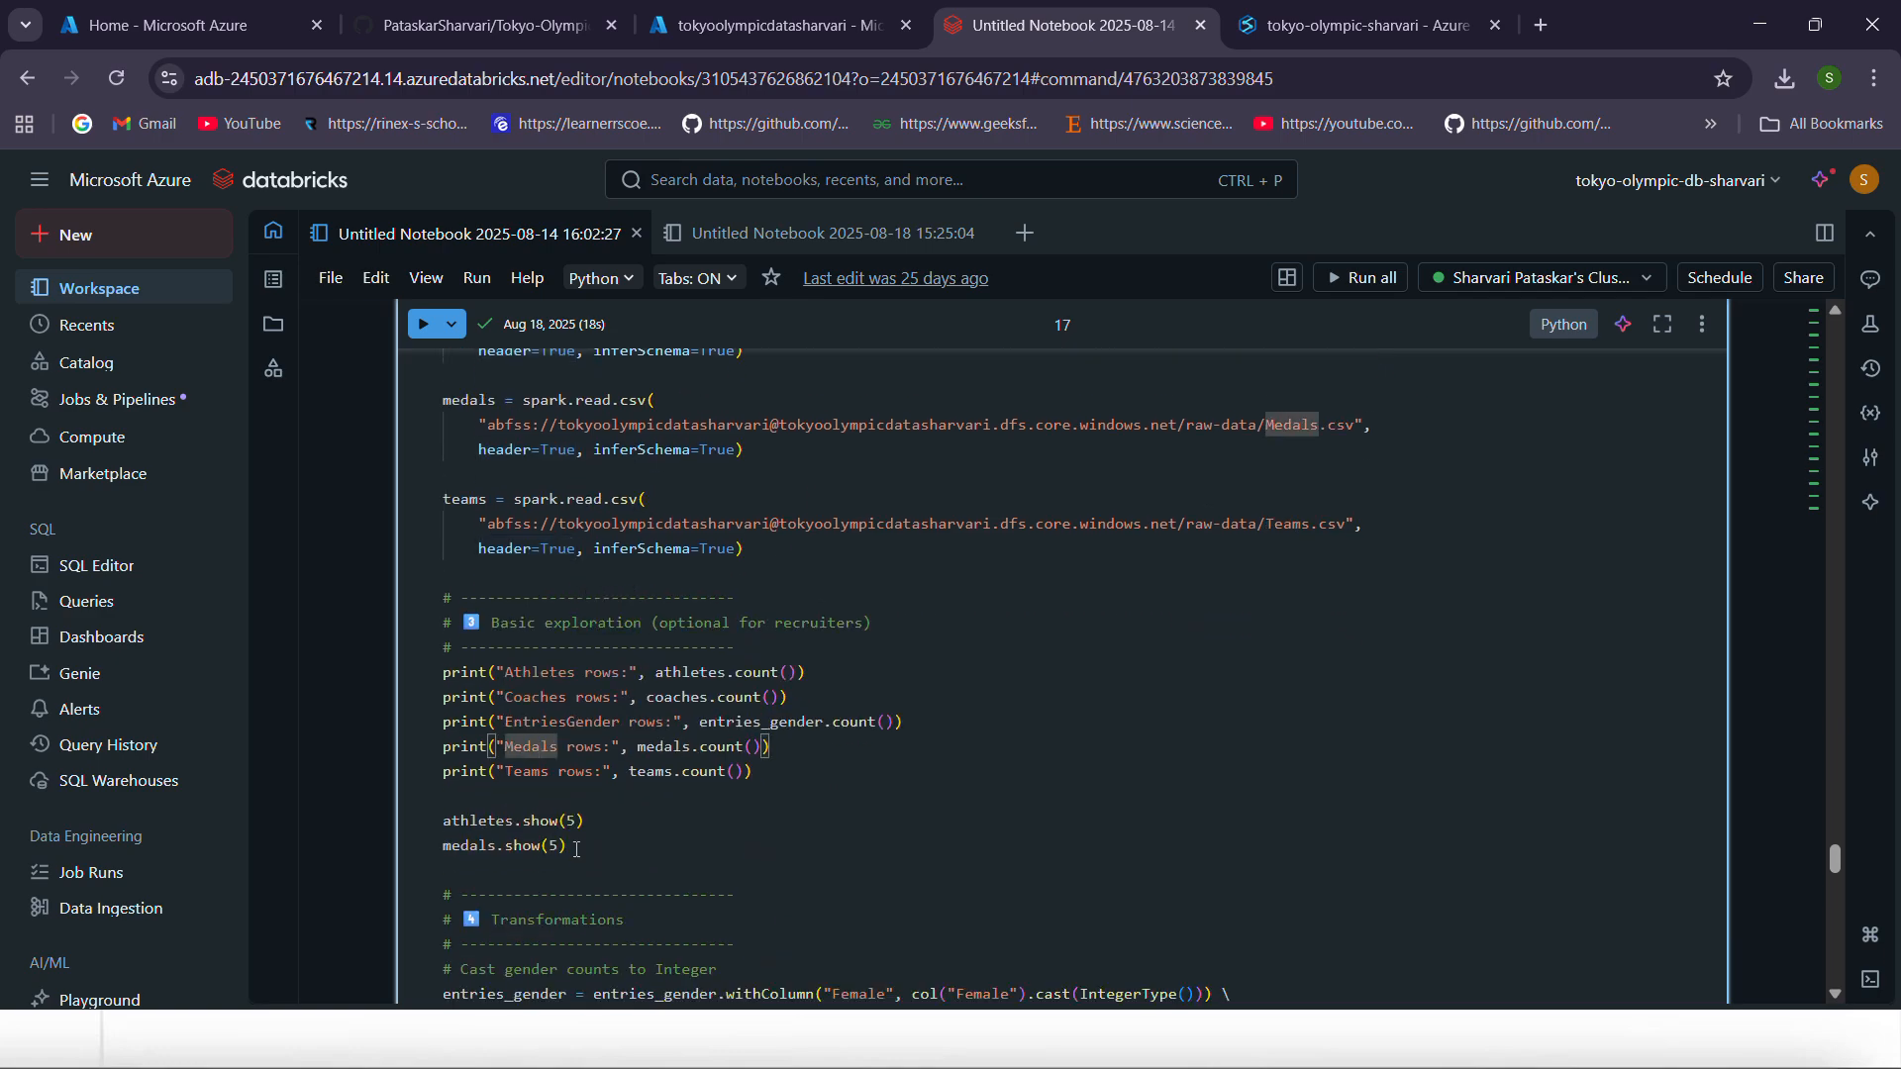
pyautogui.scroll(-2, 585, 832)
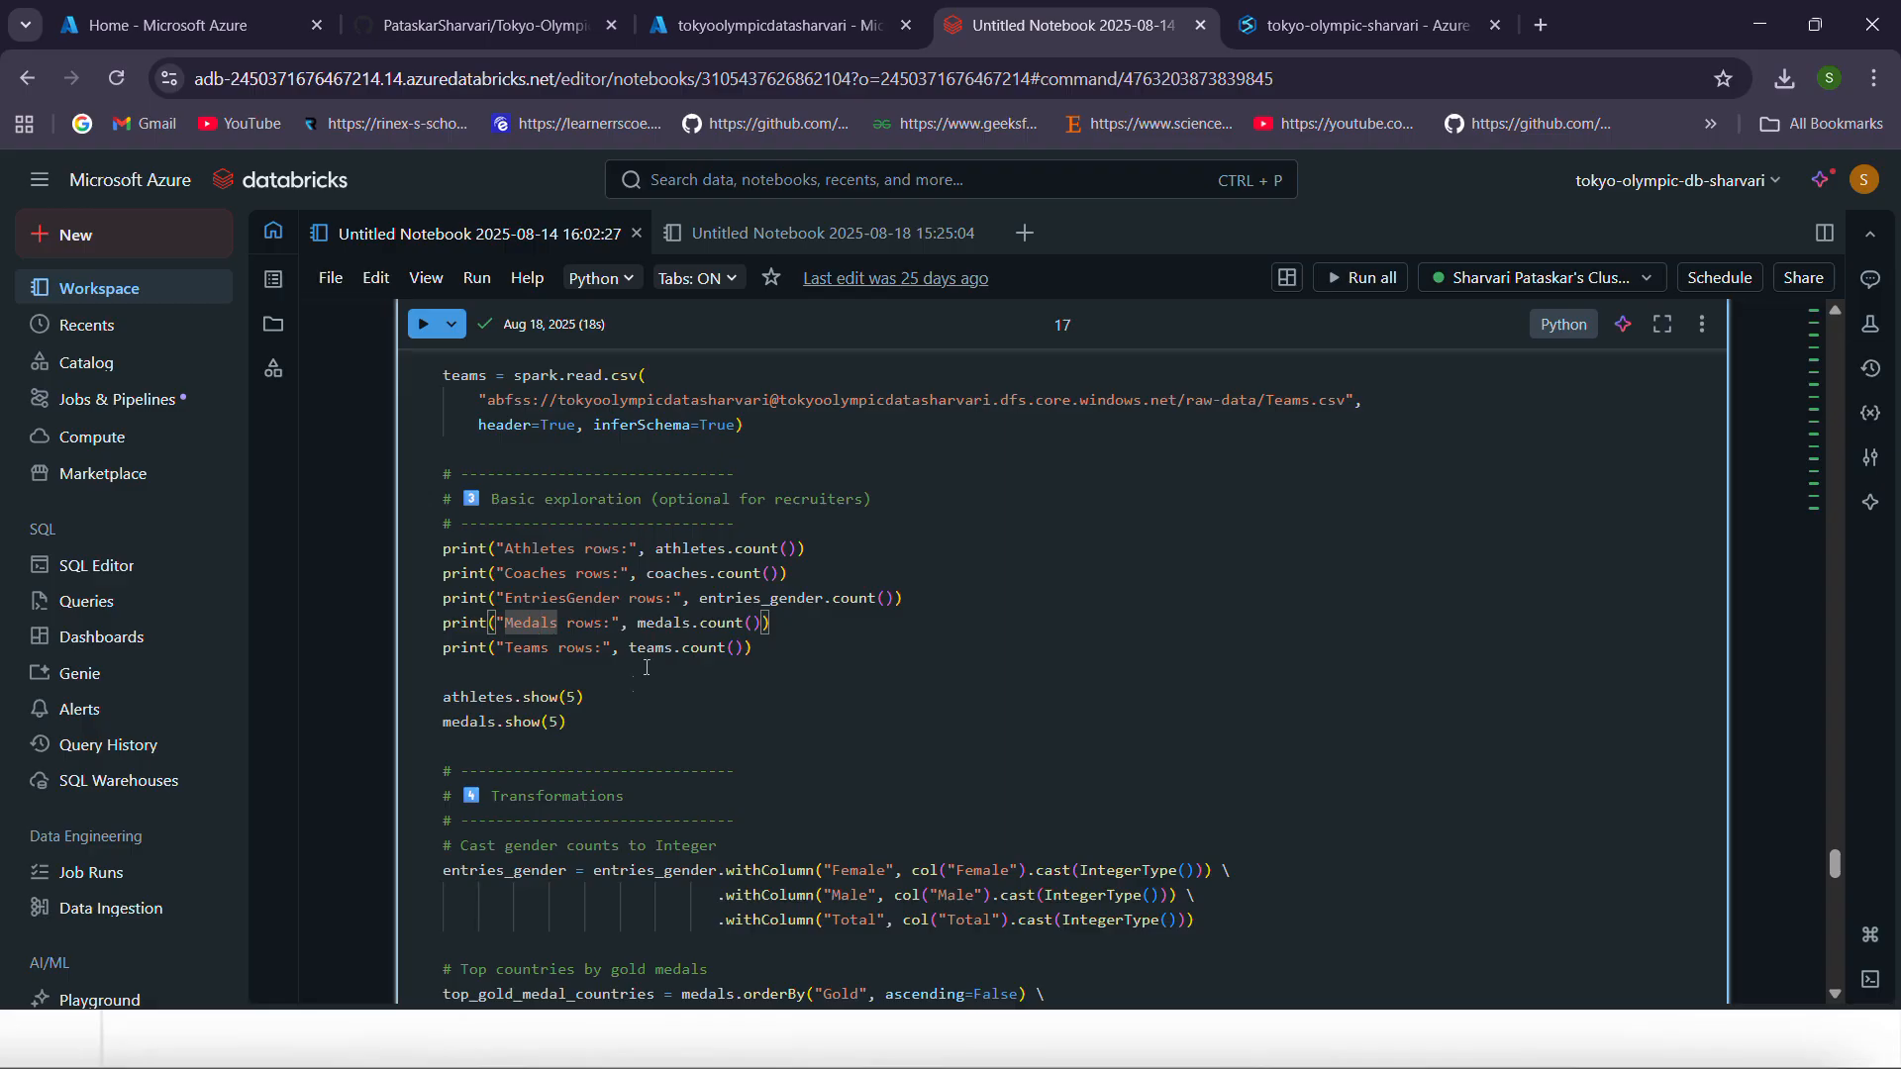
pyautogui.moveTo(566, 724); pyautogui.dragTo(416, 677)
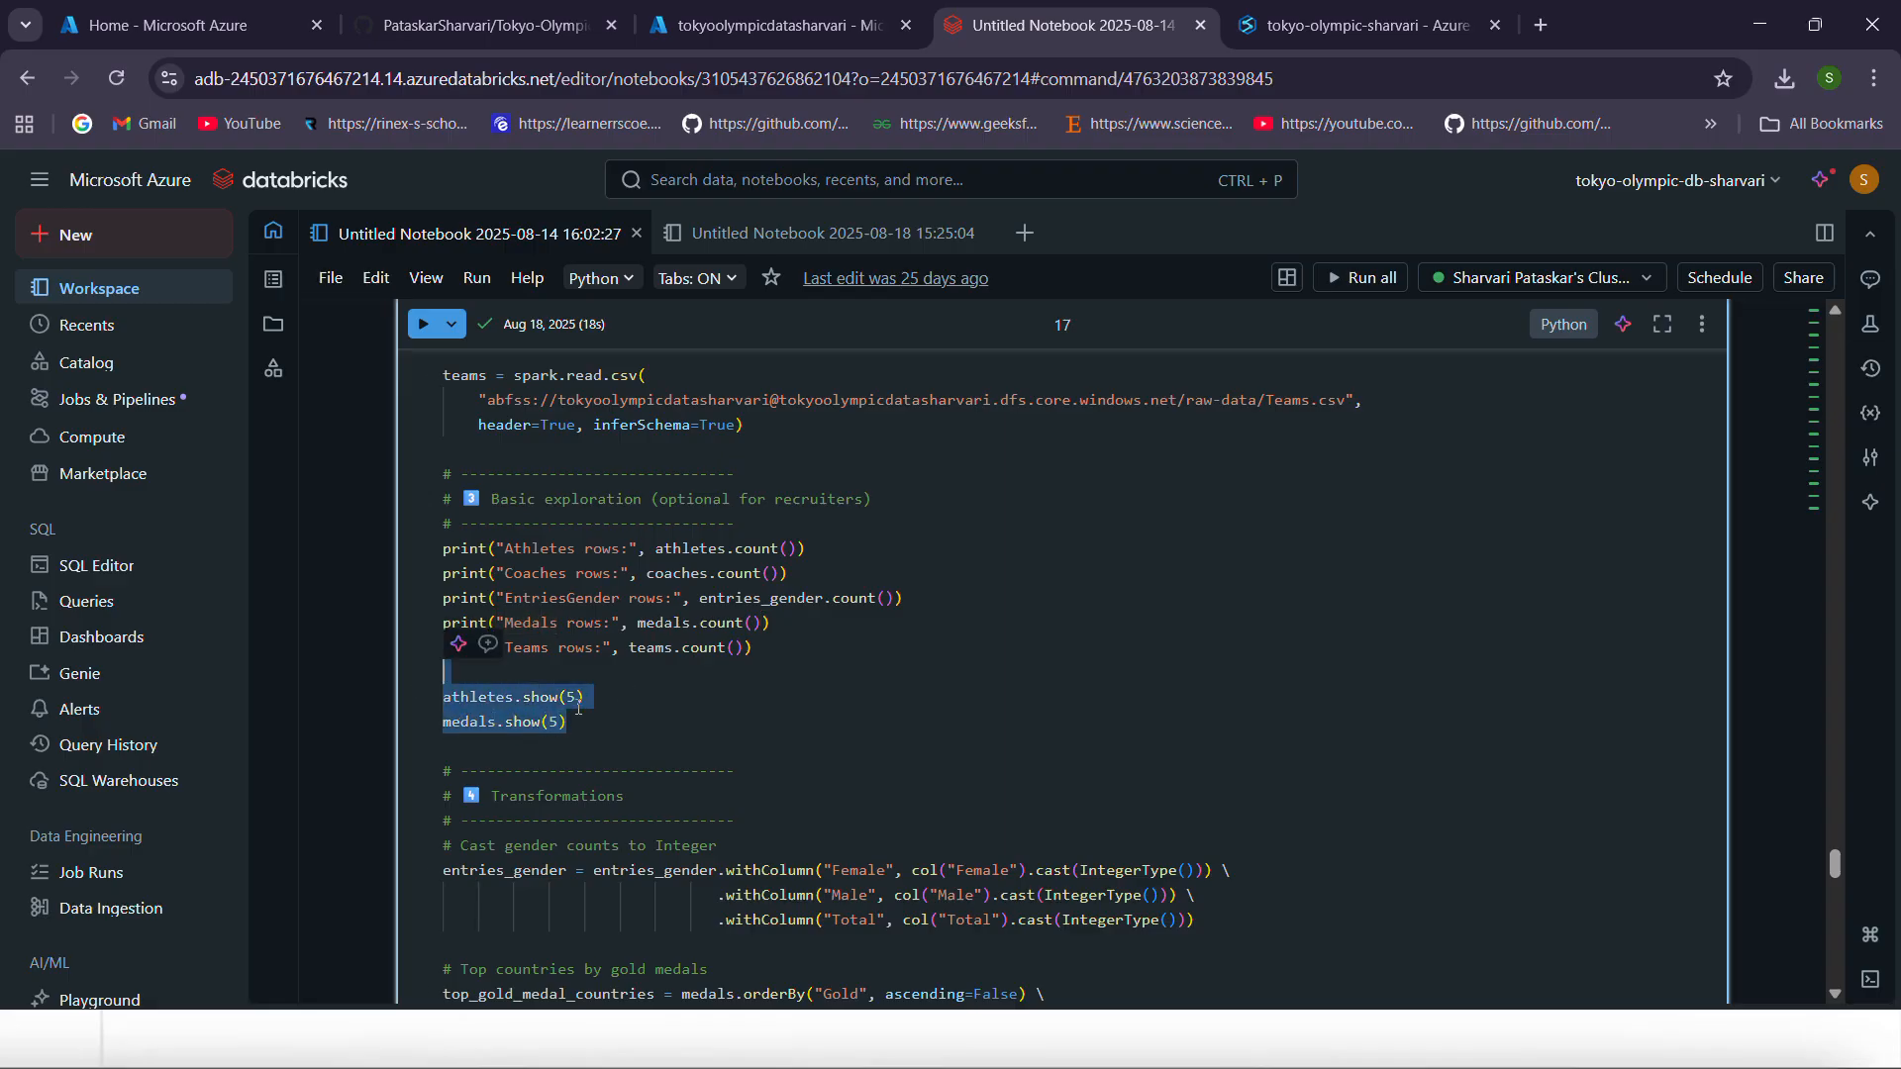
# Examine cell 17's output, highlighting the row counts printed for the five datasets
pyautogui.moveTo(1834, 855); pyautogui.dragTo(1837, 927)
pyautogui.scroll(11, 1125, 749)
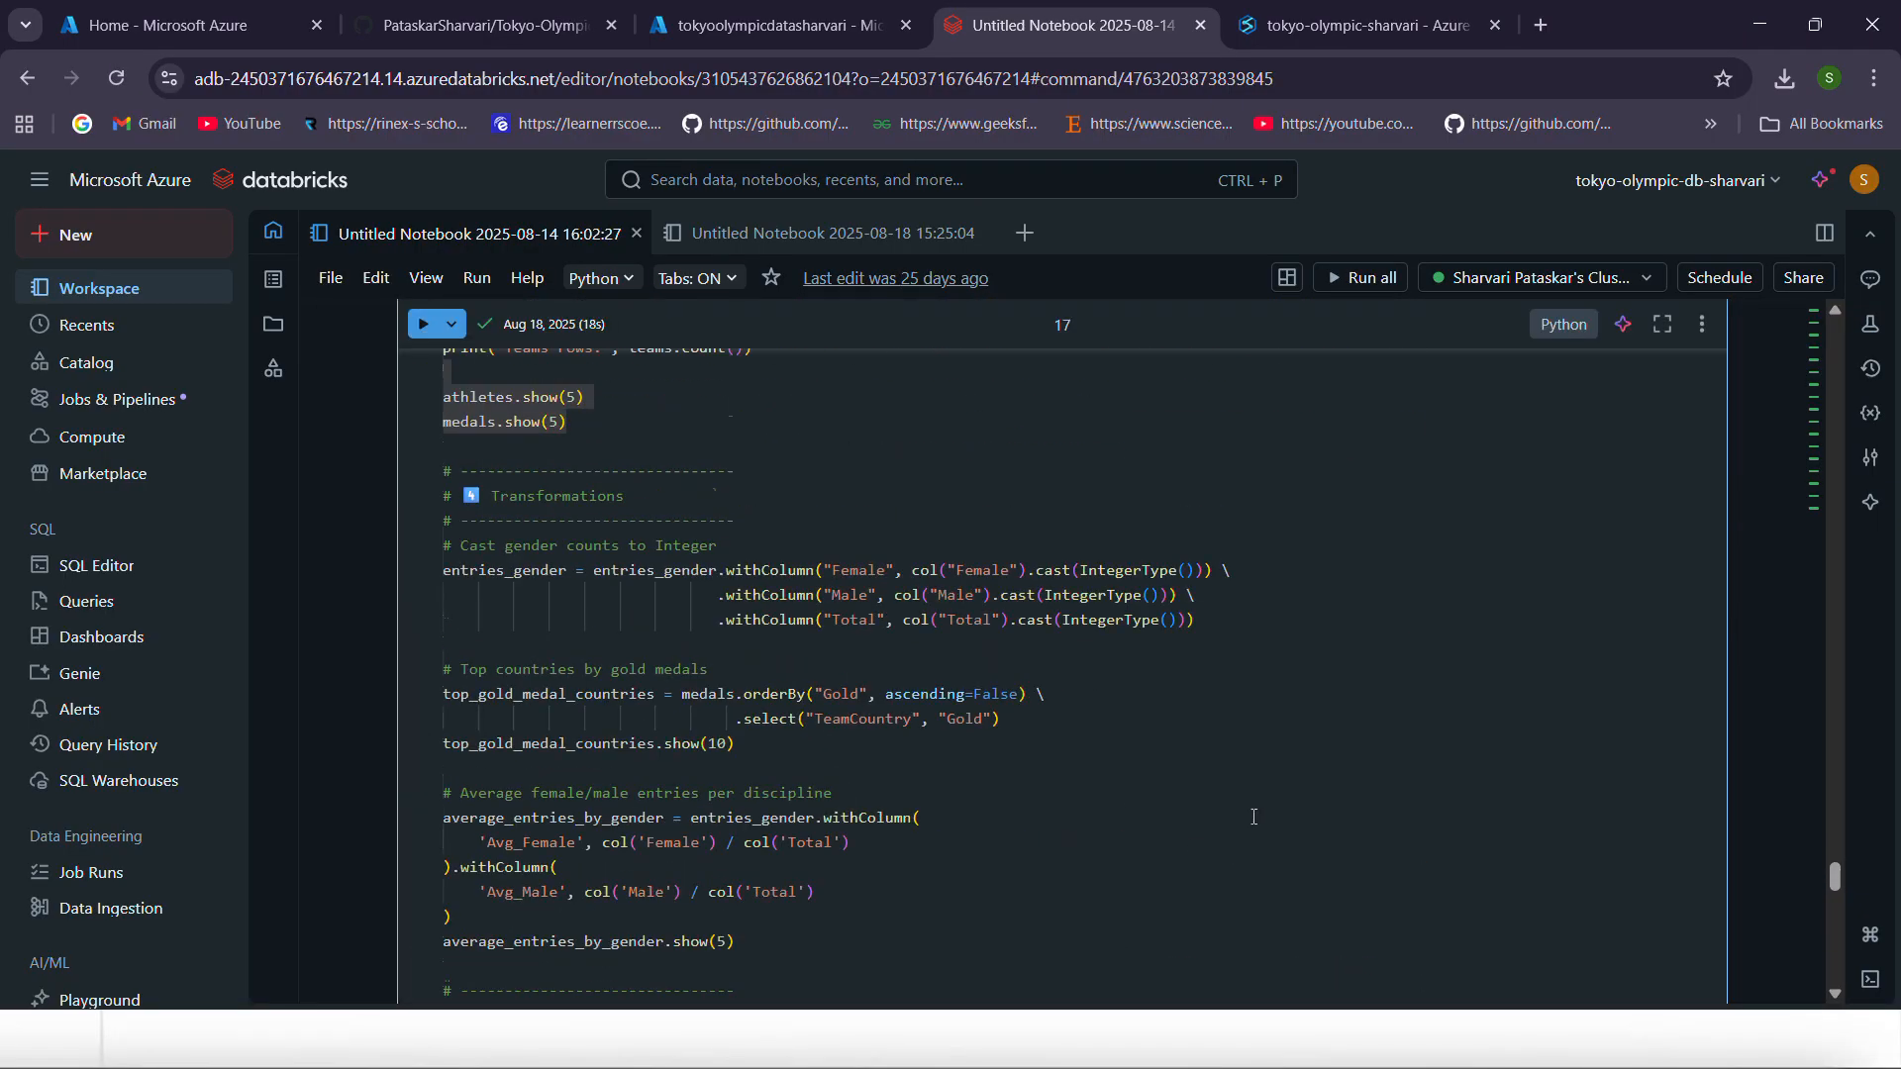
pyautogui.scroll(-9, 1192, 793)
pyautogui.moveTo(1719, 849); pyautogui.dragTo(1709, 758)
pyautogui.click(1714, 738)
pyautogui.scroll(-3, 841, 825)
pyautogui.scroll(3, 580, 864)
pyautogui.moveTo(555, 810); pyautogui.dragTo(540, 723)
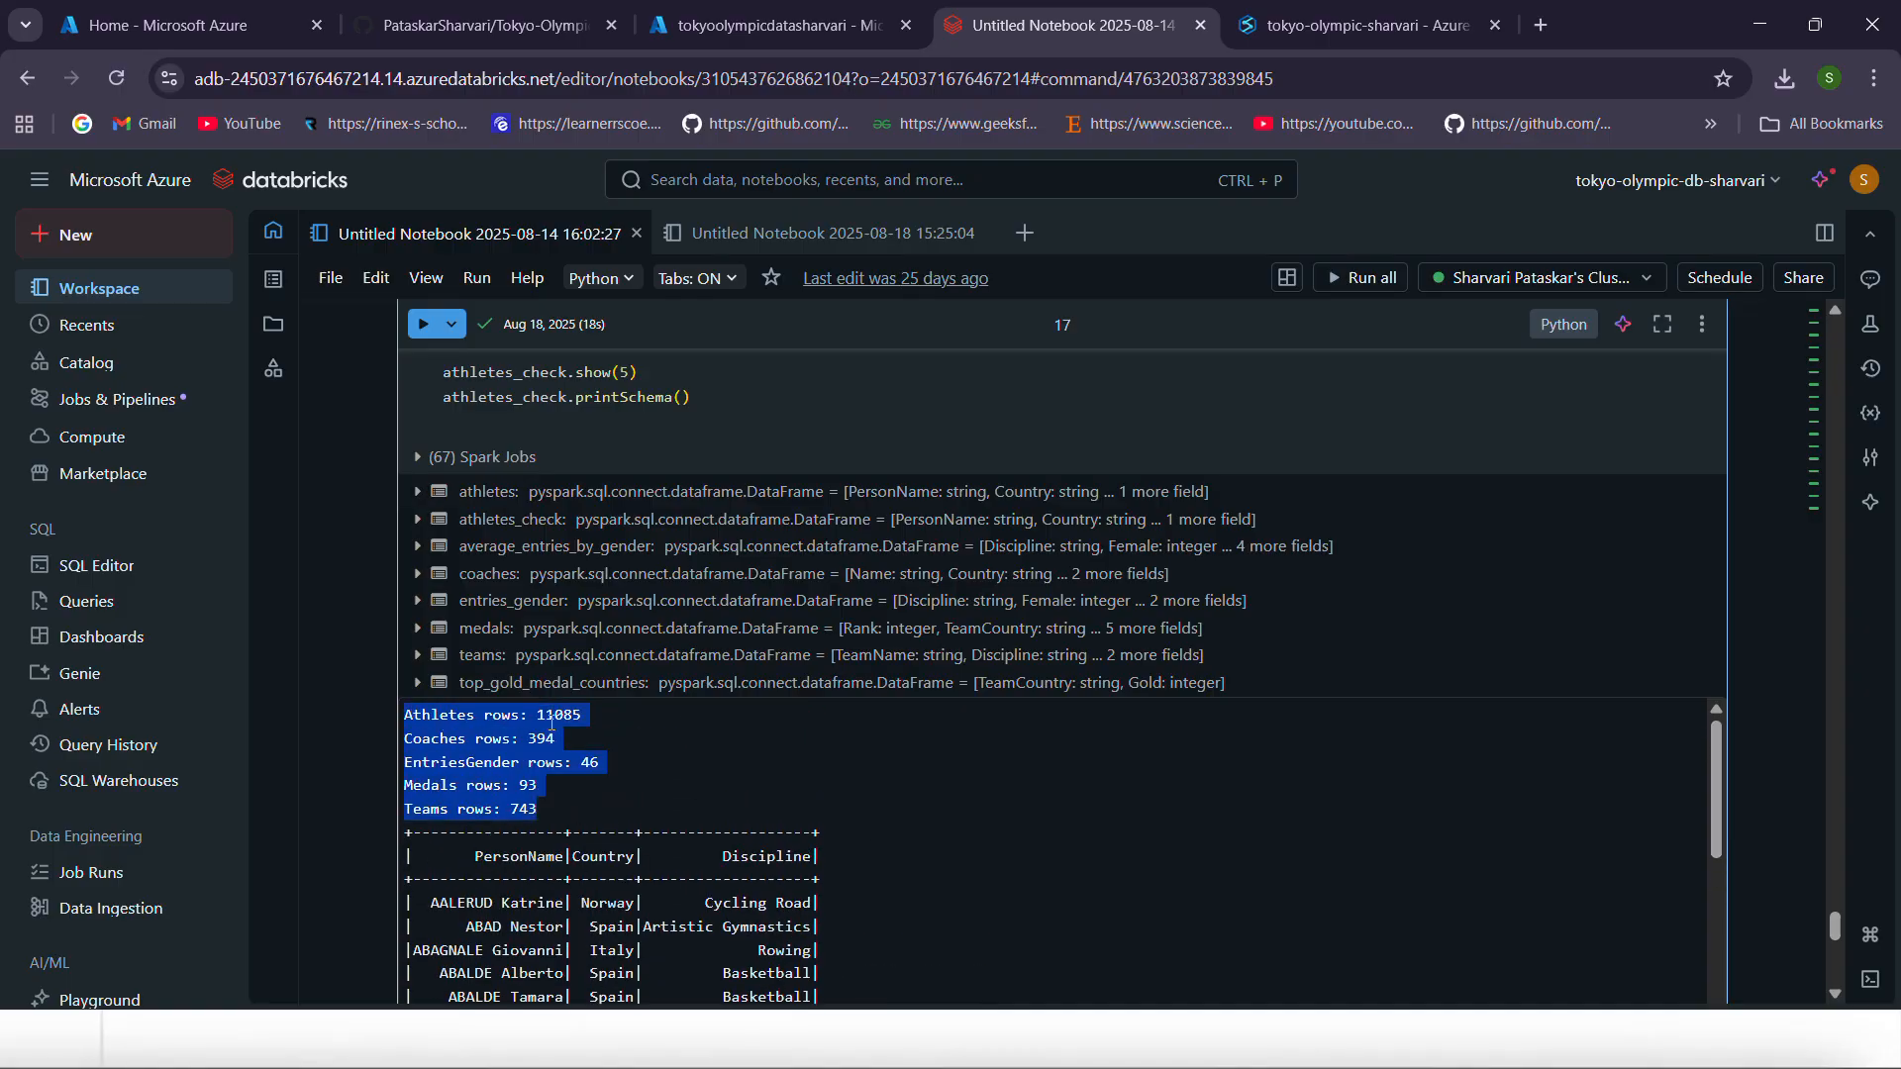
pyautogui.click(562, 722)
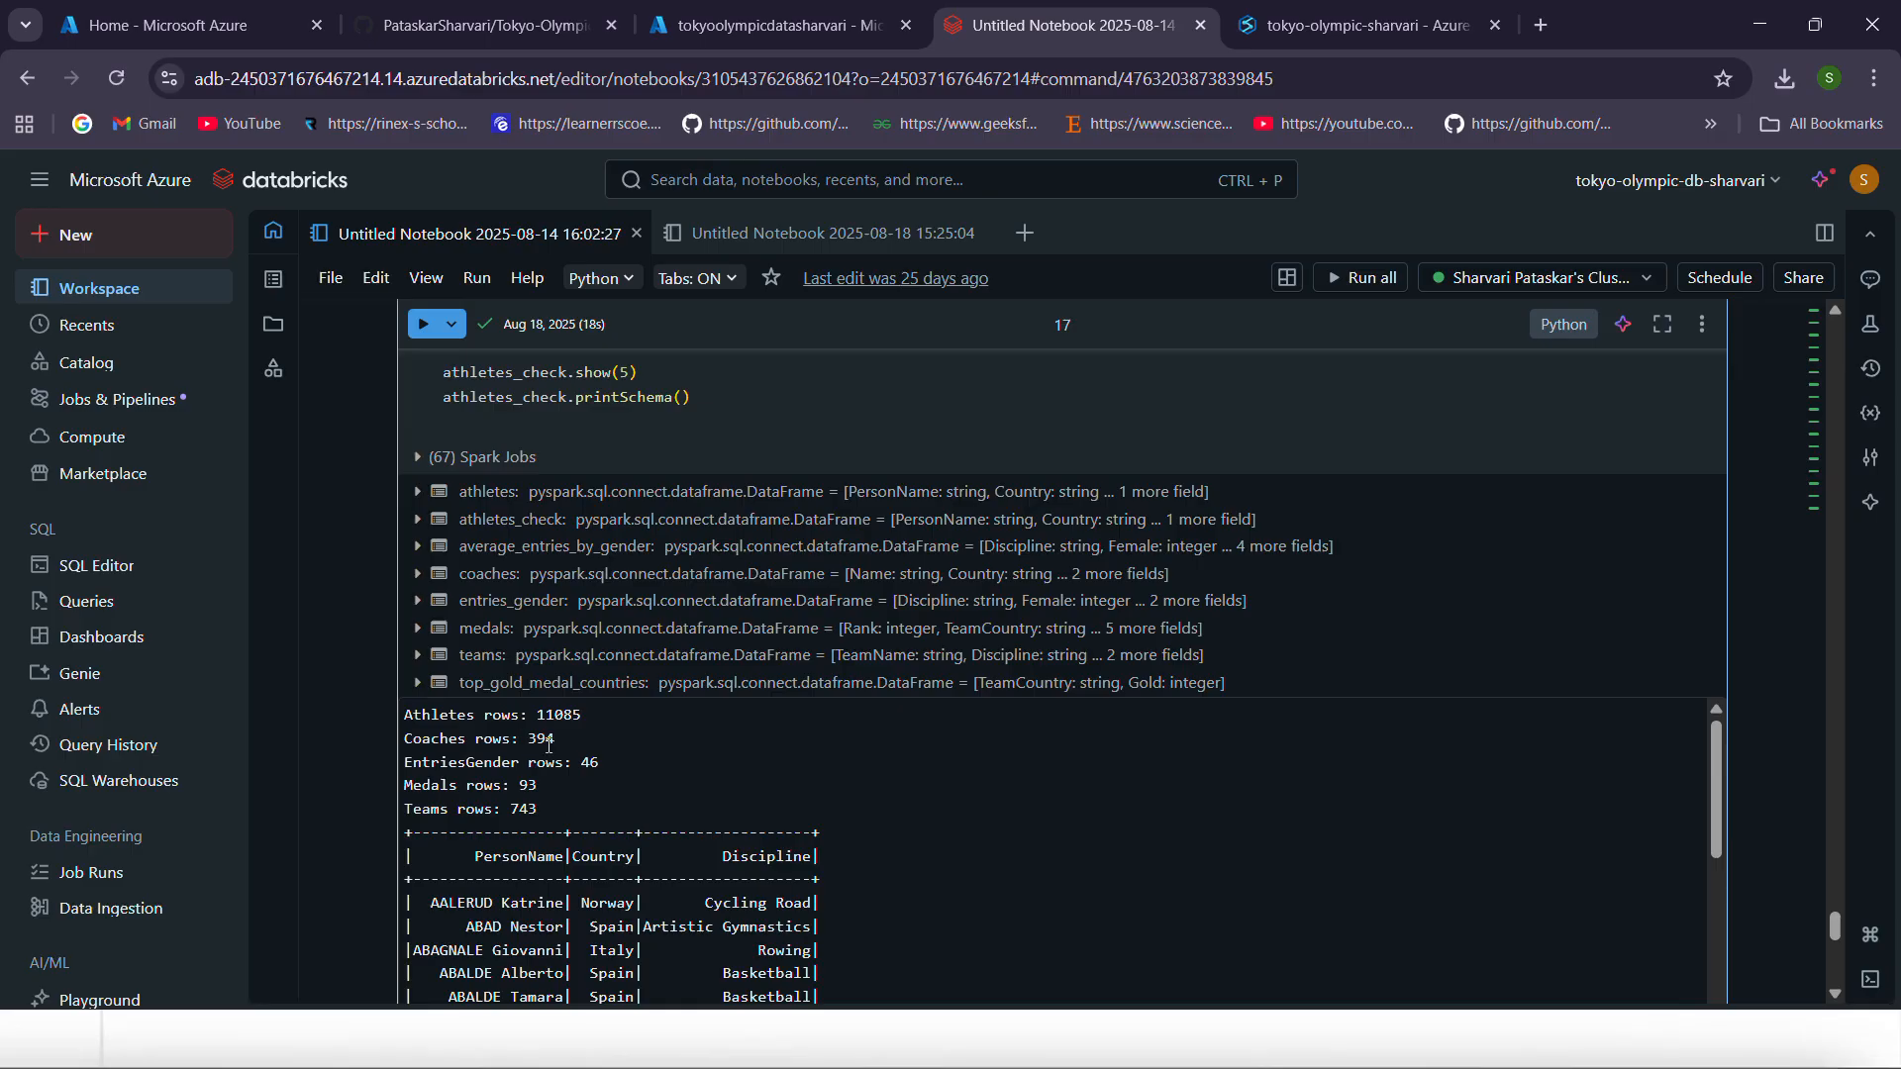
pyautogui.scroll(-1, 1773, 650)
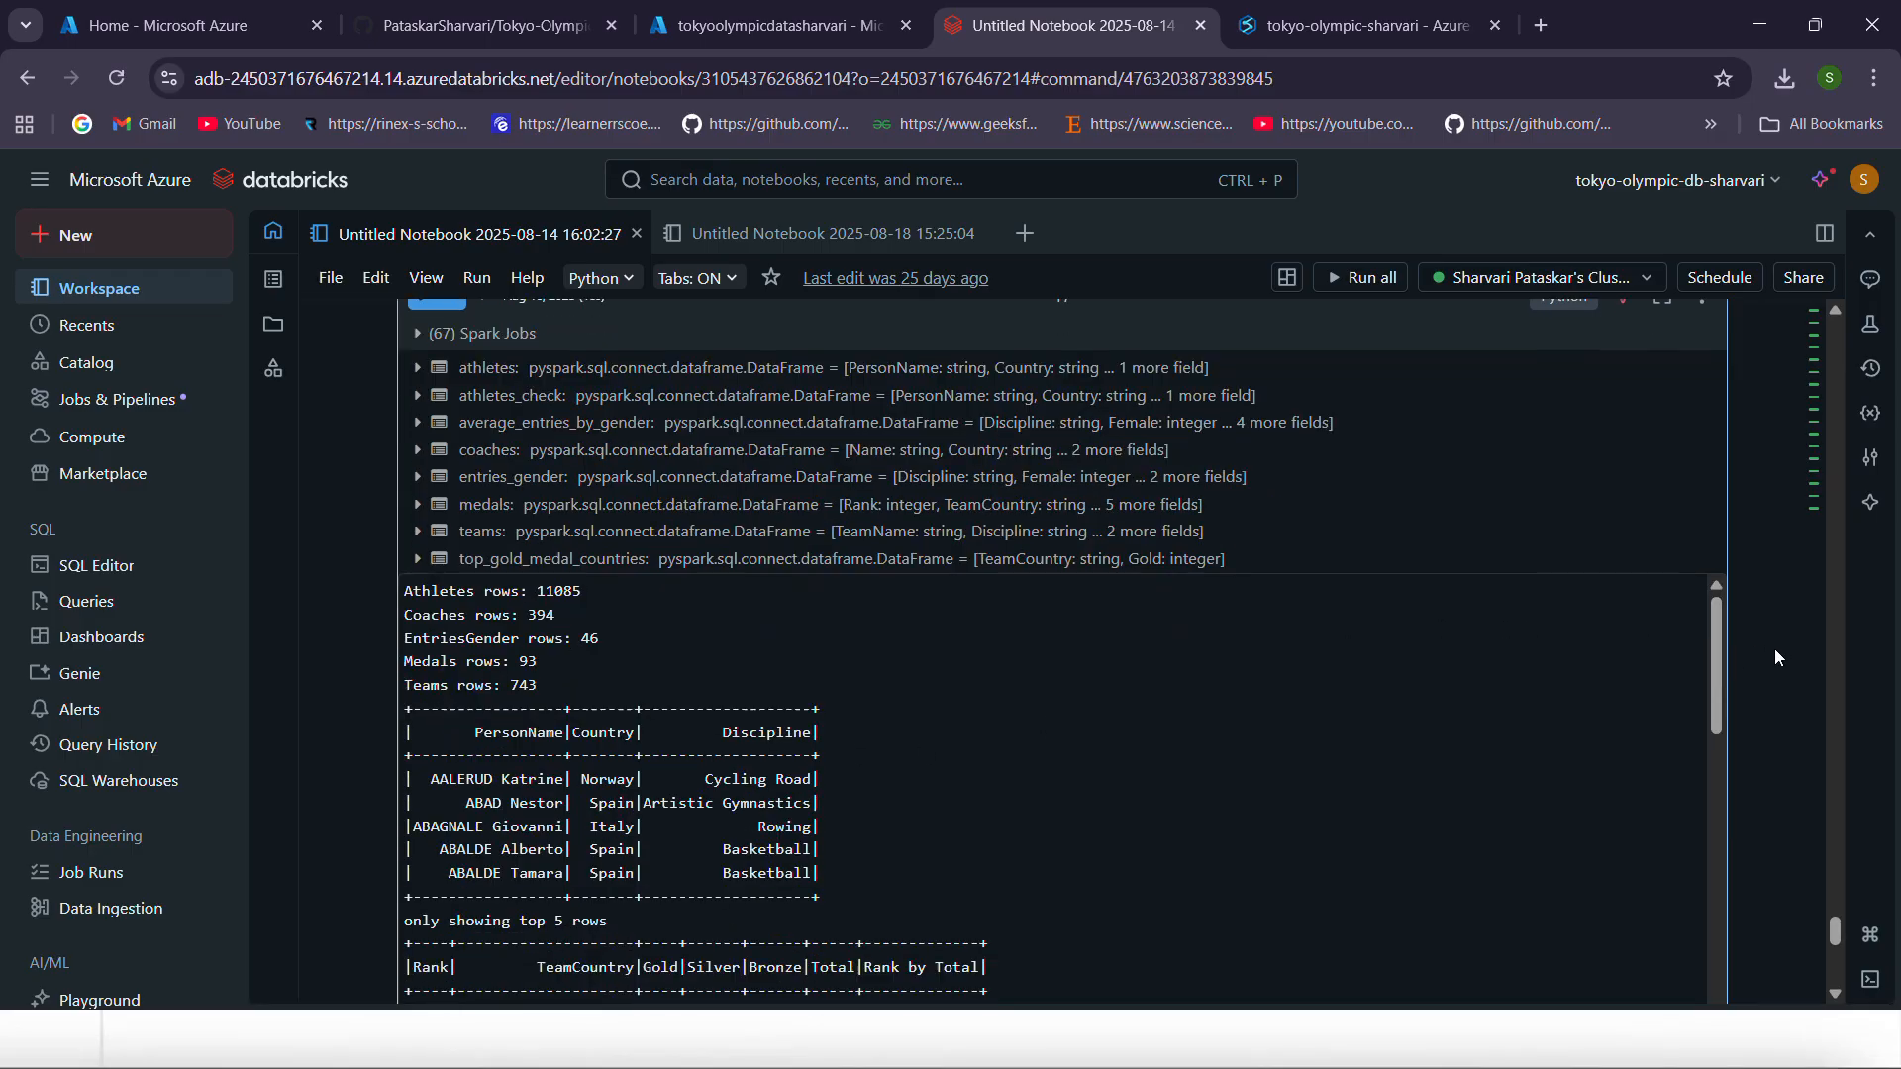
# Examine the Transformations code that casts gender counts to integer and orders countries by gold medals
pyautogui.scroll(2, 1777, 709)
pyautogui.scroll(5, 1776, 709)
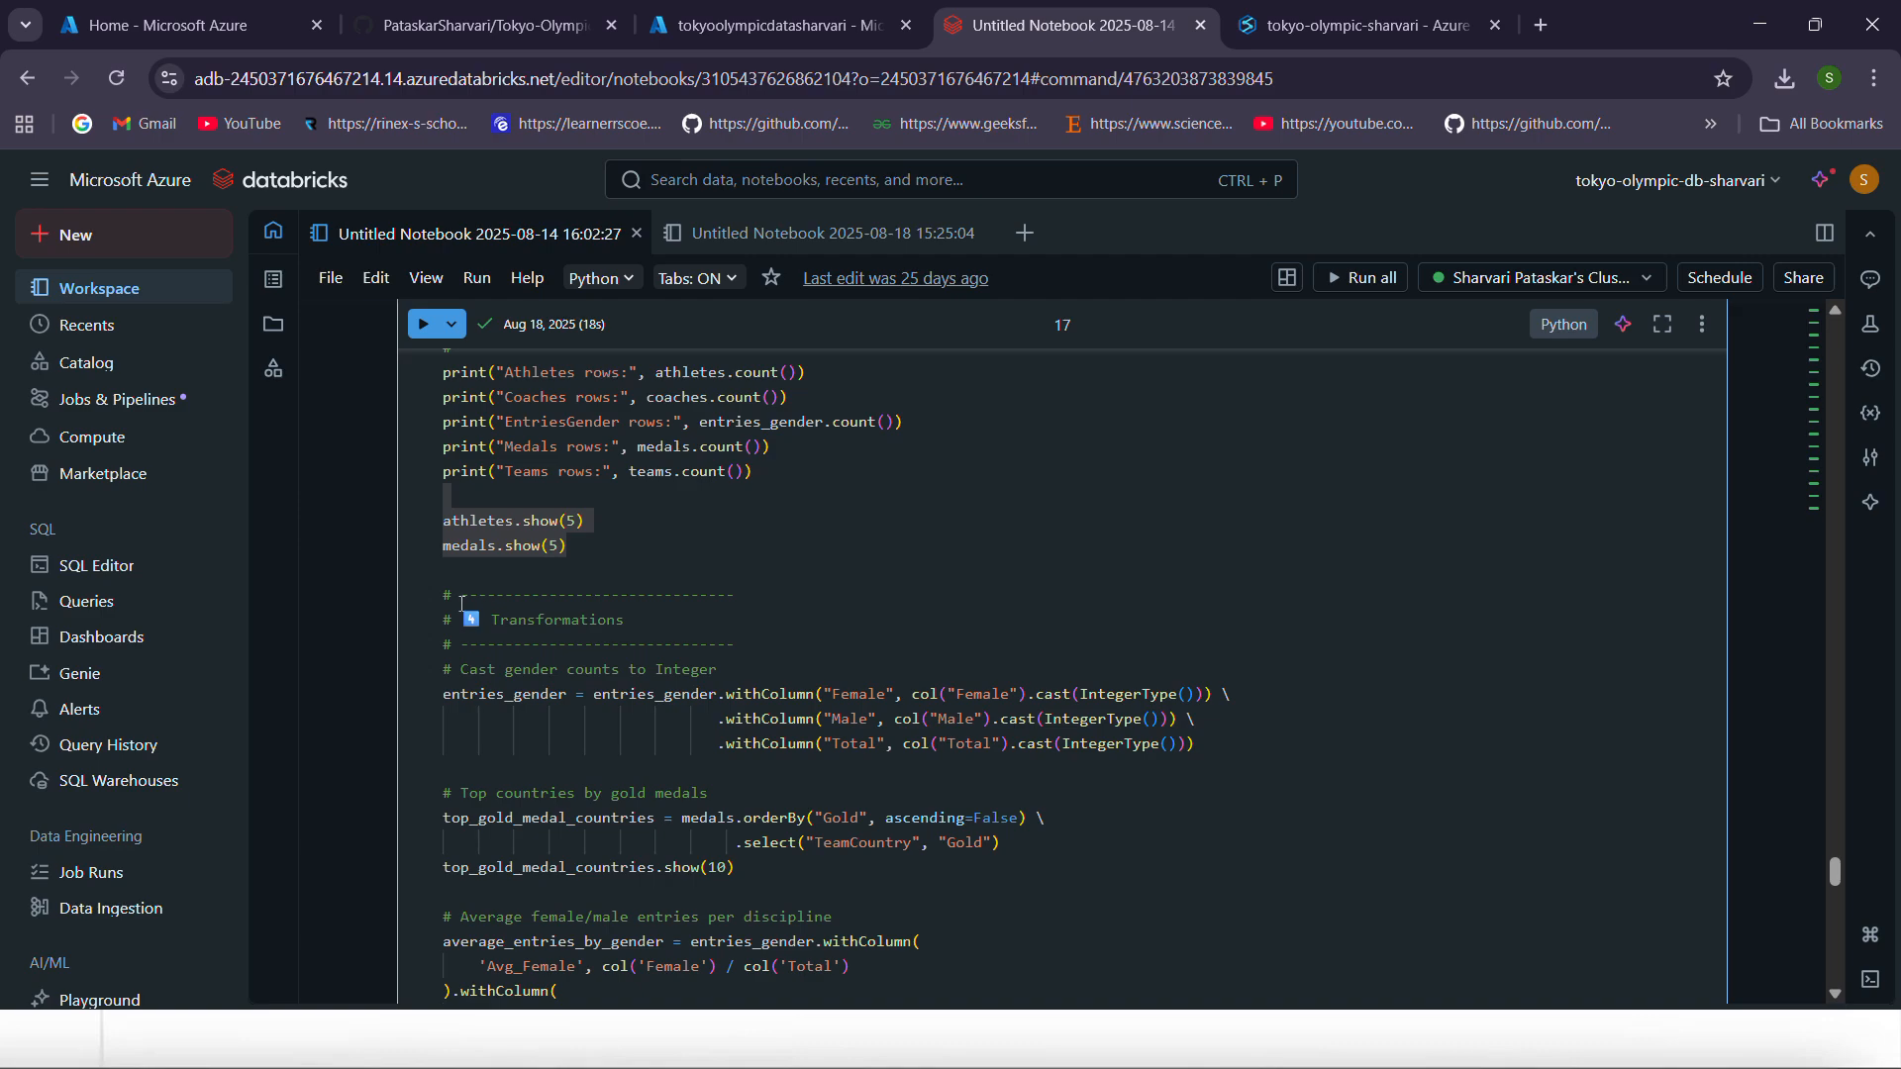
pyautogui.moveTo(455, 594); pyautogui.dragTo(630, 694)
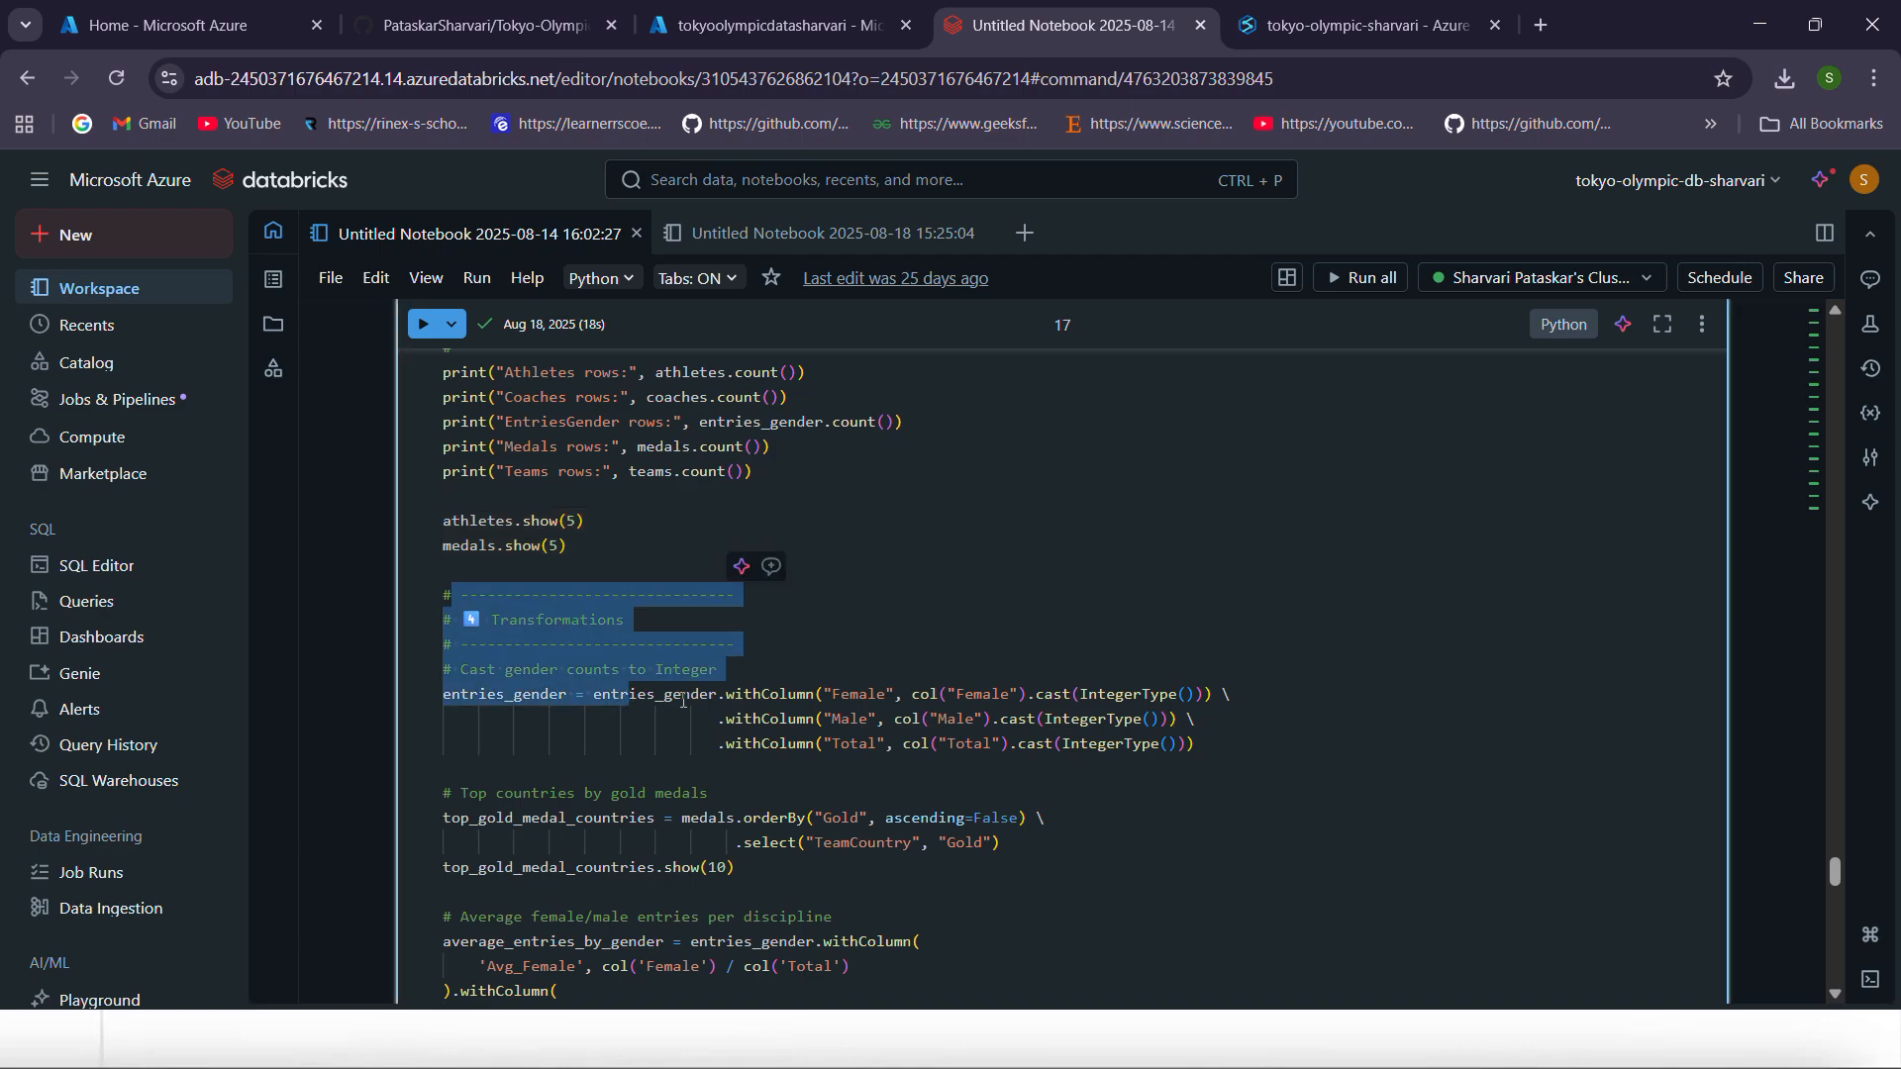
pyautogui.scroll(-1, 637, 661)
pyautogui.click(638, 663)
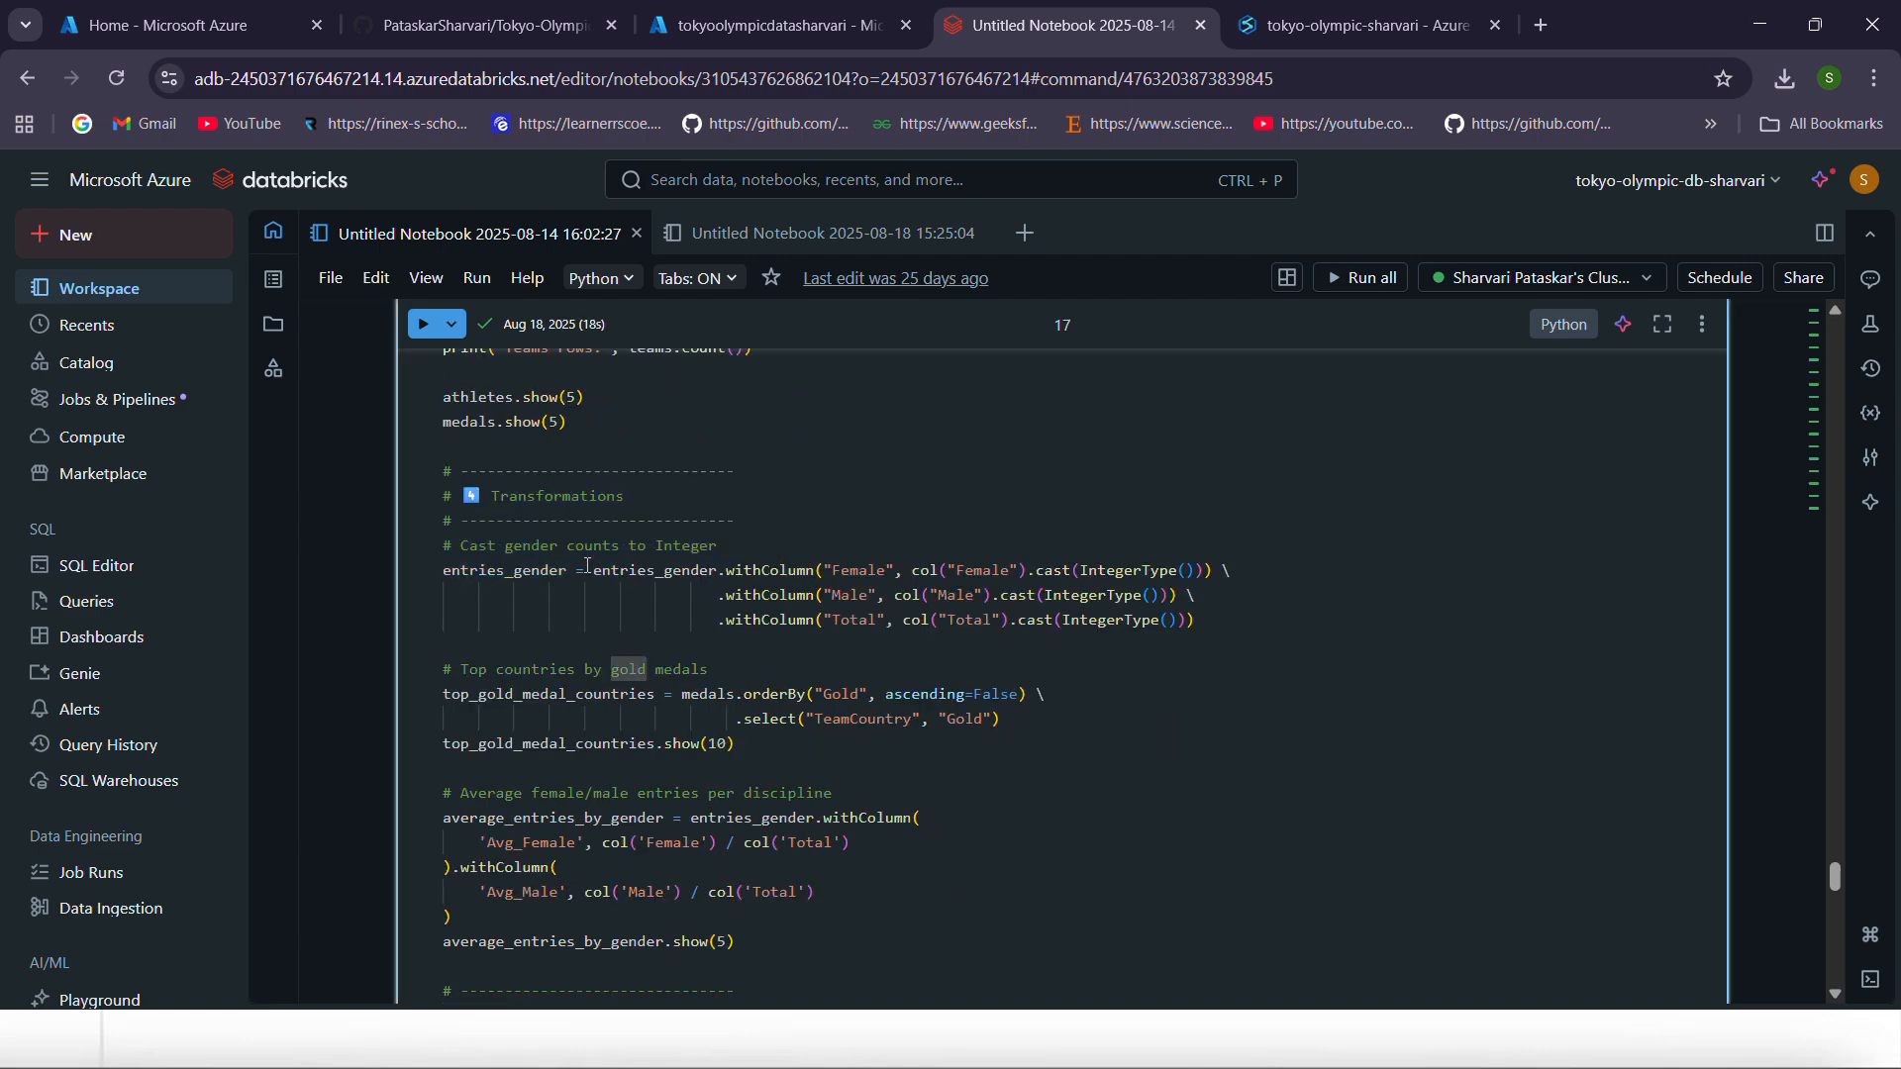
pyautogui.moveTo(1186, 620); pyautogui.dragTo(849, 620)
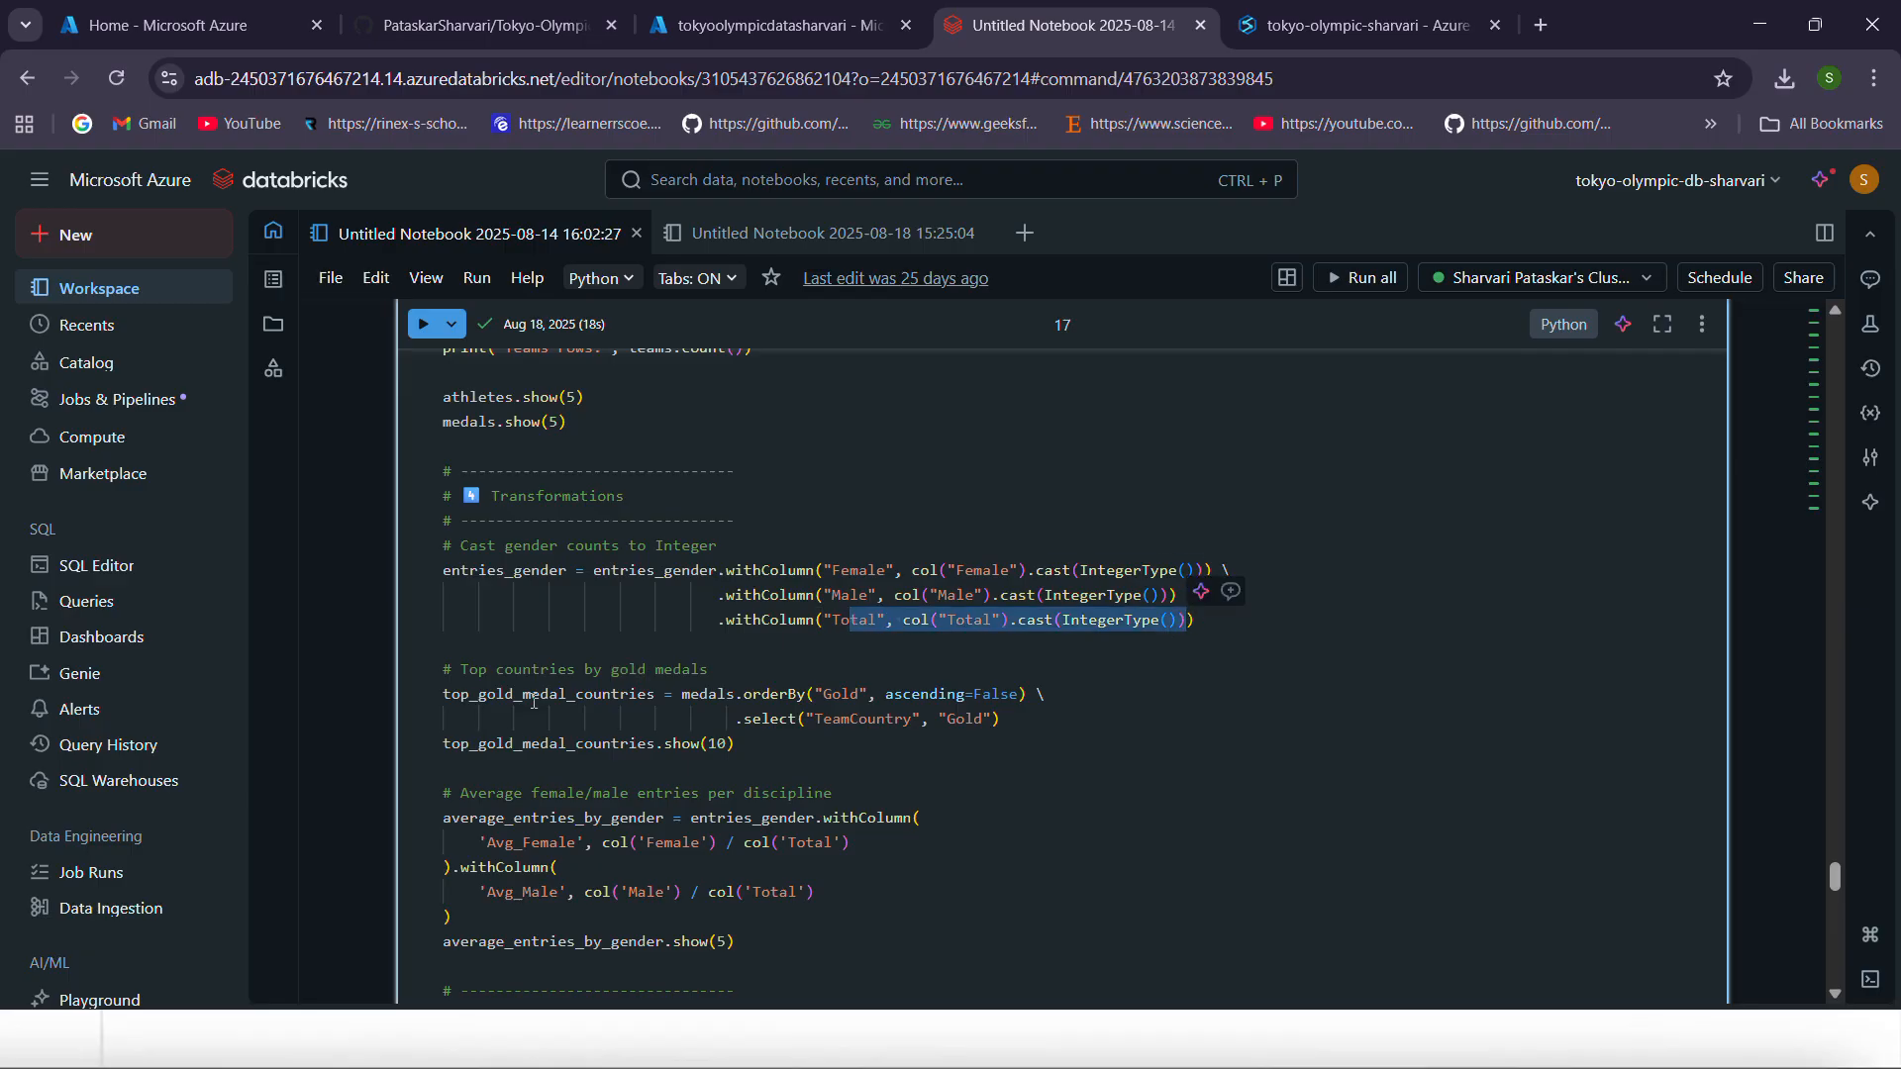
pyautogui.click(693, 698)
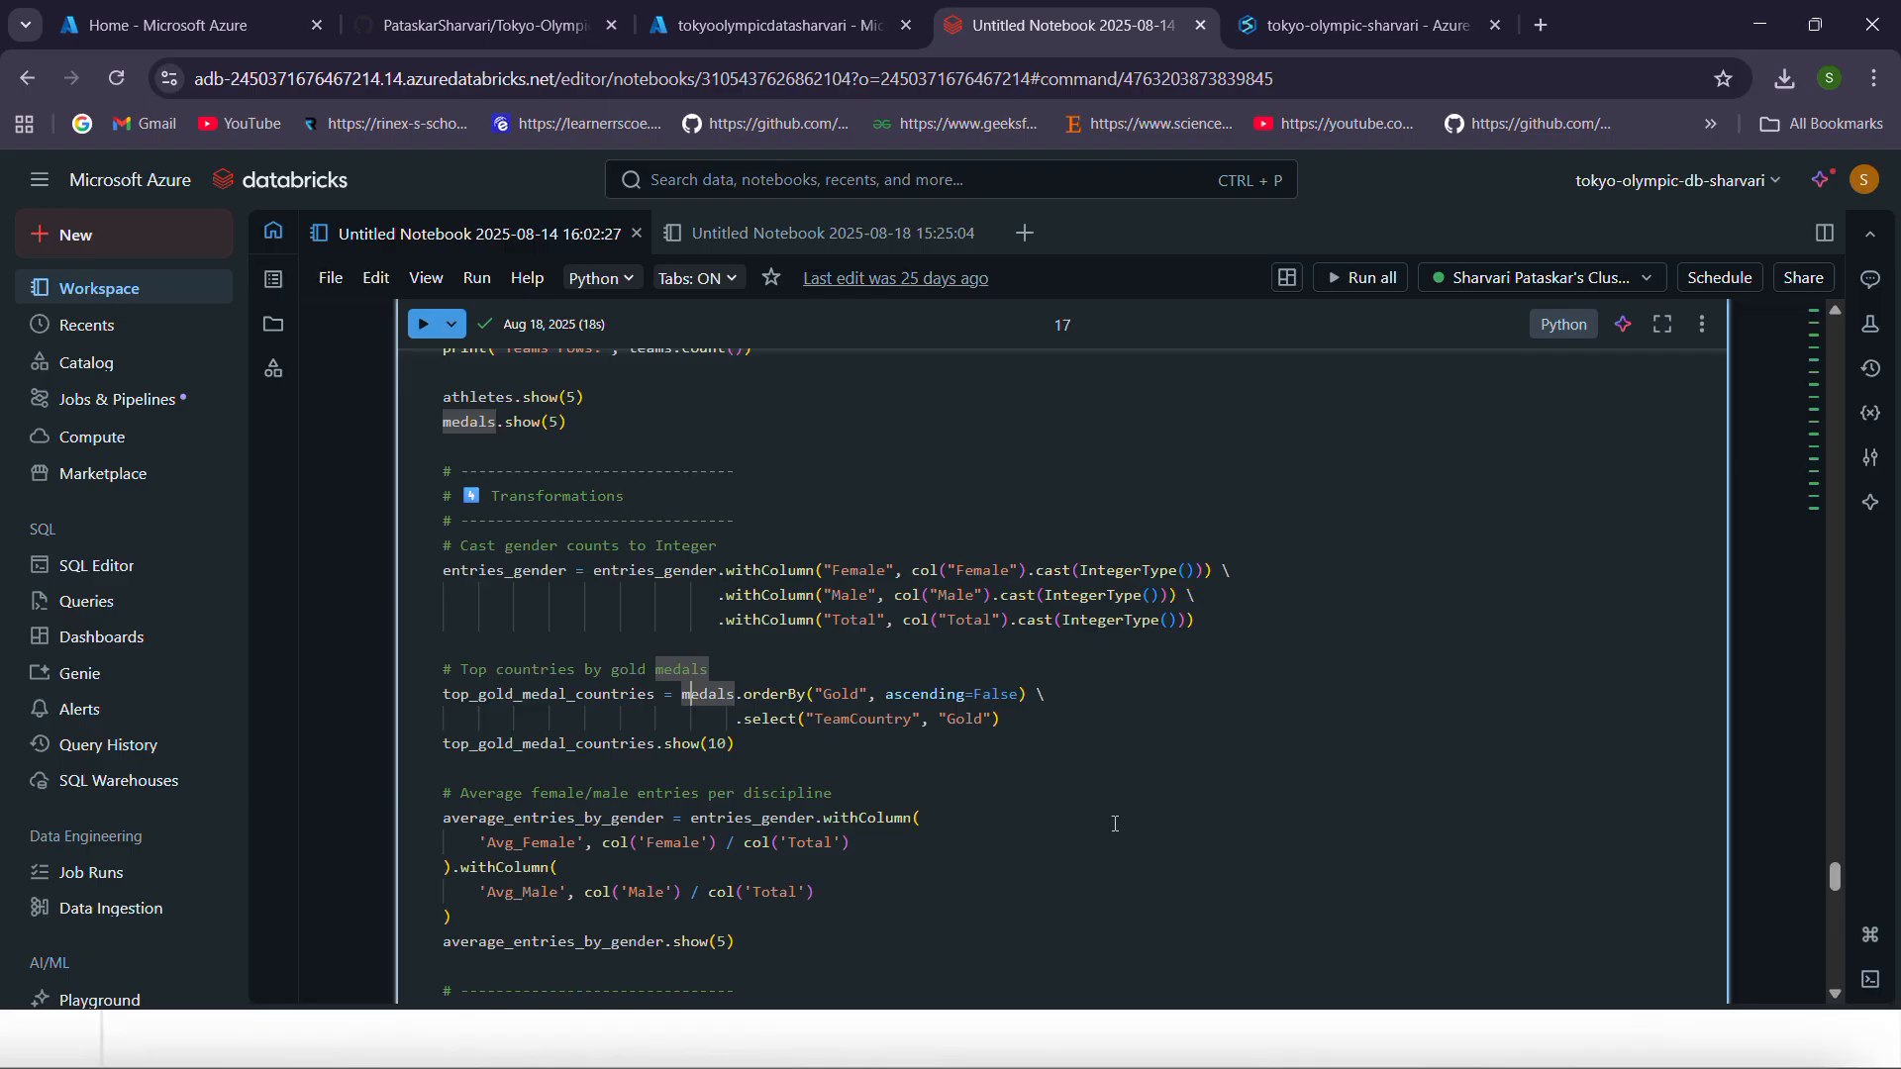
# Review the average entries by gender code, highlight average_entries_by_gender.show(5), and continue to the CSV saving and verification code
pyautogui.scroll(-2, 1827, 828)
pyautogui.click(1791, 838)
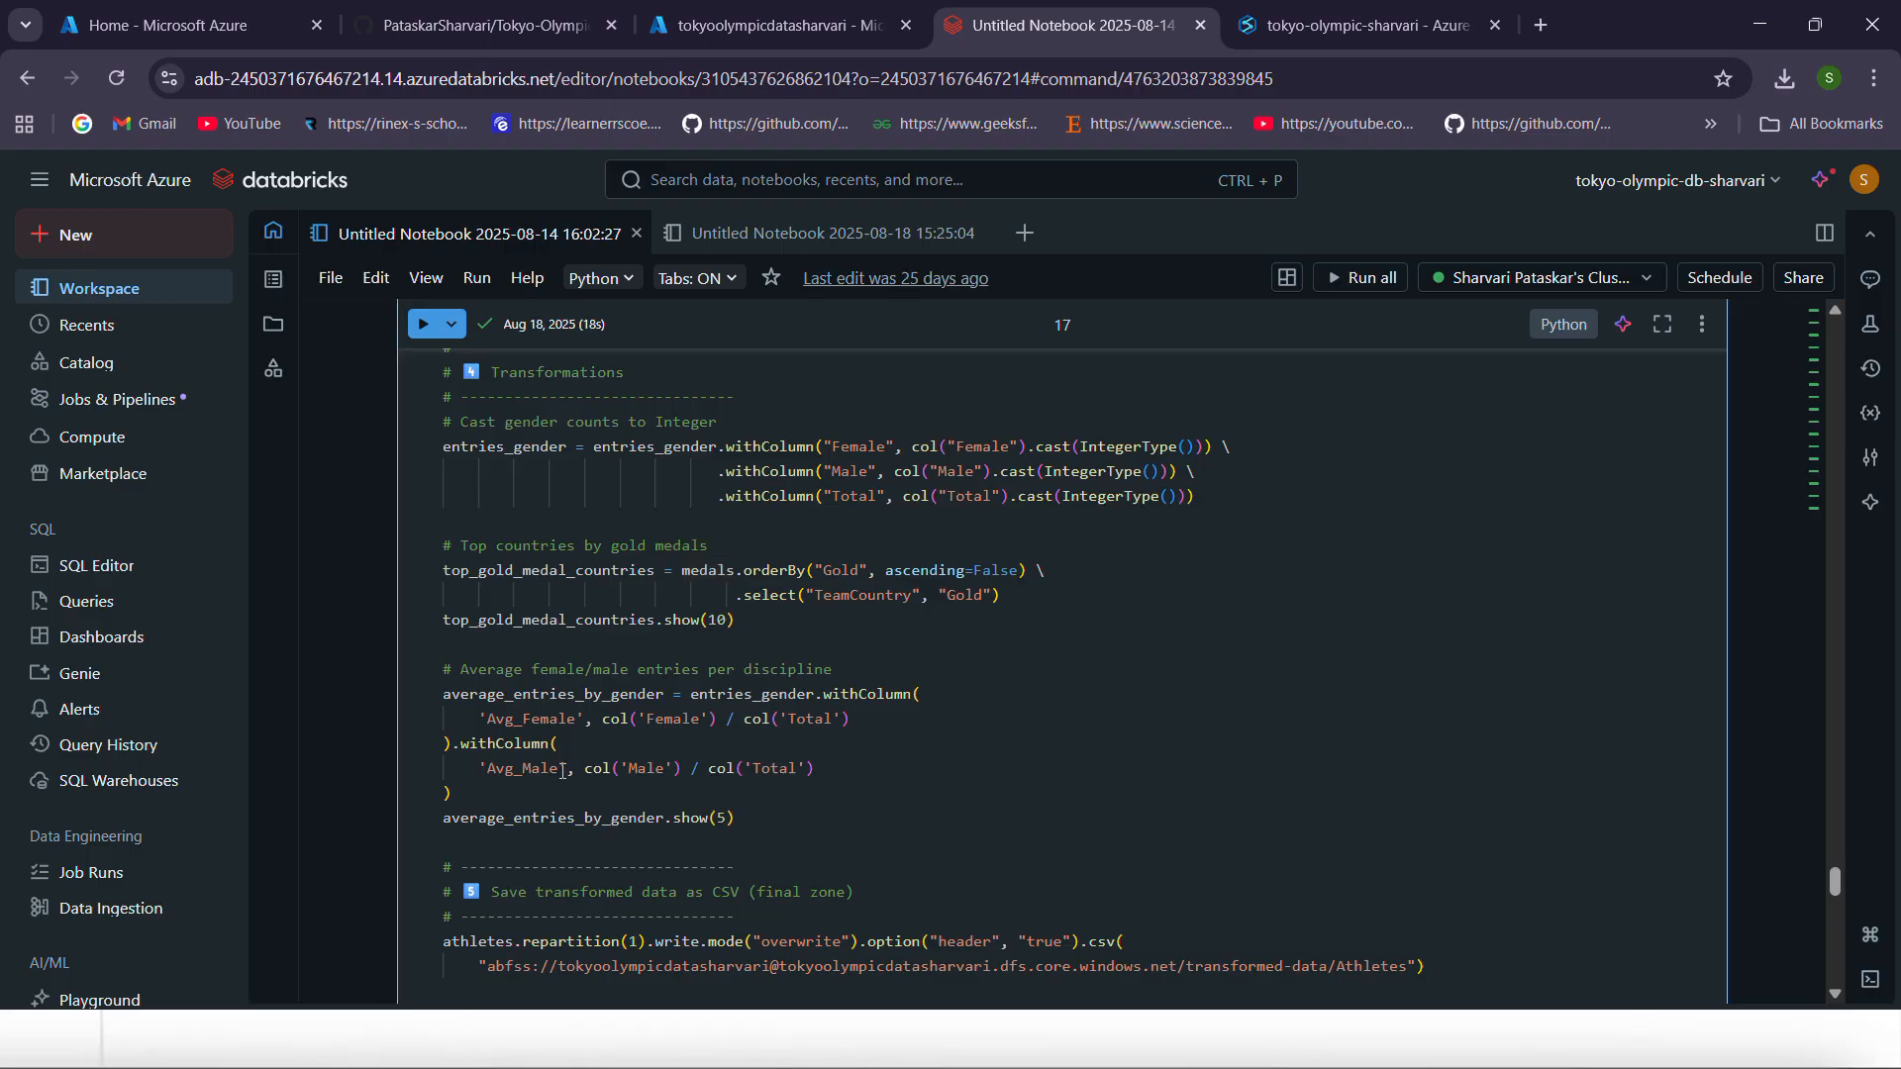
pyautogui.moveTo(740, 822); pyautogui.dragTo(443, 818)
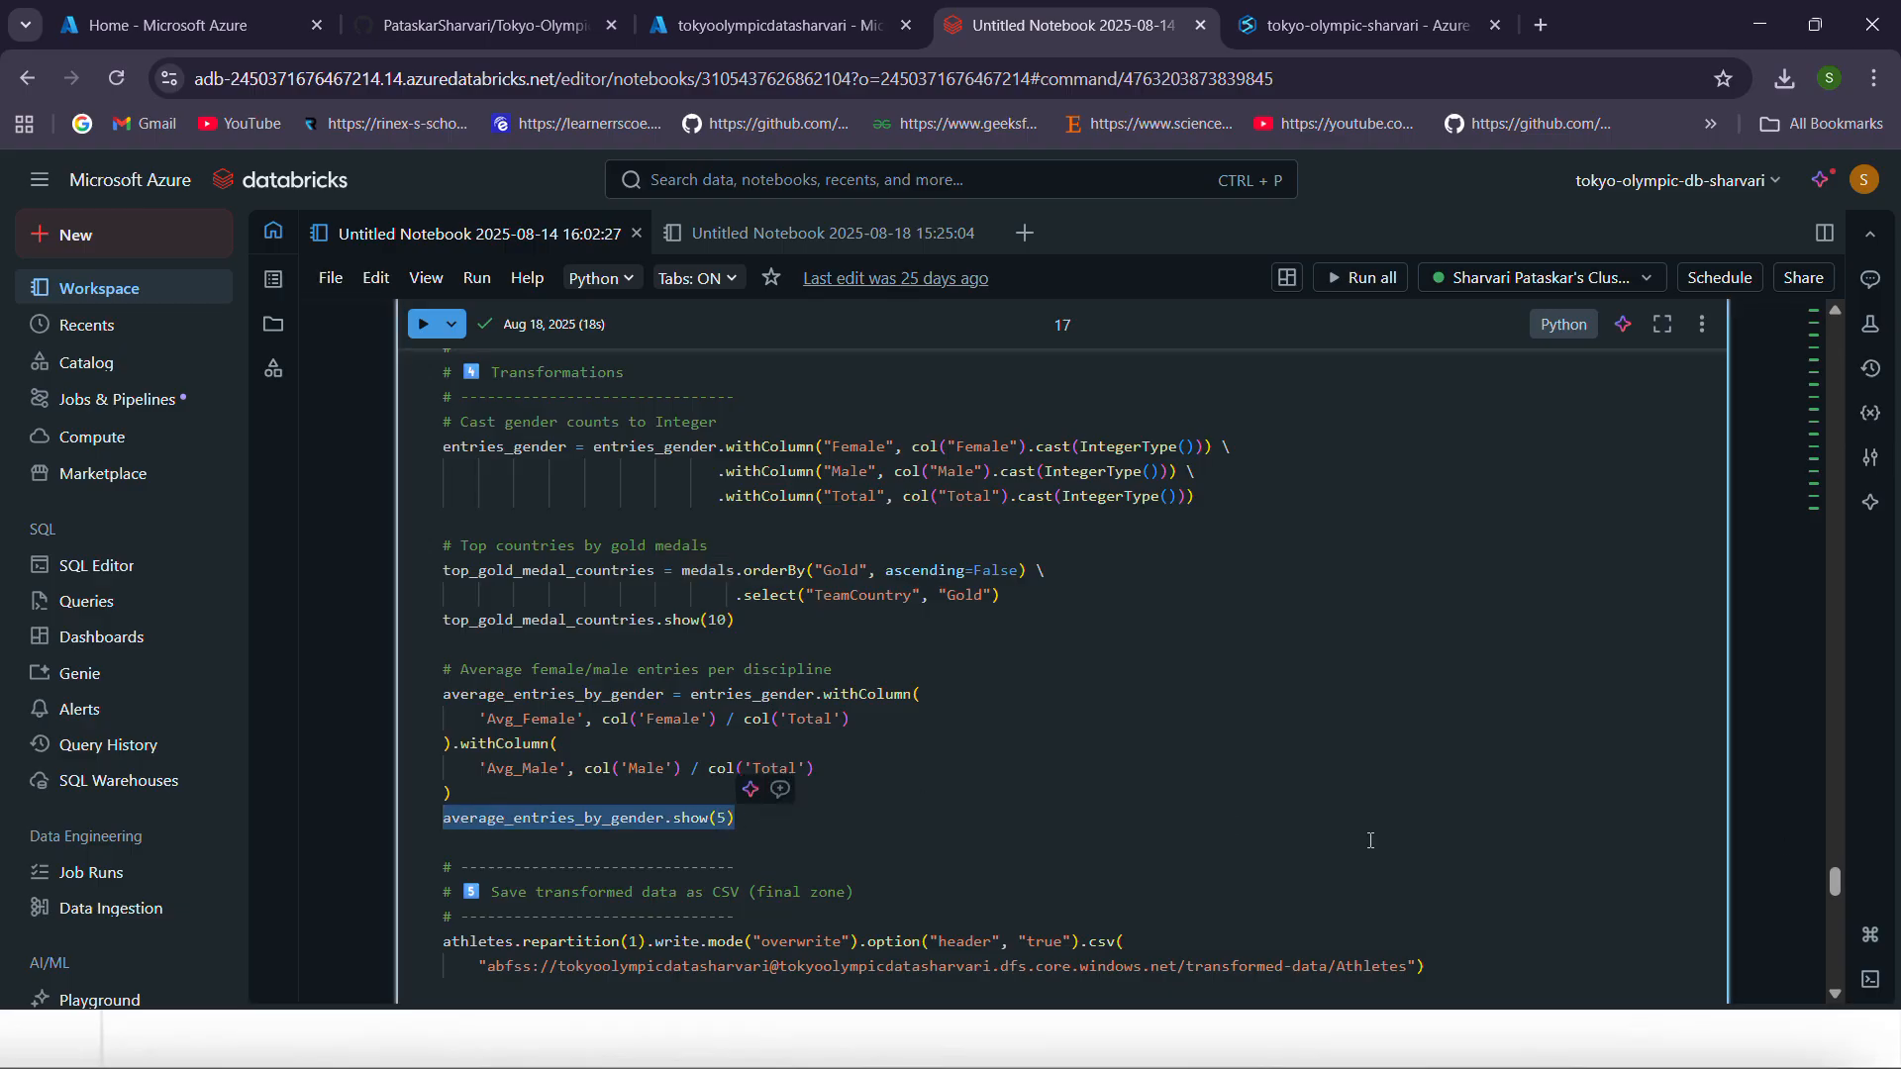
pyautogui.scroll(-10, 1758, 792)
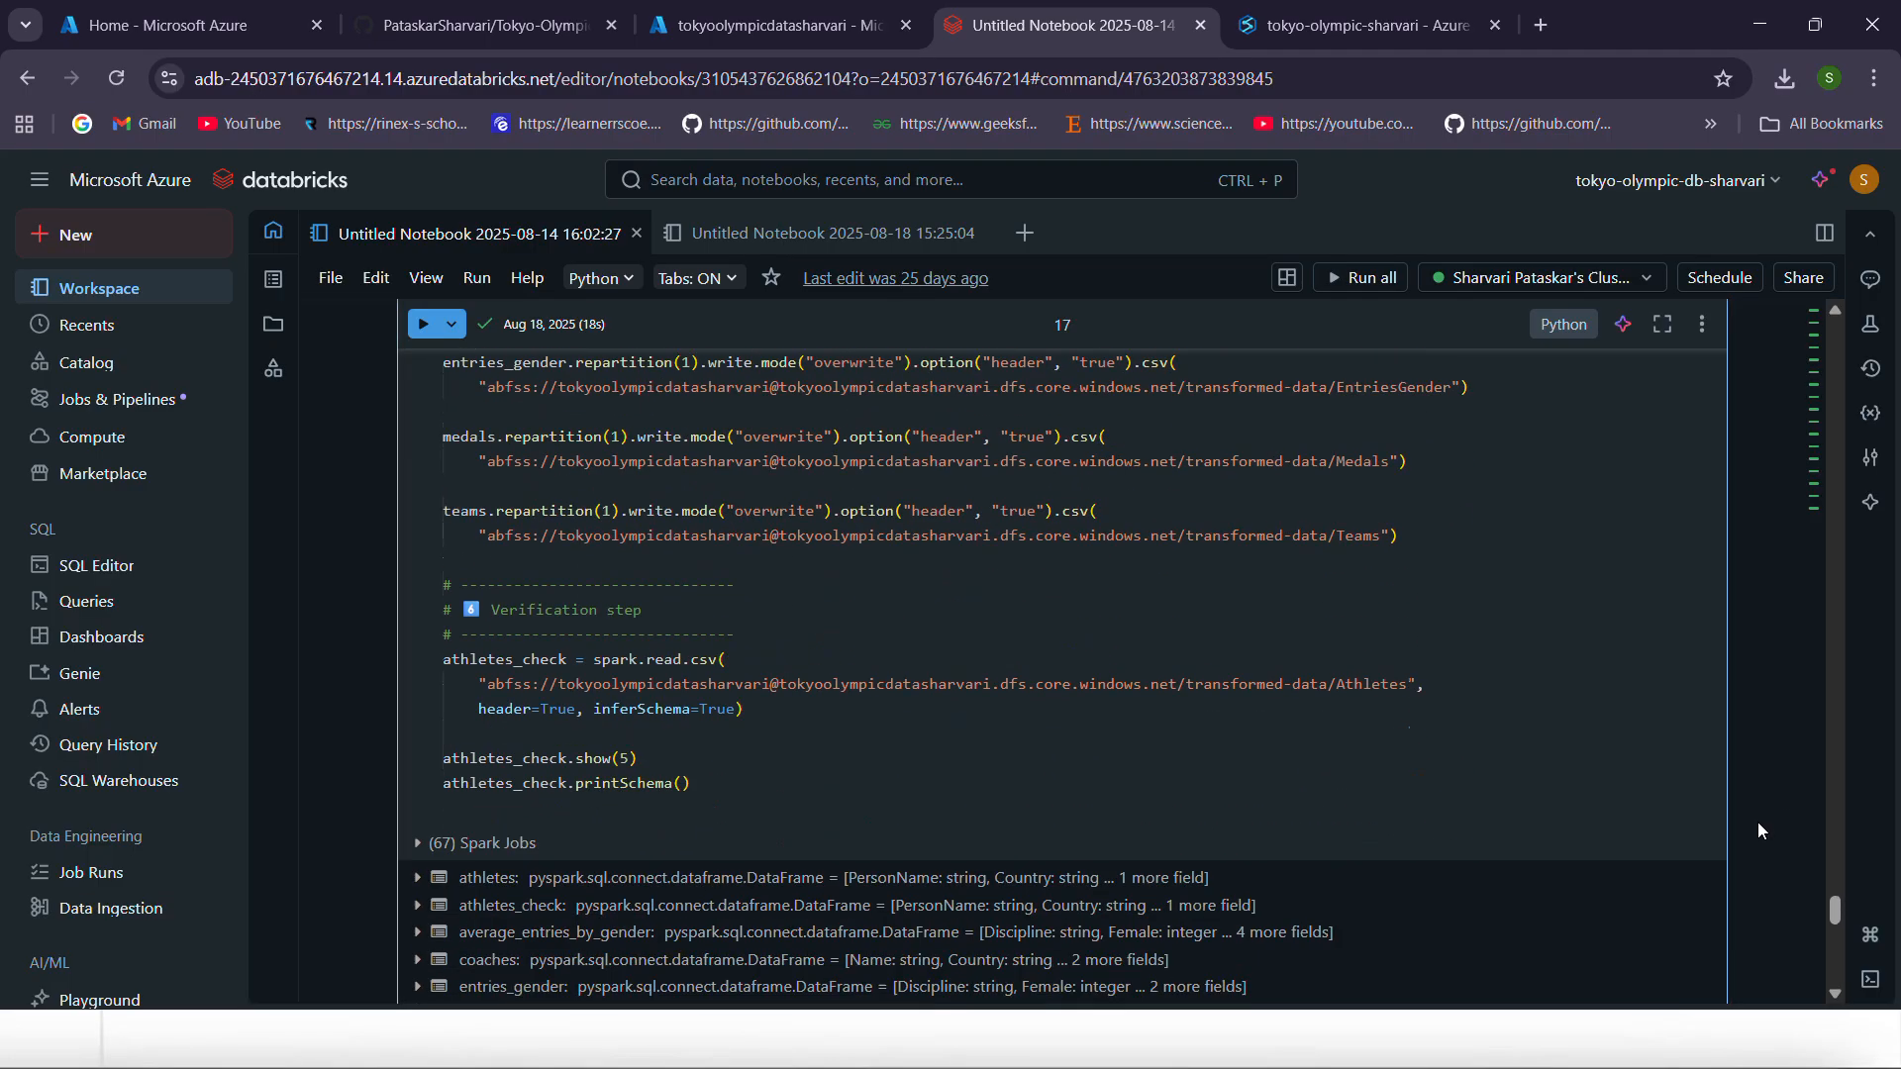
# Examine the output tables of cell 17 for athletes, medals, top gold-medal countries and average entries by gender
pyautogui.scroll(-3, 870, 849)
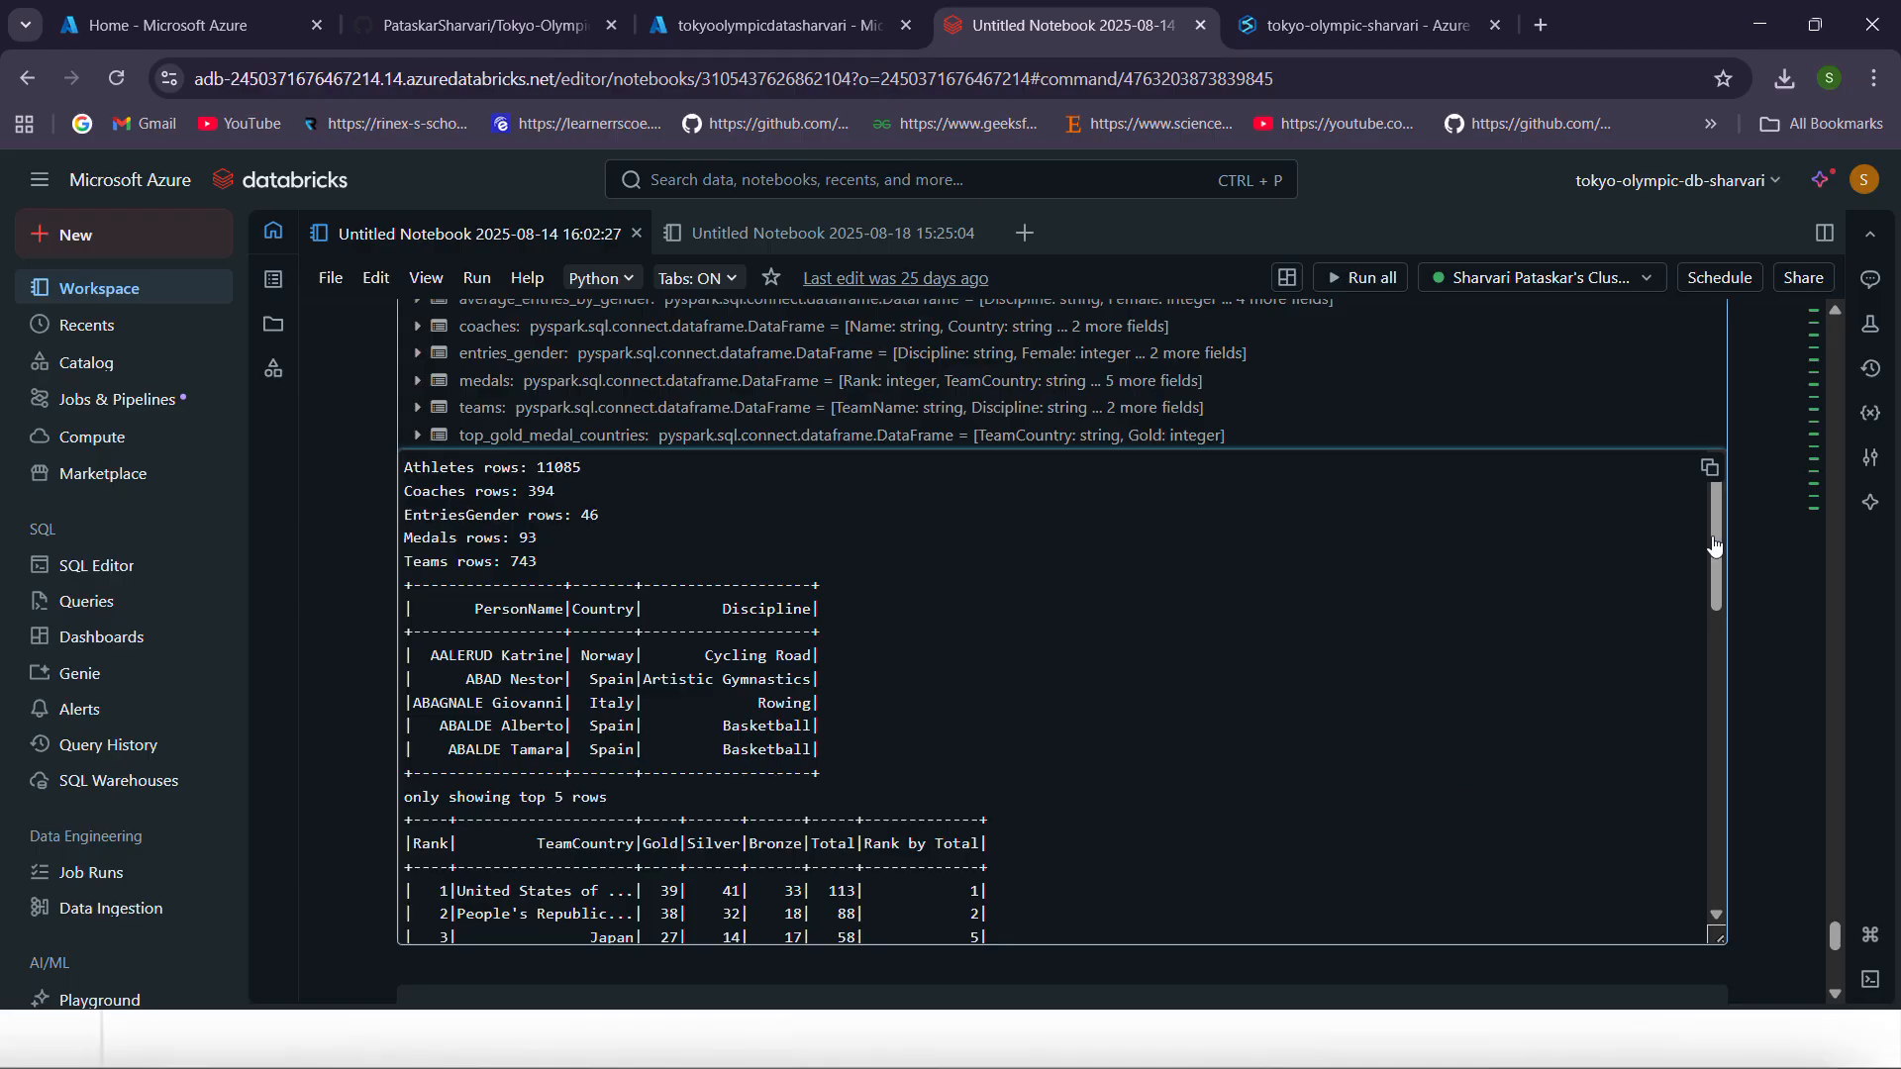
pyautogui.moveTo(1717, 586); pyautogui.dragTo(1716, 609)
pyautogui.click(1532, 699)
pyautogui.scroll(-2, 1523, 693)
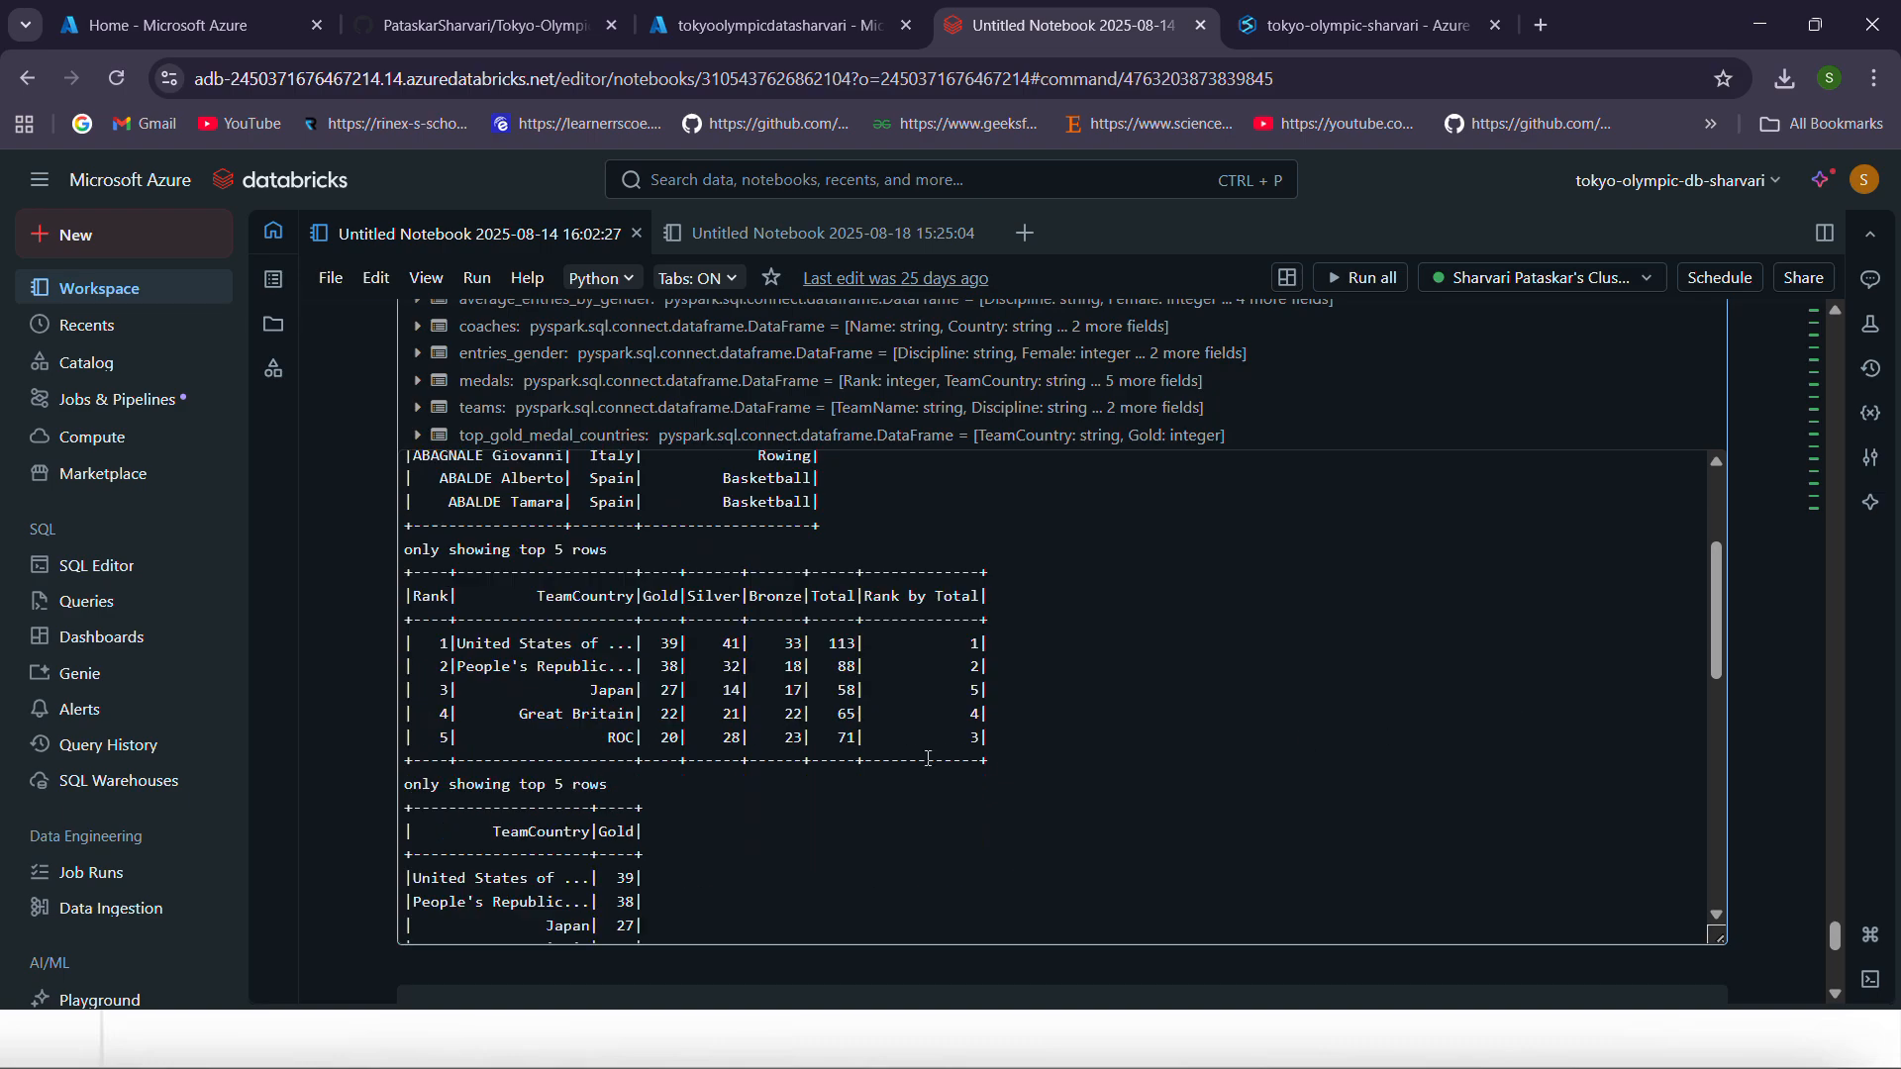
pyautogui.moveTo(655, 770); pyautogui.dragTo(834, 732)
pyautogui.scroll(-3, 834, 732)
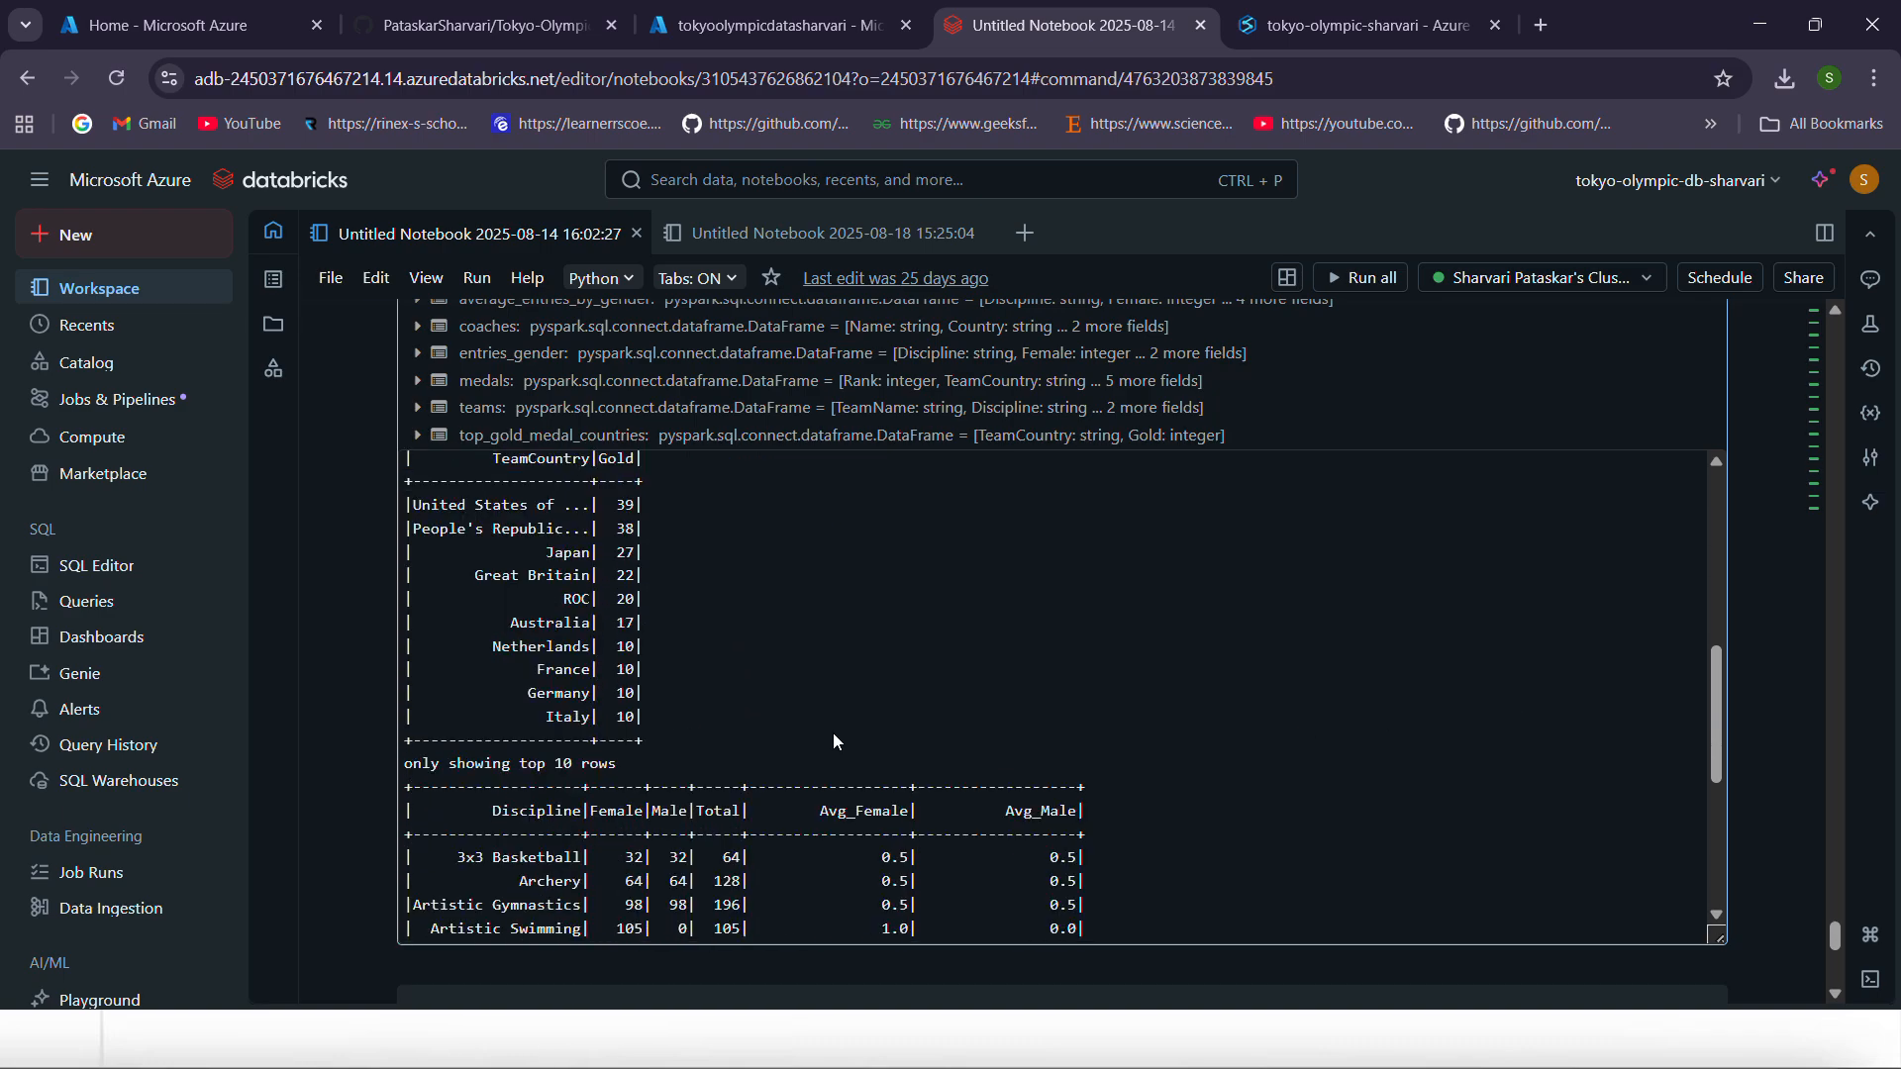
pyautogui.scroll(5, 833, 733)
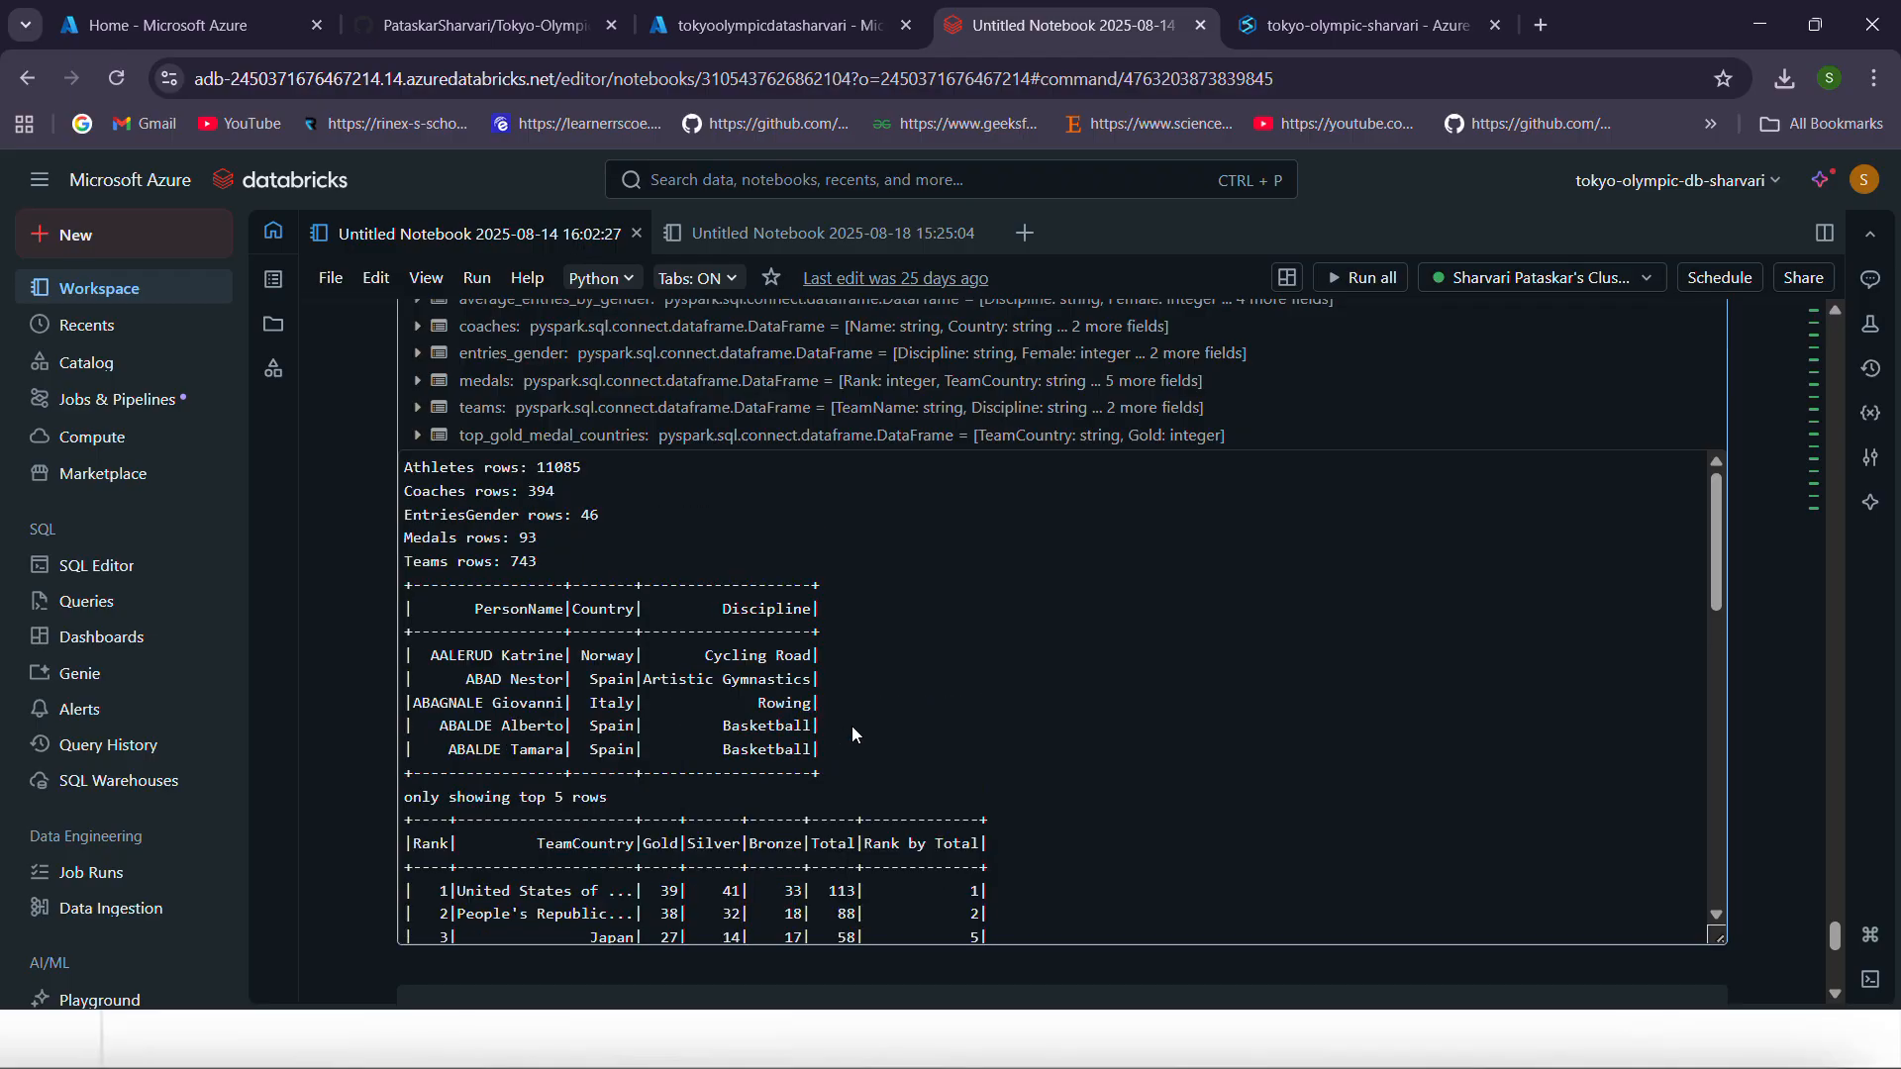
# Review cell 17's code for saving transformed data as CSV, highlighting the Athletes output path and its transformed-data folder
pyautogui.scroll(10, 851, 733)
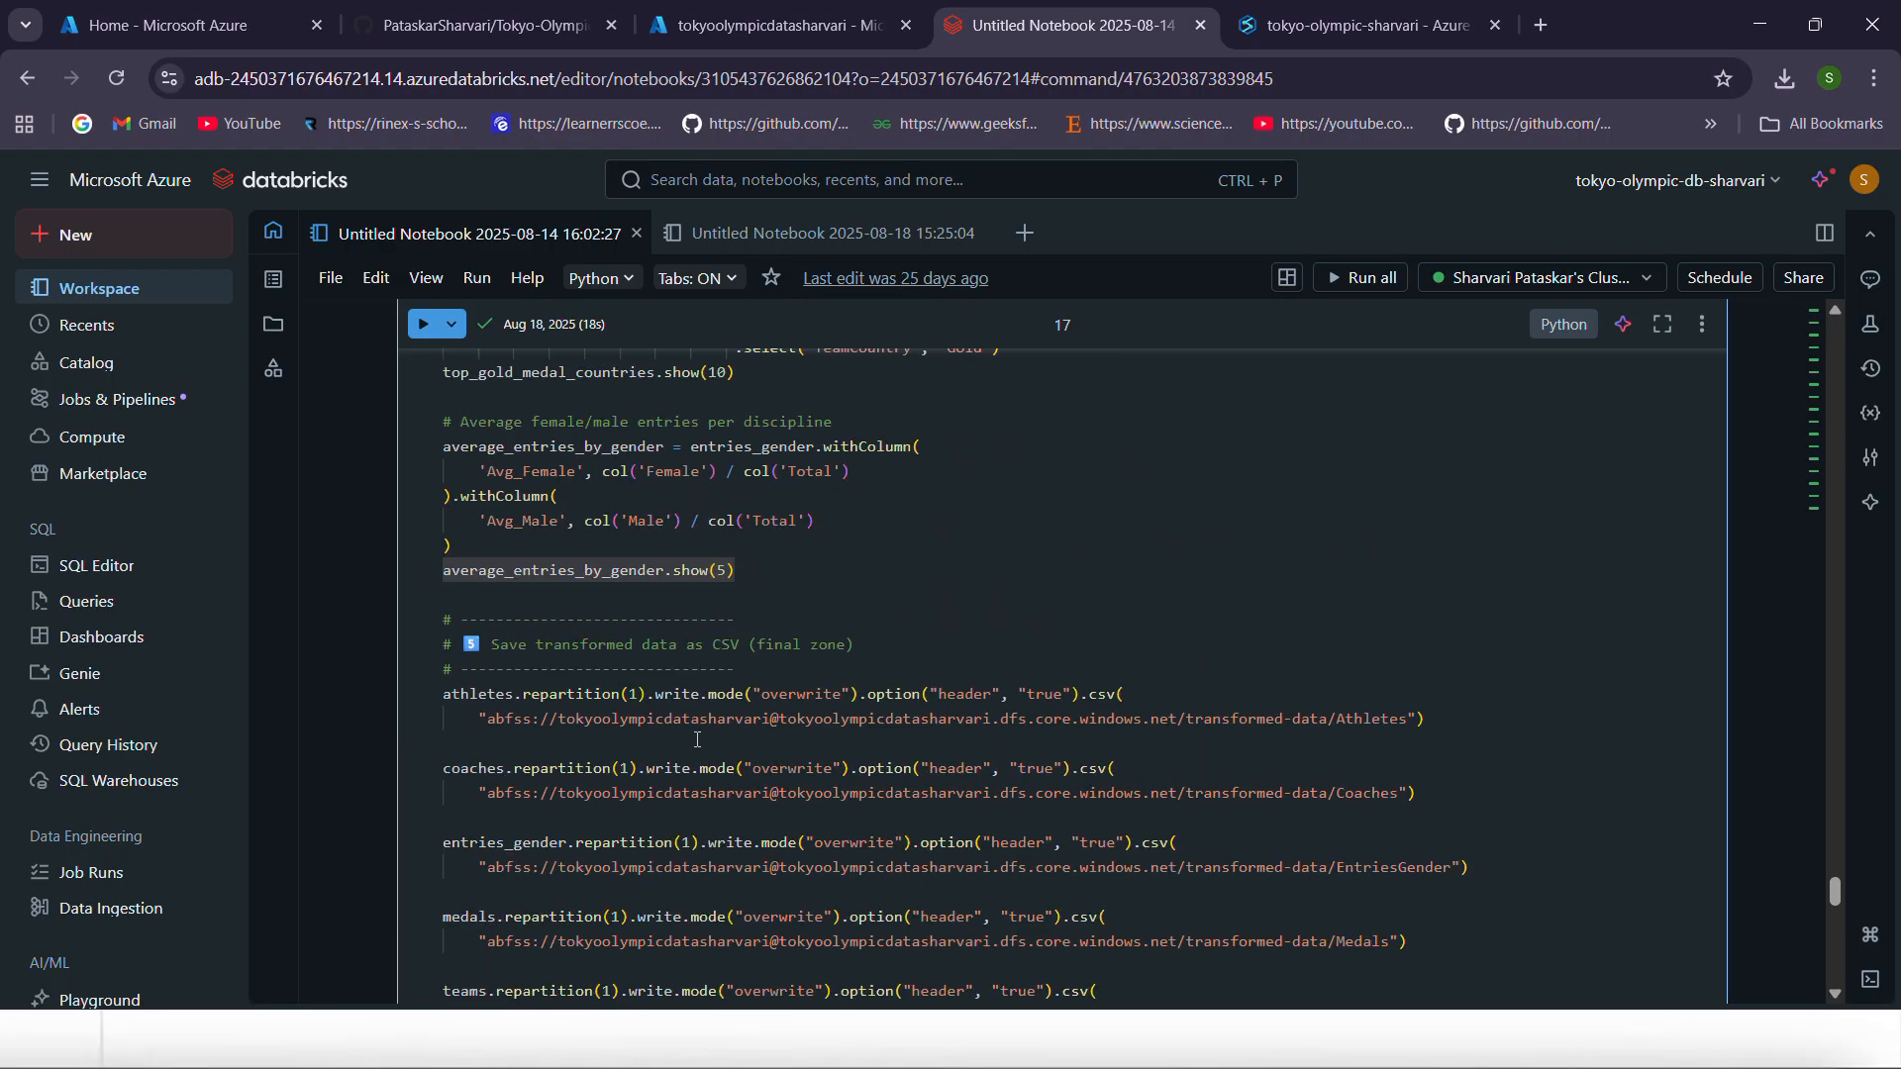
pyautogui.scroll(1, 559, 673)
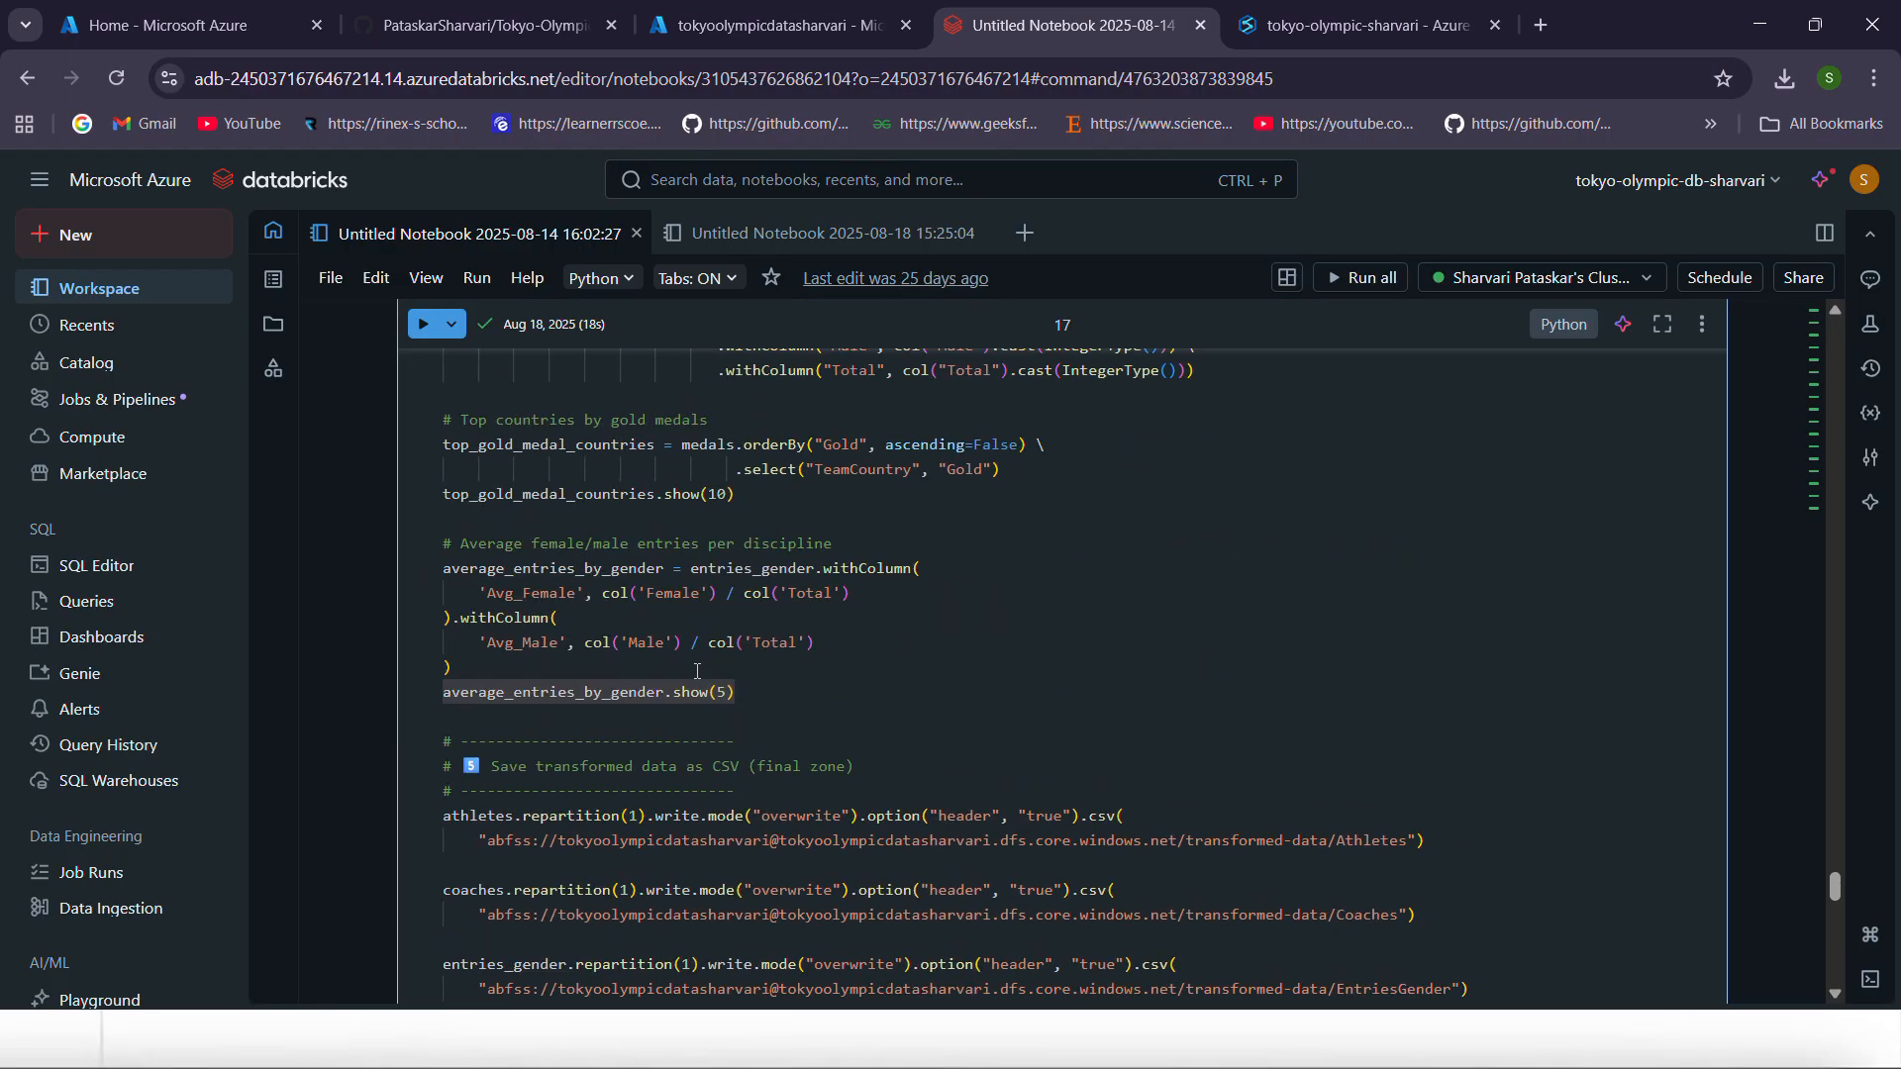
pyautogui.scroll(-2, 599, 655)
pyautogui.click(494, 526)
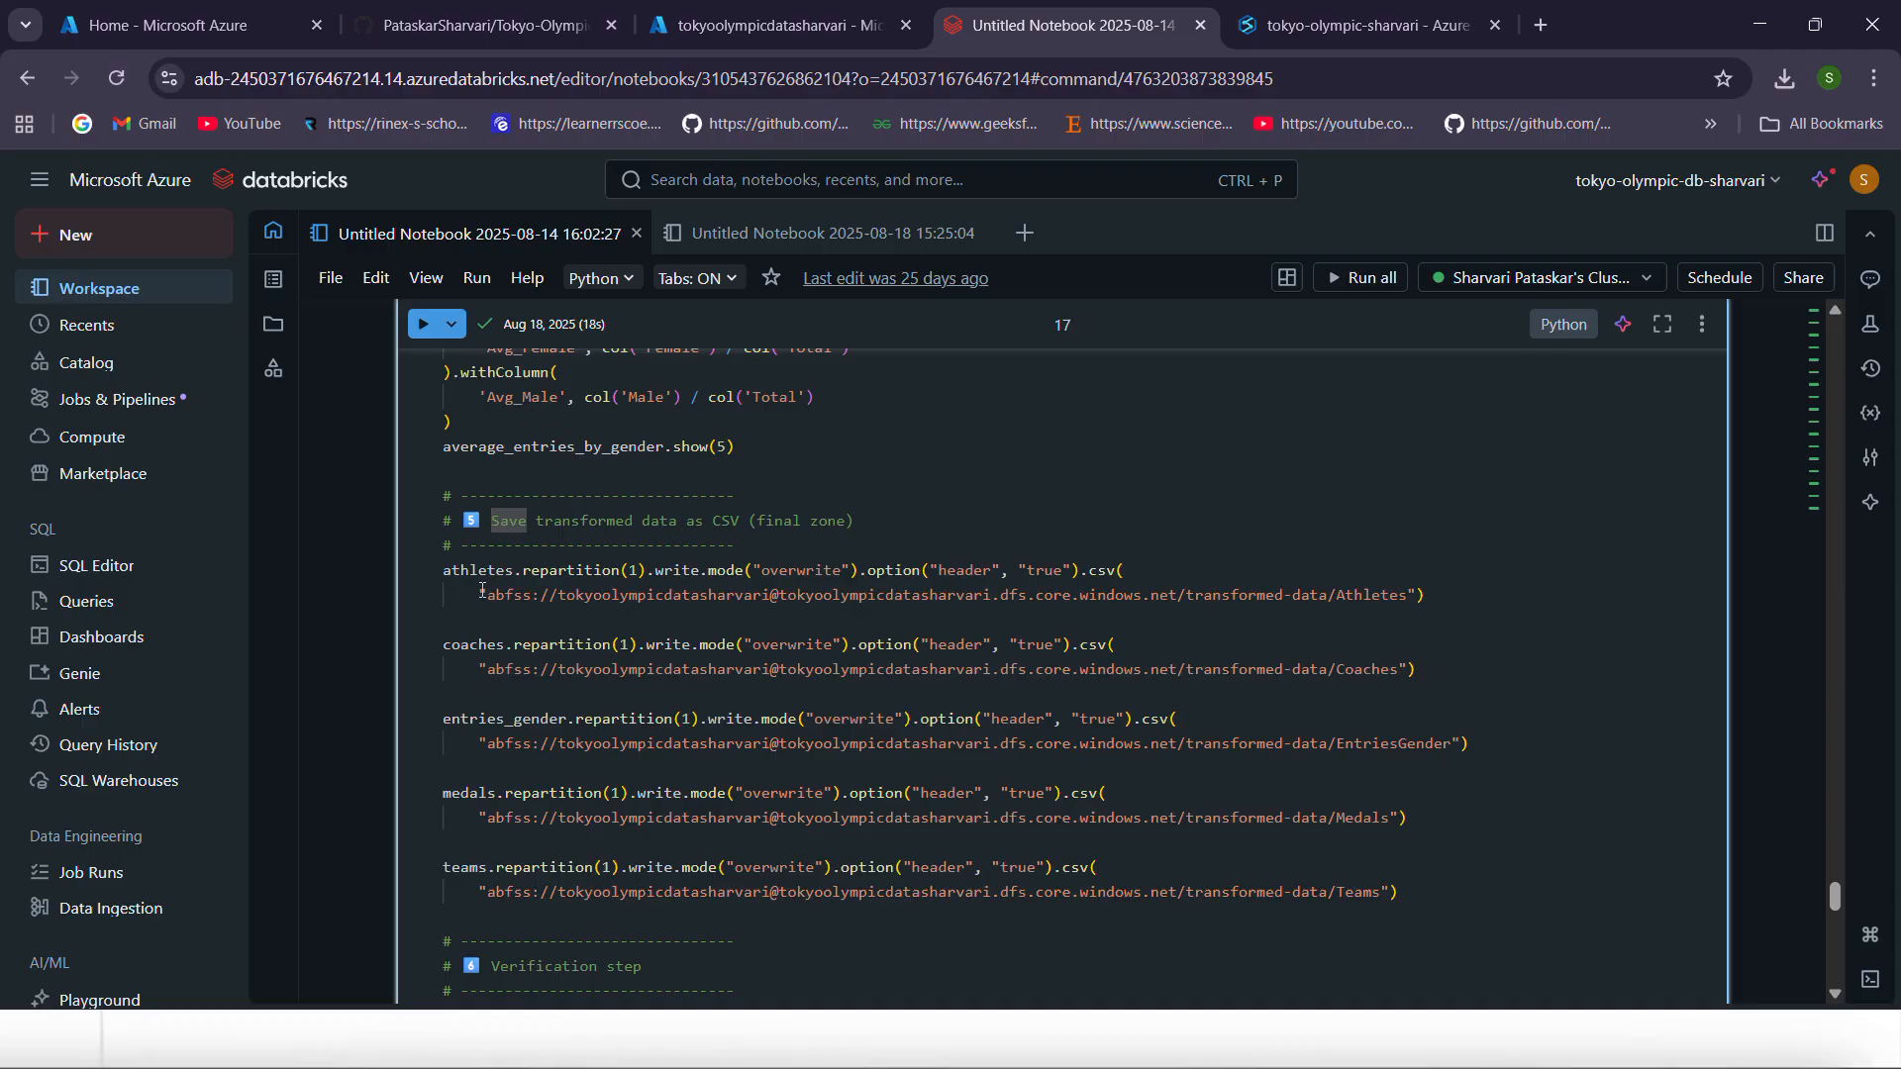
pyautogui.moveTo(482, 594); pyautogui.dragTo(1407, 594)
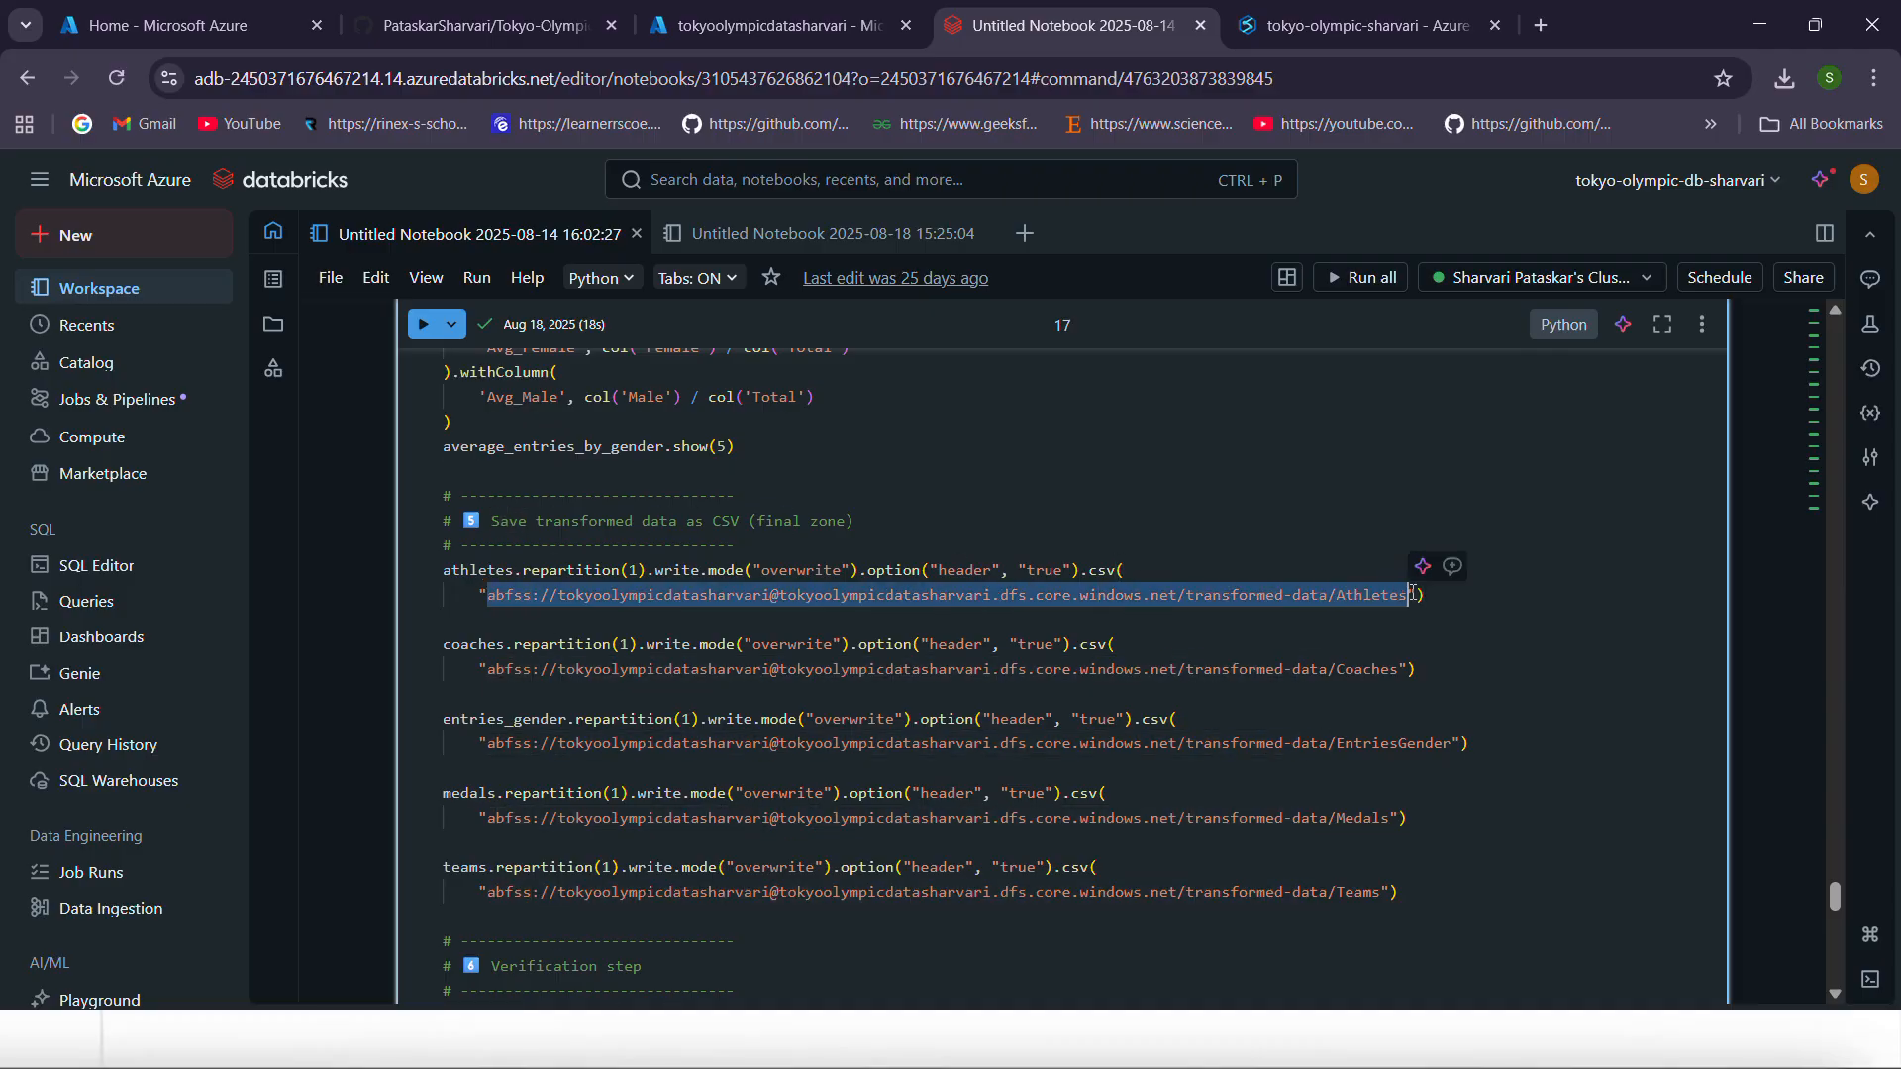
pyautogui.click(1199, 596)
pyautogui.moveTo(1196, 599); pyautogui.dragTo(1329, 598)
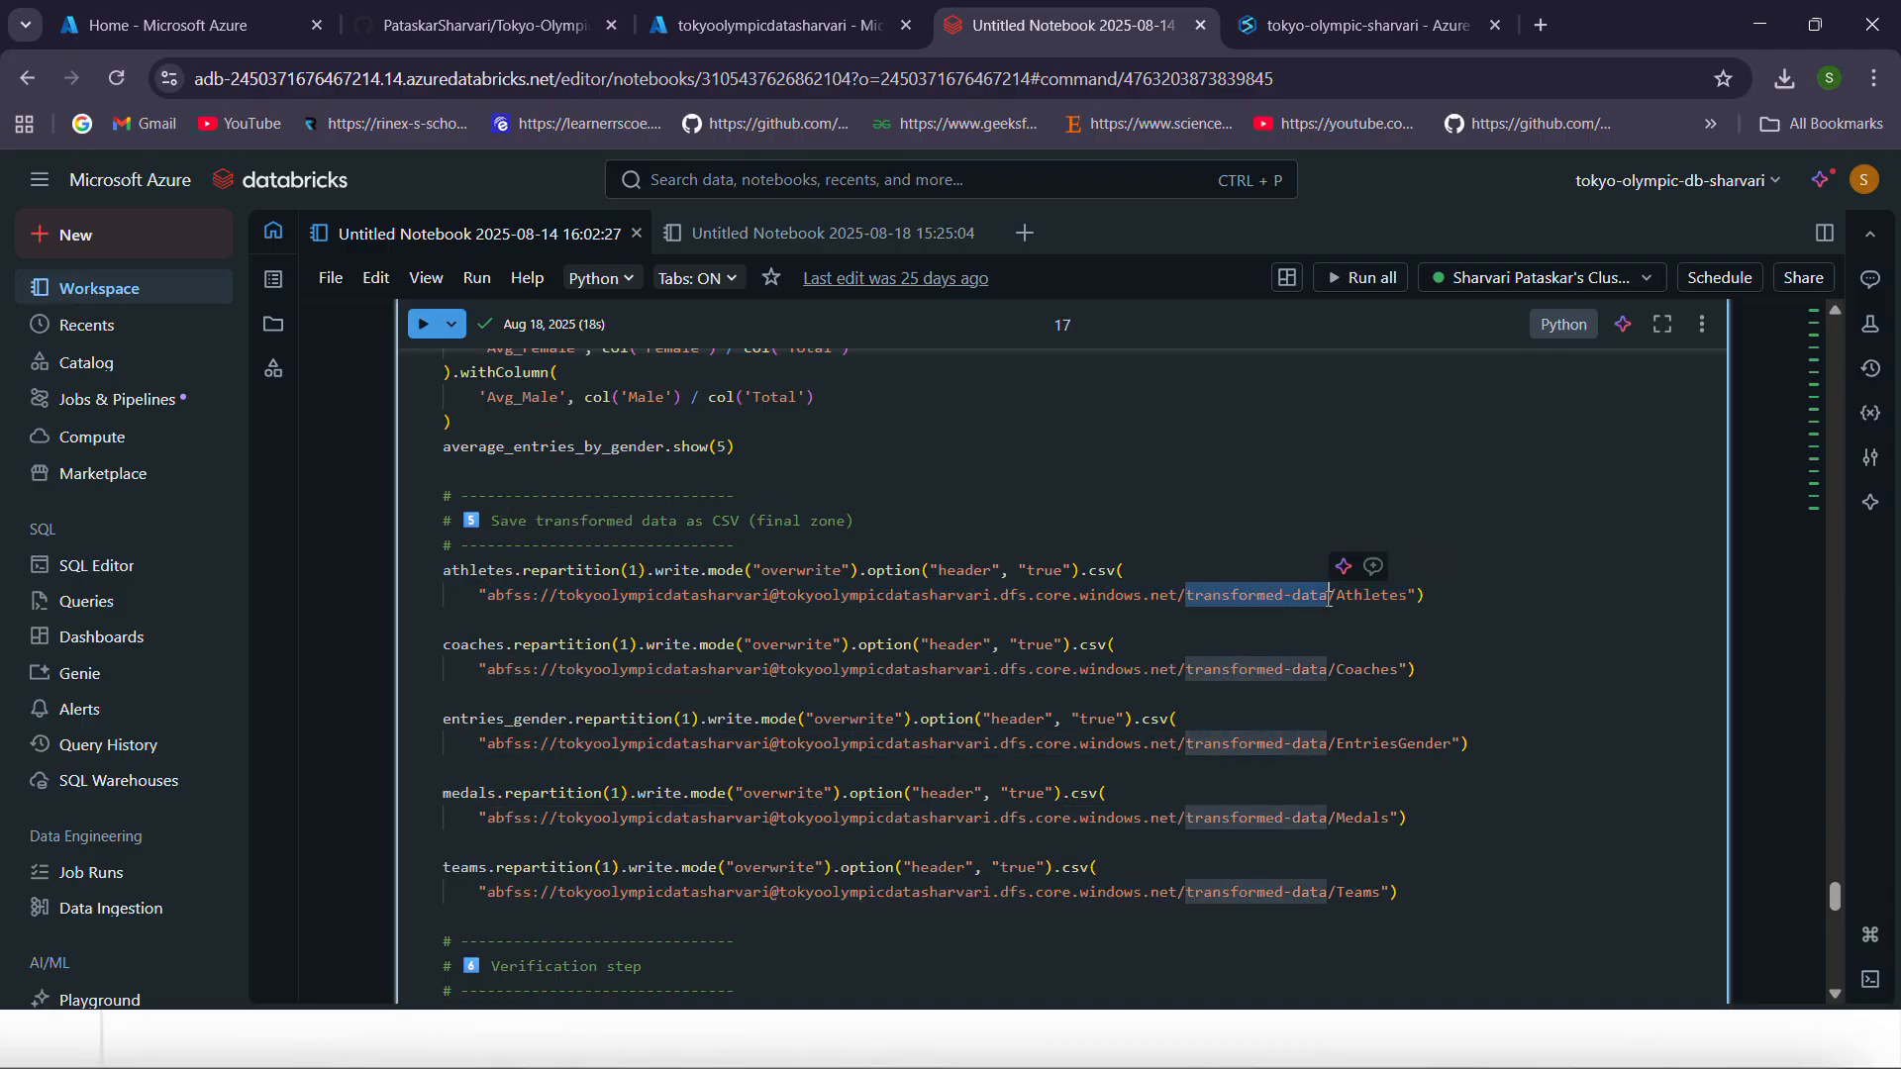
pyautogui.click(1328, 598)
pyautogui.moveTo(1185, 600); pyautogui.dragTo(1320, 600)
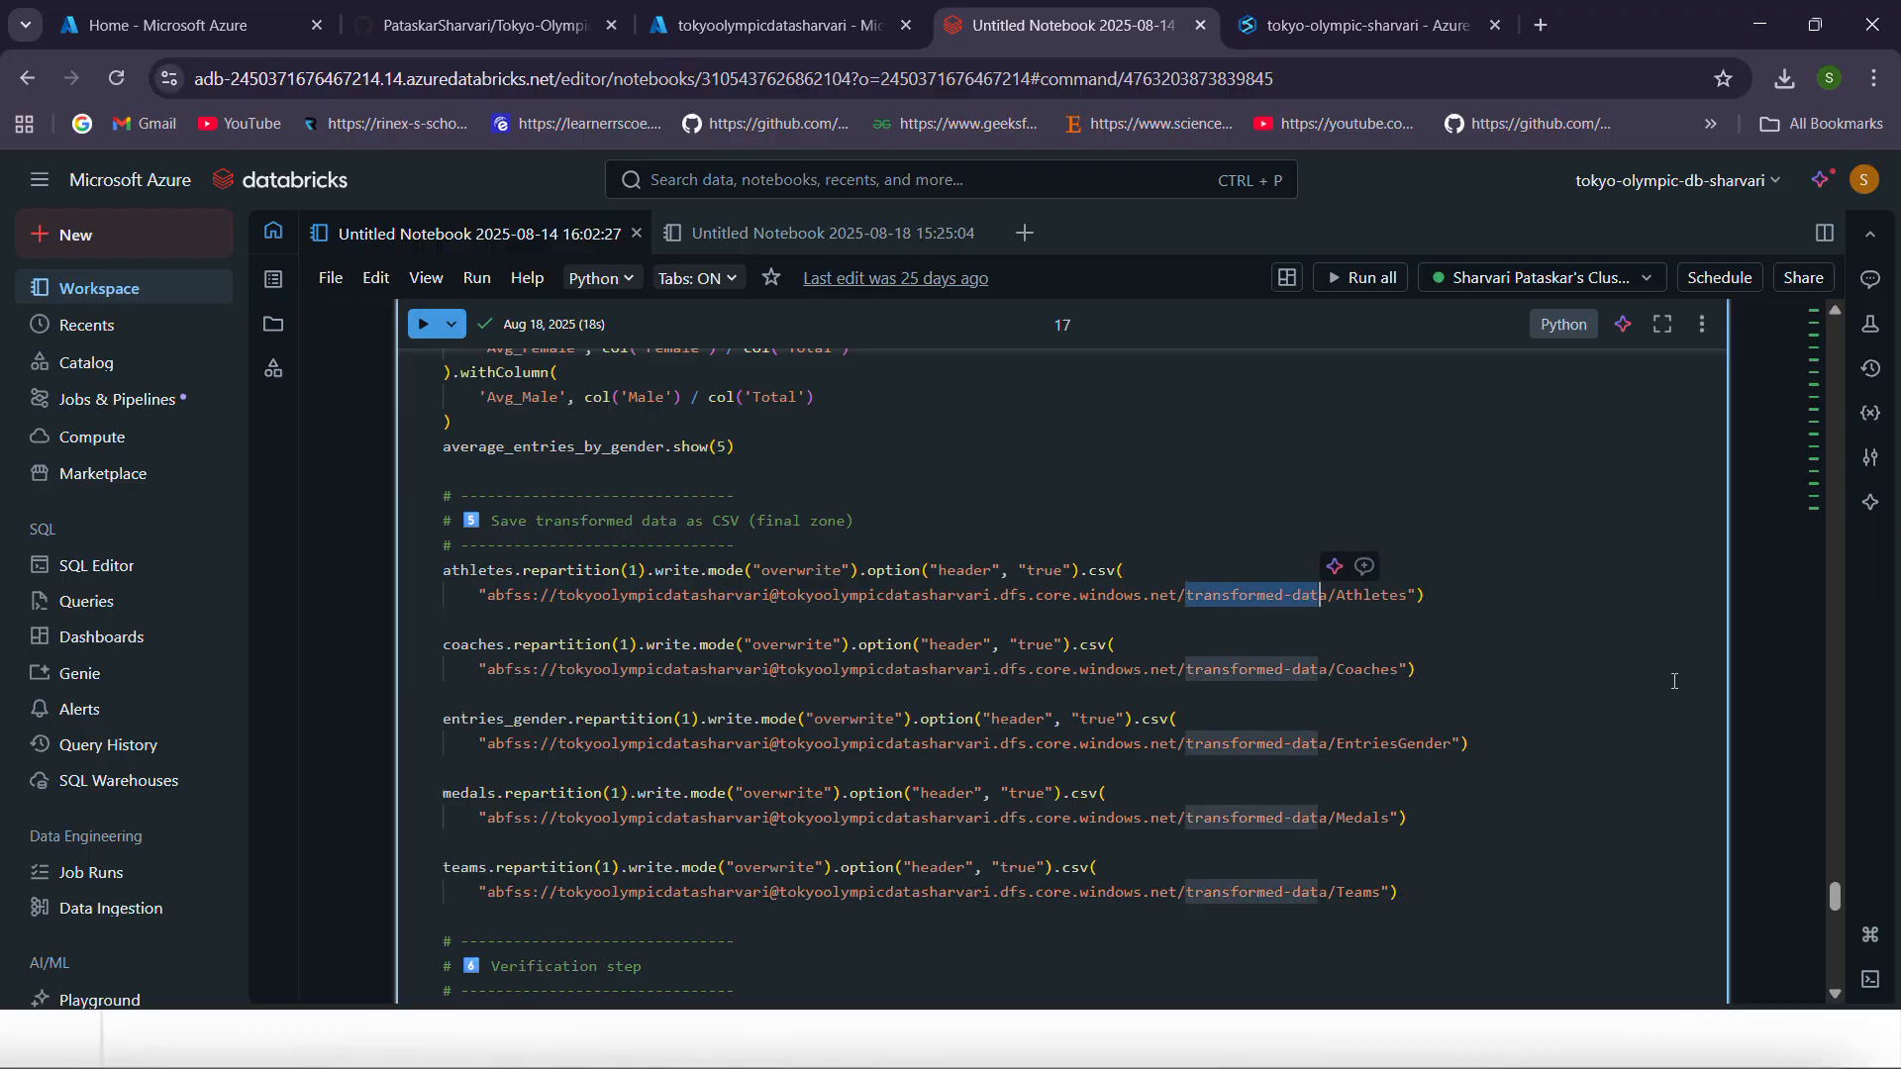
# Examine cell 17's output tables and printed schema, and highlight the header and inferSchema options in cell 18
pyautogui.scroll(-12, 1674, 681)
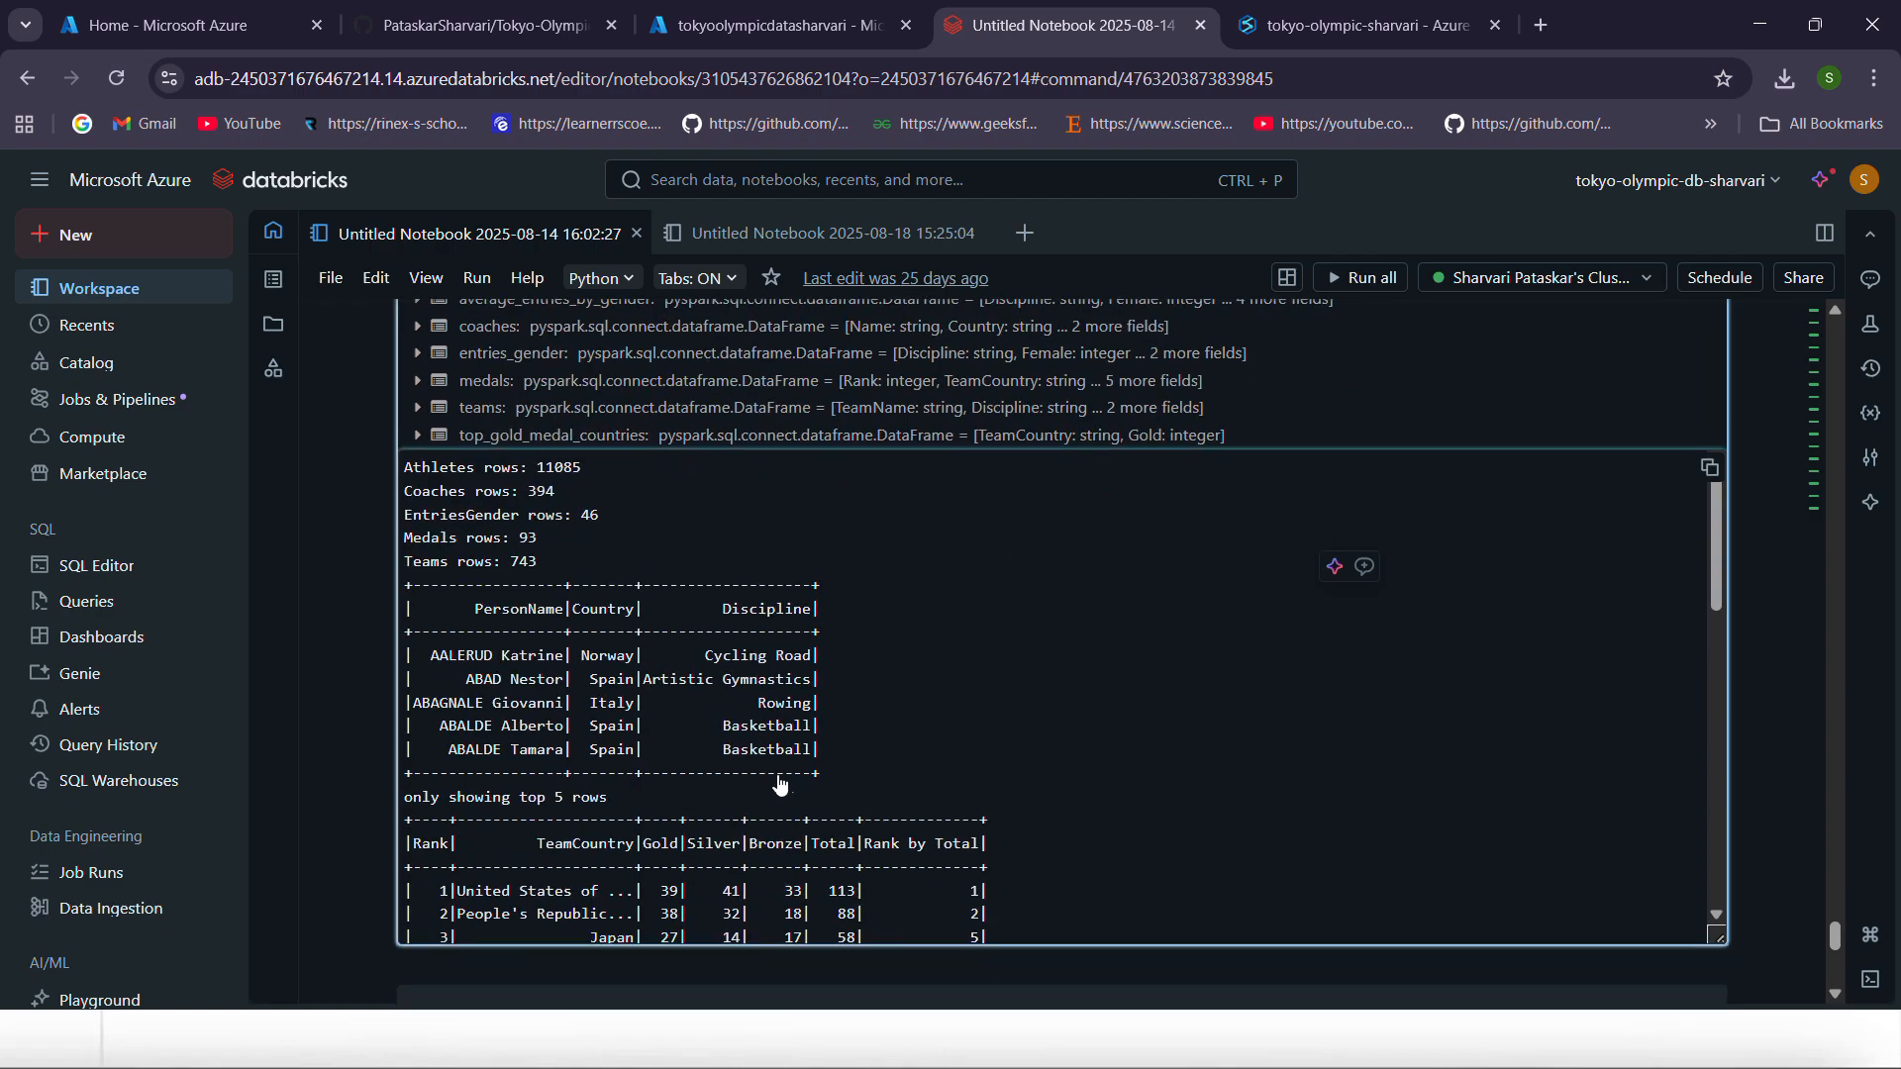
pyautogui.scroll(-3, 787, 782)
pyautogui.scroll(1, 1090, 664)
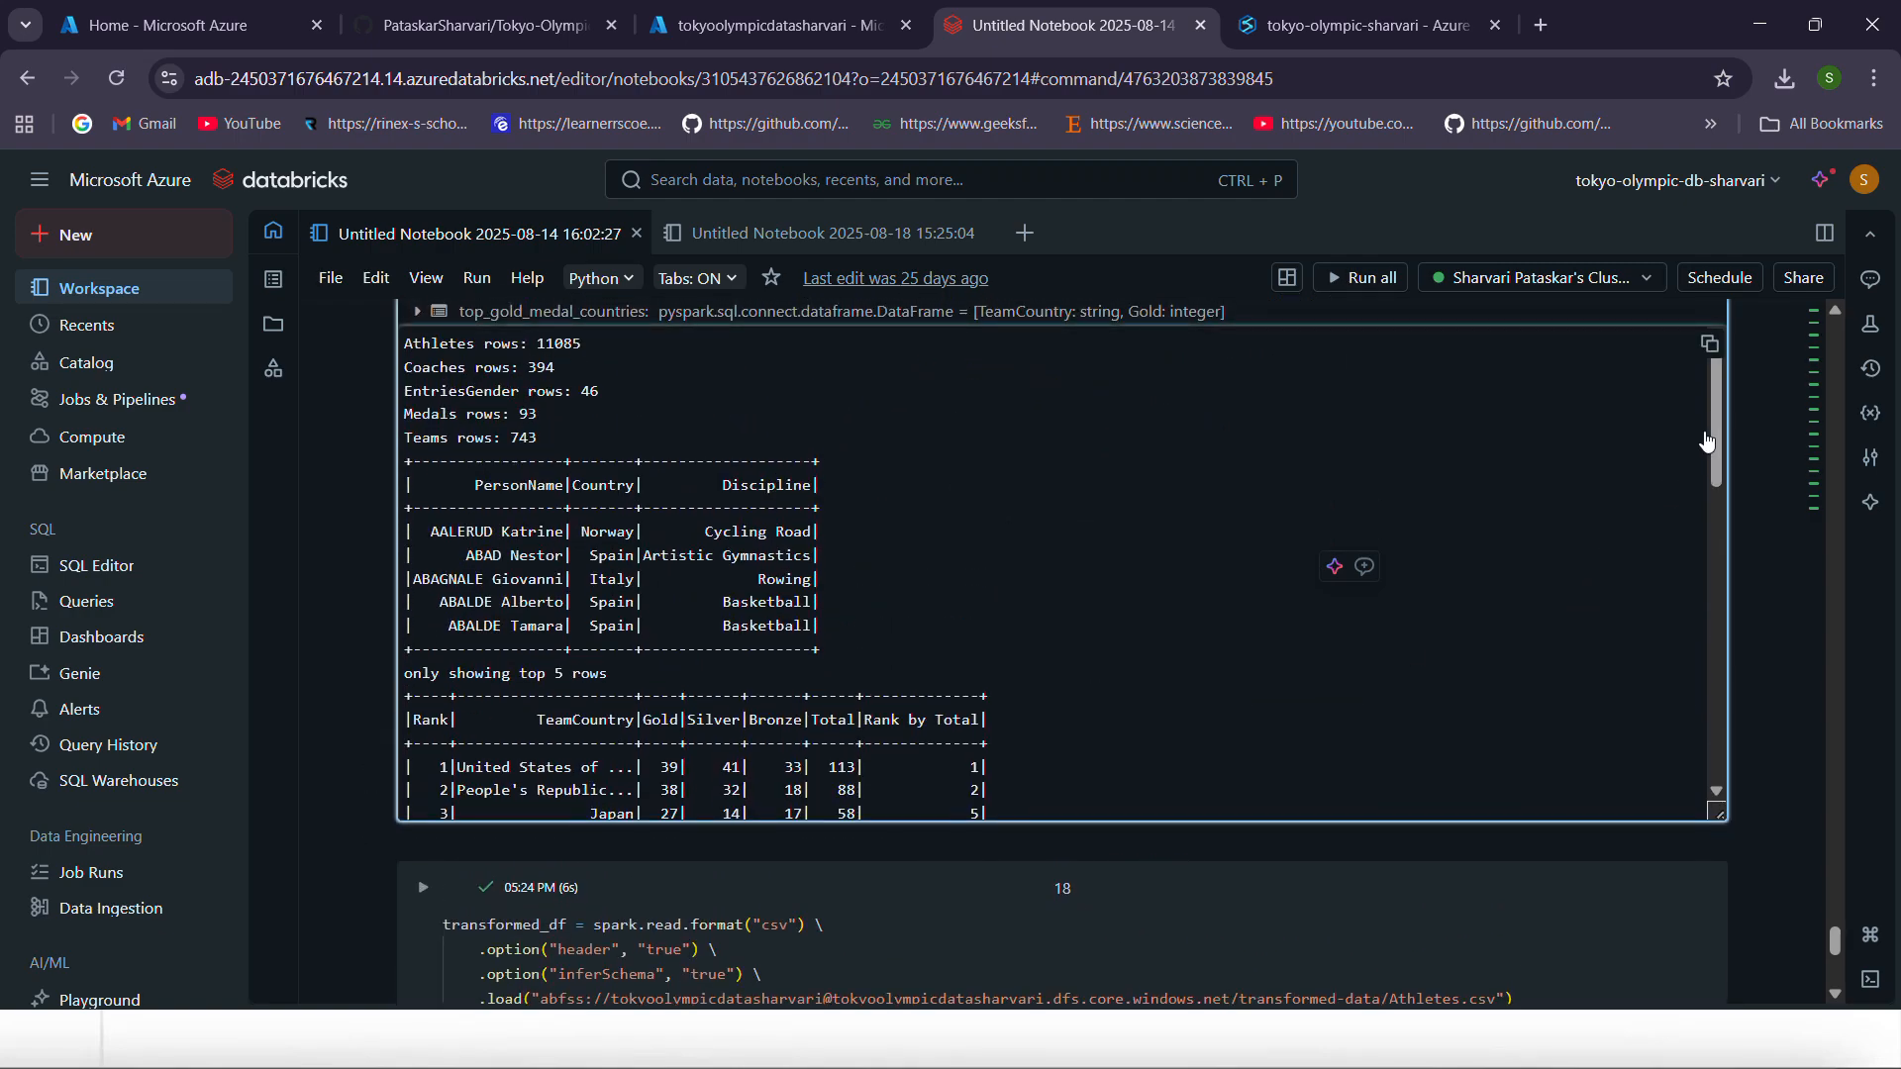
pyautogui.moveTo(1721, 467); pyautogui.dragTo(1726, 537)
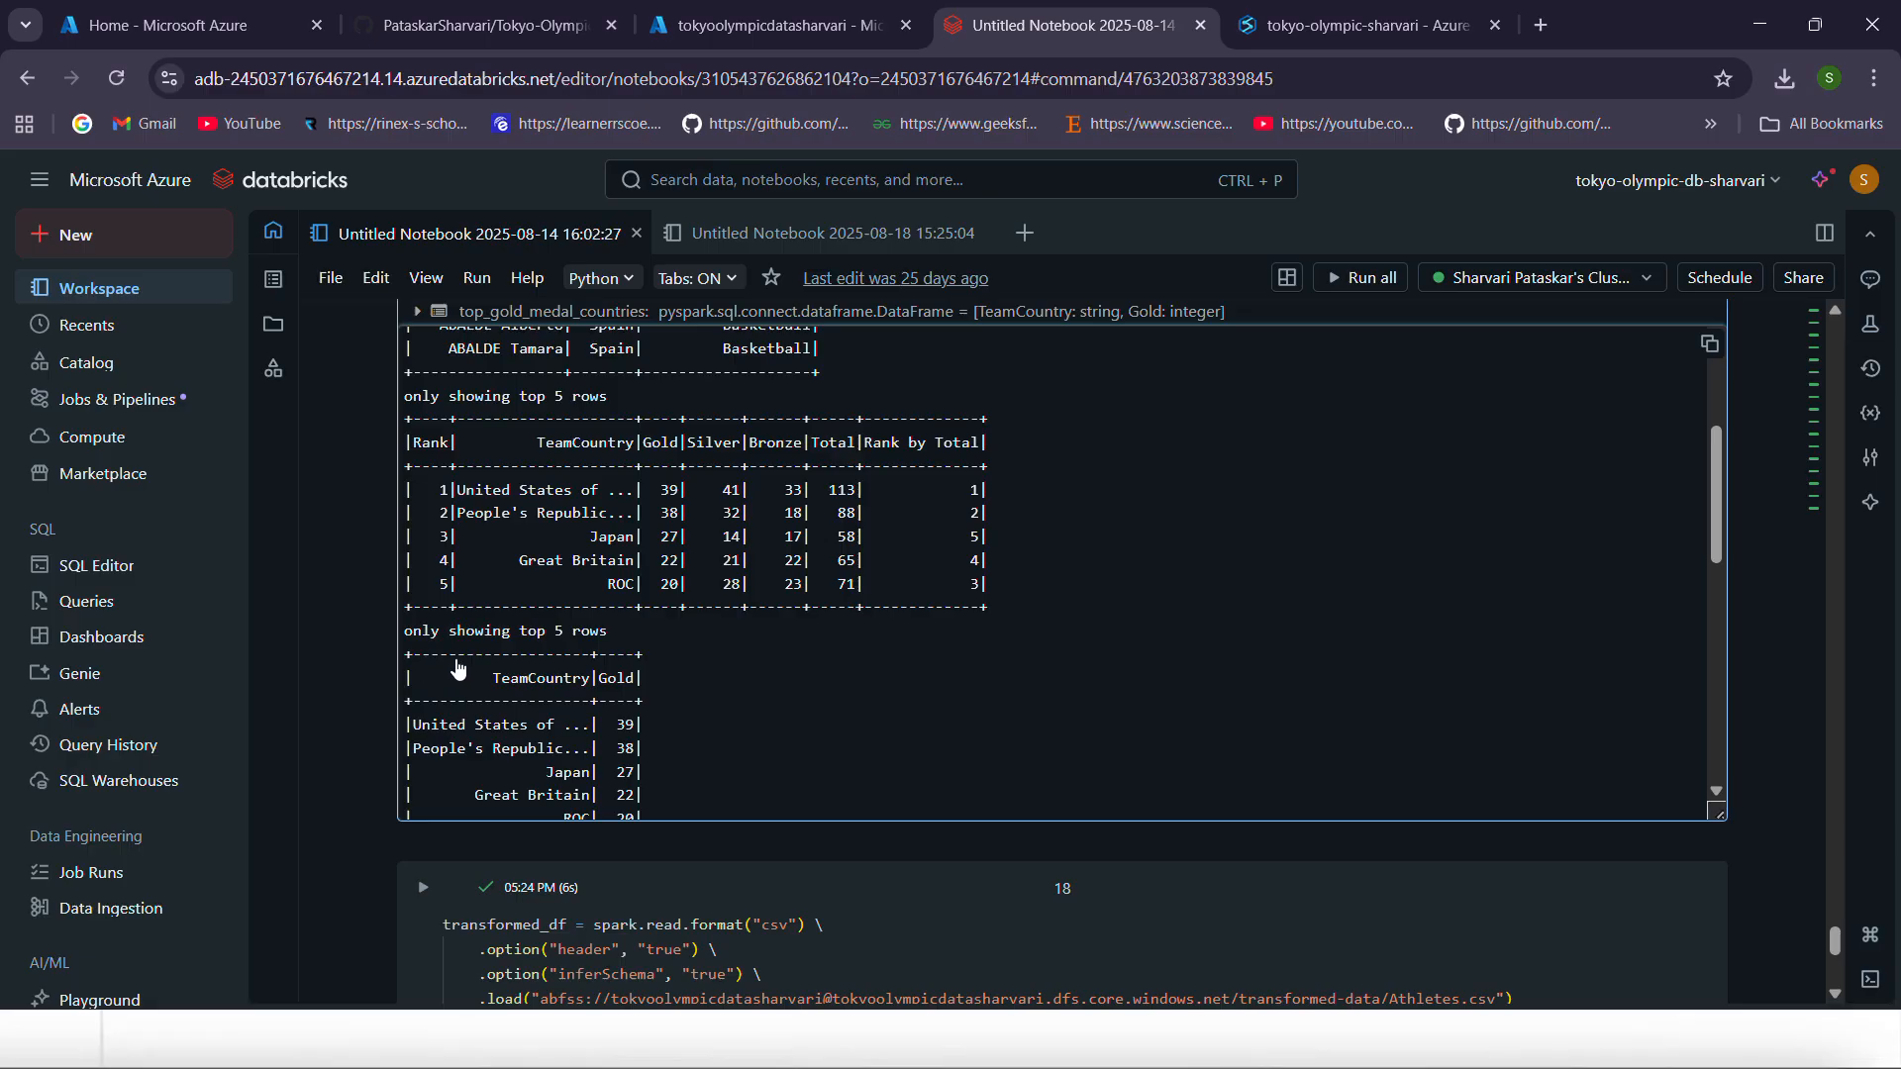
pyautogui.moveTo(1717, 536); pyautogui.dragTo(1734, 673)
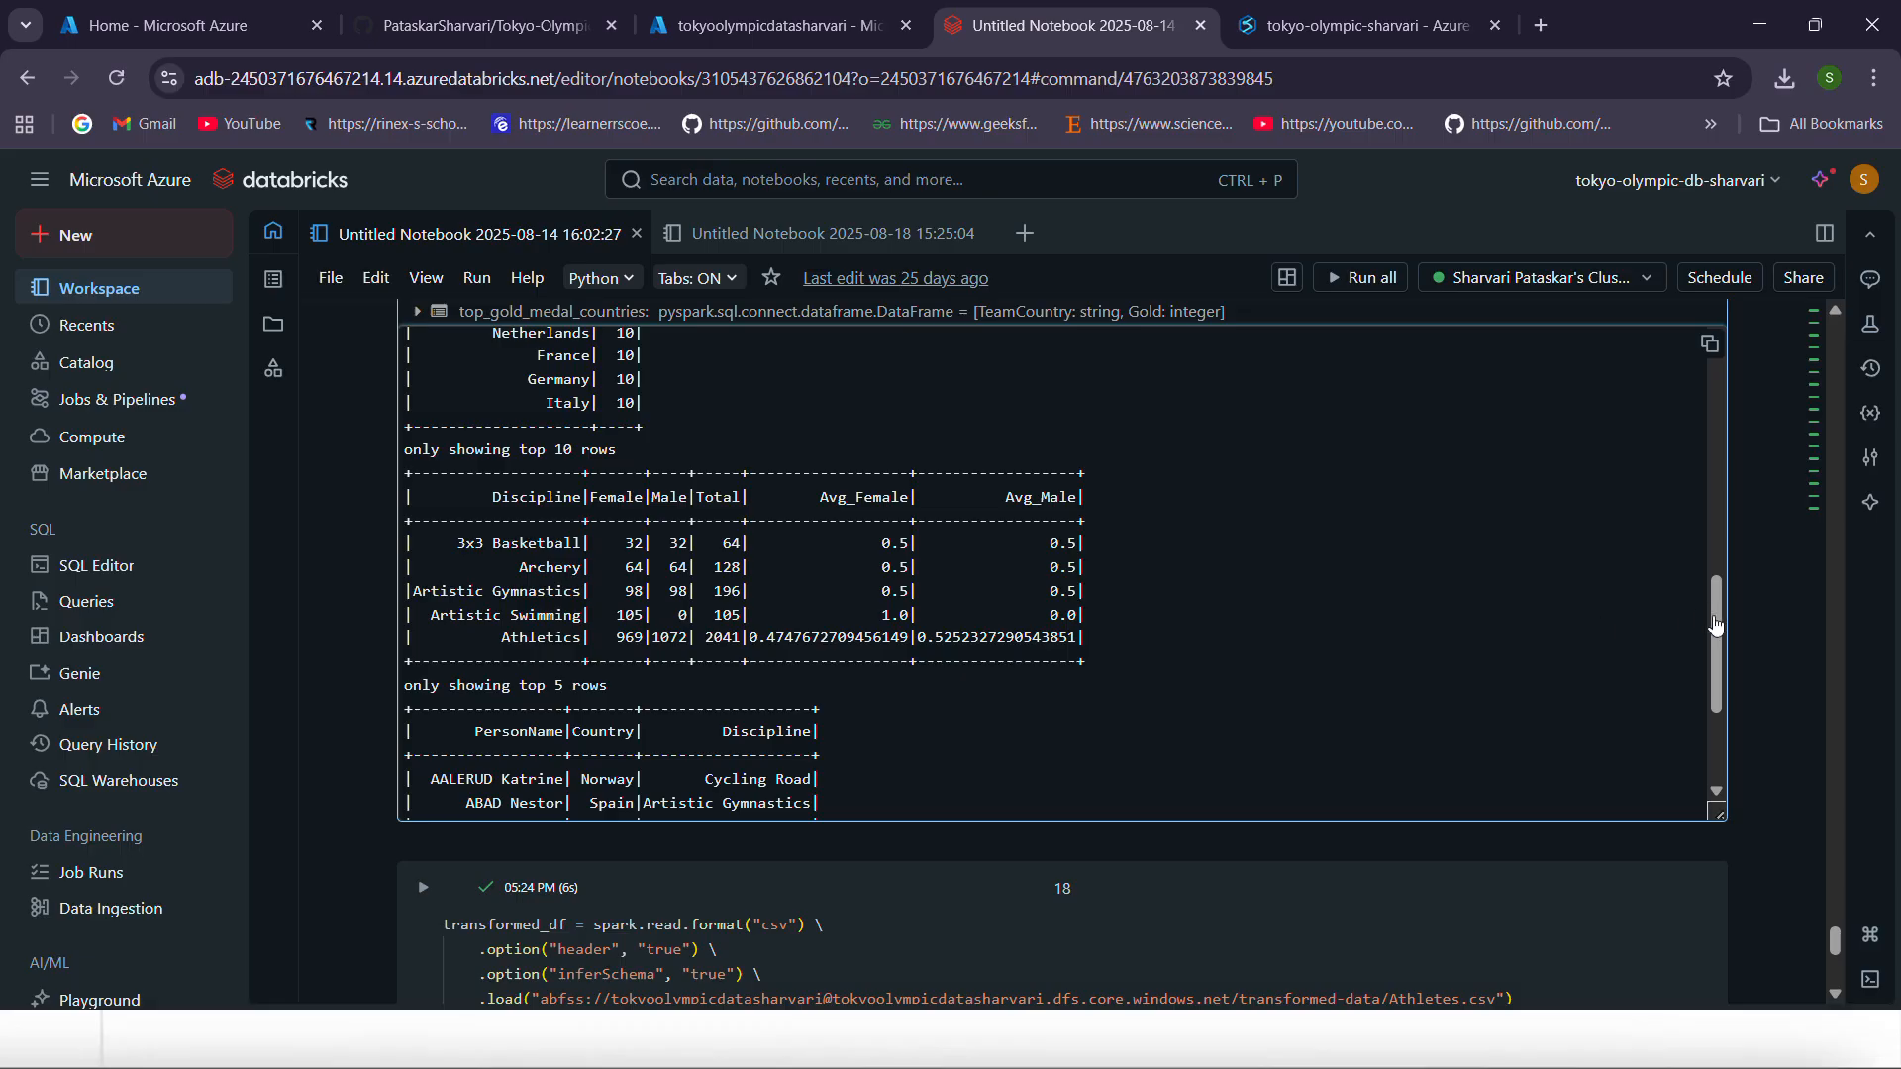
pyautogui.scroll(-3, 1643, 662)
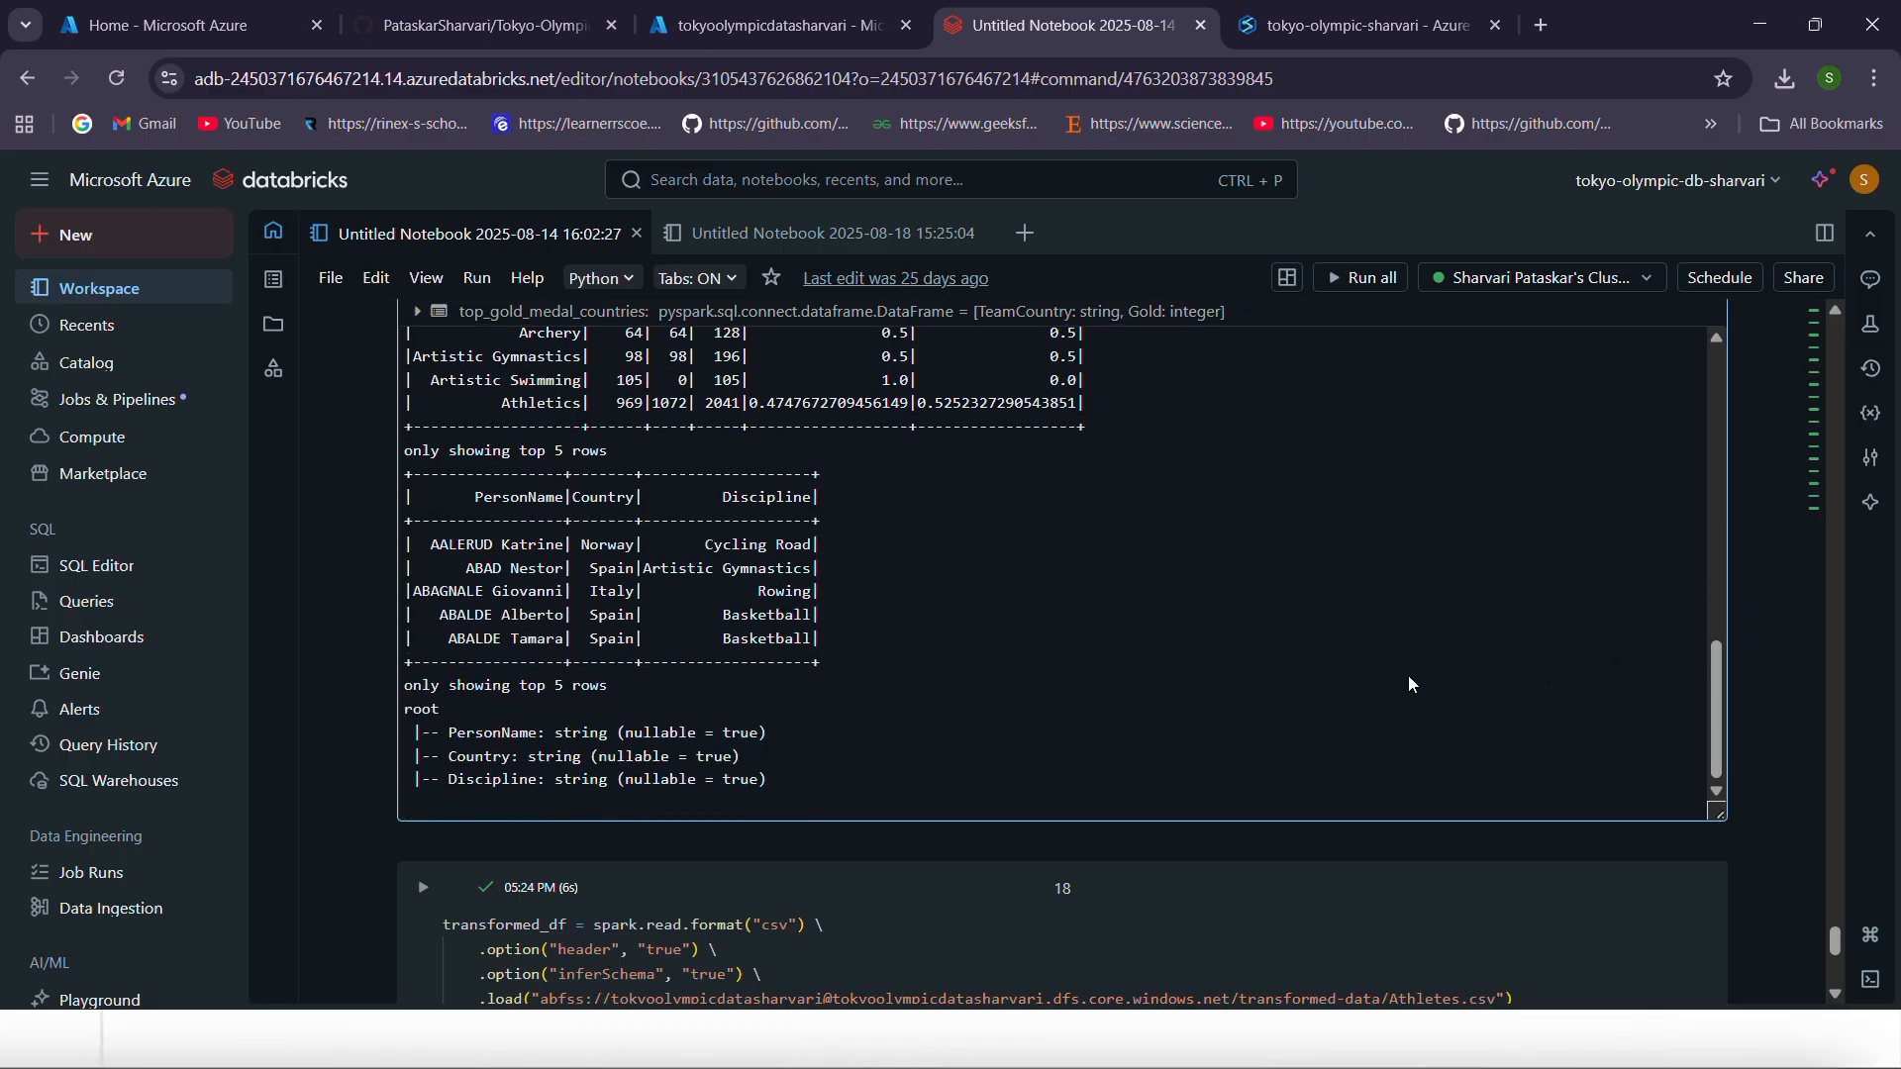
pyautogui.scroll(-5, 1784, 709)
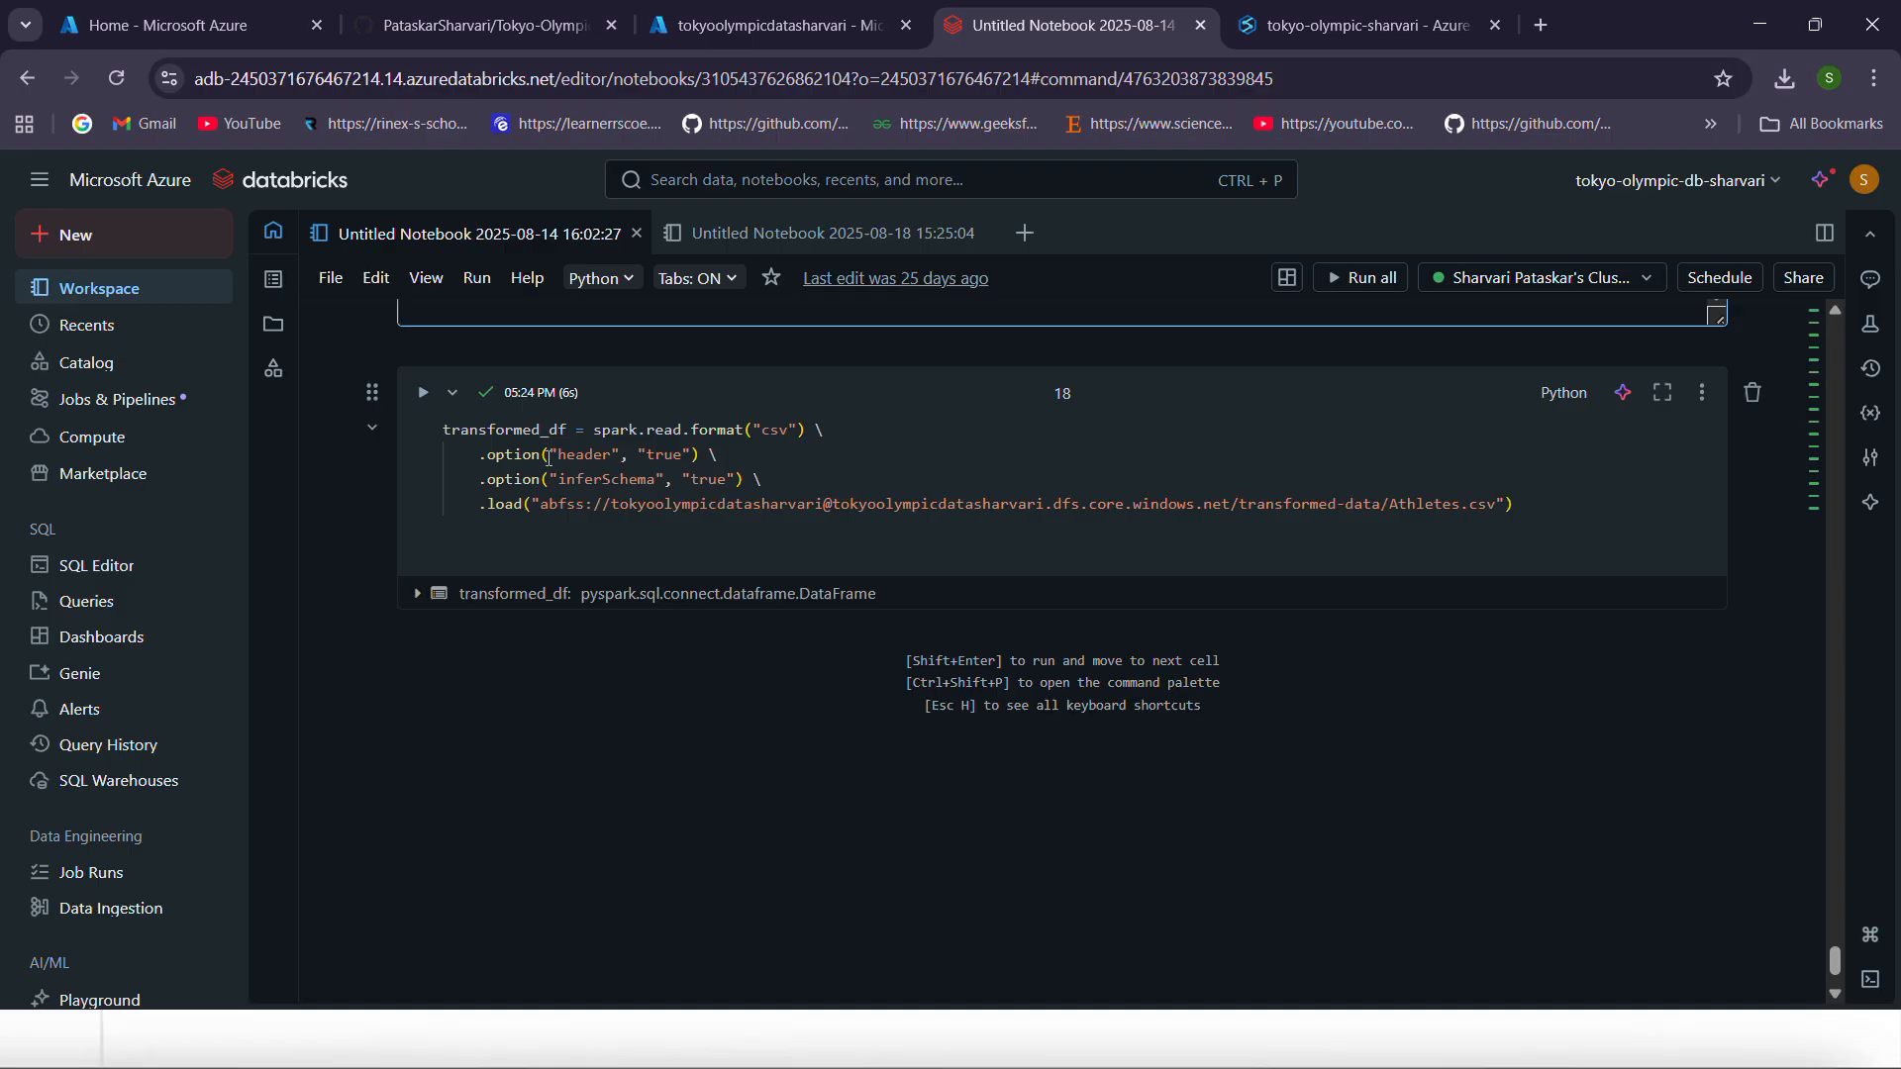
pyautogui.moveTo(495, 454); pyautogui.dragTo(760, 480)
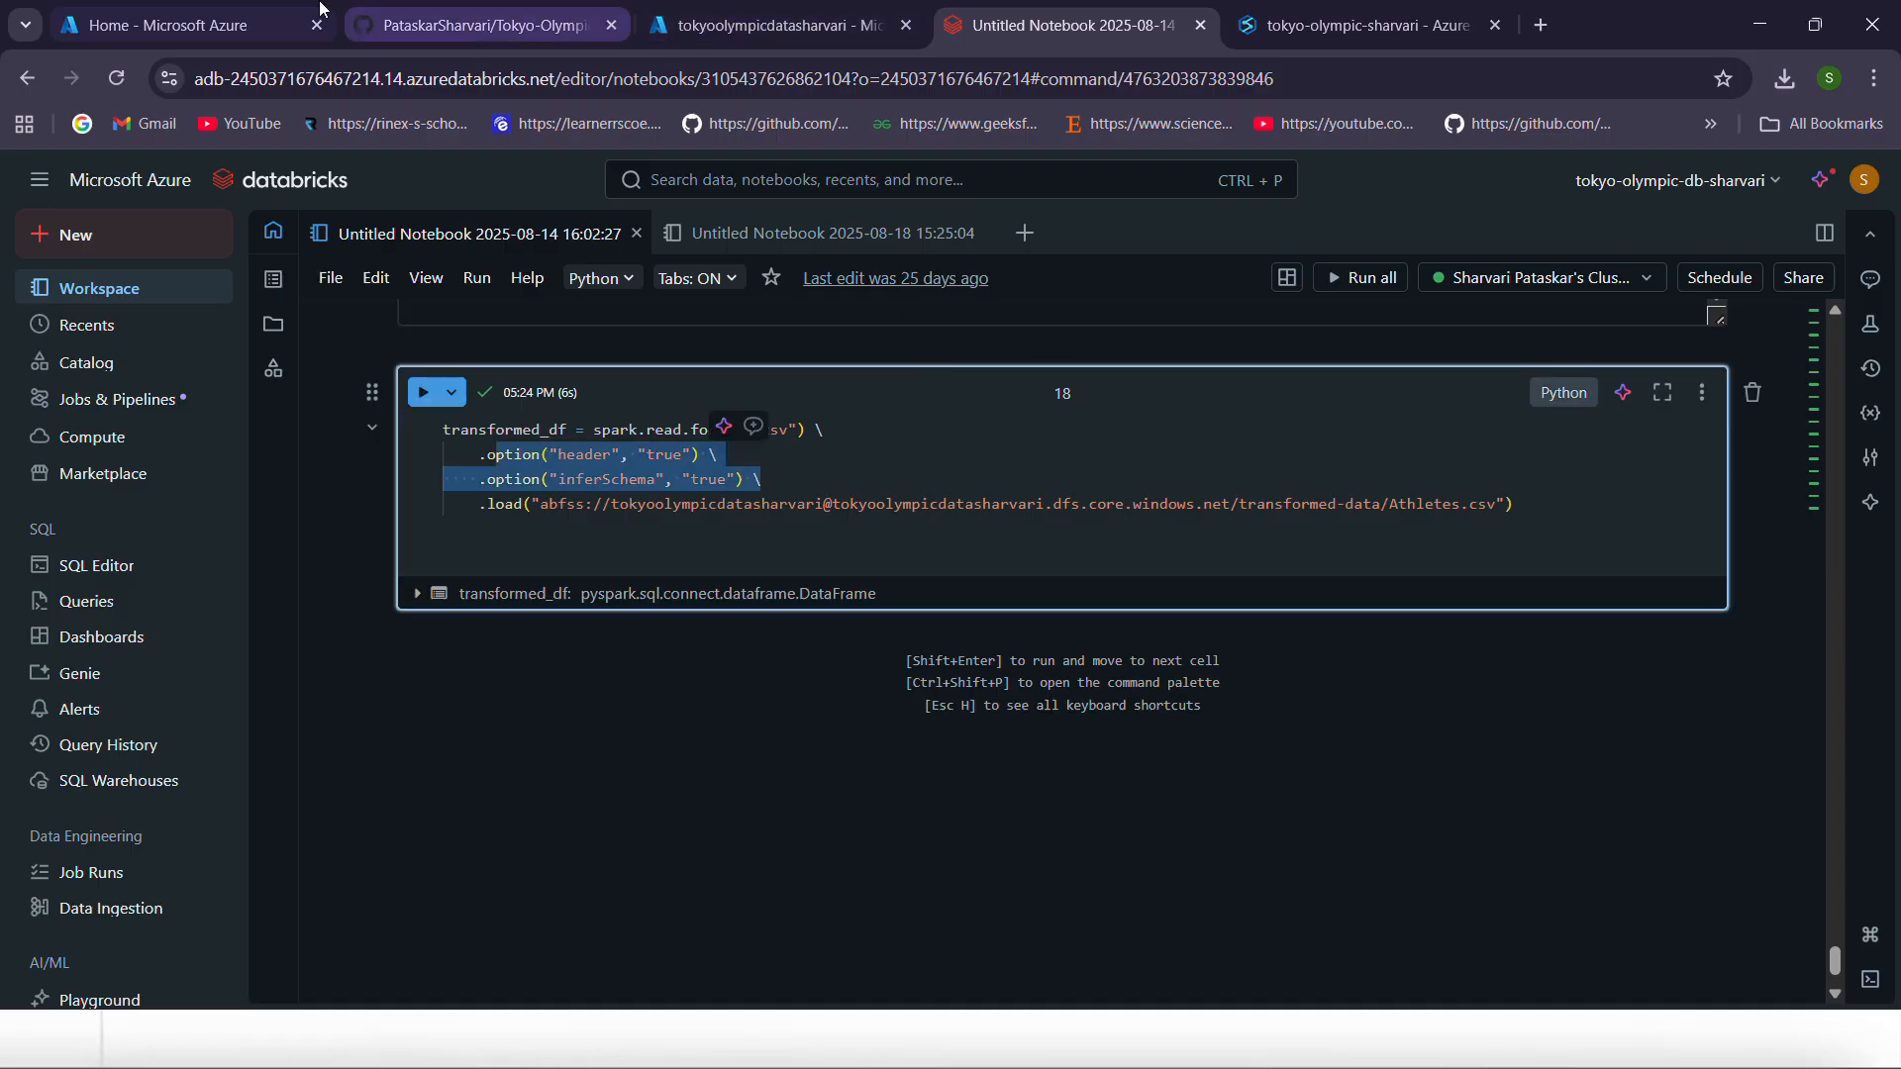
# Switch to Synapse Analytics and inspect the linked Data Lake storage, the TokyoOlympicDB Athletes table and the tokyoolympicdatasharvari container's folders
pyautogui.click(1393, 30)
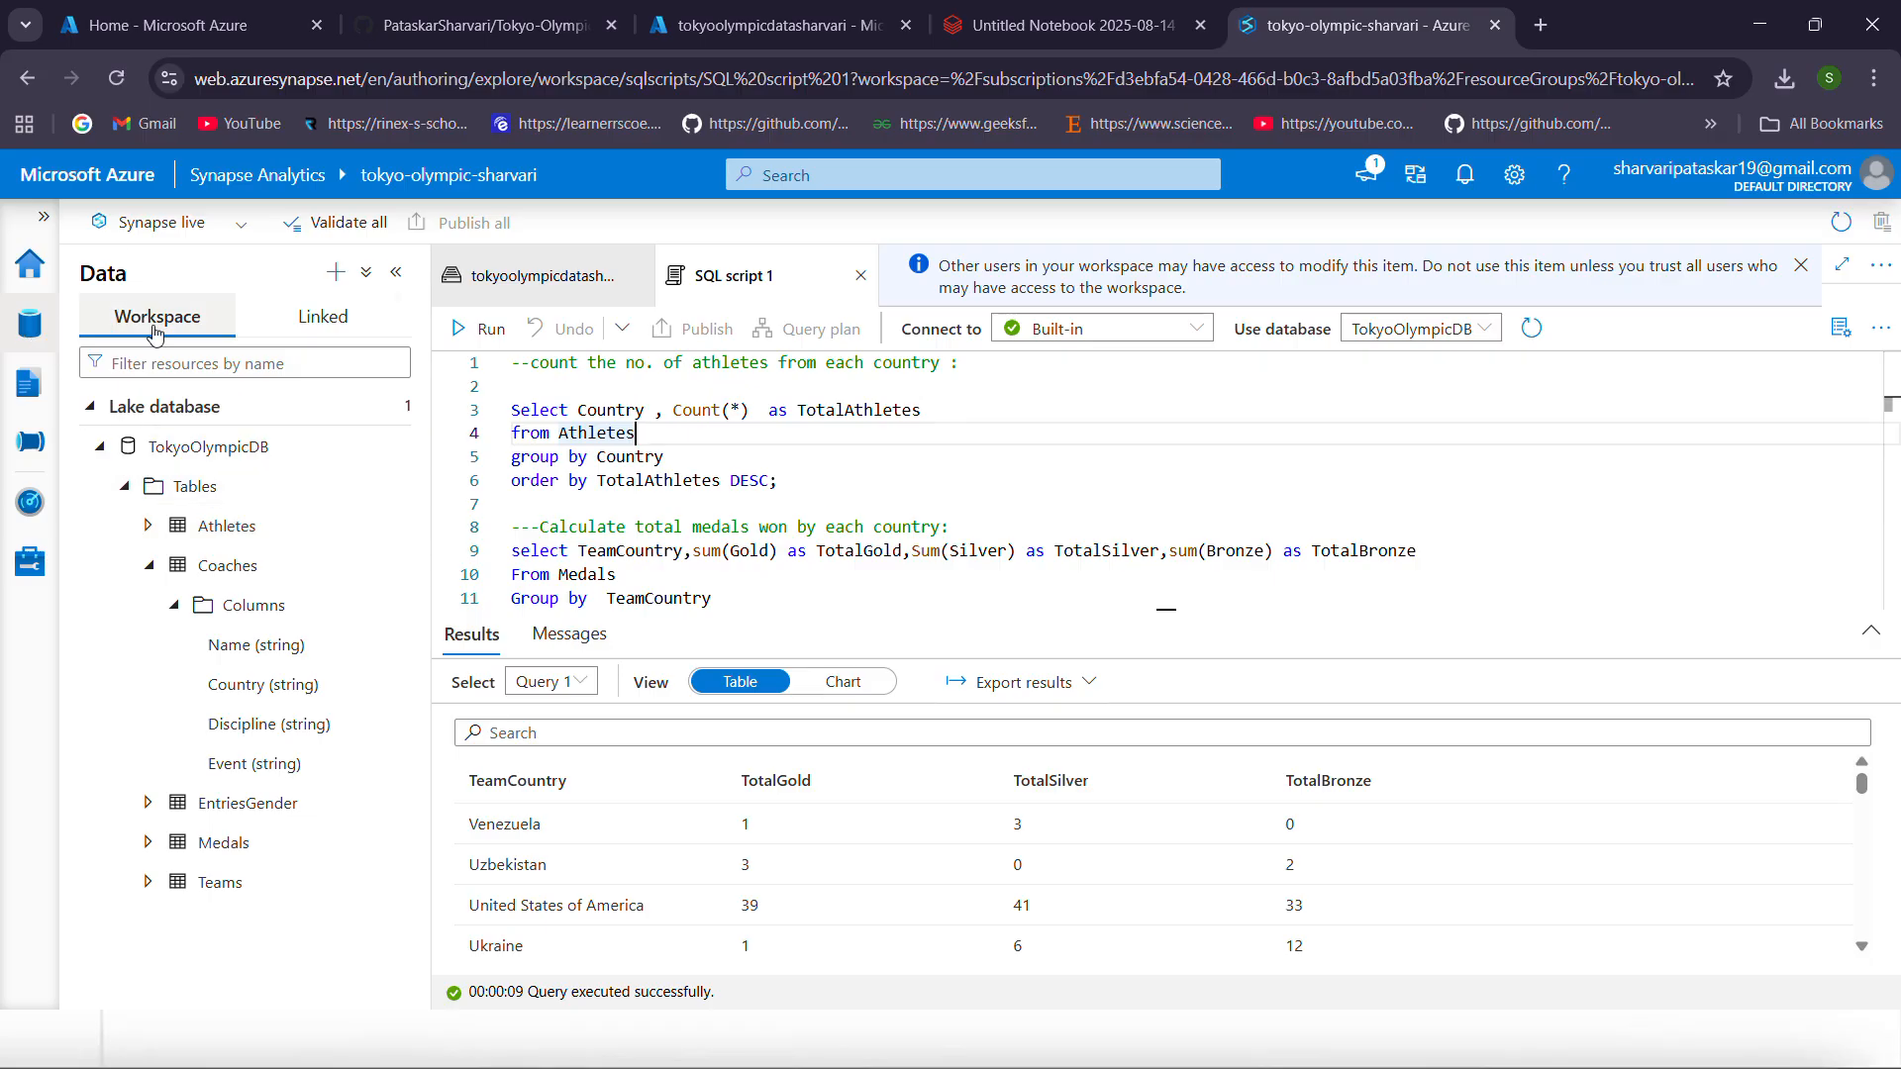
pyautogui.click(323, 315)
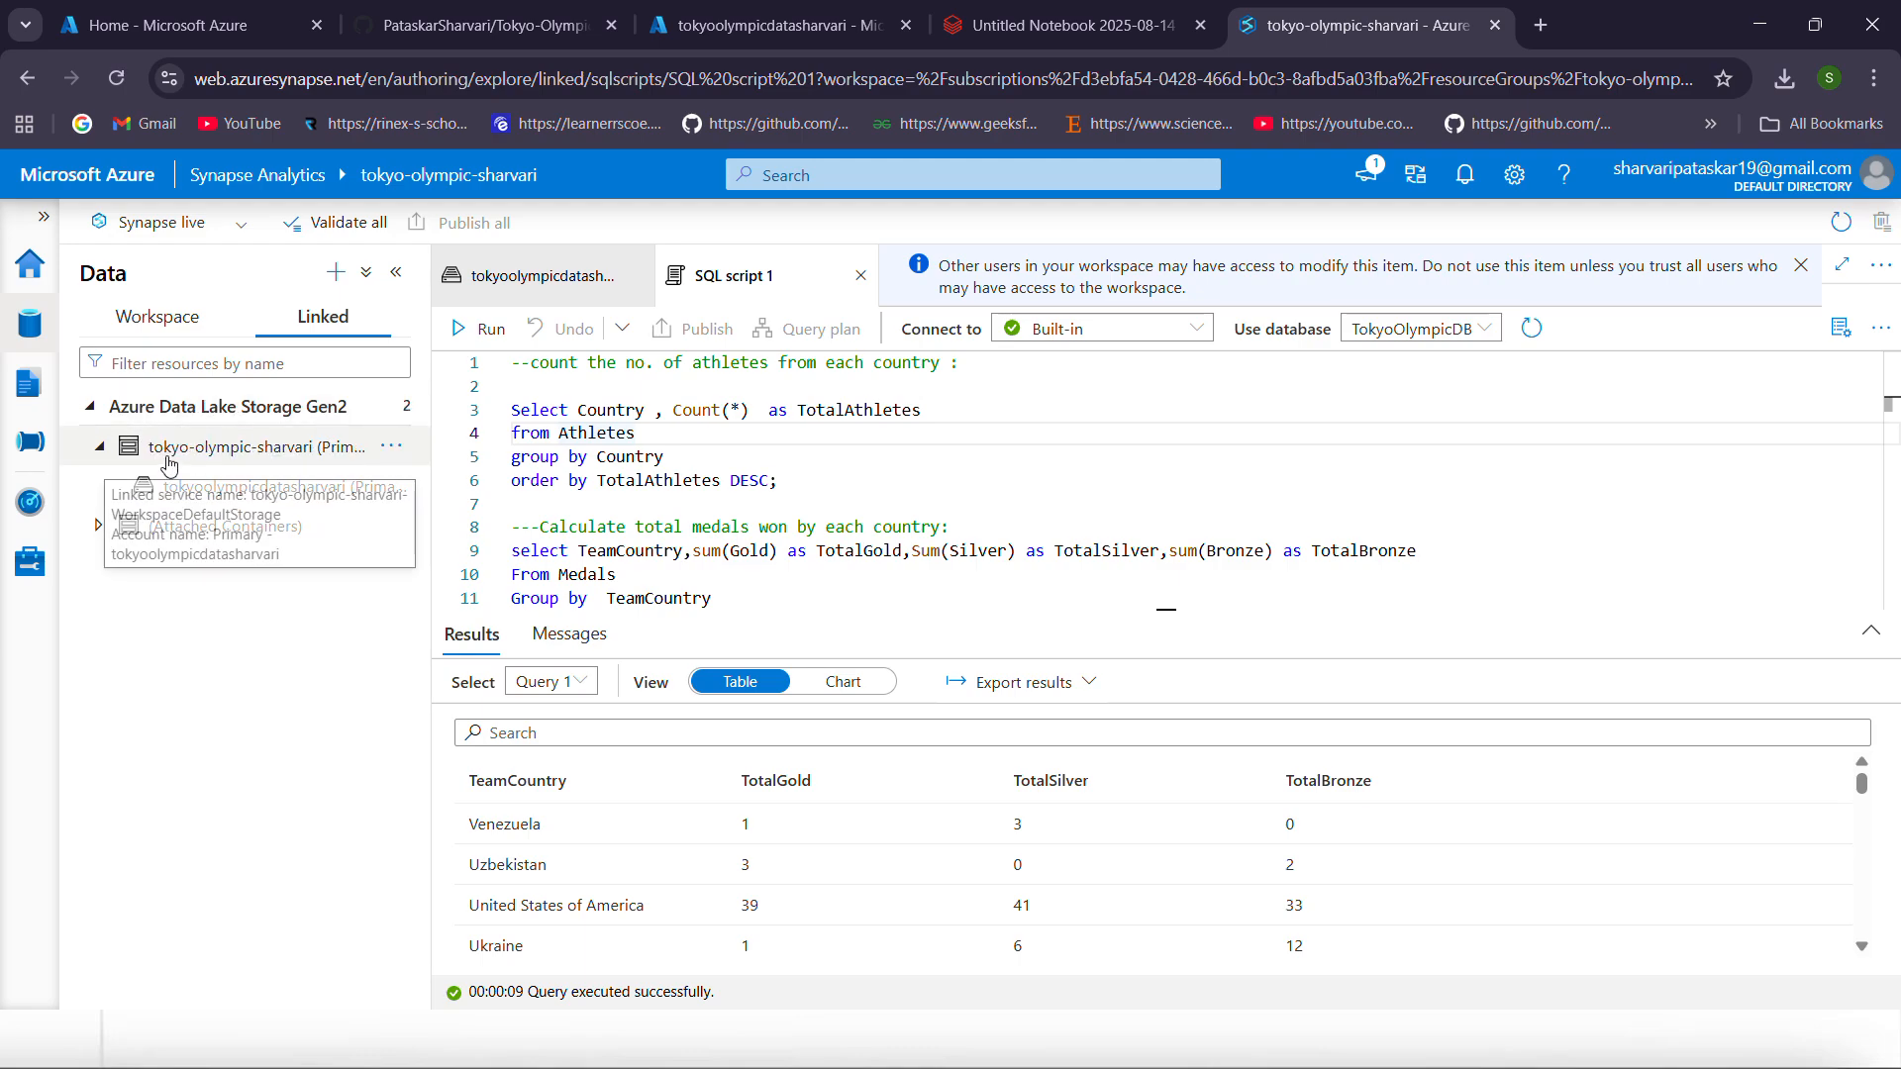
pyautogui.click(177, 321)
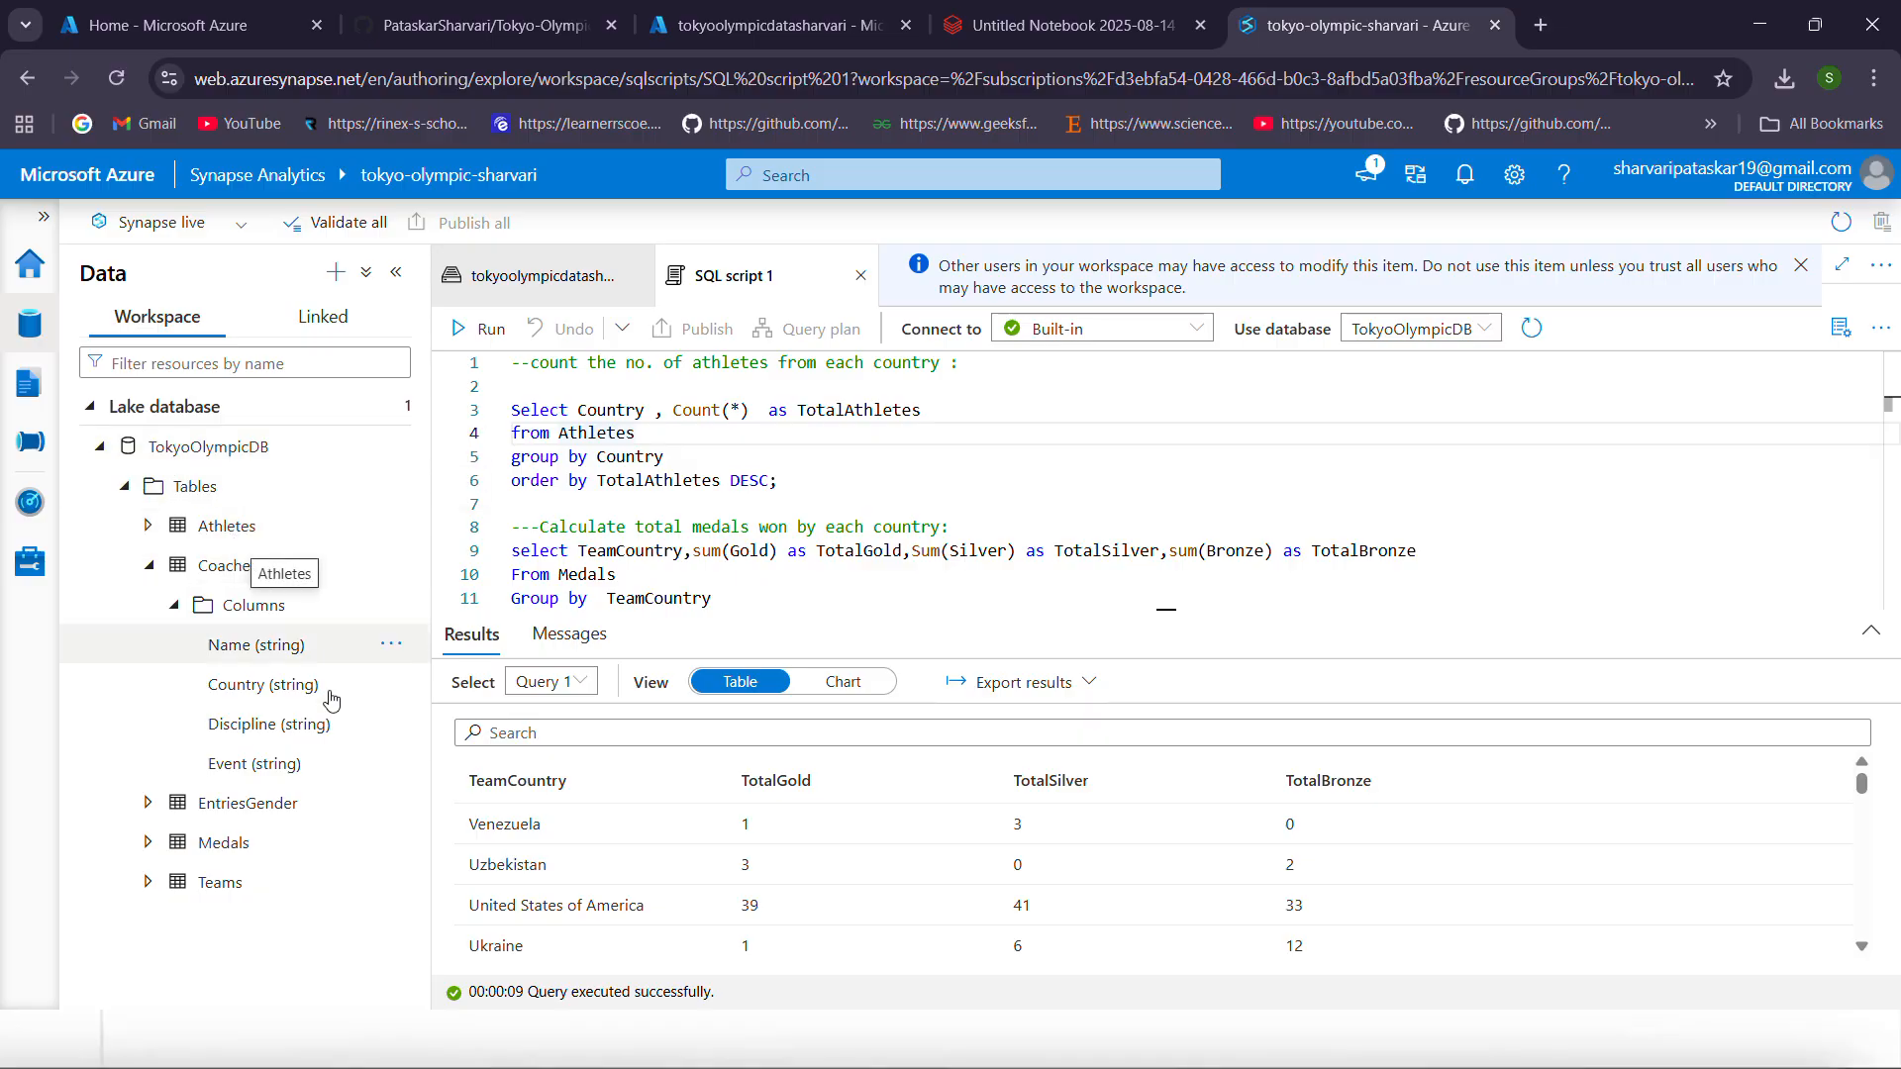
pyautogui.click(158, 528)
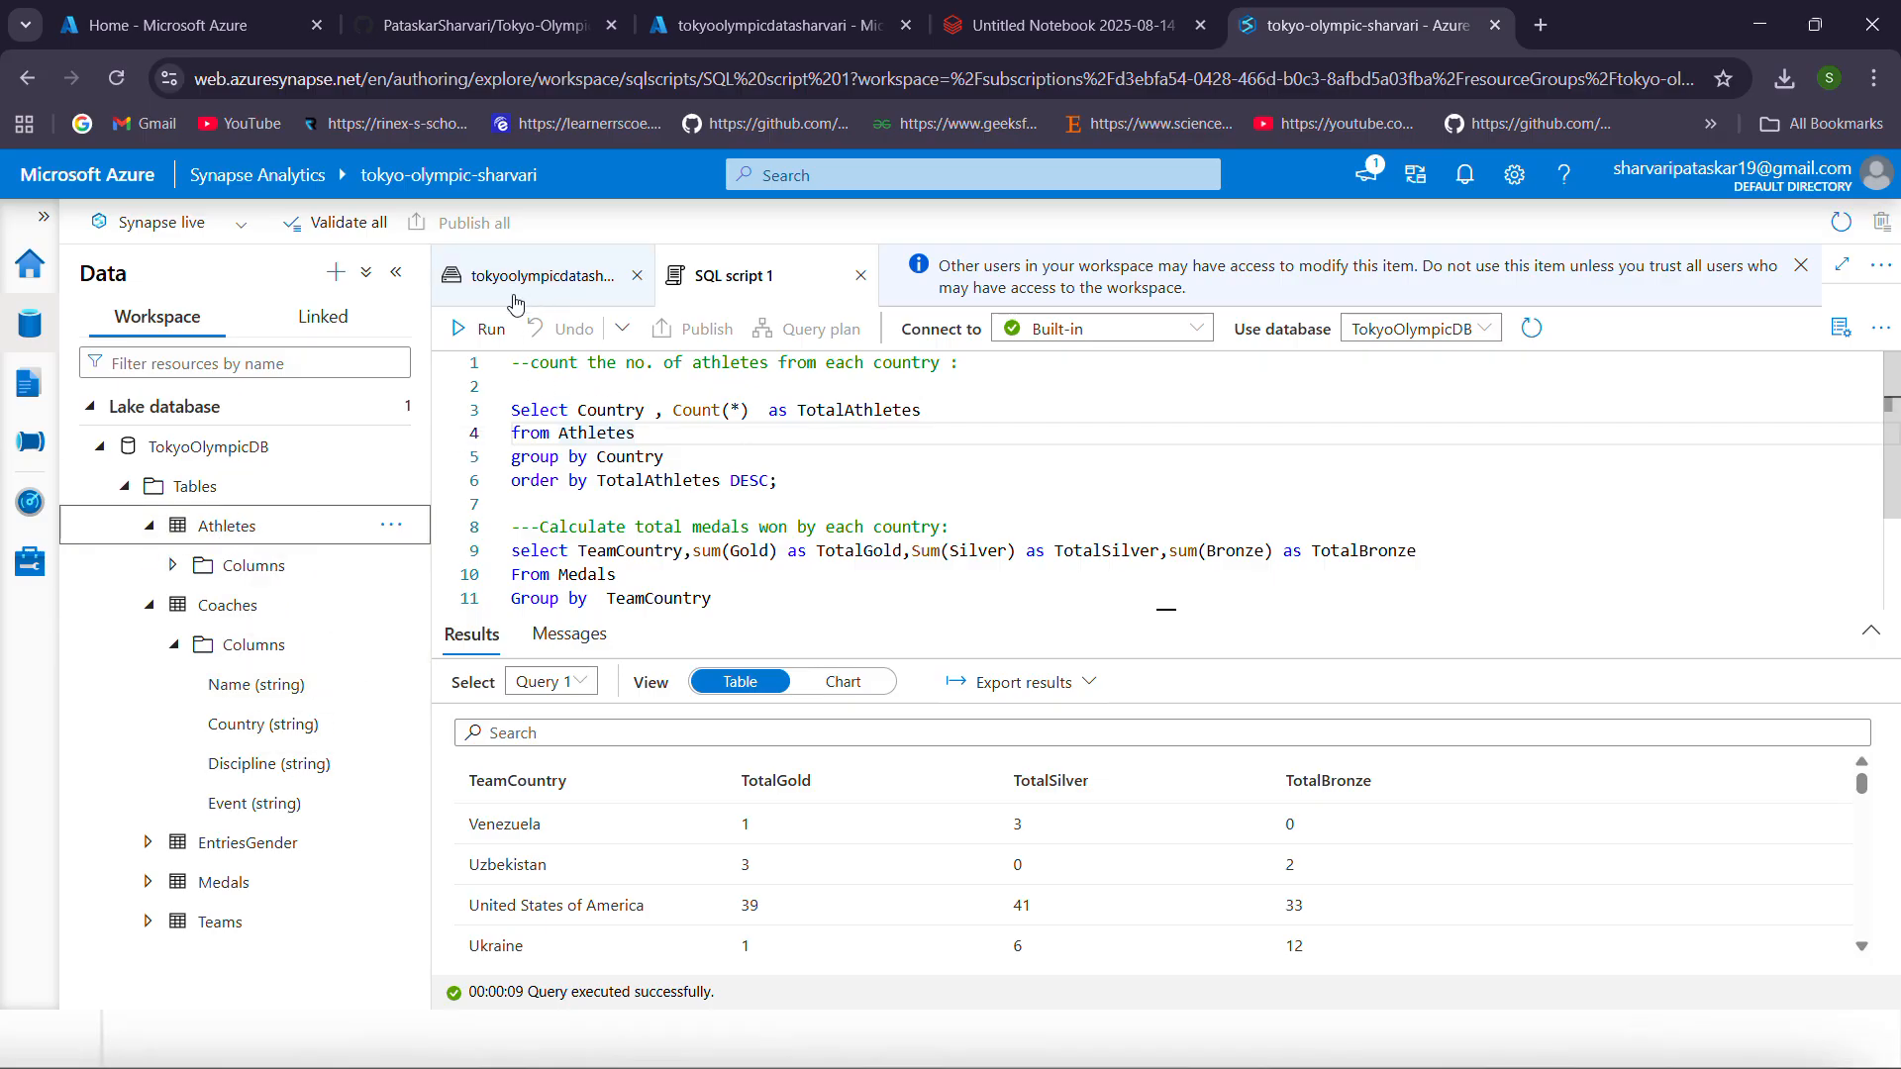
pyautogui.click(575, 276)
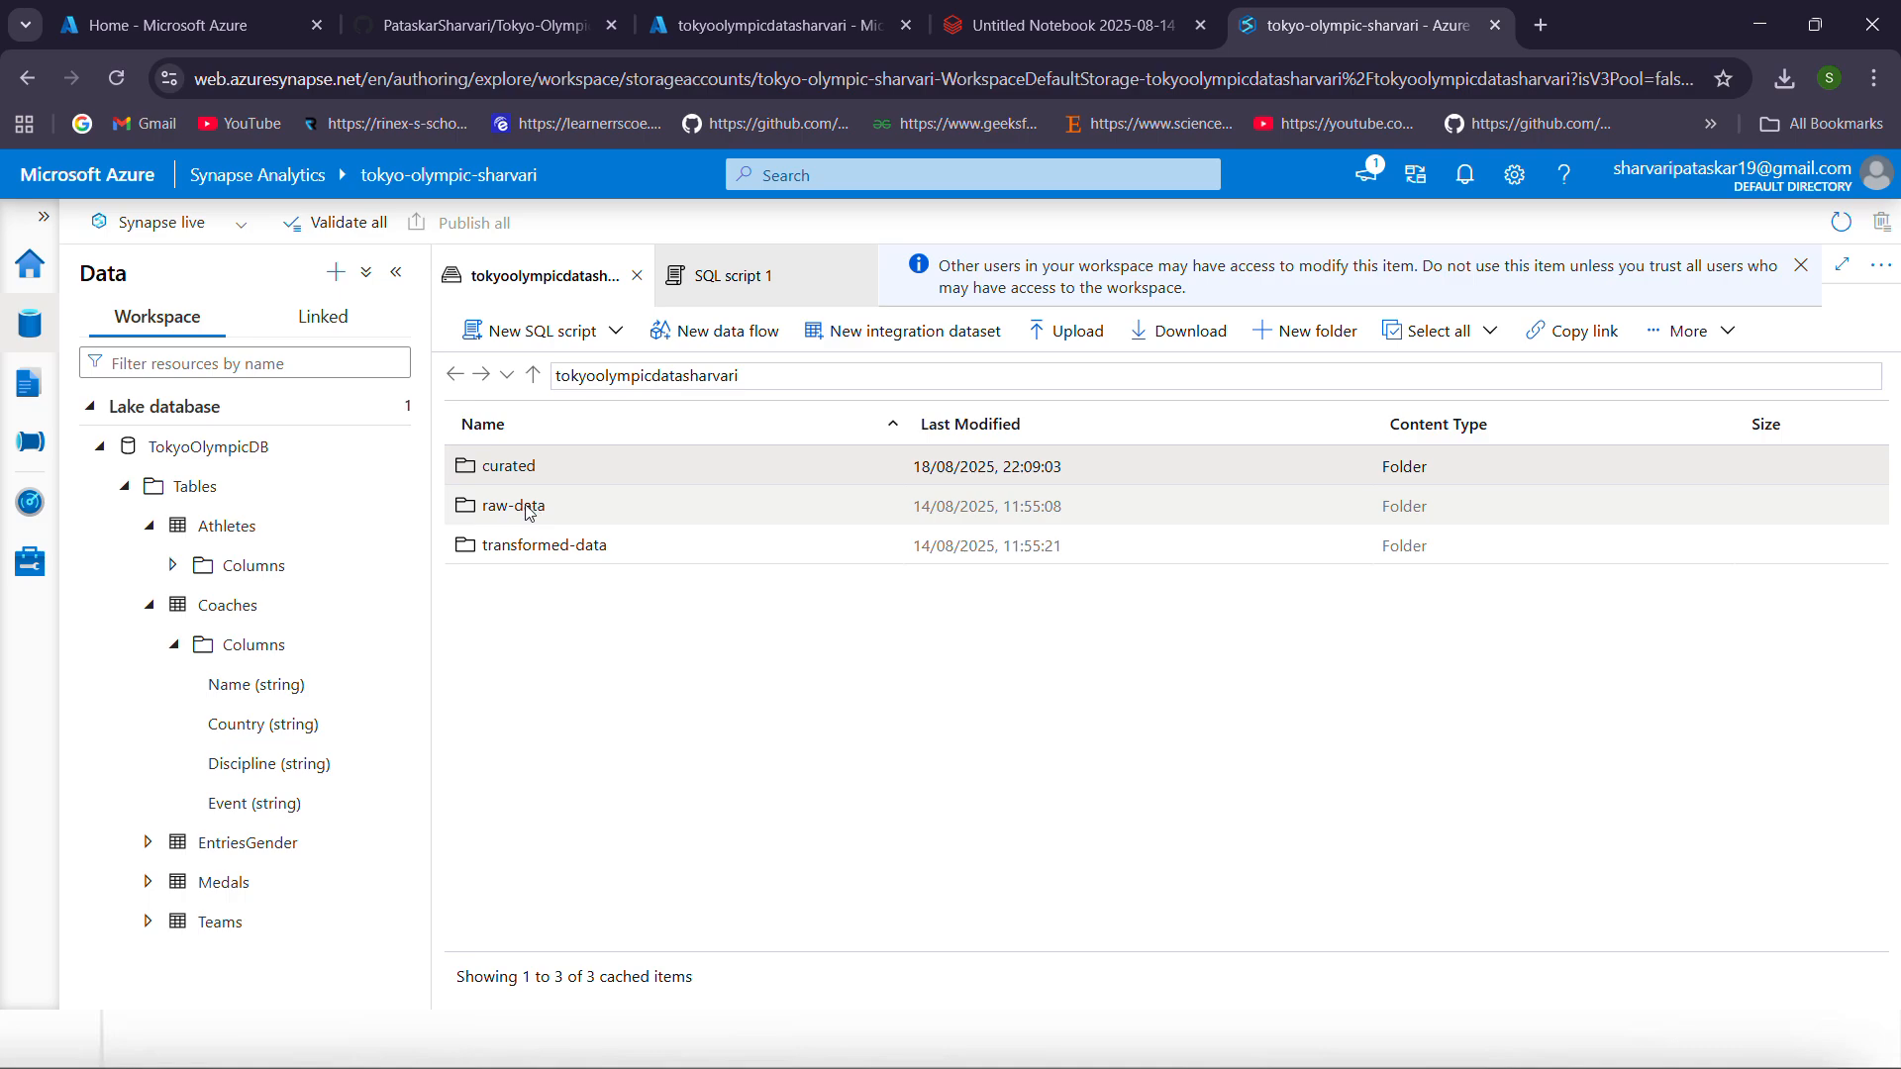
# Return to SQL script 1, highlight the query counting athletes per country, and display the Query 0 results
pyautogui.click(697, 287)
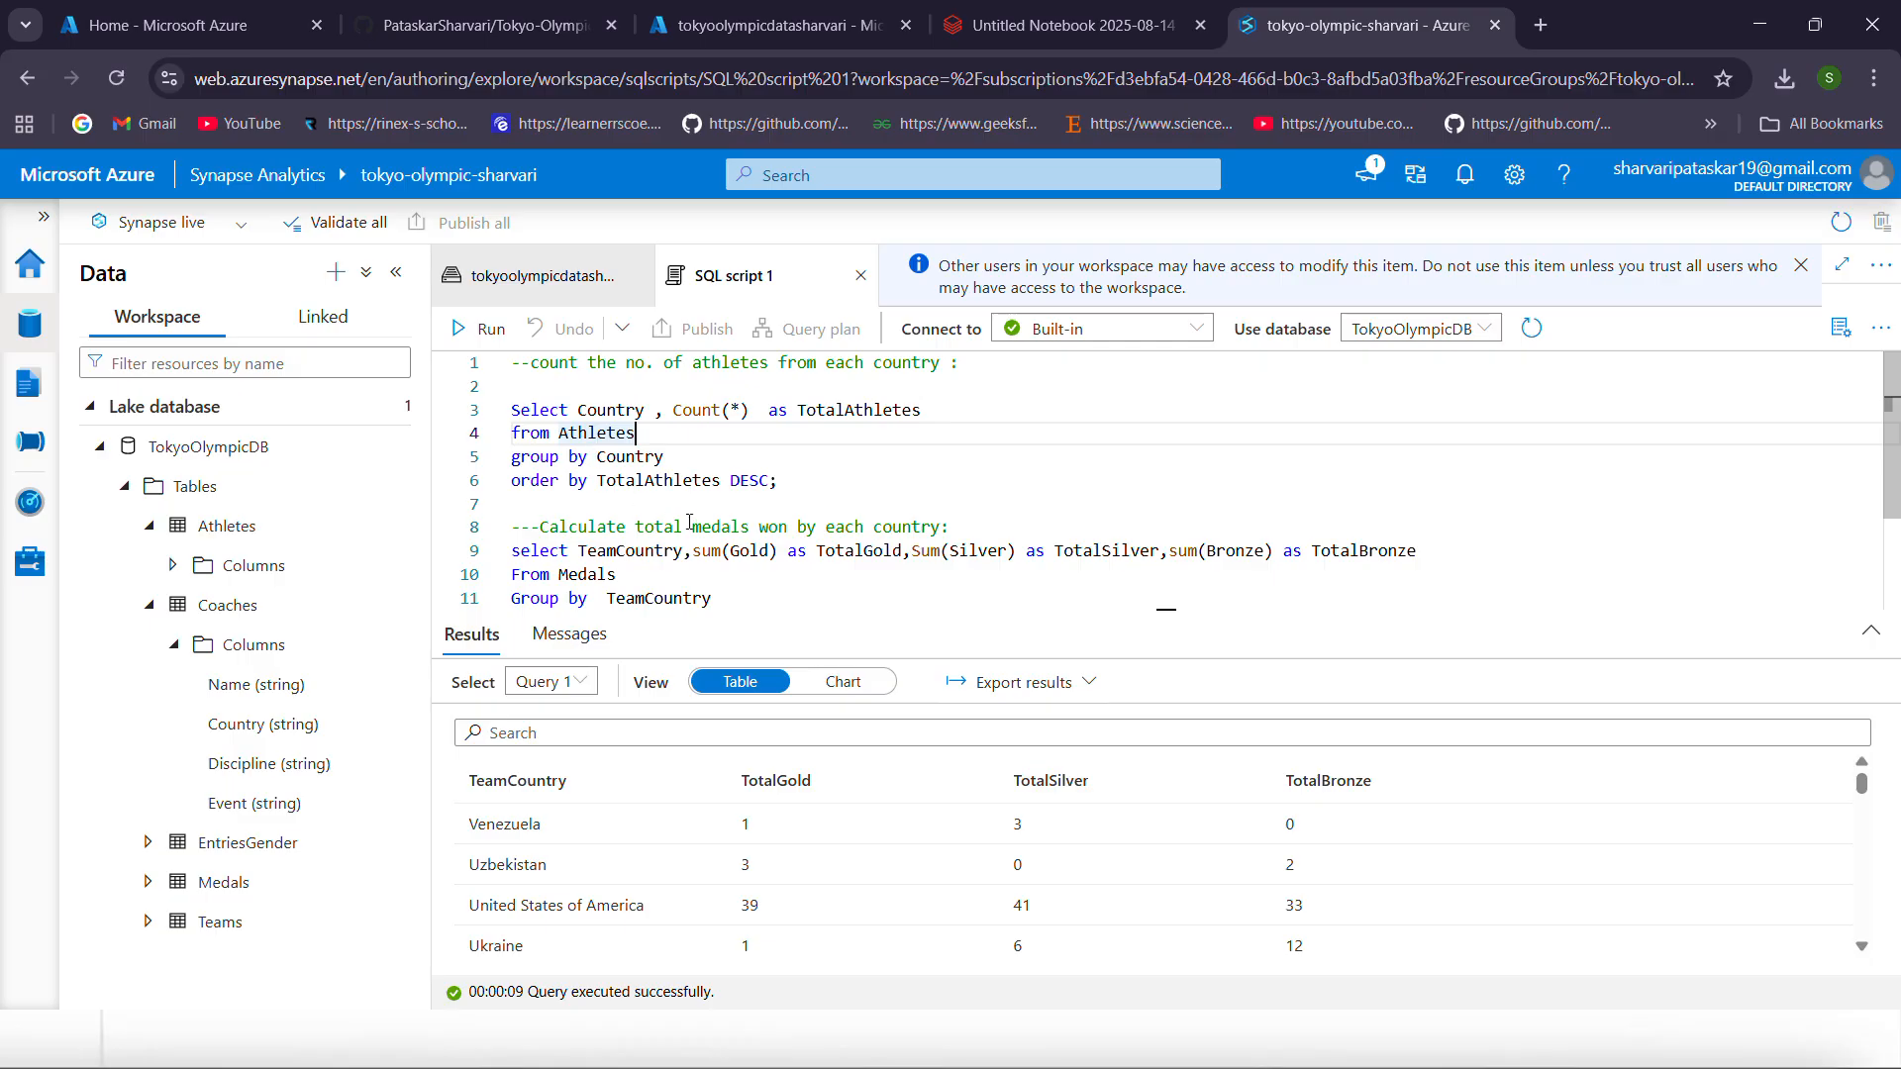
pyautogui.moveTo(525, 390); pyautogui.dragTo(787, 484)
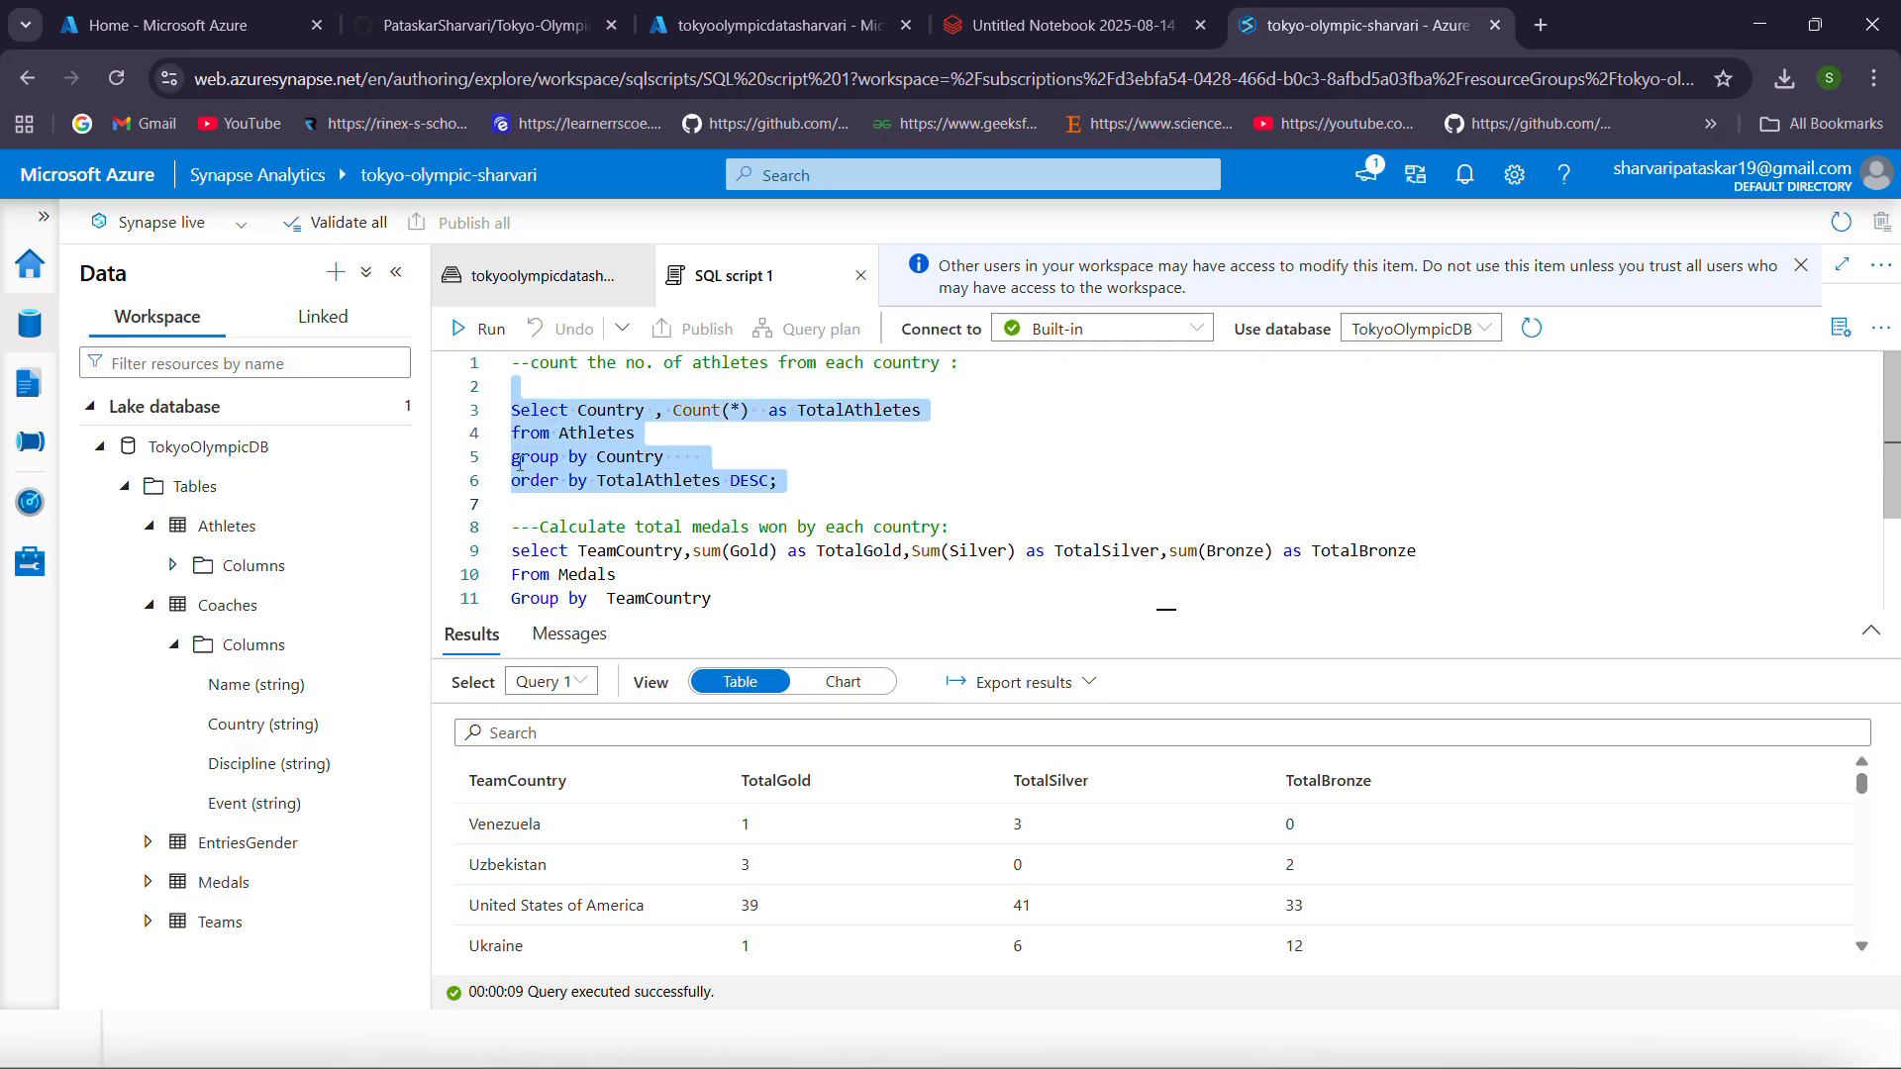
pyautogui.click(704, 482)
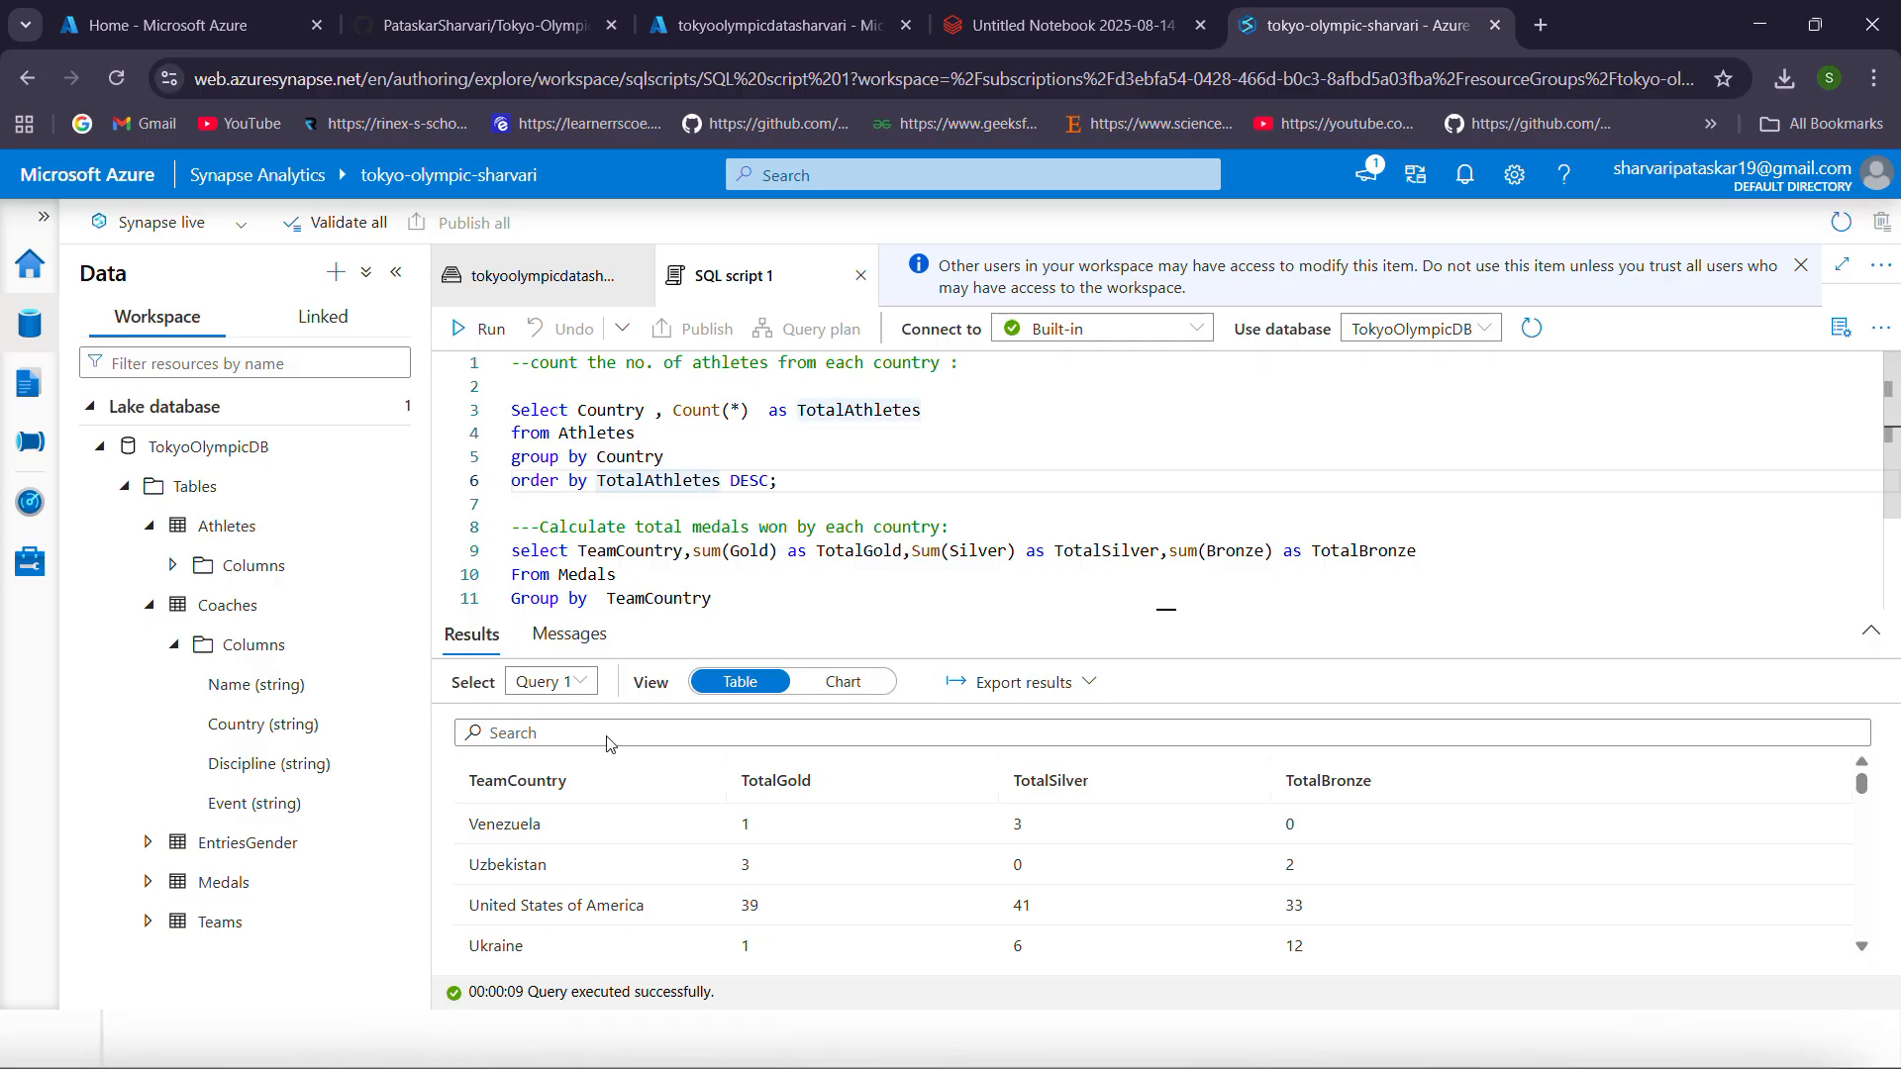
pyautogui.click(567, 685)
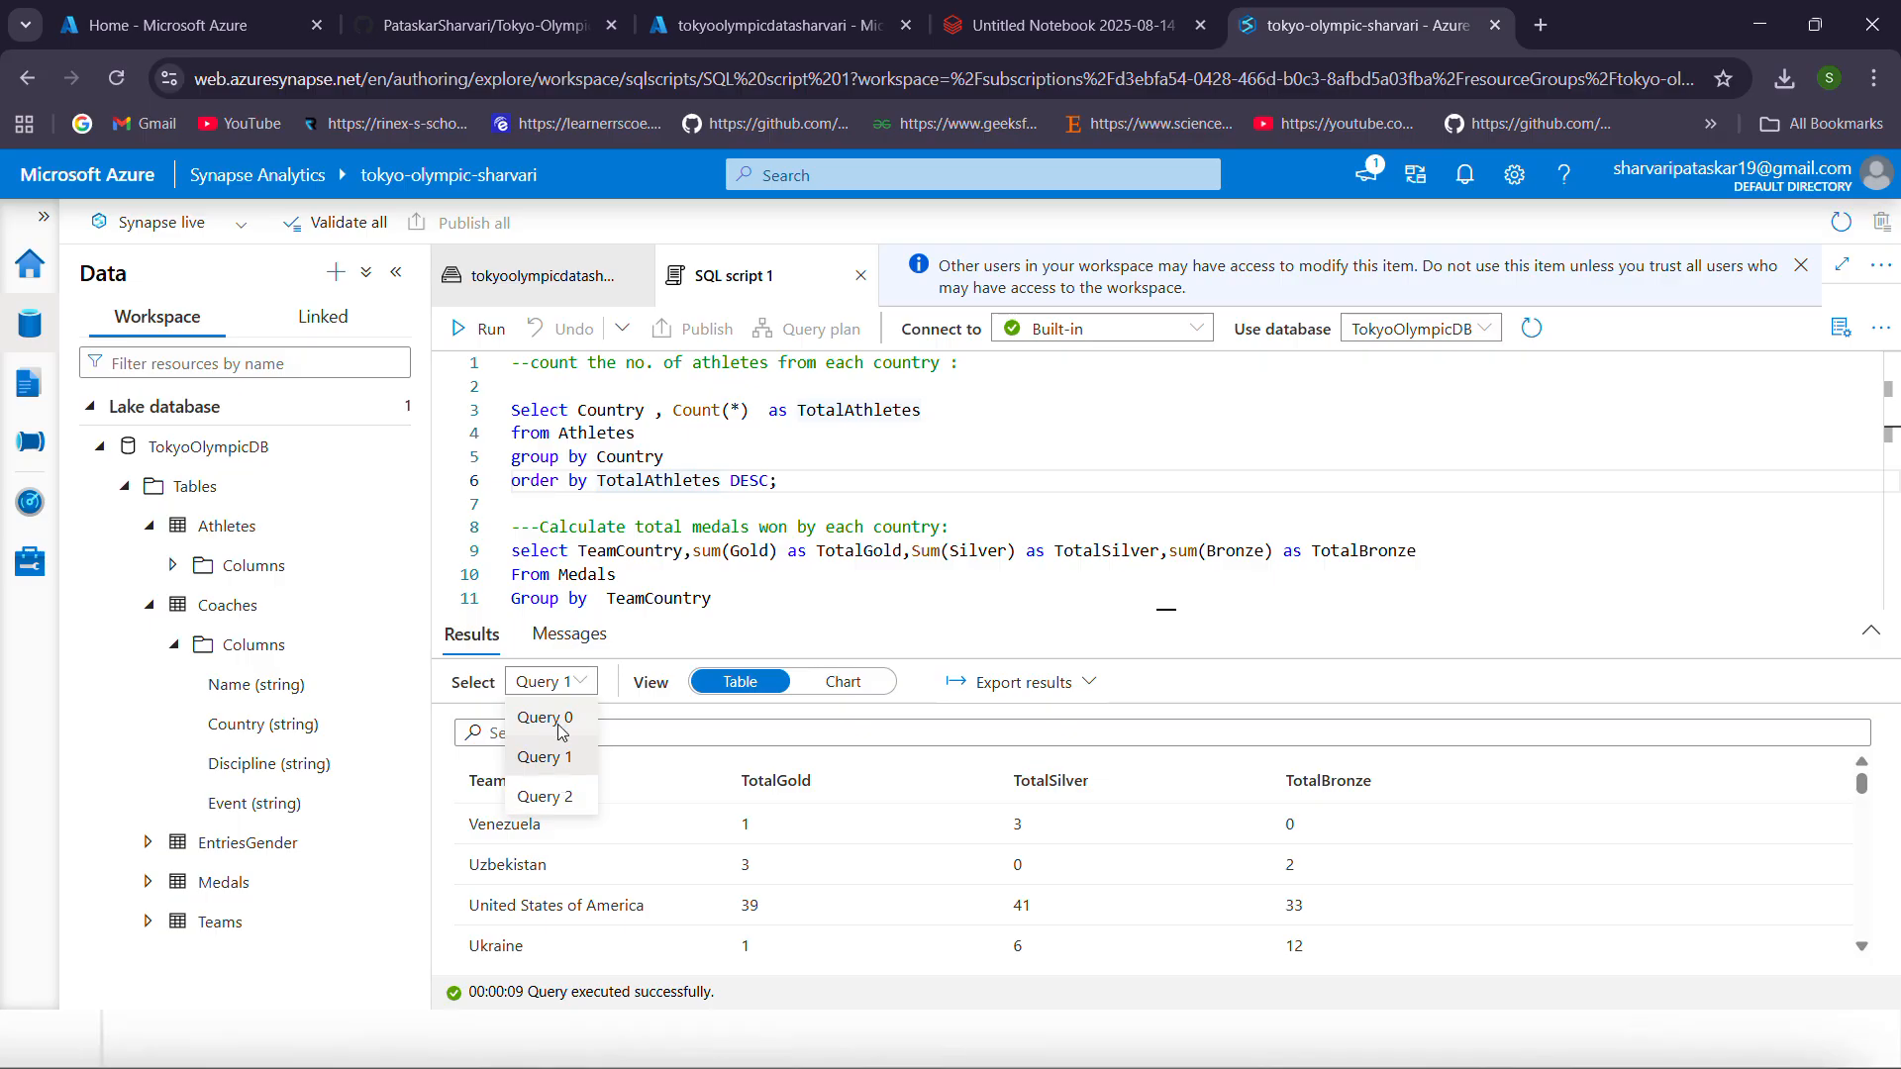
pyautogui.click(550, 721)
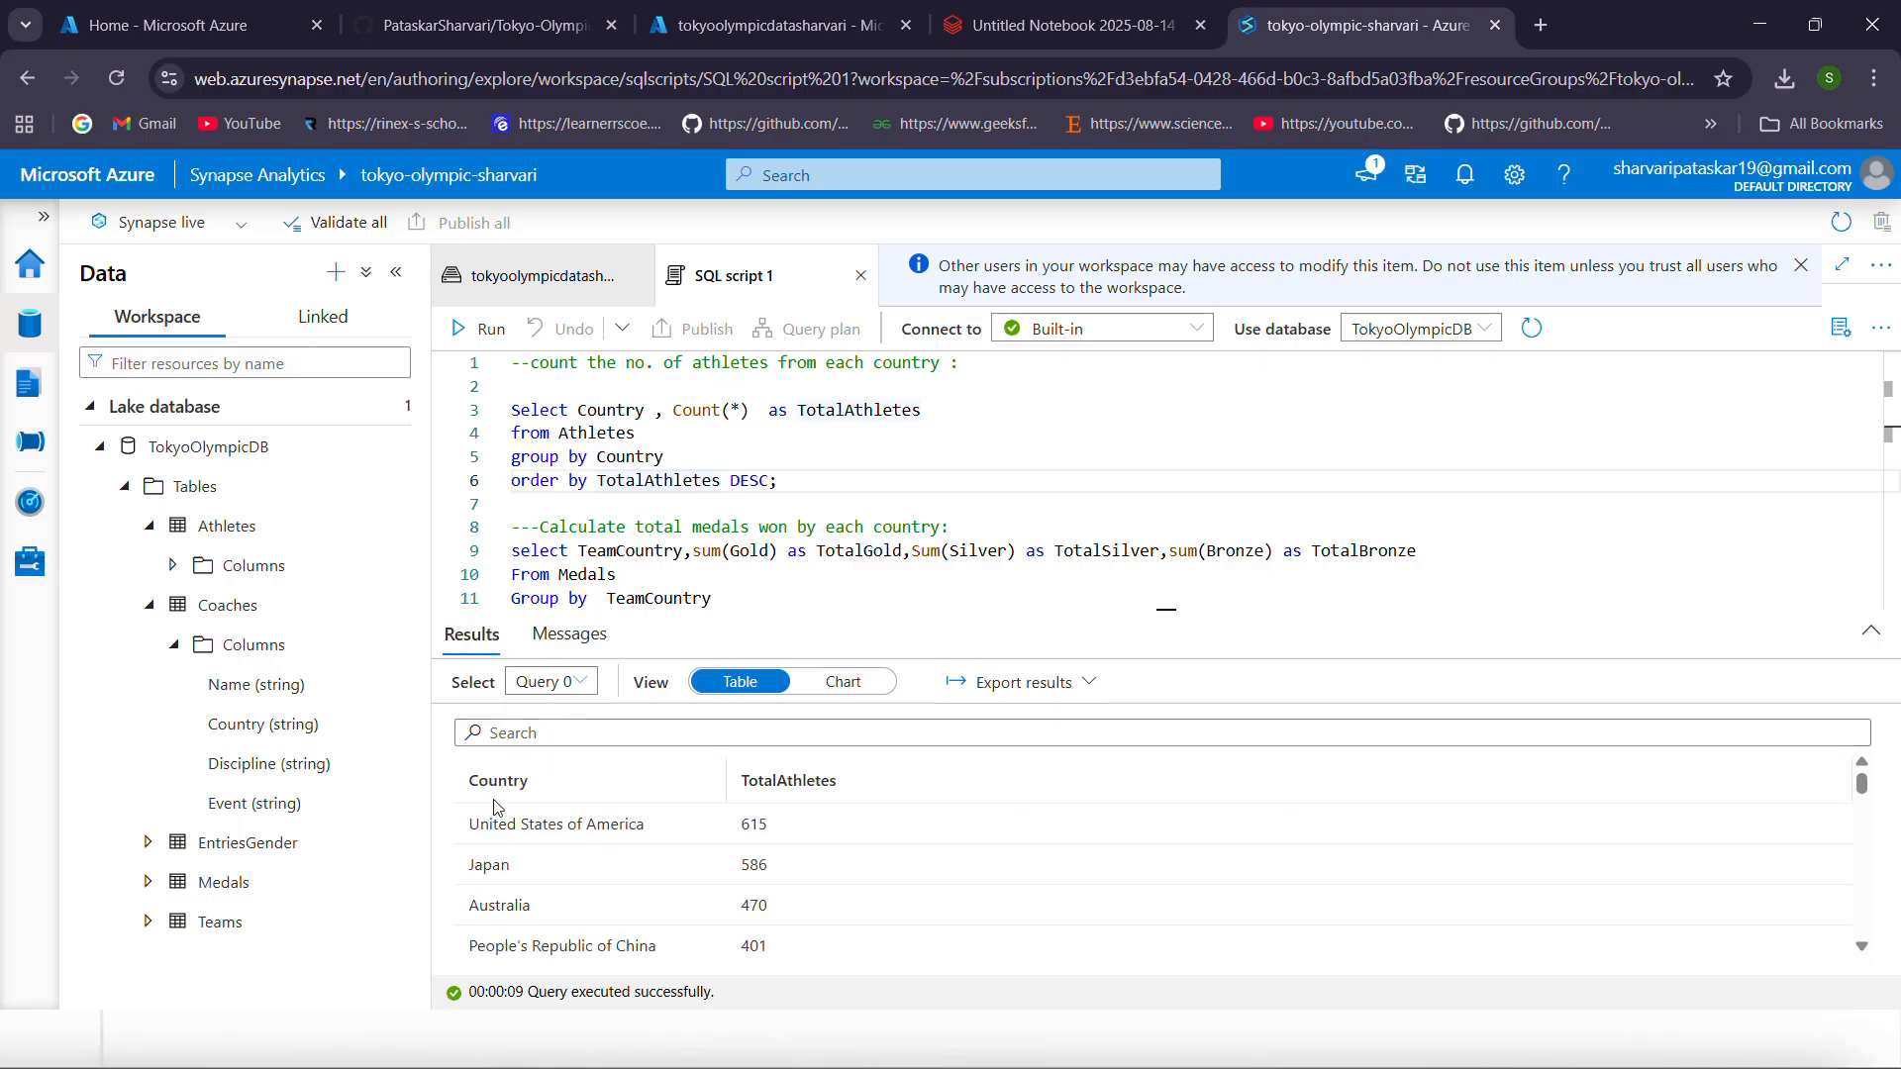
# Display the Query 1 results and highlight the SQL query calculating total medals won by each country
pyautogui.click(592, 693)
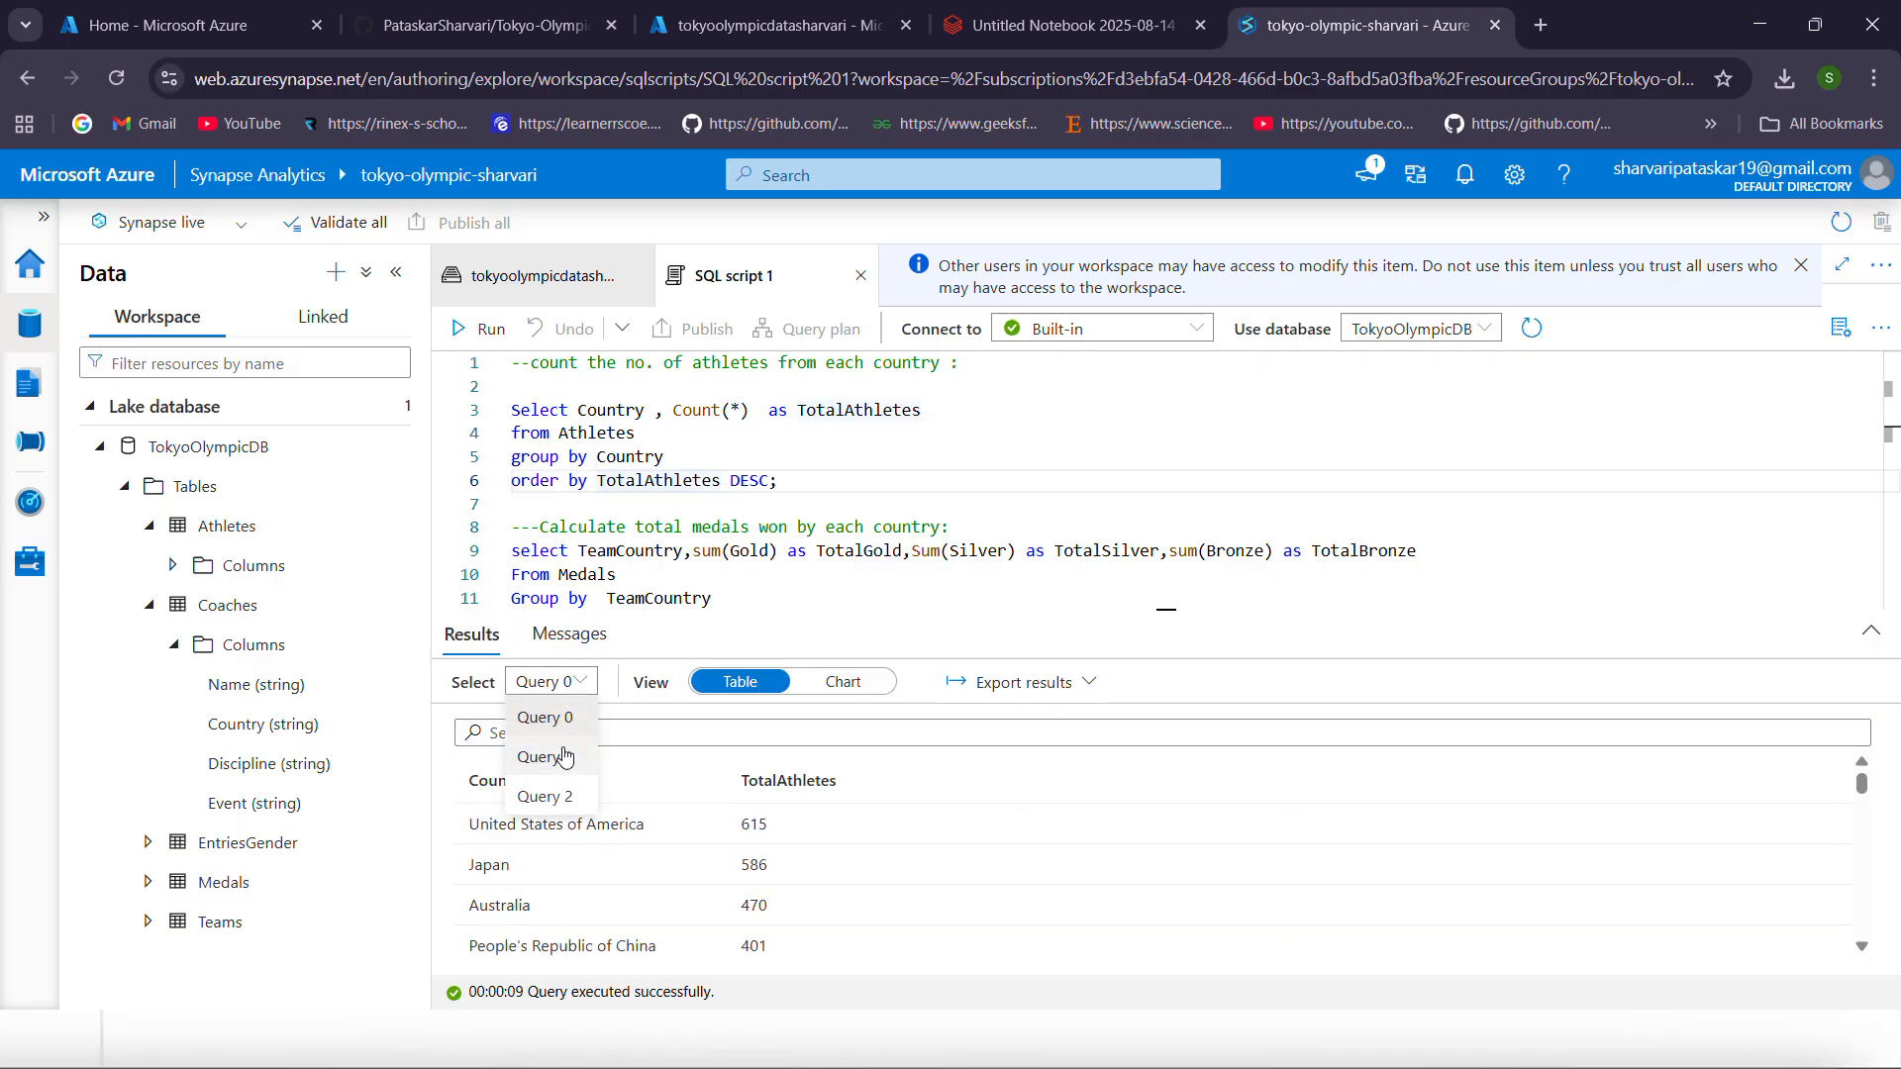
pyautogui.click(561, 758)
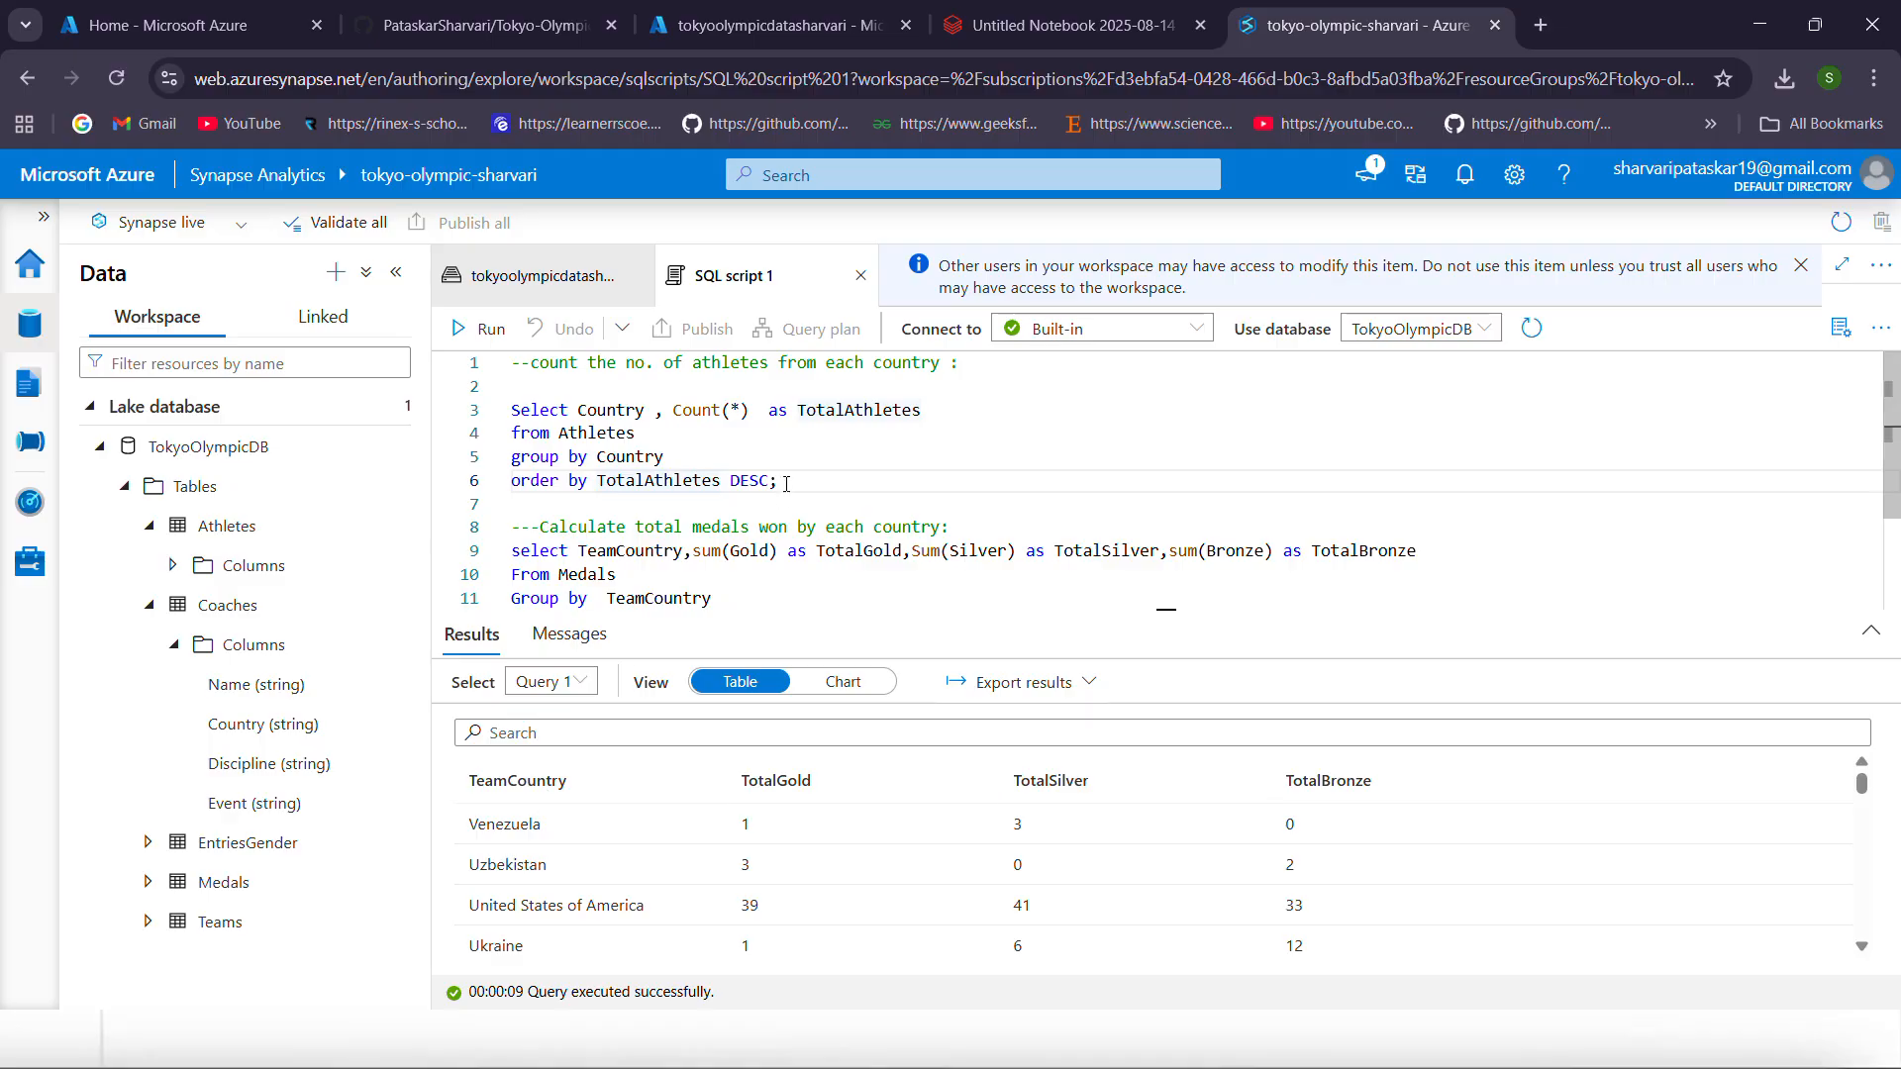
pyautogui.scroll(-3, 779, 507)
pyautogui.scroll(3, 779, 507)
pyautogui.scroll(-3, 634, 408)
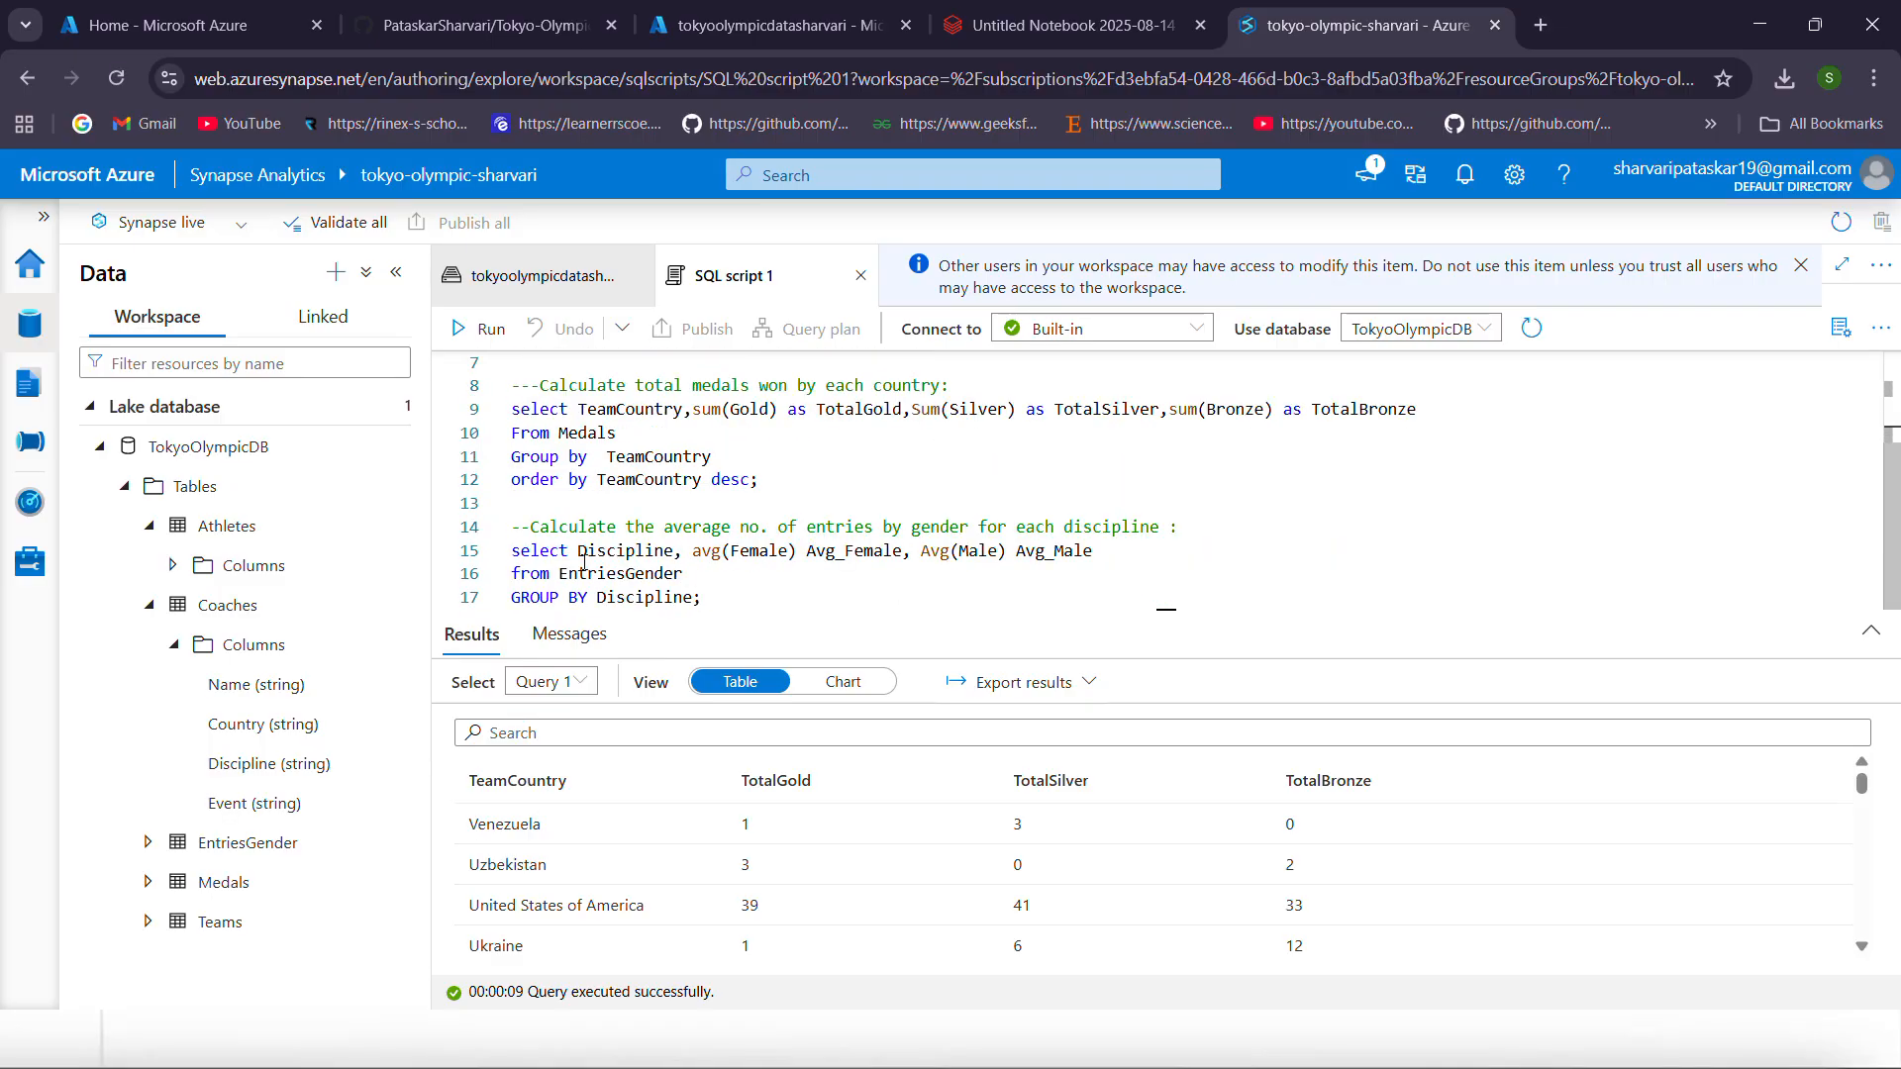
pyautogui.scroll(1, 532, 598)
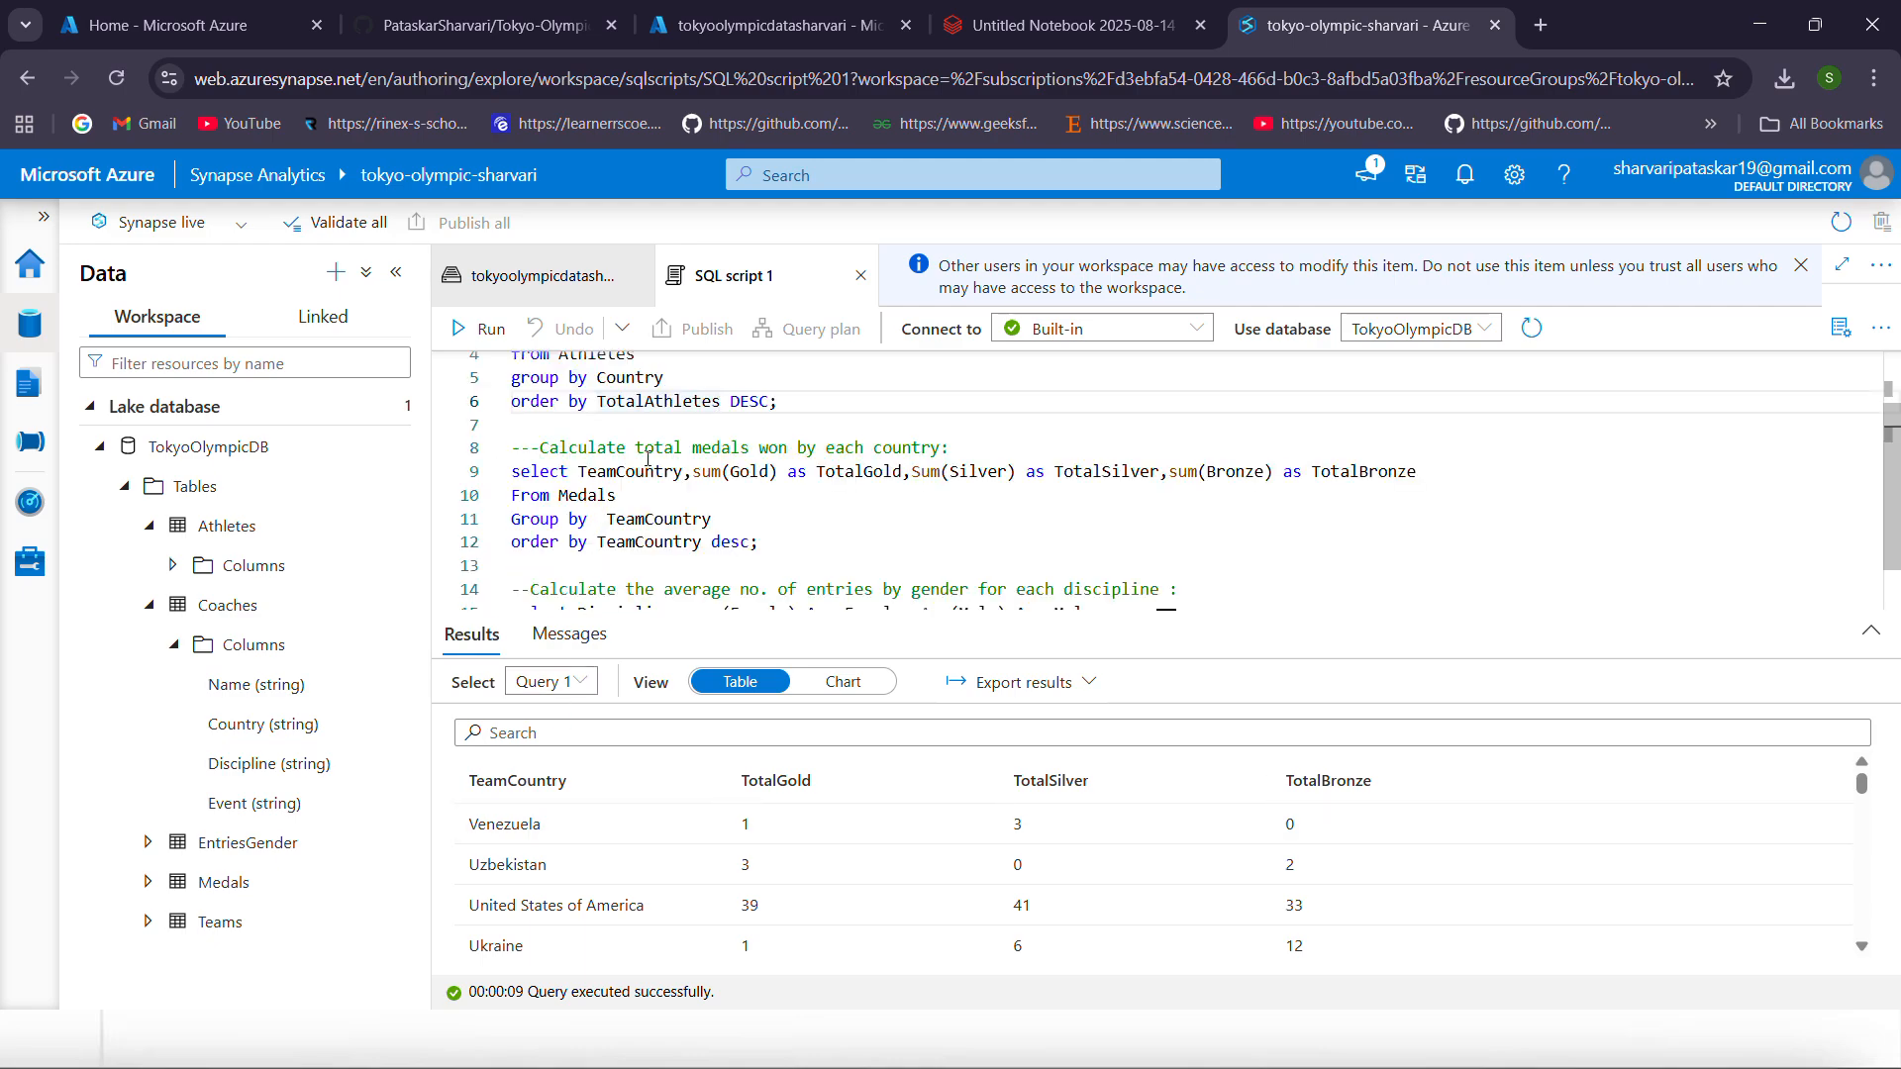
pyautogui.moveTo(788, 550); pyautogui.dragTo(481, 453)
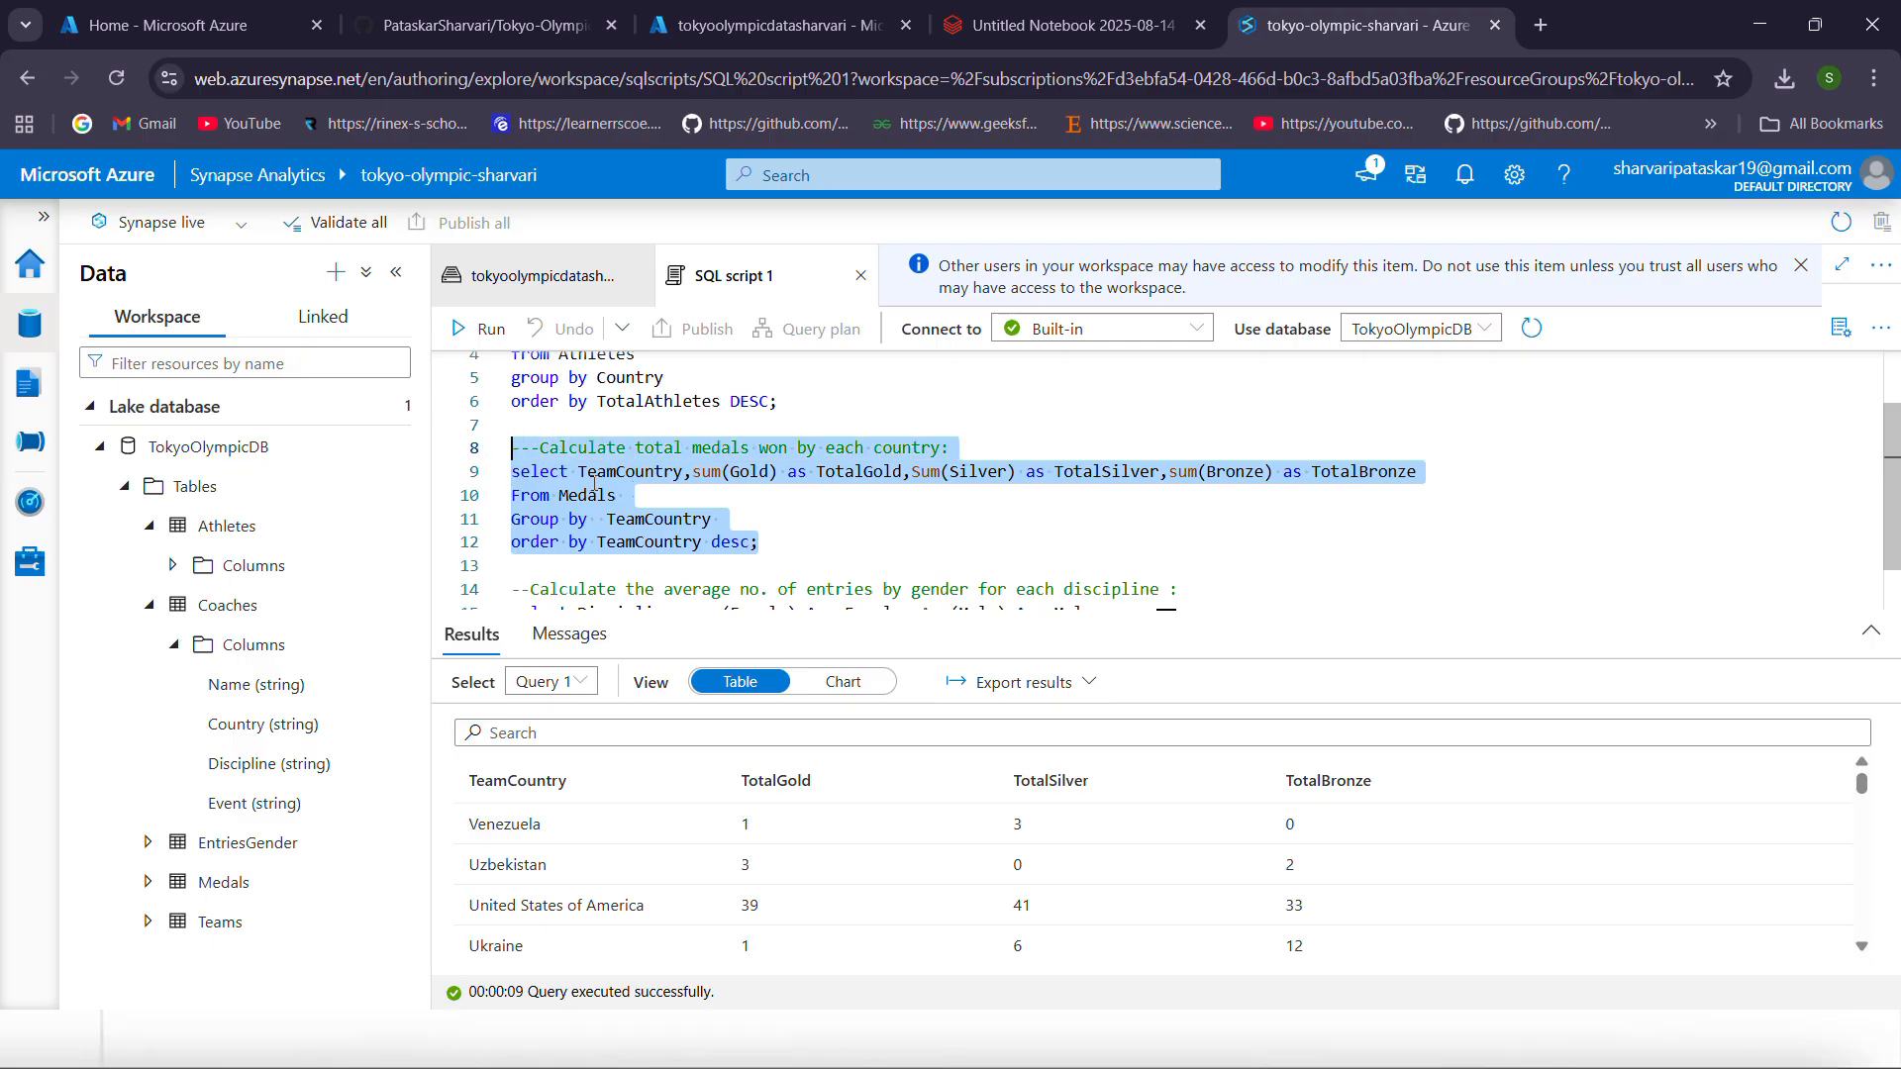
pyautogui.click(705, 498)
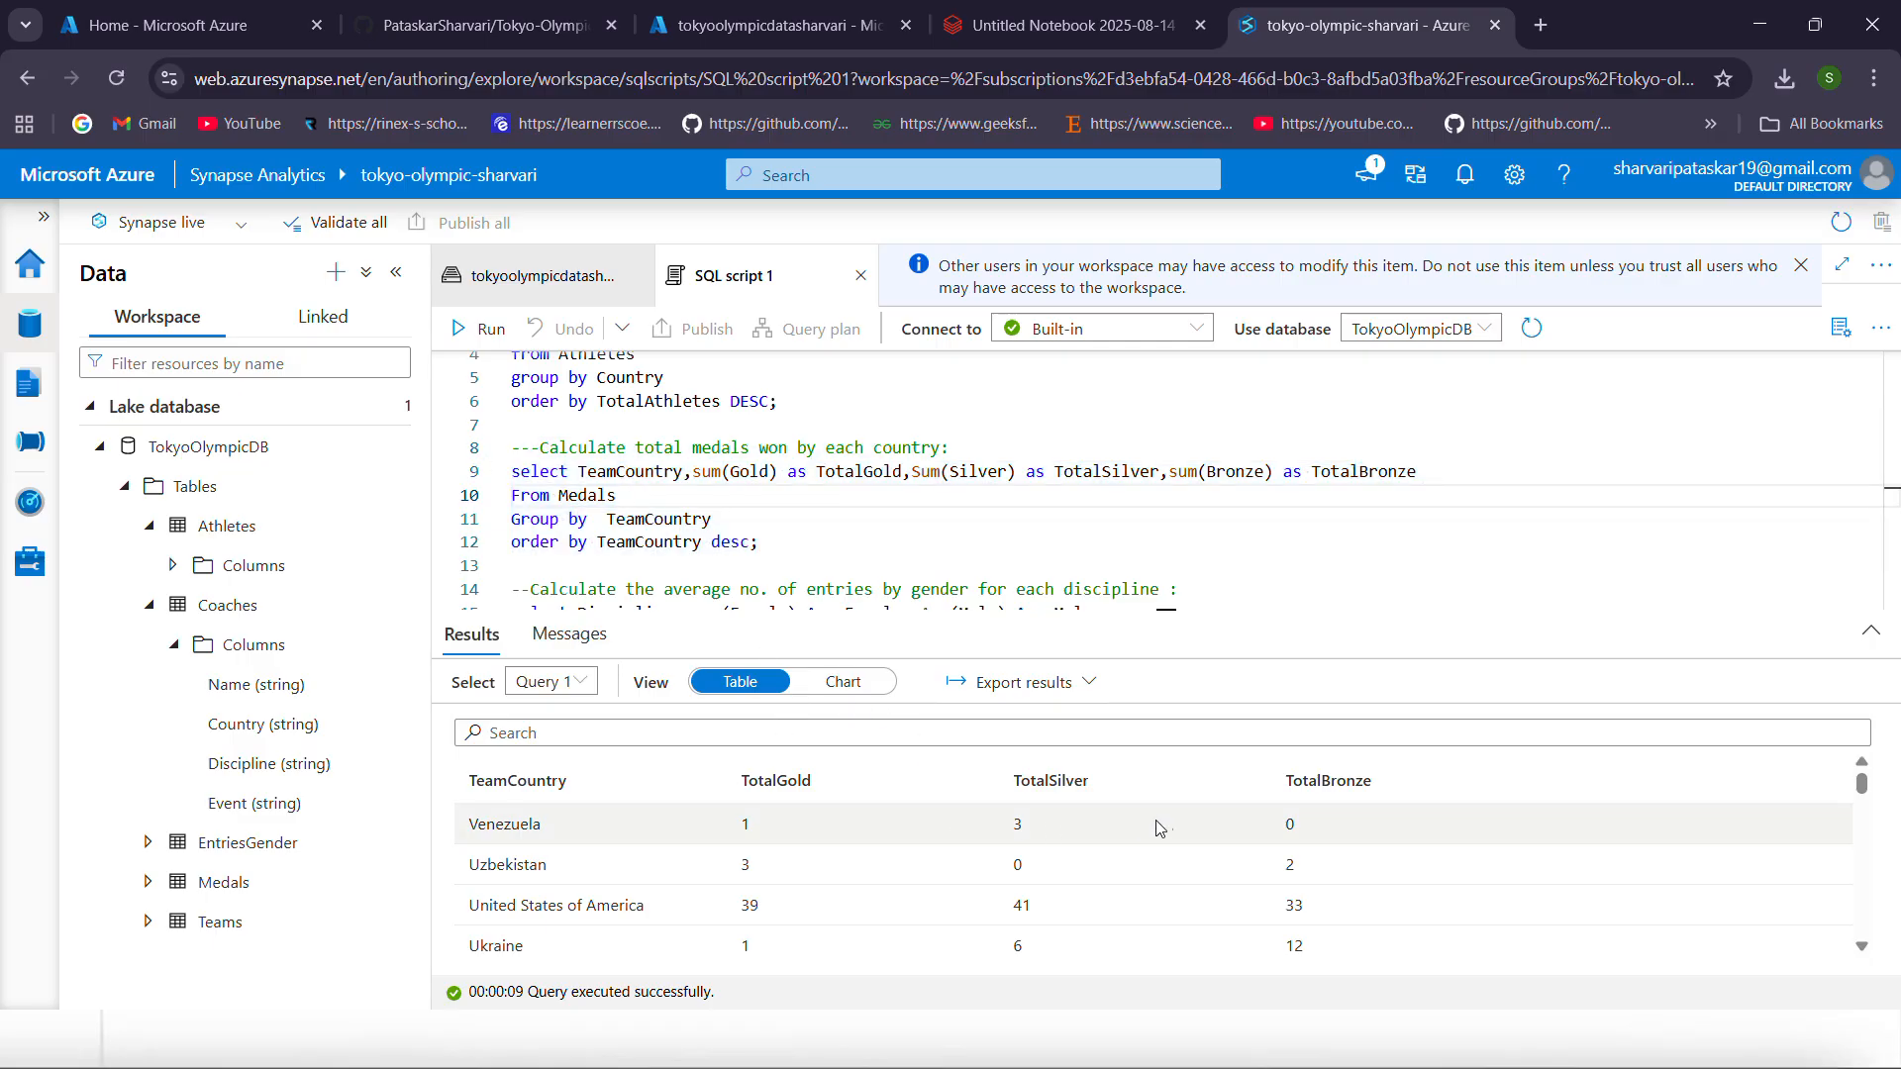
# Show the medal totals as a chart and reduce the browser zoom until the whole chart and its legend fit
pyautogui.click(861, 685)
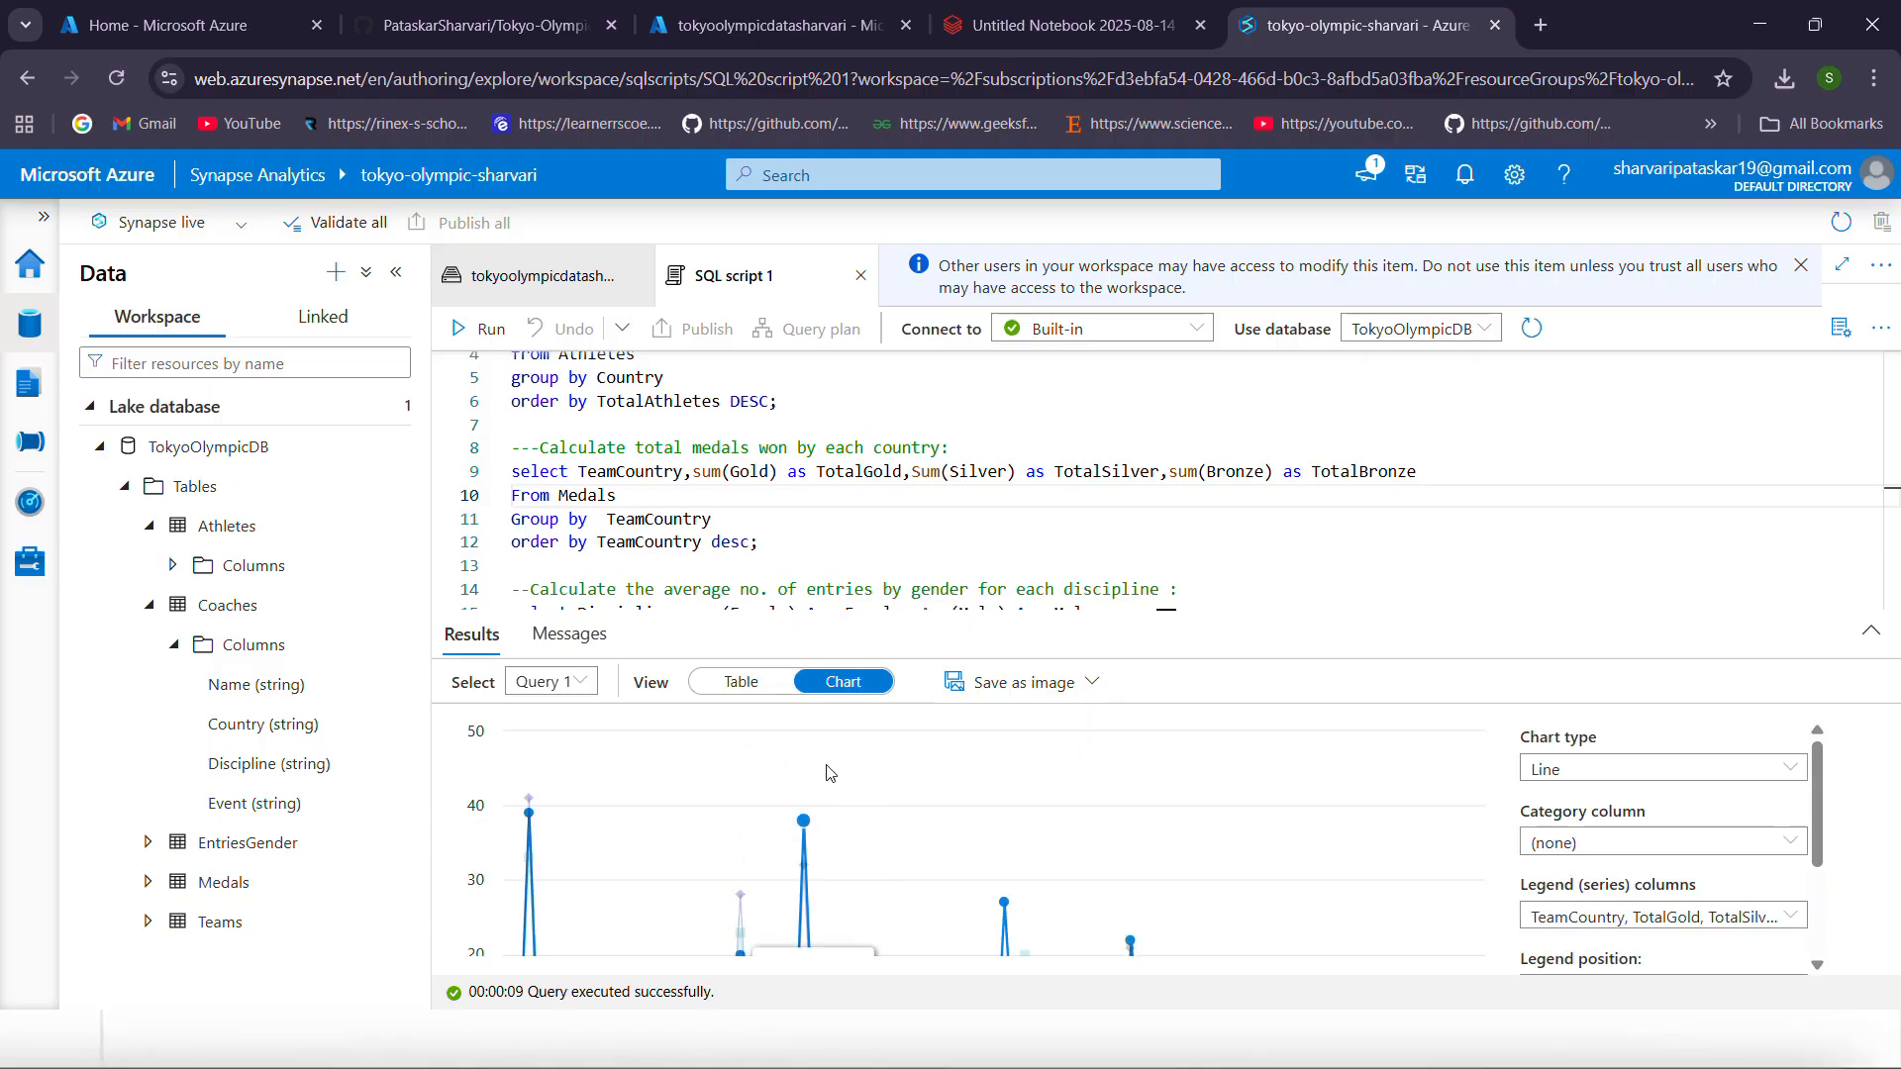
pyautogui.scroll(-3, 1814, 796)
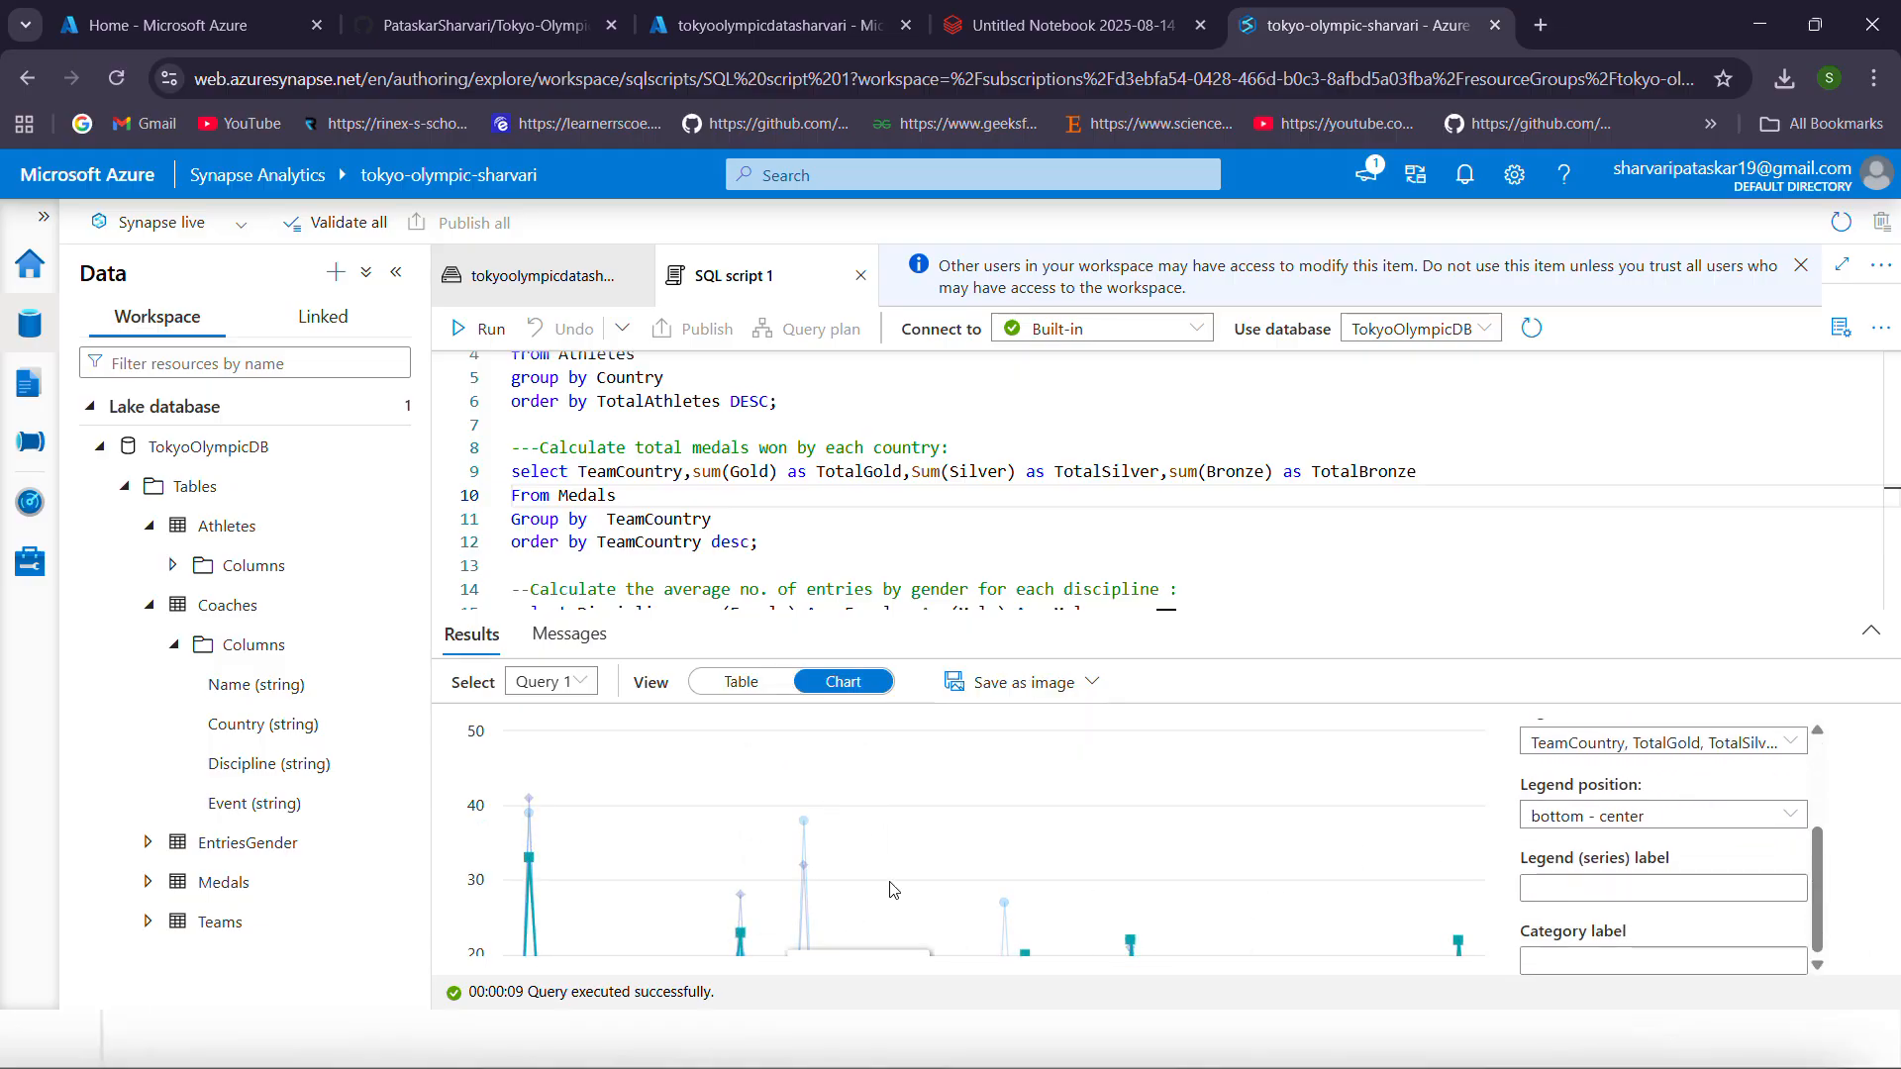
pyautogui.click(1874, 78)
pyautogui.click(1719, 576)
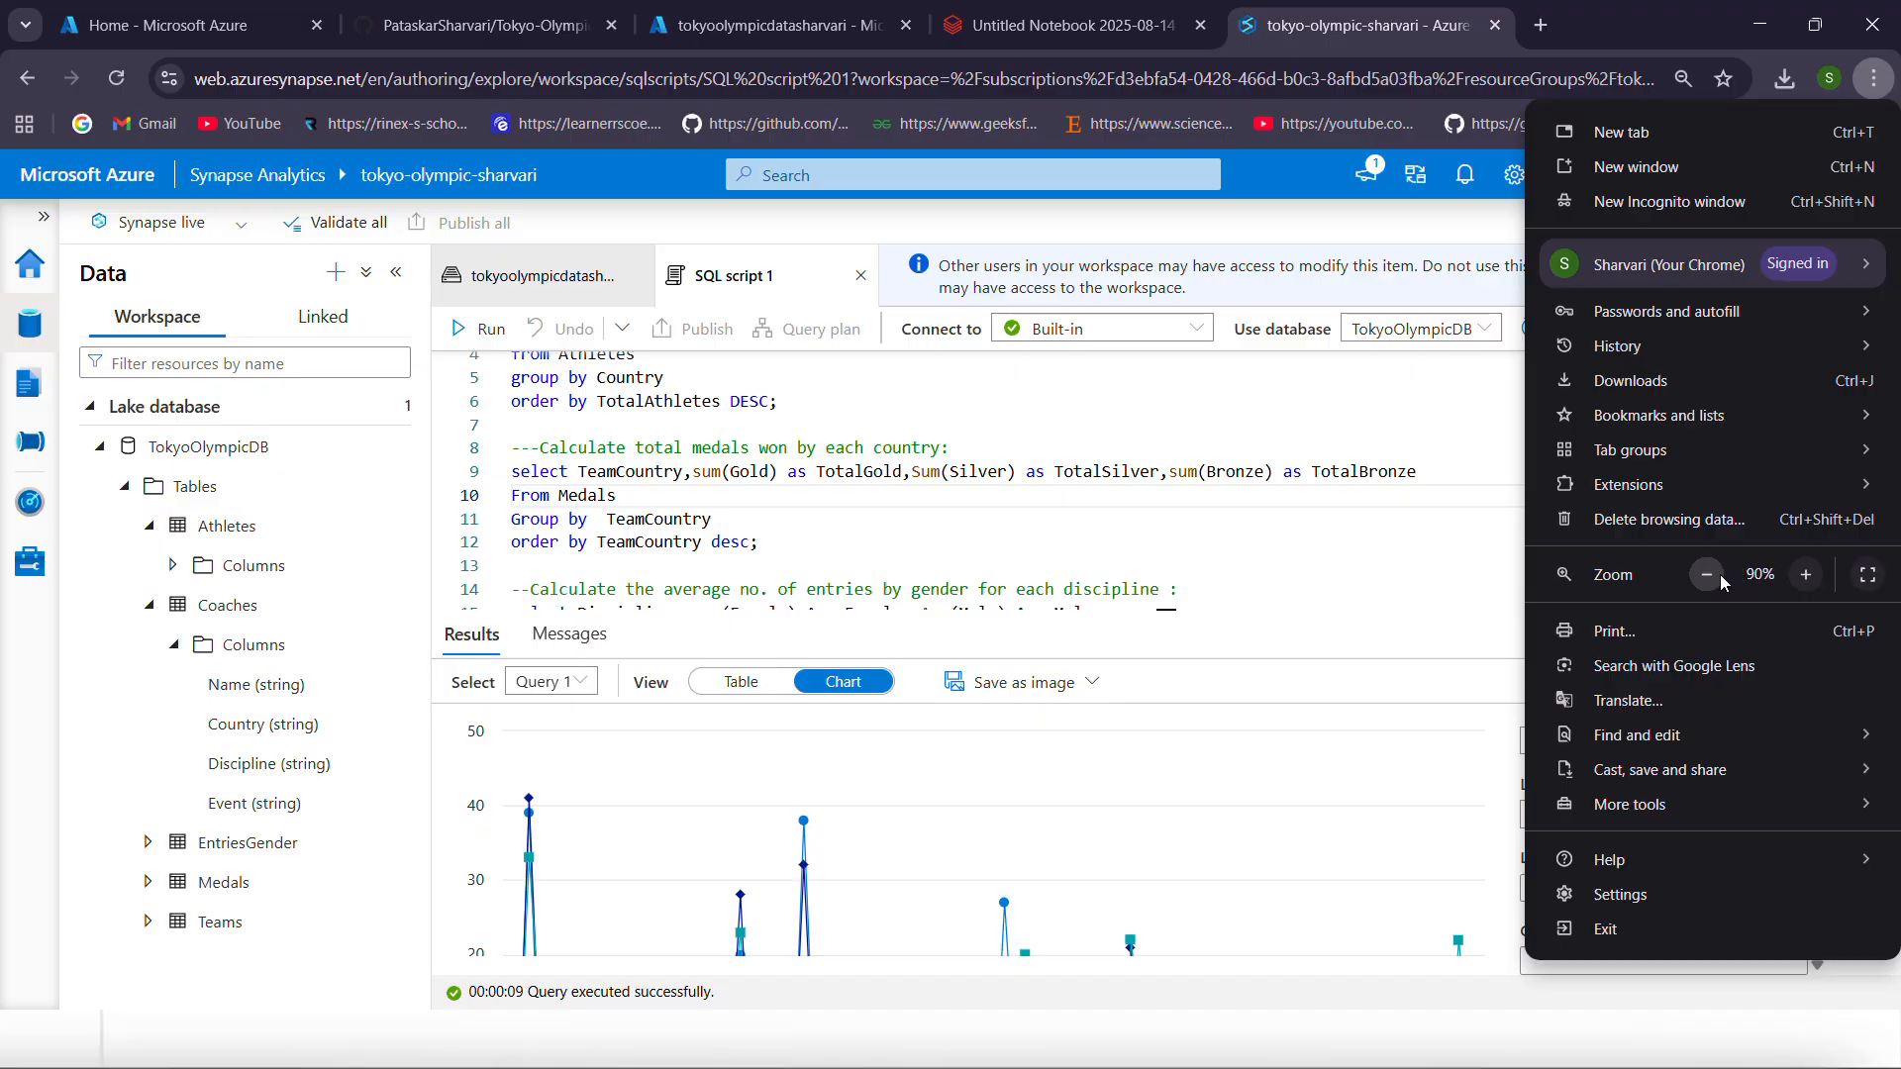
pyautogui.click(1719, 576)
pyautogui.click(1464, 580)
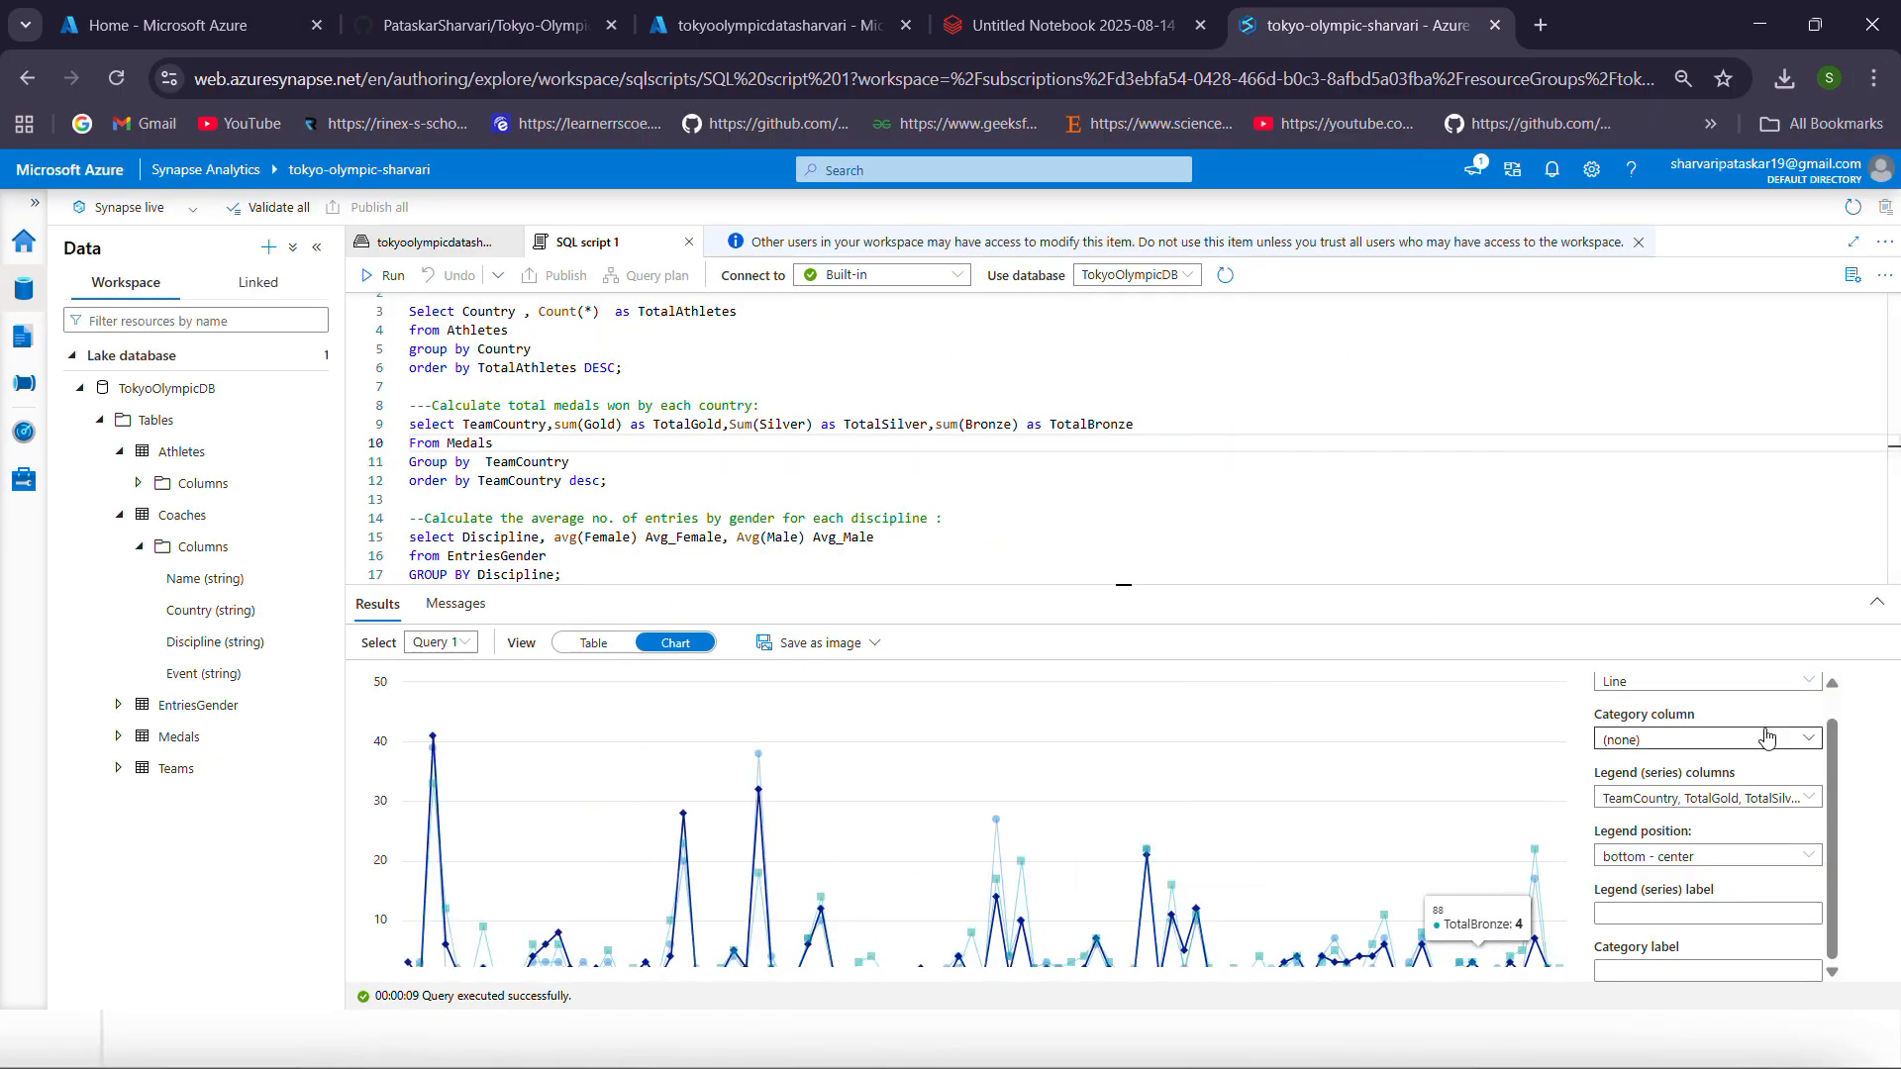
pyautogui.click(1874, 78)
pyautogui.click(1707, 575)
pyautogui.click(1707, 575)
pyautogui.click(535, 889)
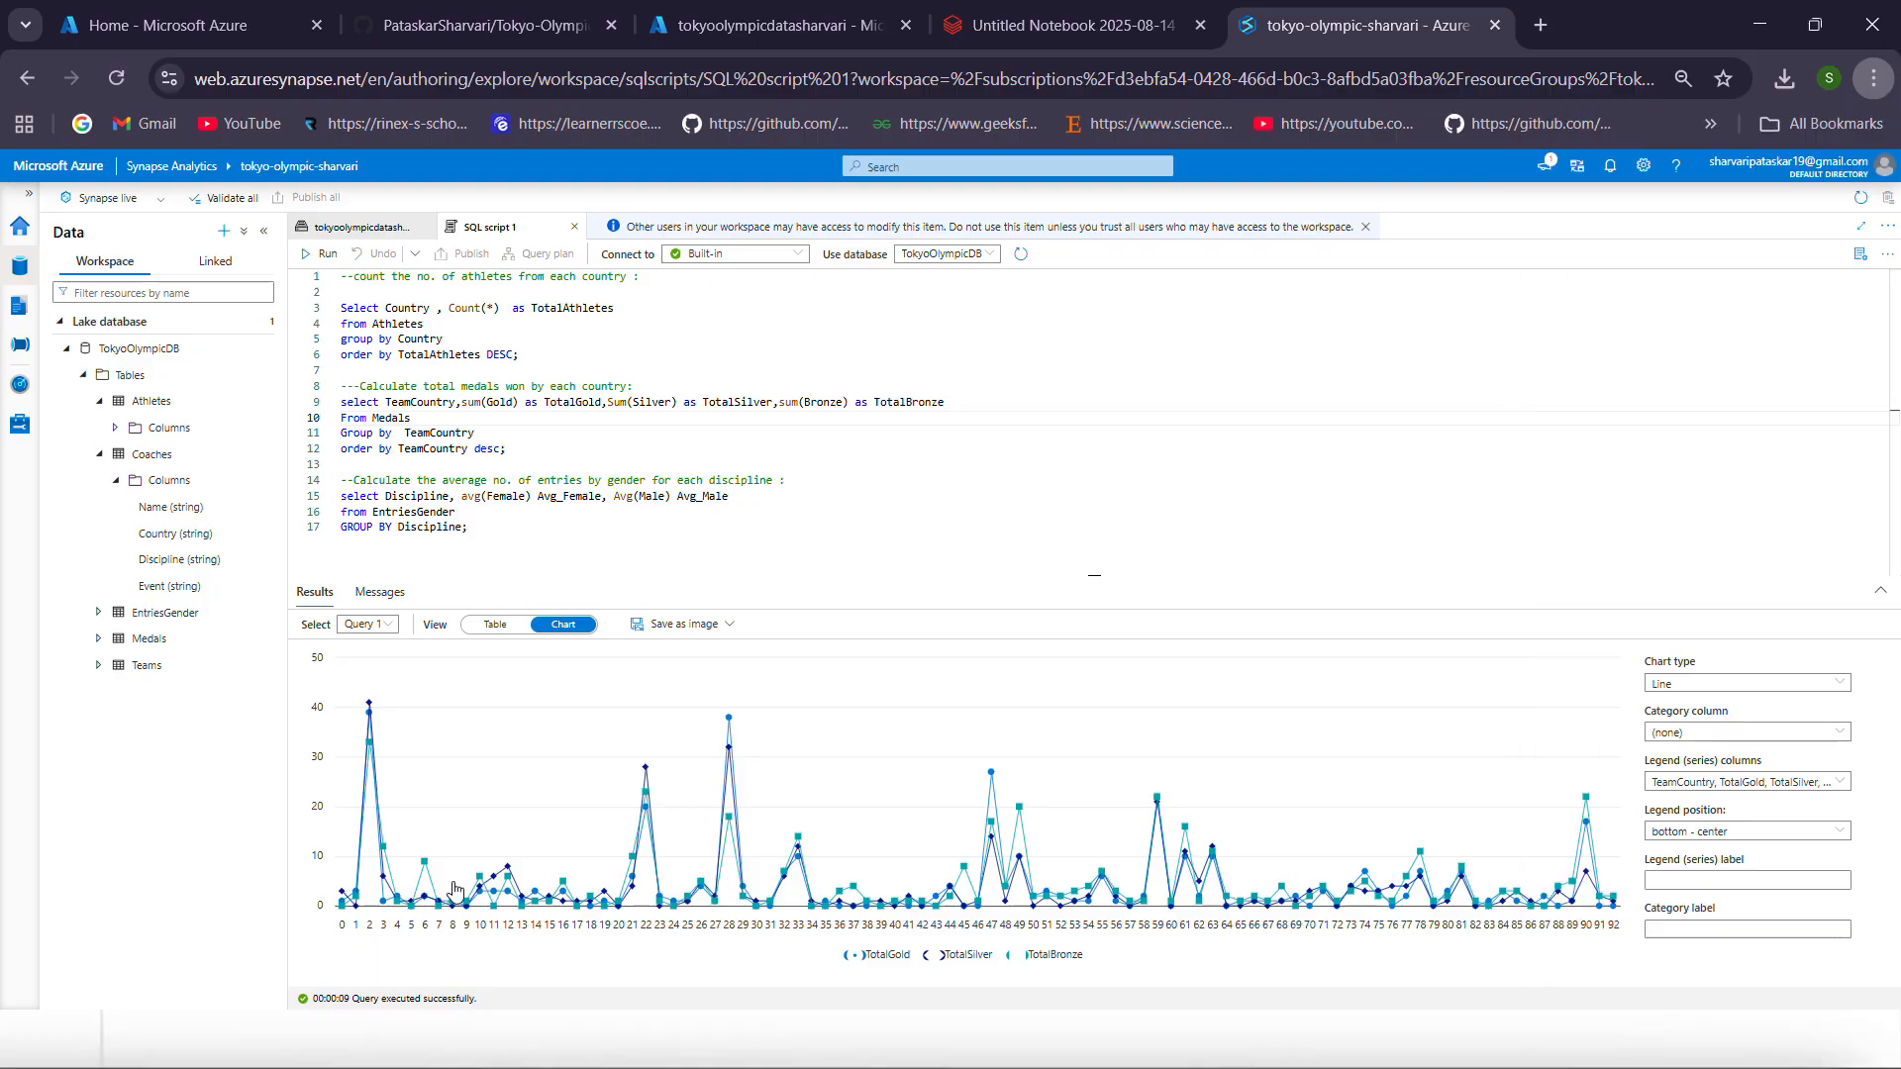
# Display the Query 2 results as a table, look over the average entries by gender per discipline, and show them as a chart
pyautogui.click(492, 625)
pyautogui.click(366, 624)
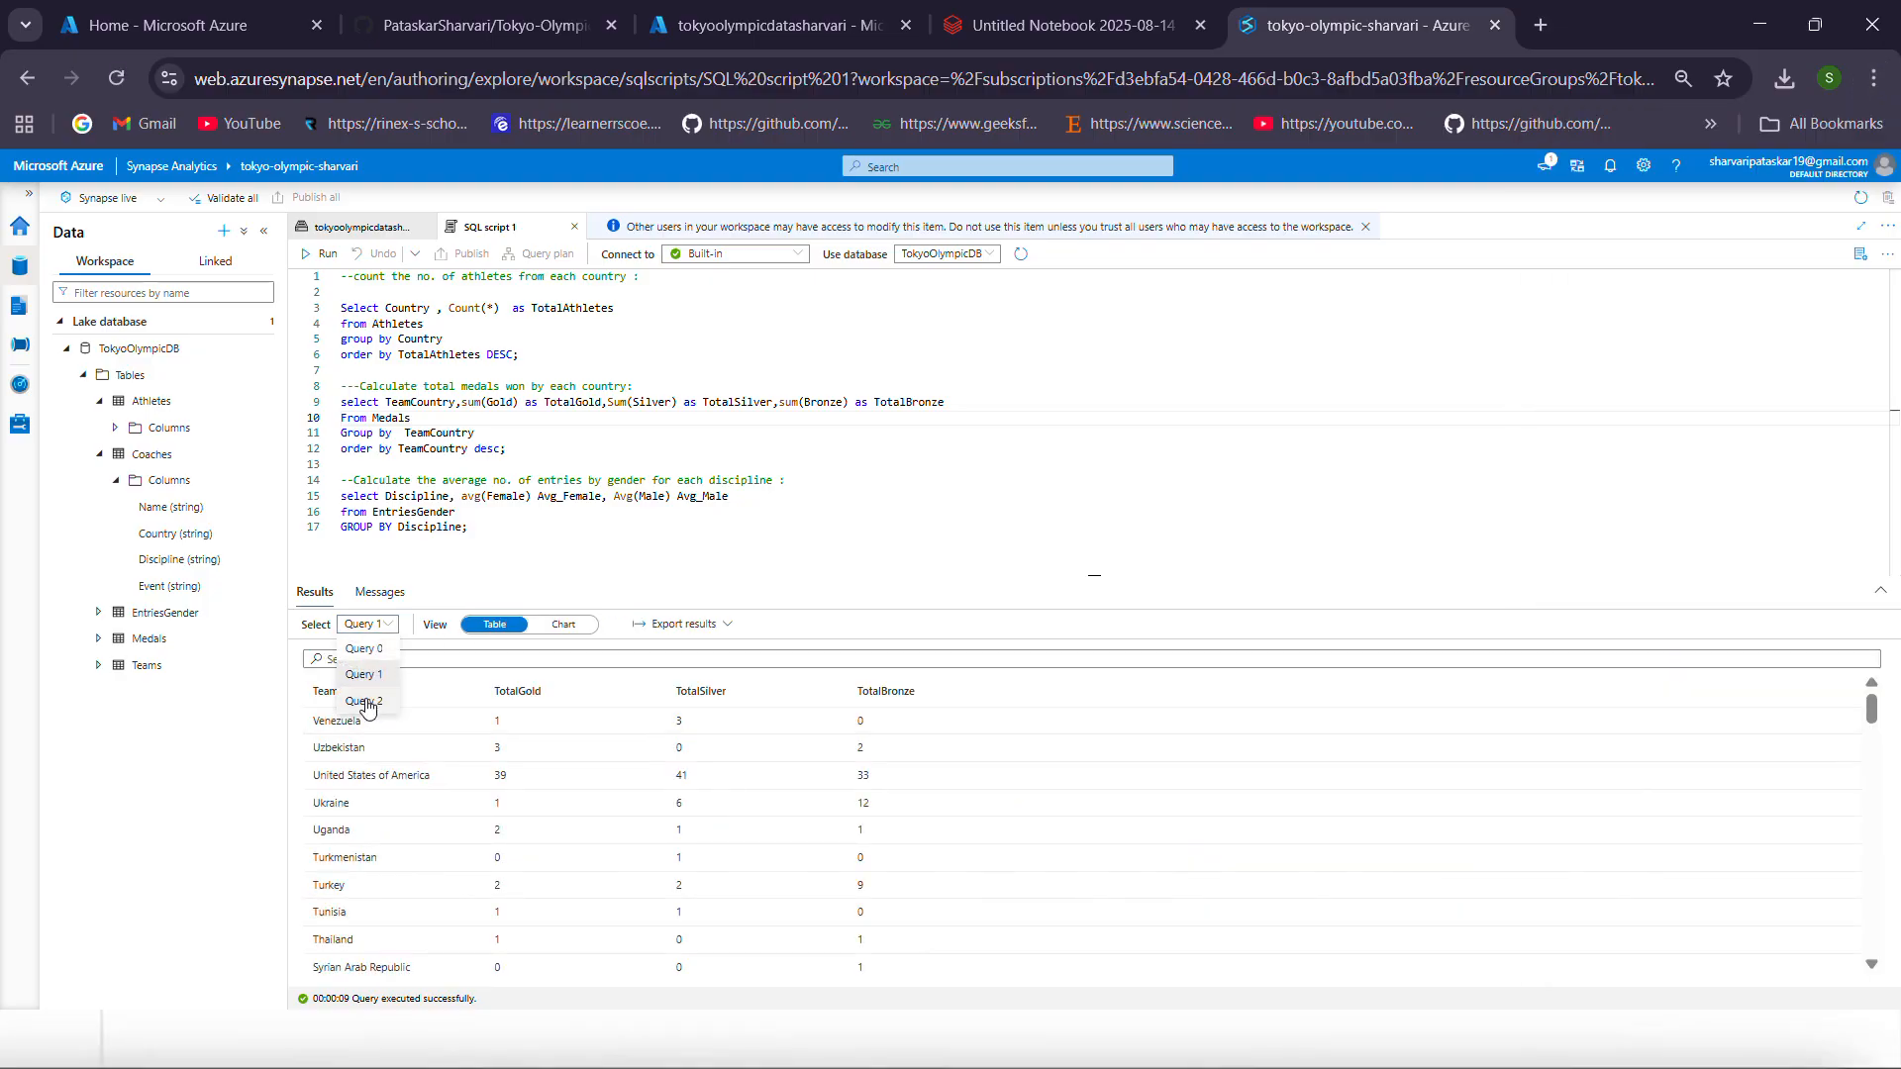
pyautogui.click(384, 702)
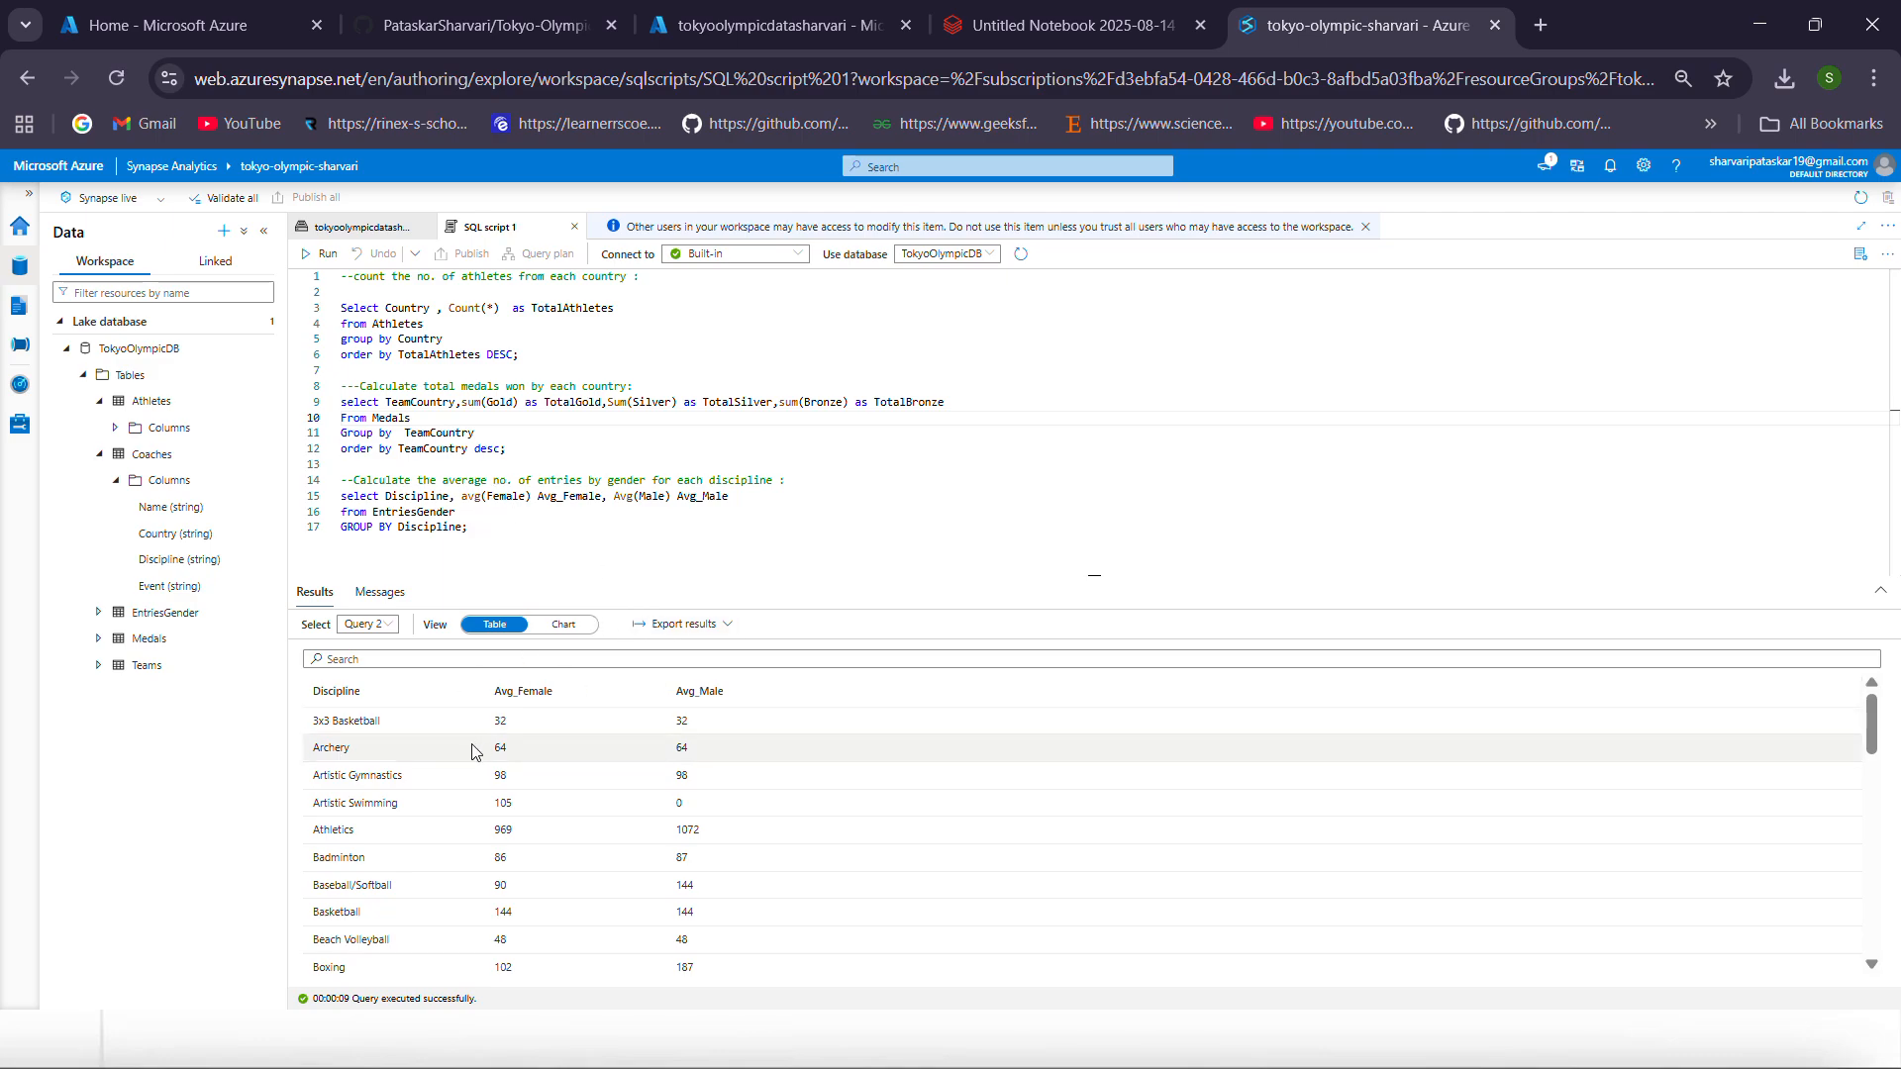
pyautogui.moveTo(313, 721); pyautogui.dragTo(688, 800)
pyautogui.click(598, 734)
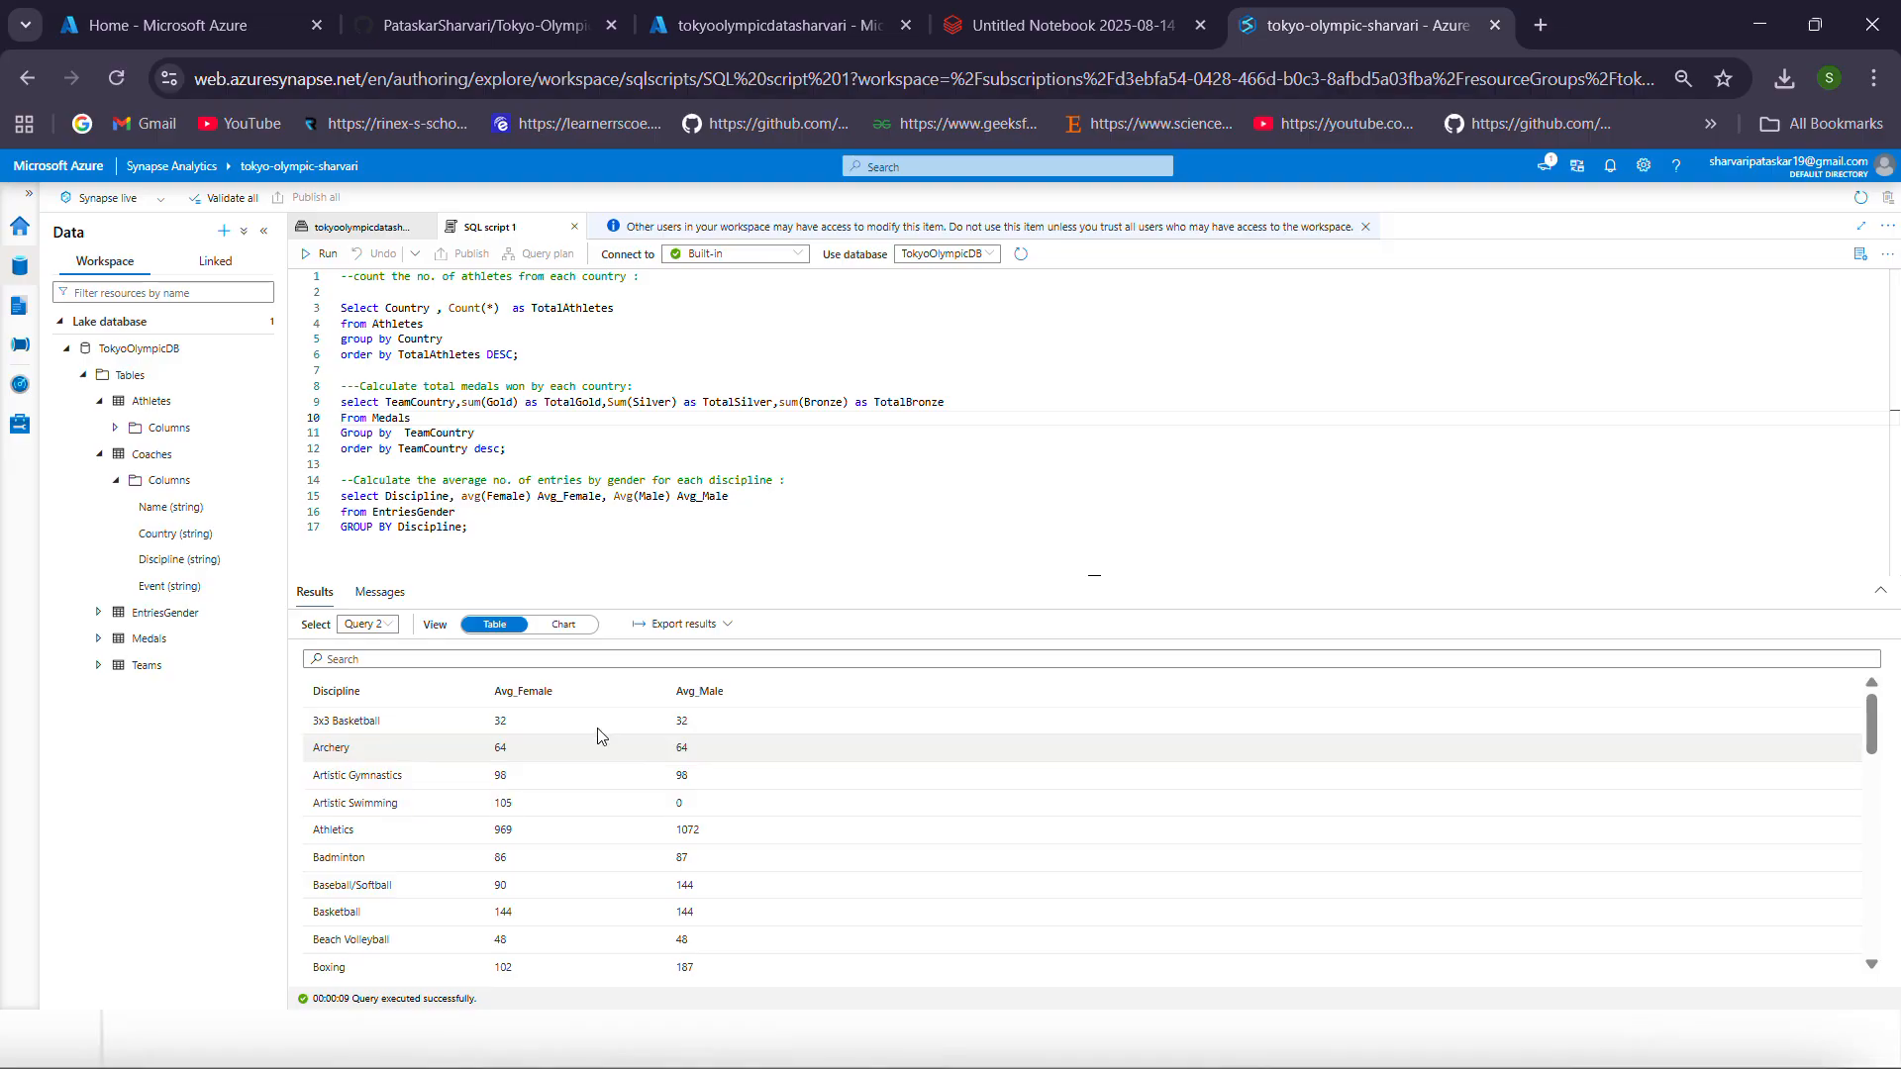
pyautogui.click(561, 625)
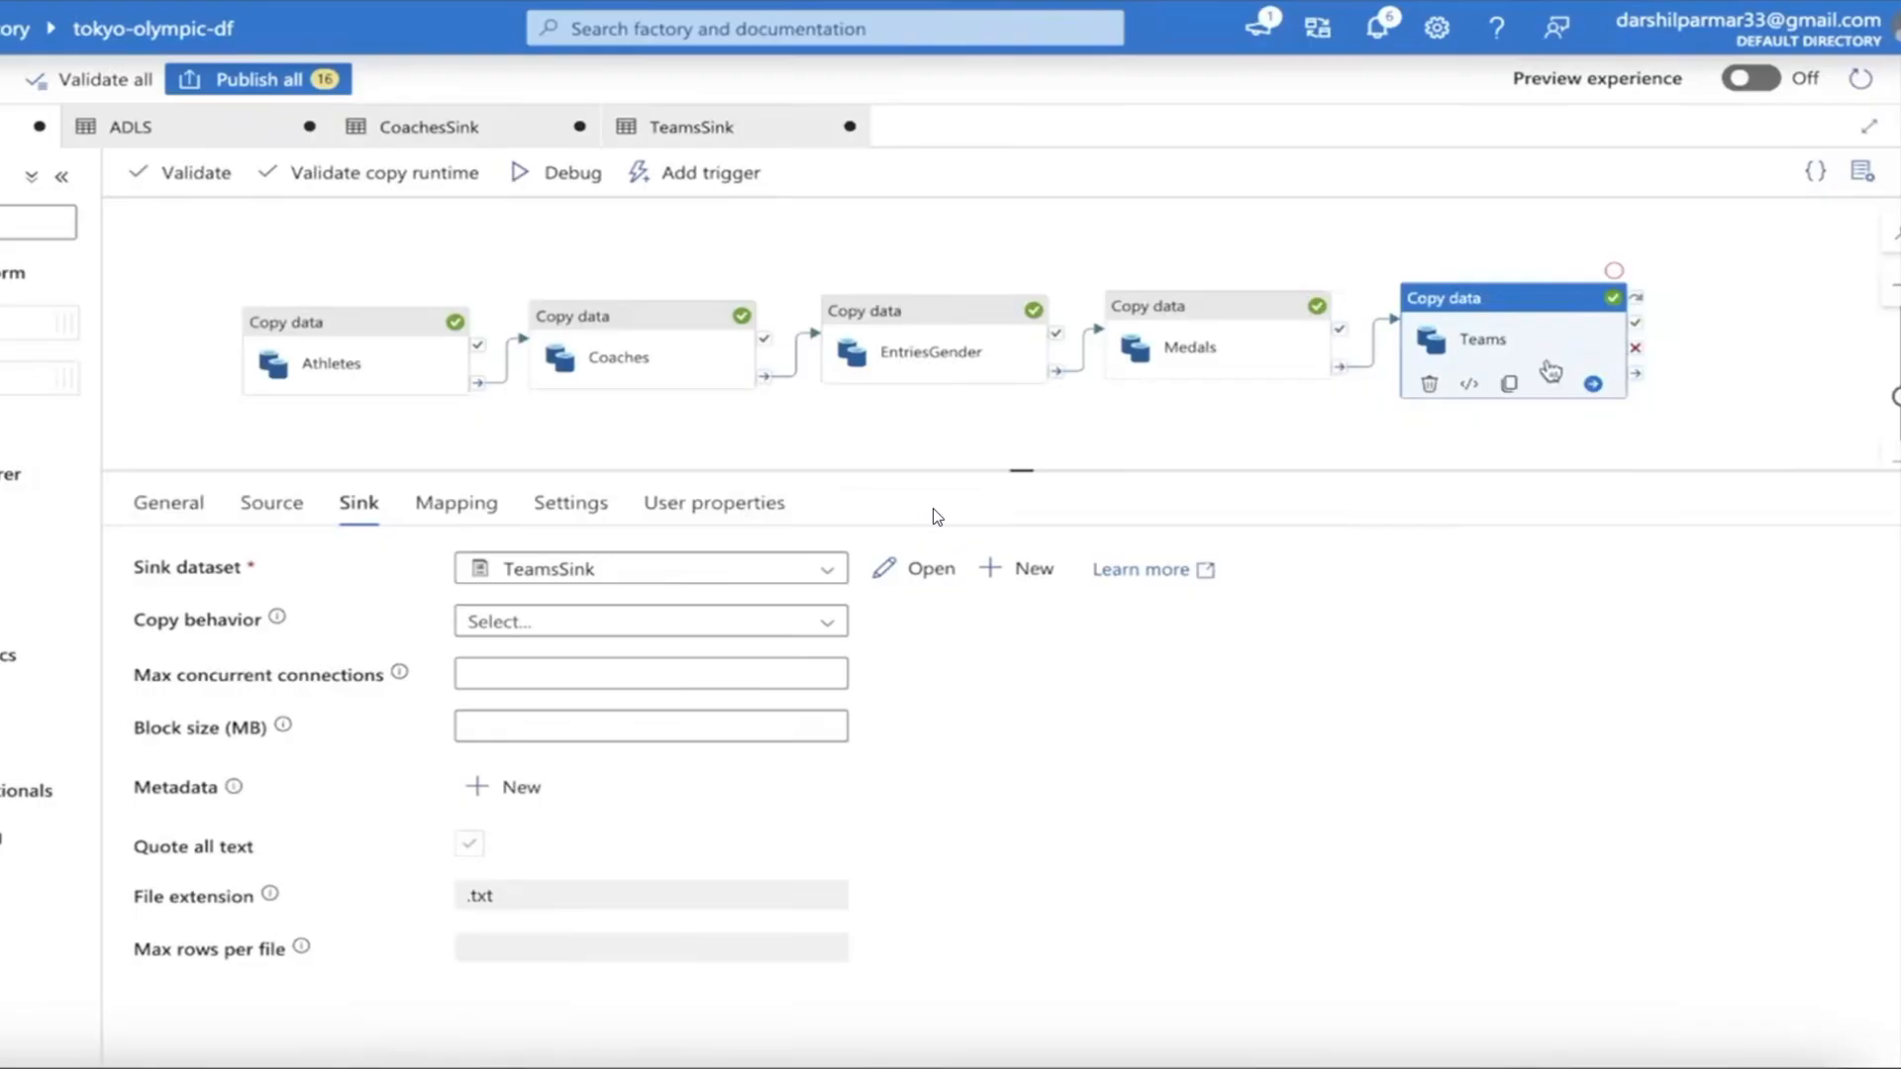
# Switch to the Organic presentation in PowerPoint and view slides 2 and 3 with the Power BI Get Data options and dashboard
pyautogui.hotkey('alt', 'Tab')
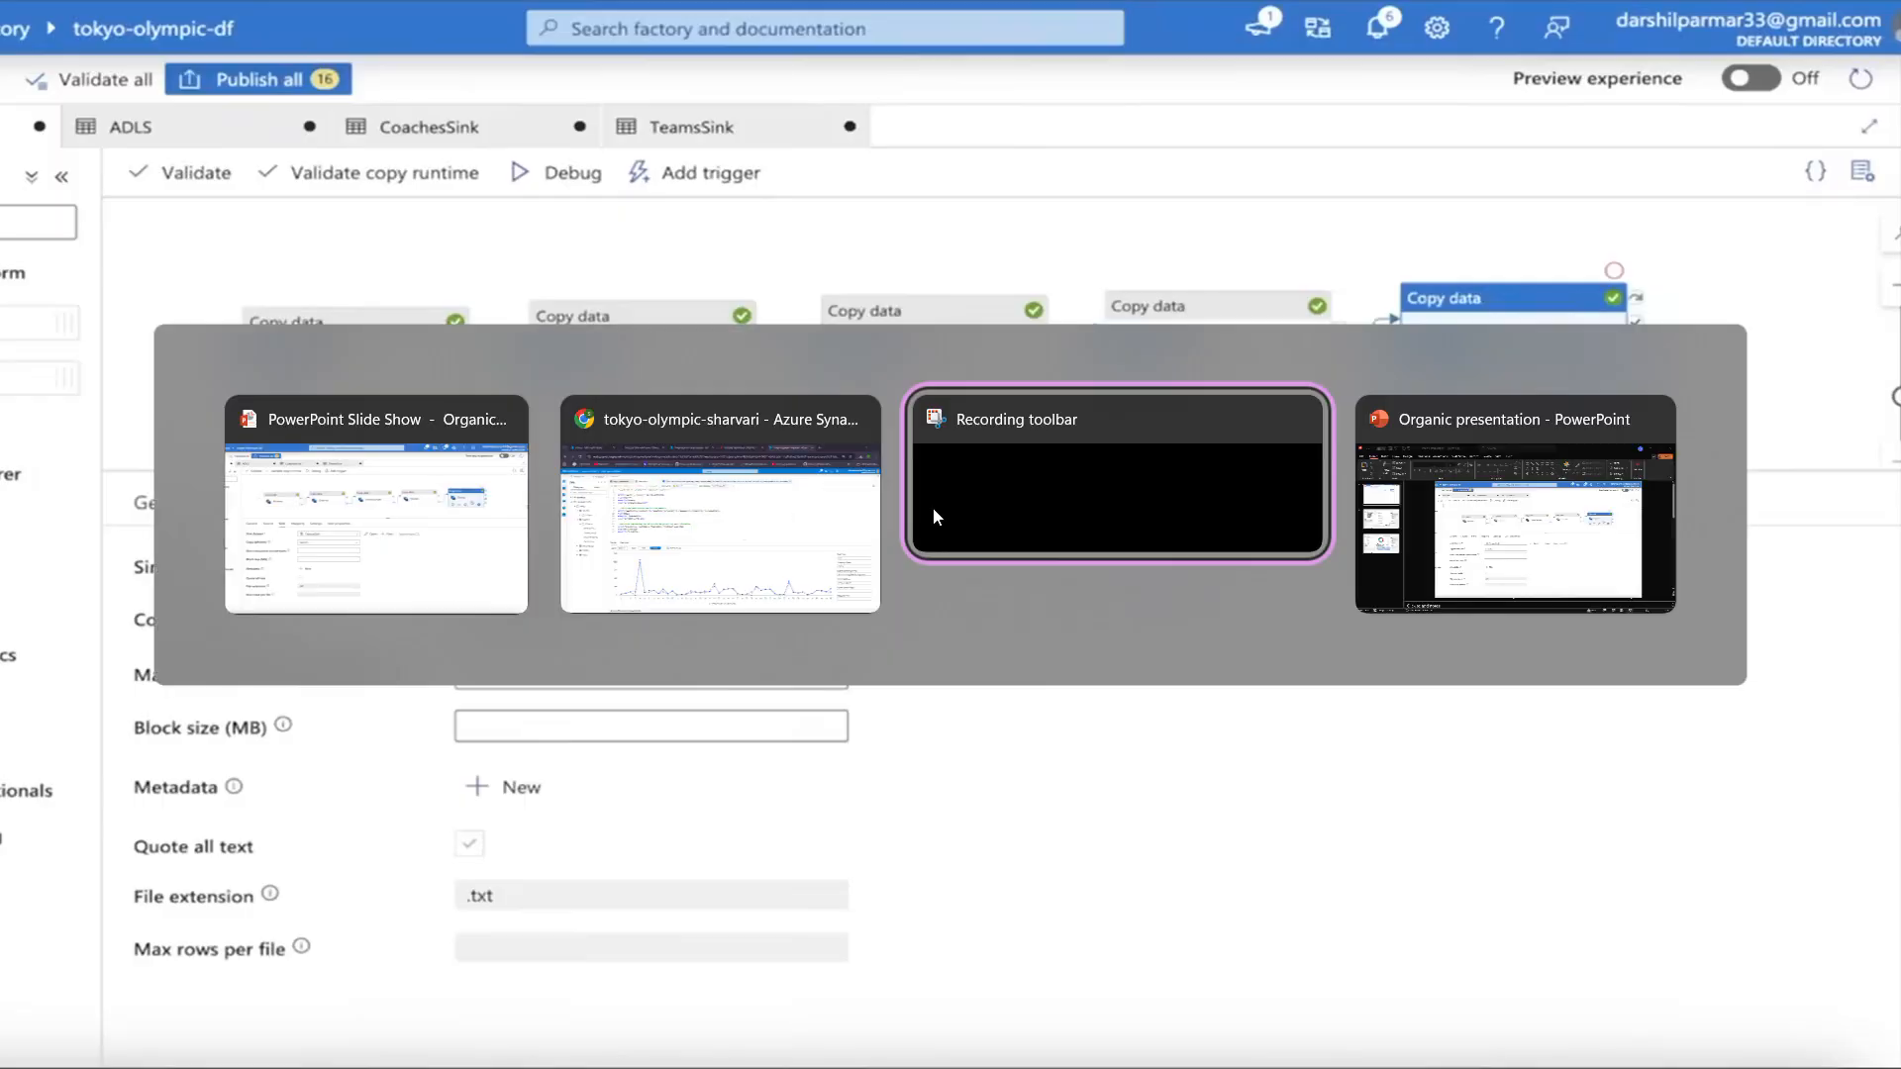
pyautogui.scroll(-1, 1049, 584)
pyautogui.click(1003, 606)
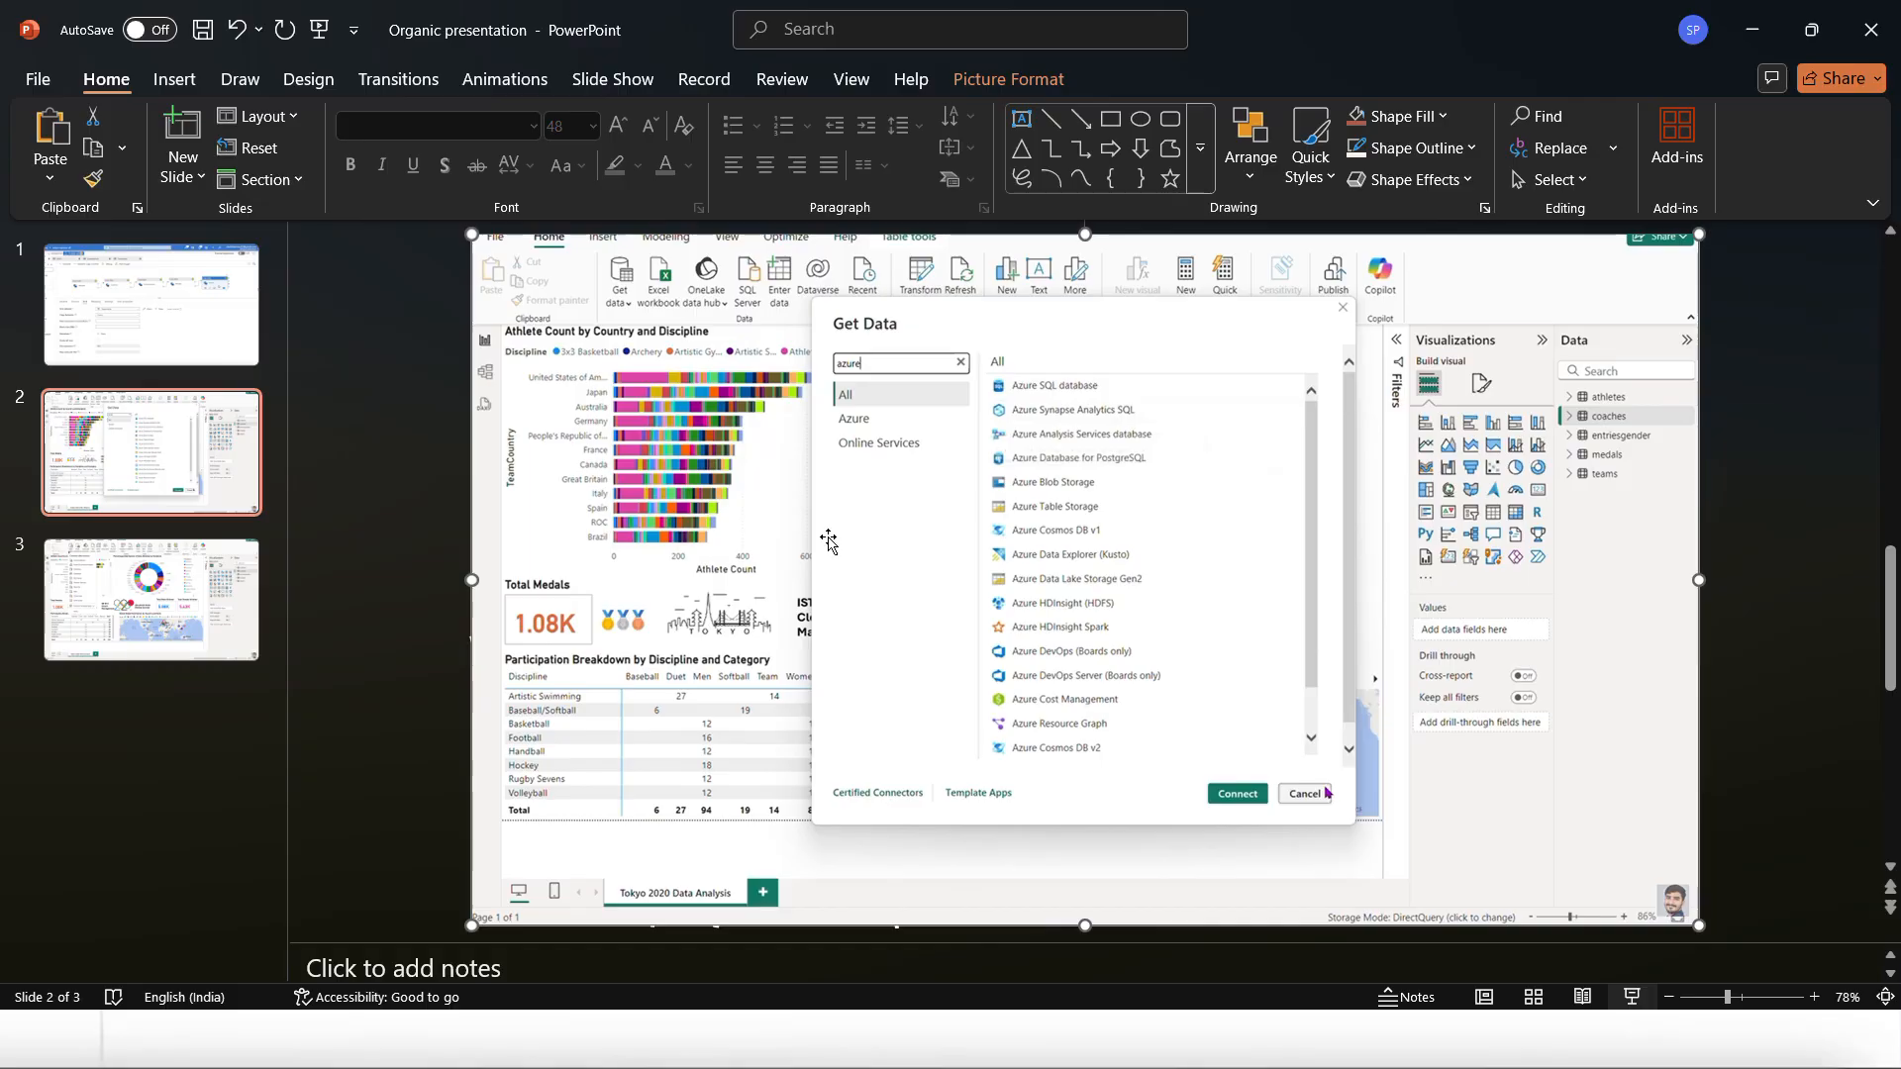
pyautogui.click(107, 608)
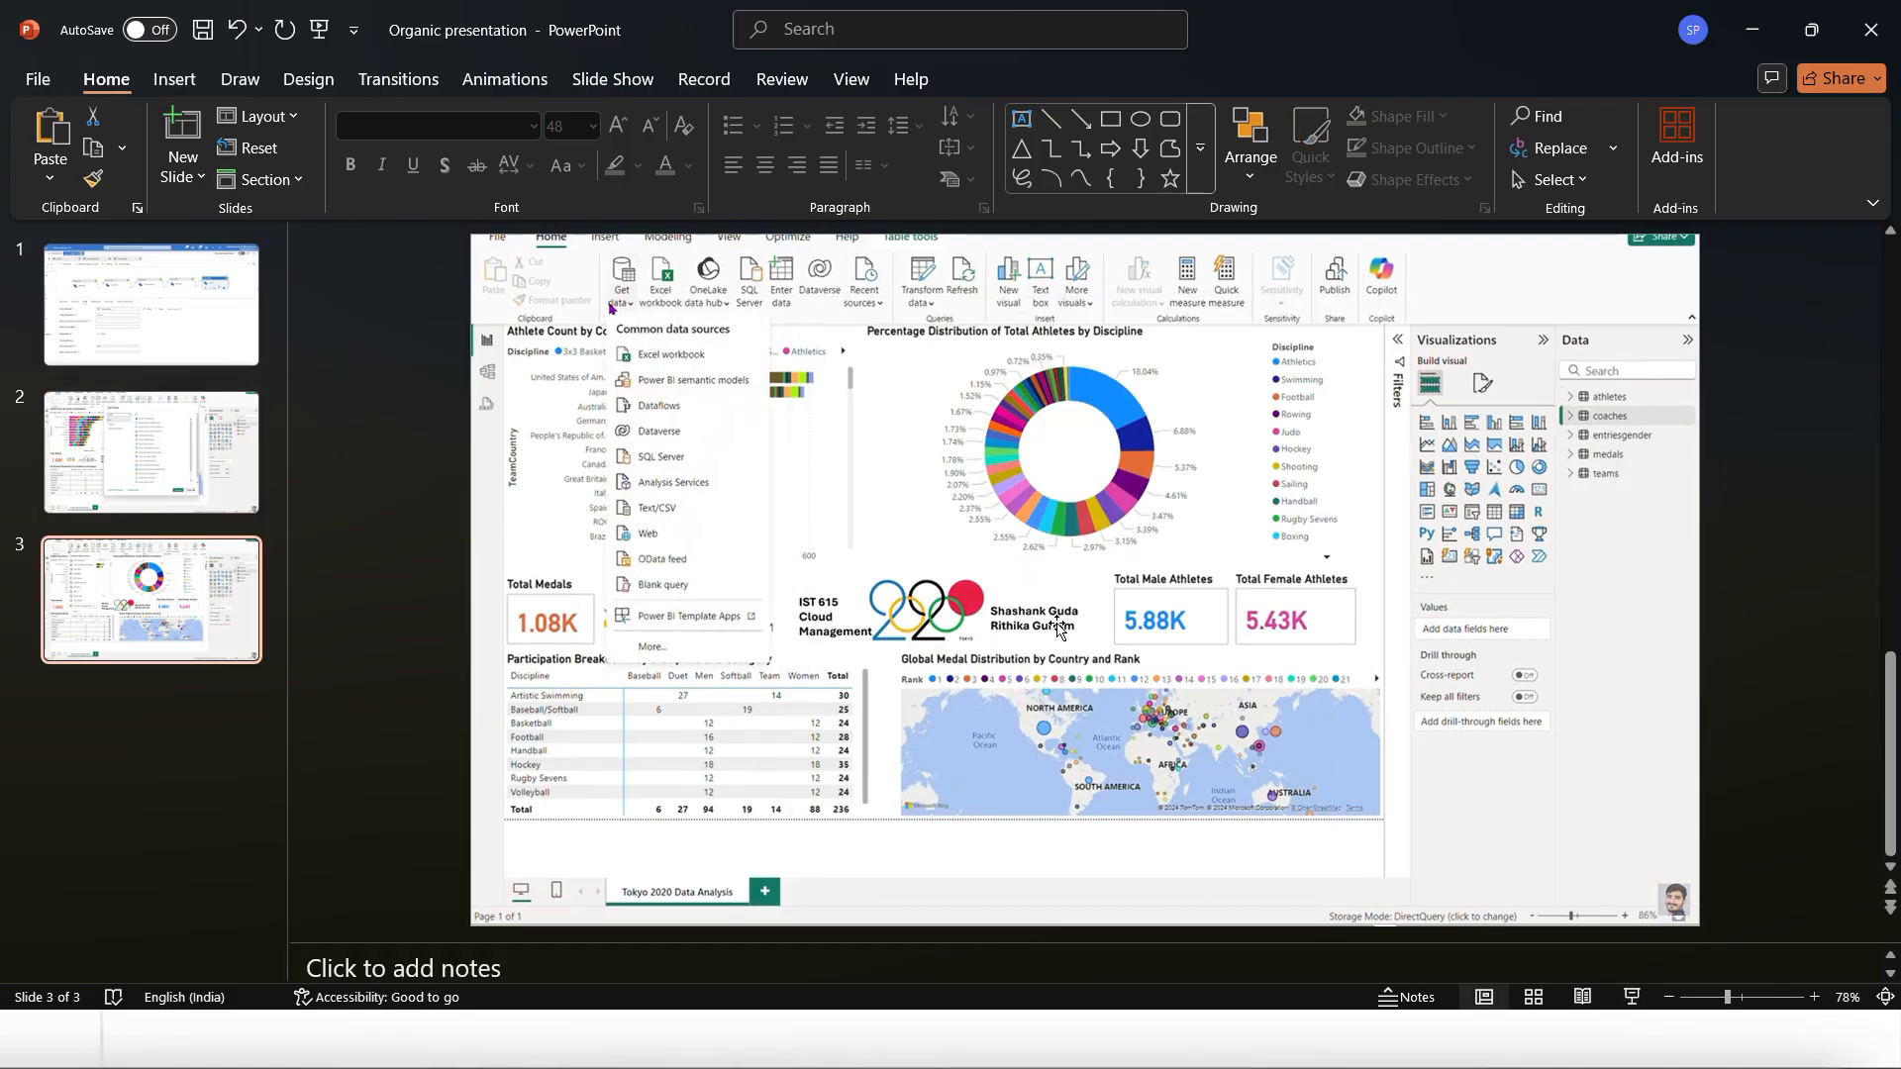
pyautogui.click(1083, 404)
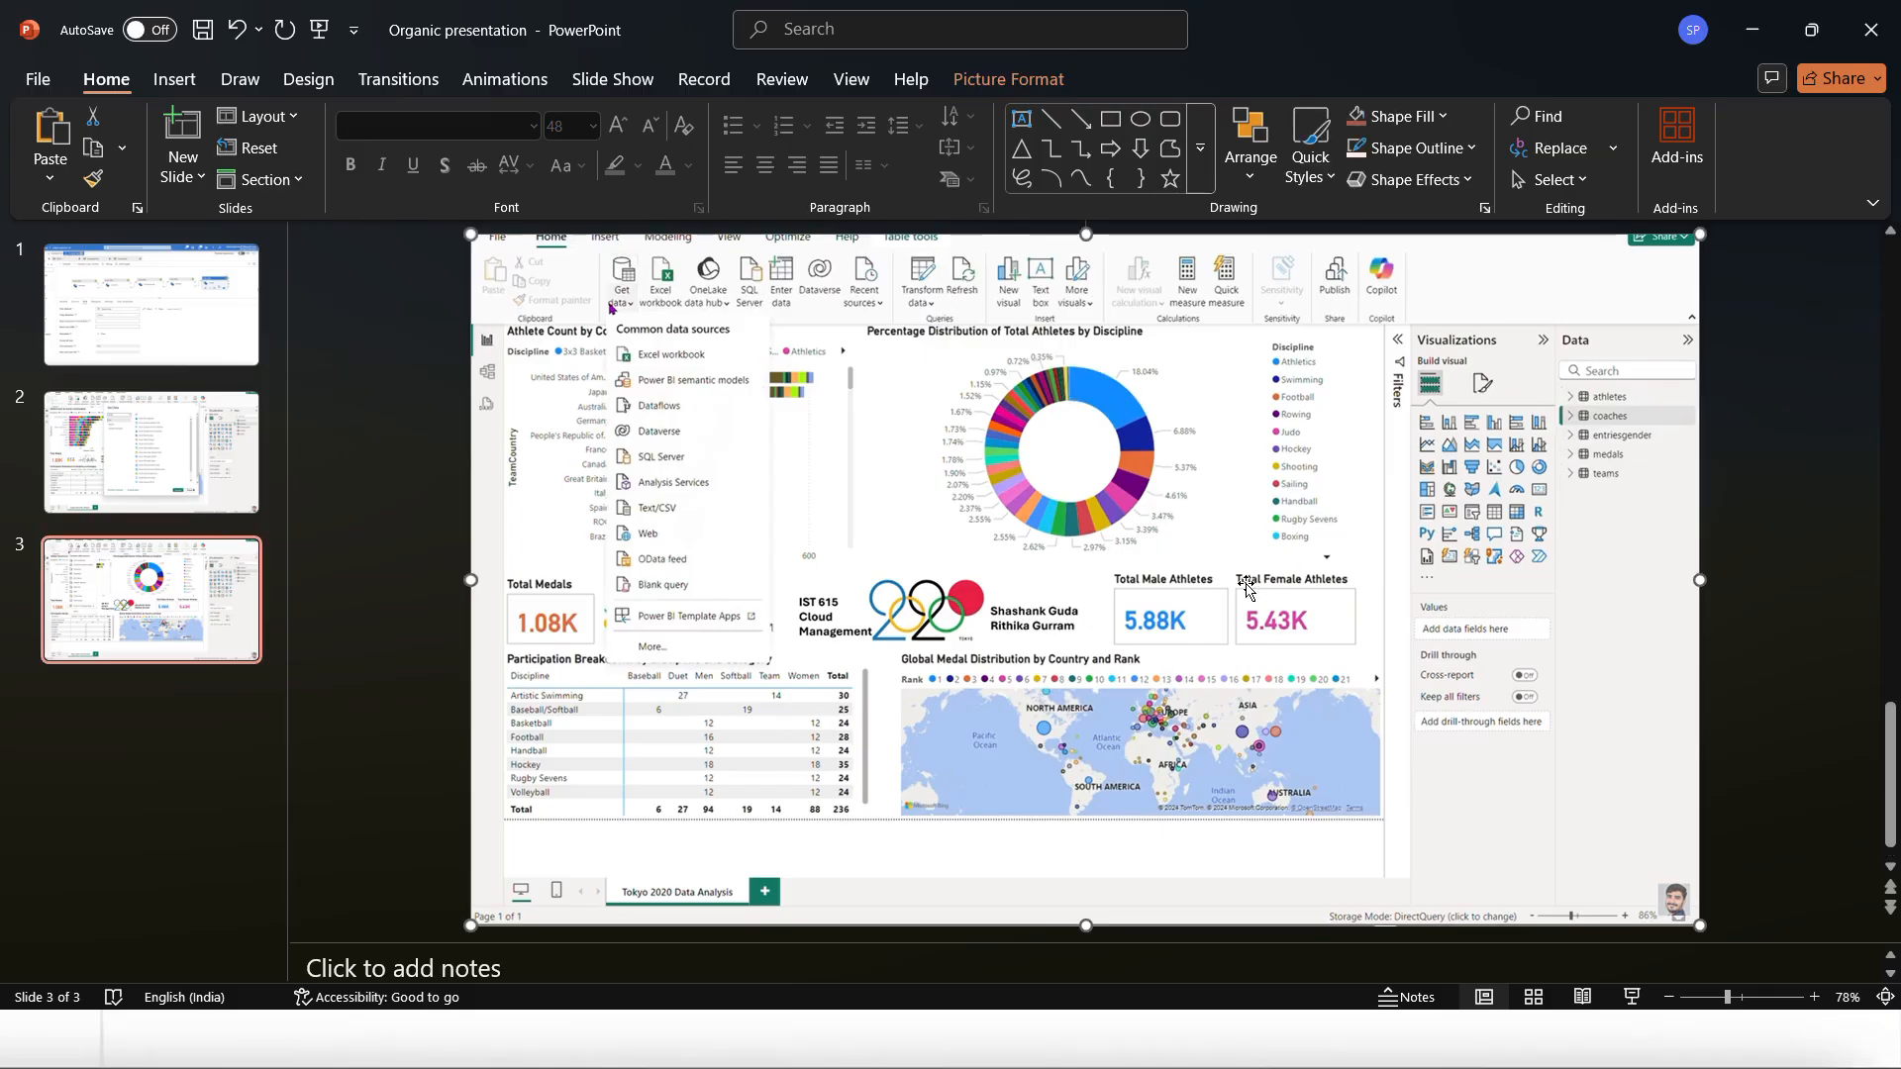
pyautogui.click(167, 500)
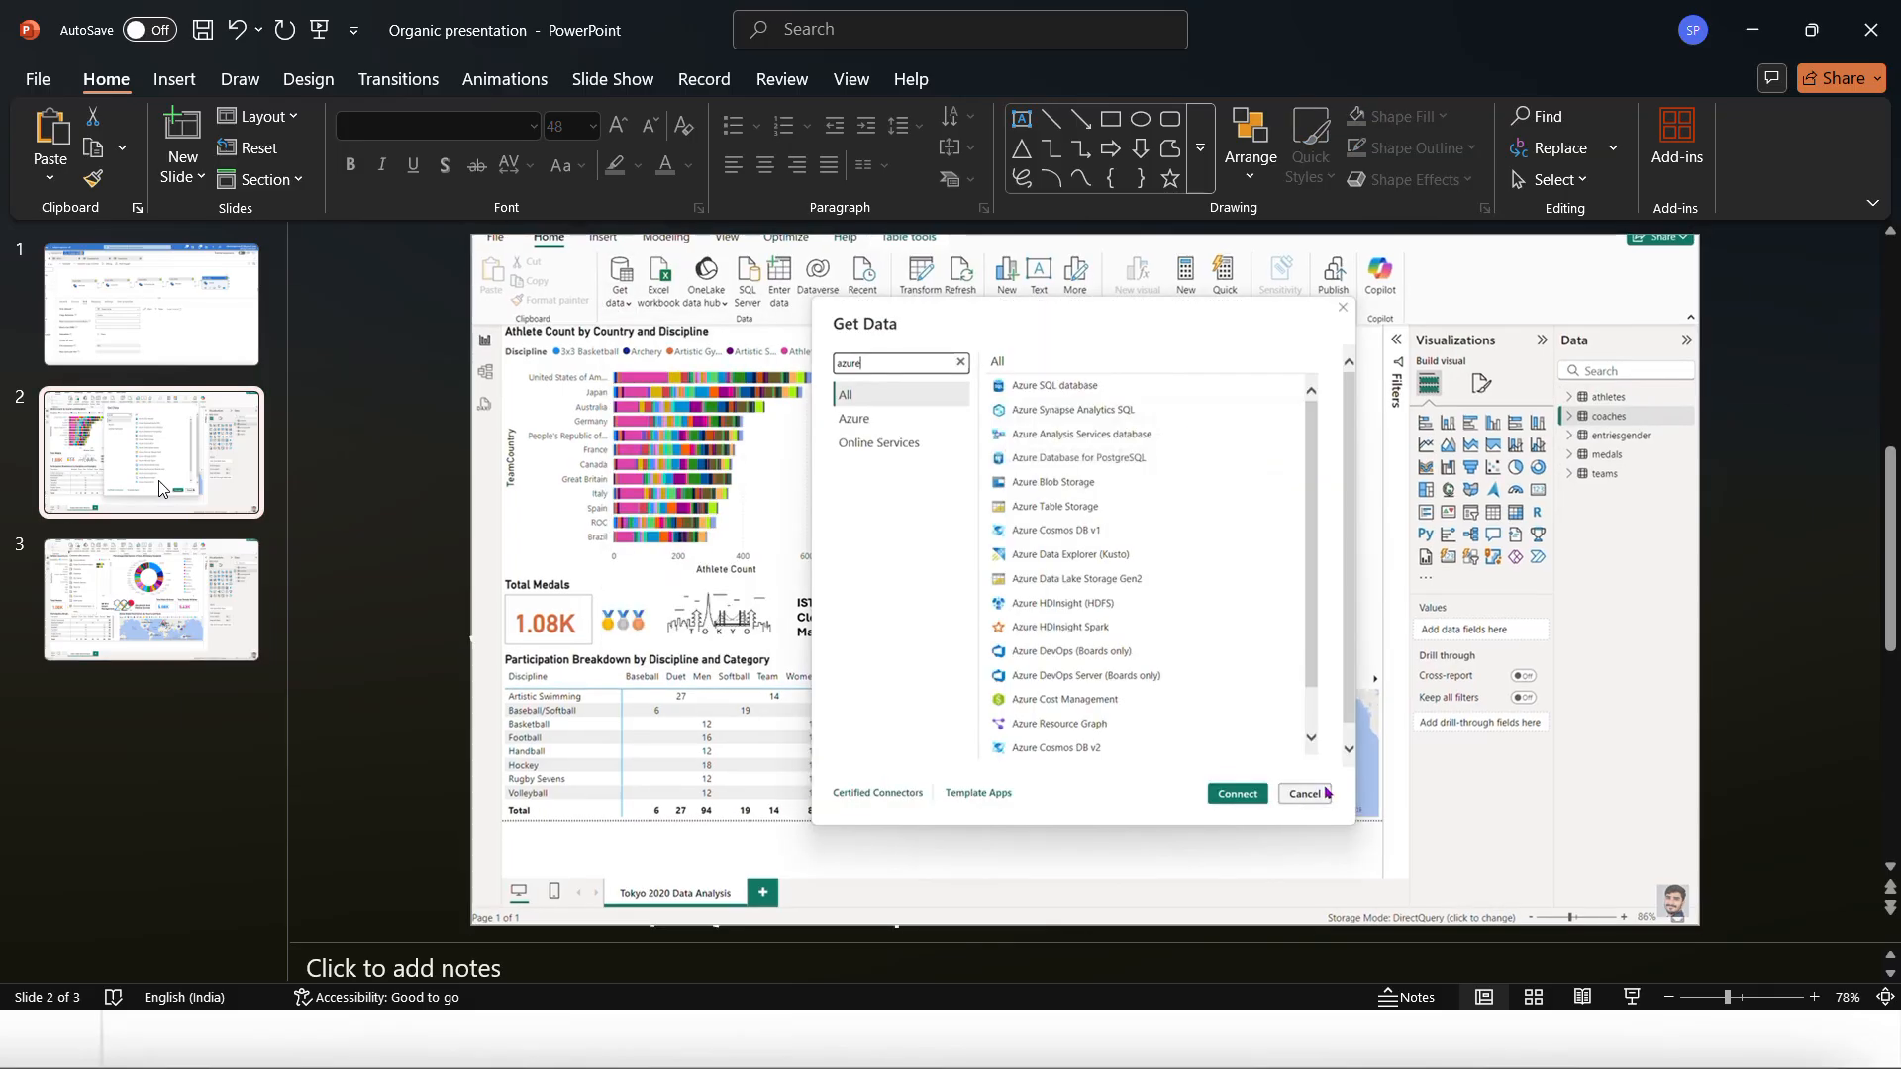
pyautogui.click(154, 634)
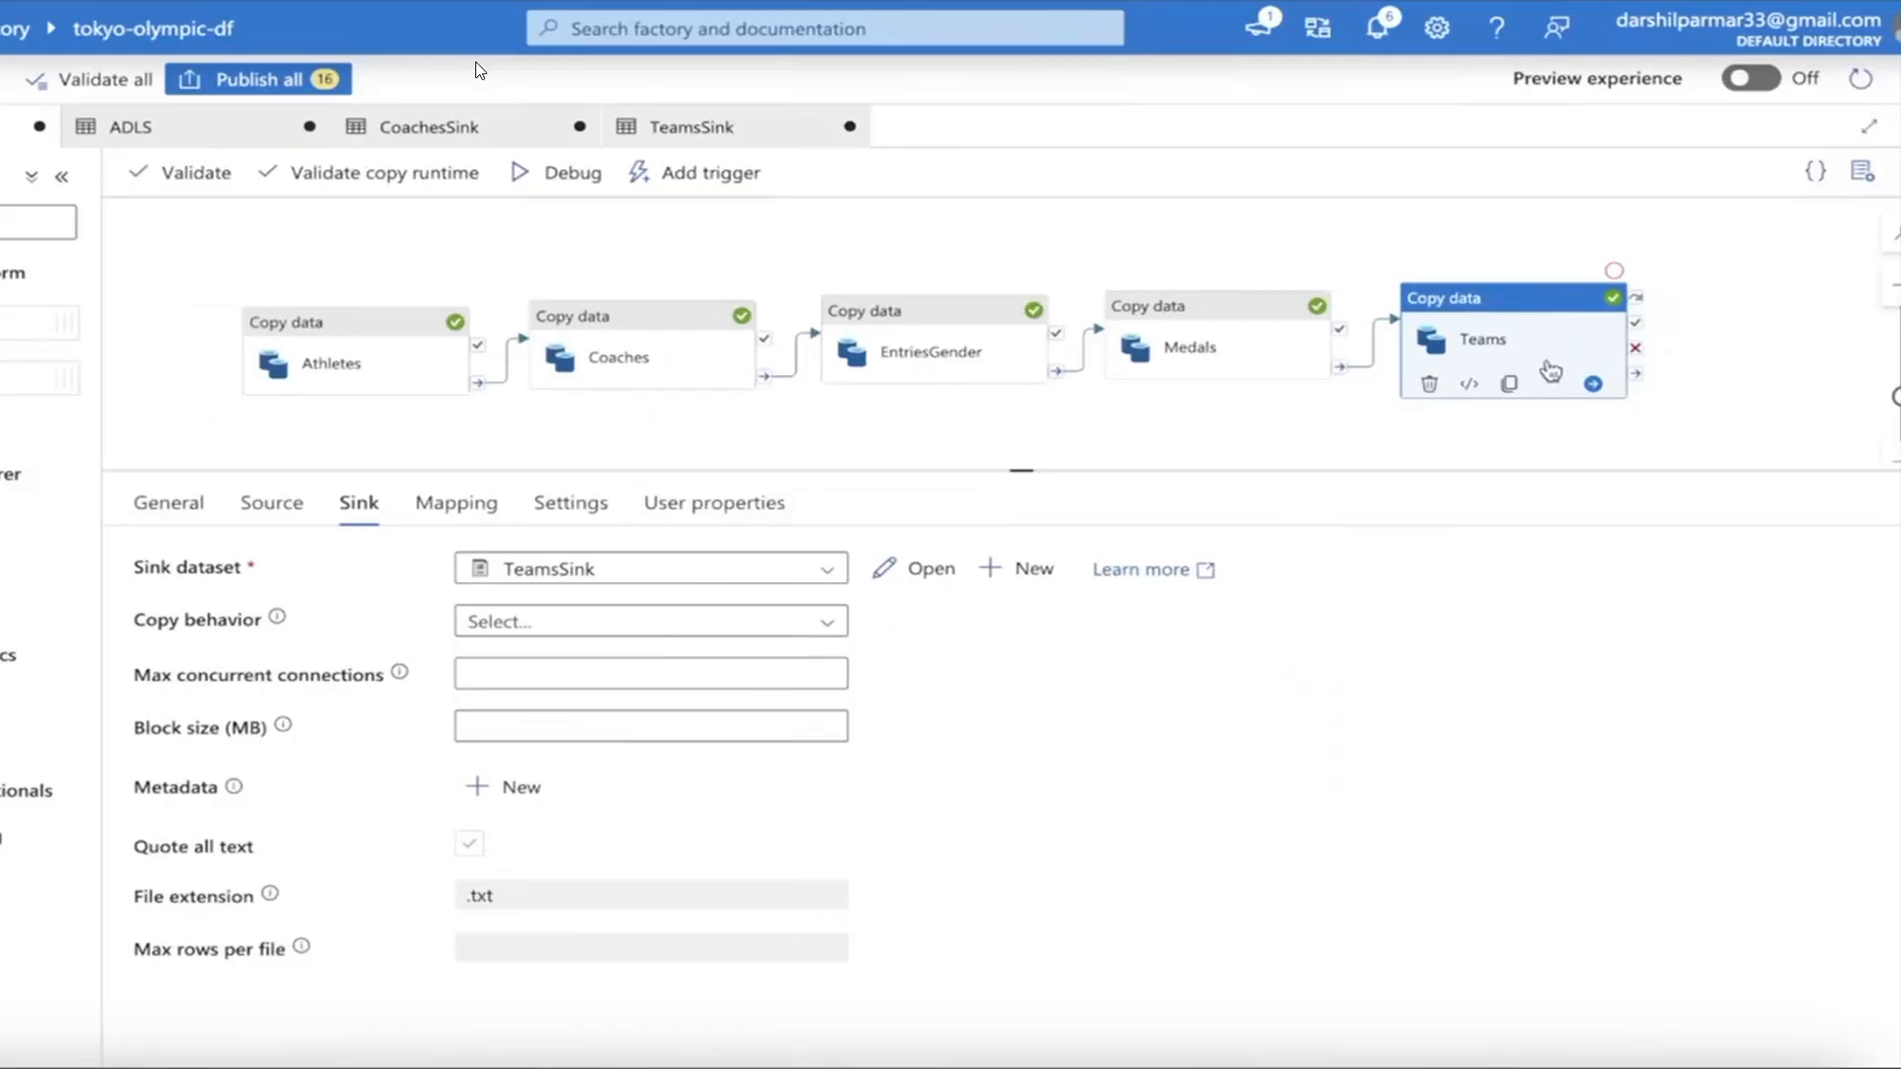
# Switch to the GitHub repository in Chrome and highlight the README's Tools & Technologies Used section, including its Databricks and Synapse entries
pyautogui.hotkey('alt', 'Tab')
pyautogui.hotkey('alt', 'Tab')
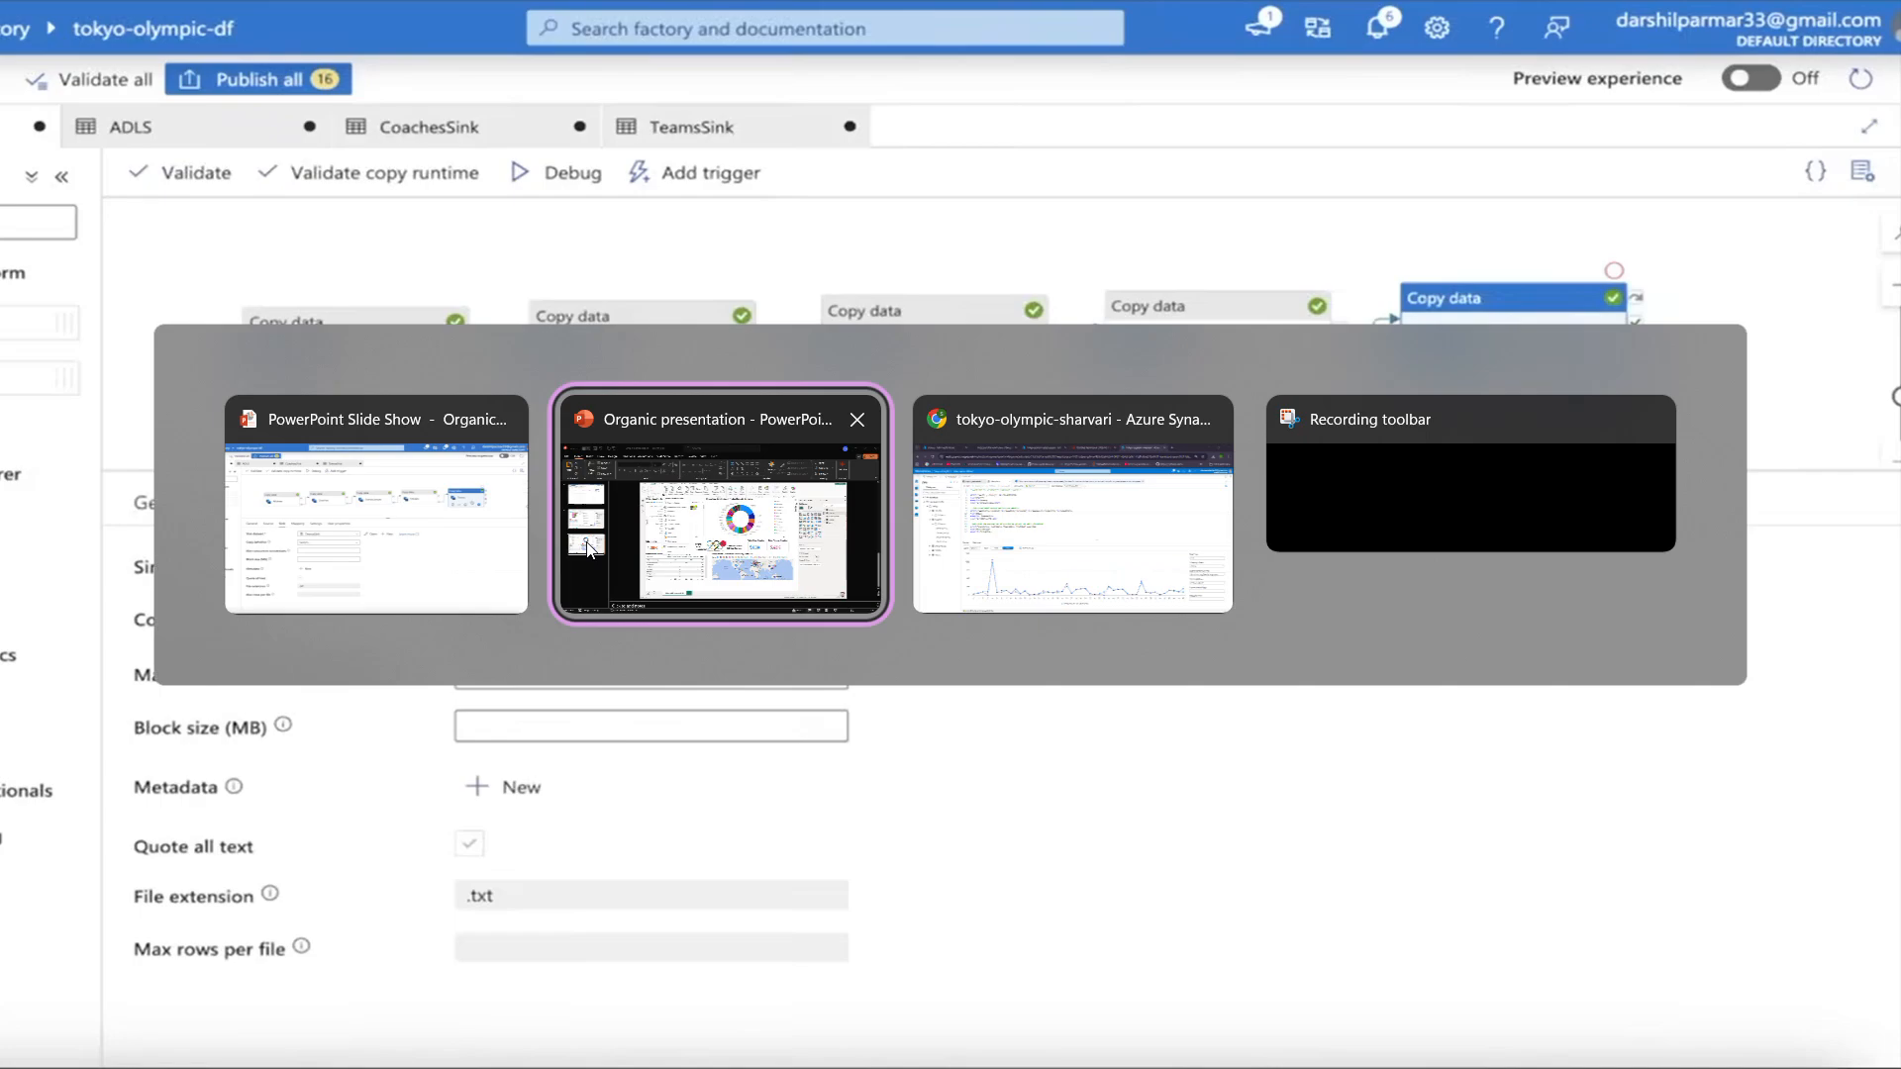
pyautogui.click(500, 32)
pyautogui.scroll(-10, 645, 754)
pyautogui.scroll(-5, 639, 750)
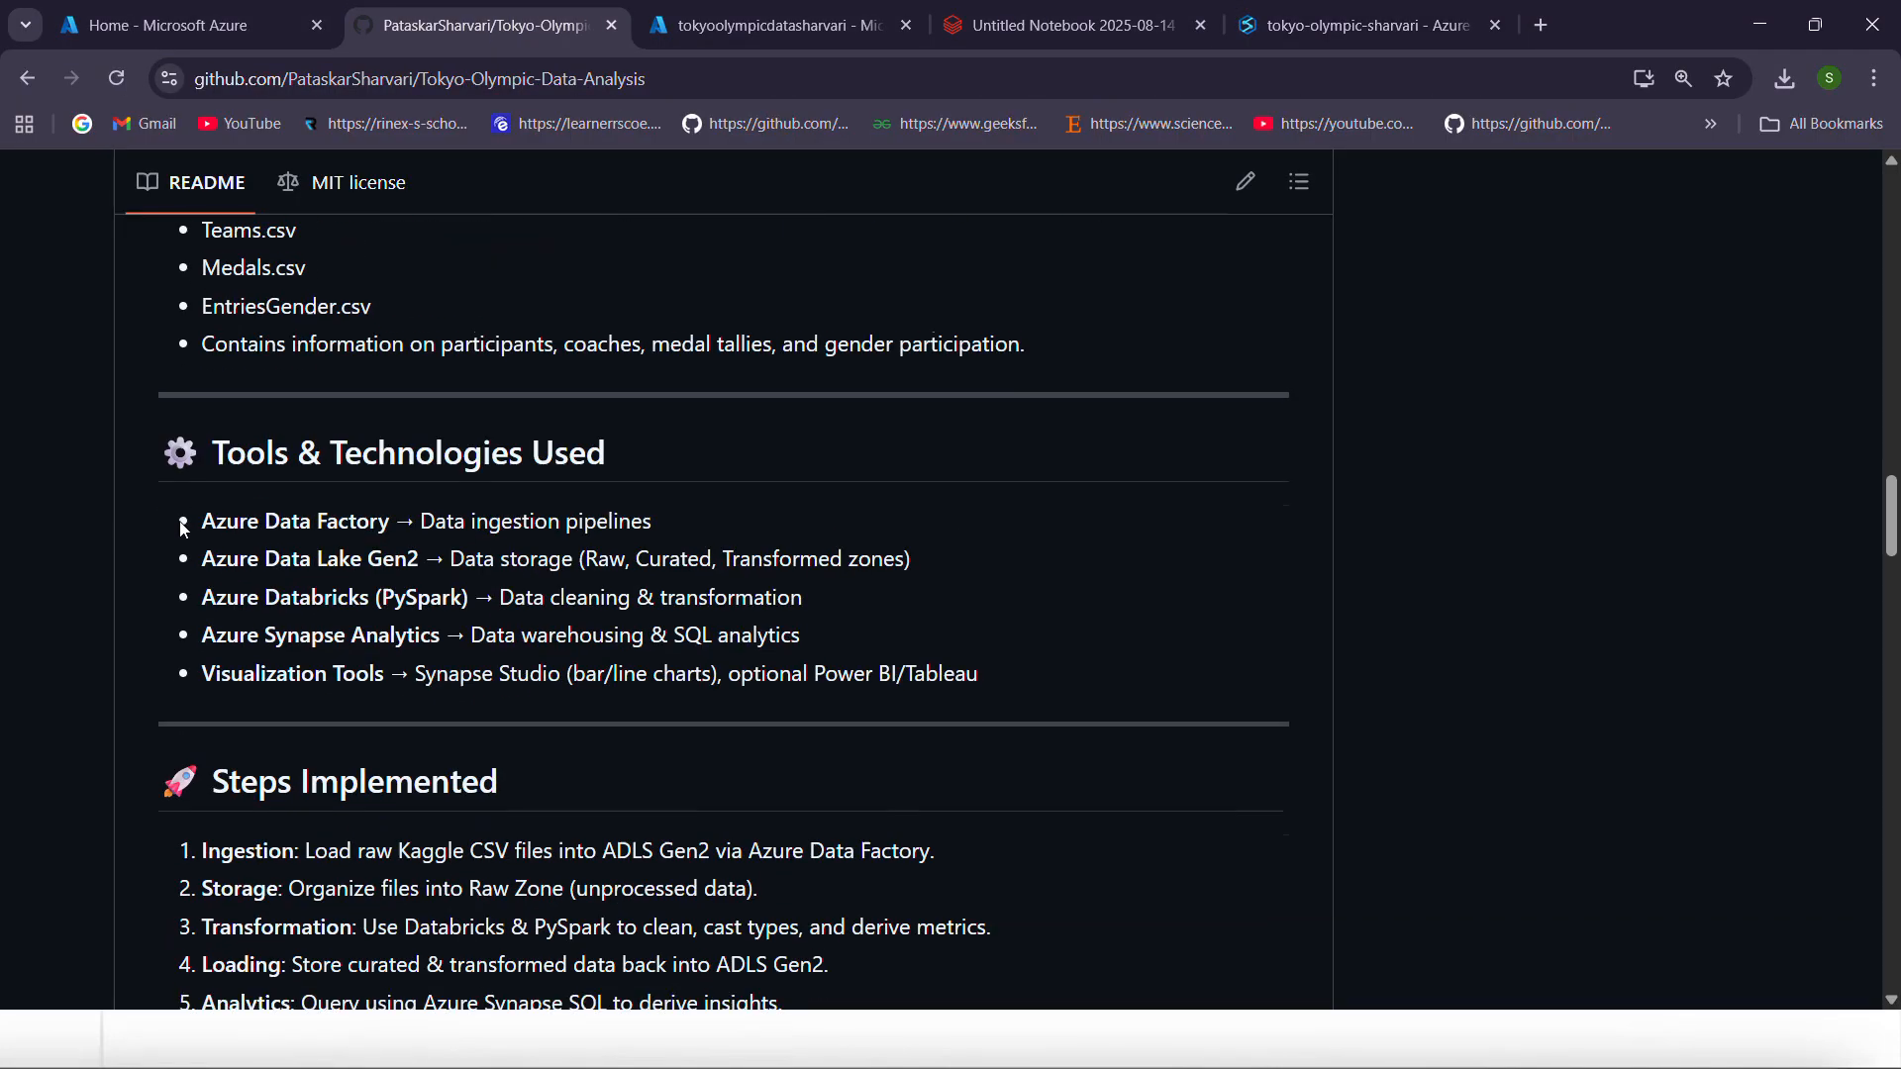
pyautogui.moveTo(210, 445); pyautogui.dragTo(1048, 661)
pyautogui.click(1036, 668)
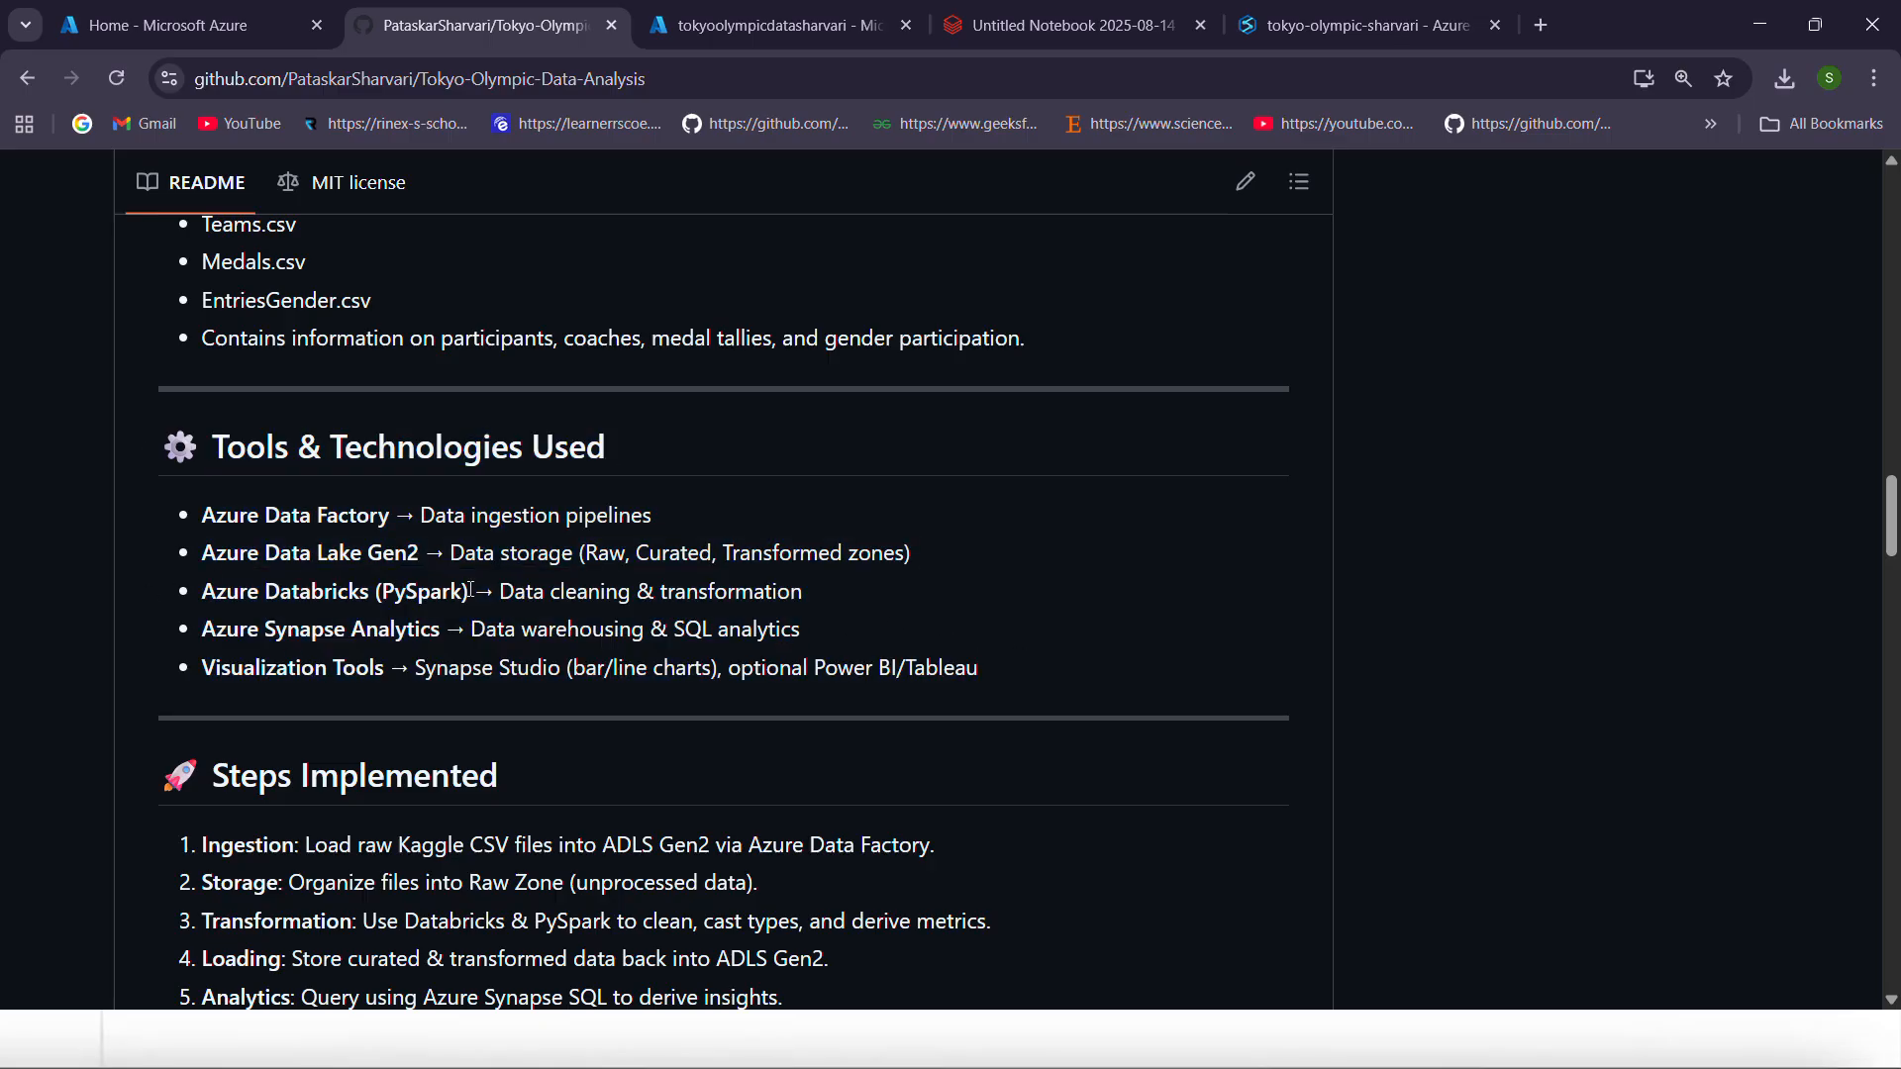
pyautogui.moveTo(225, 598); pyautogui.dragTo(539, 598)
pyautogui.click(730, 606)
pyautogui.moveTo(713, 639); pyautogui.dragTo(751, 649)
# Highlight the README's Steps Implemented list, from the Ingestion item through the Visualization item
pyautogui.scroll(-2, 714, 647)
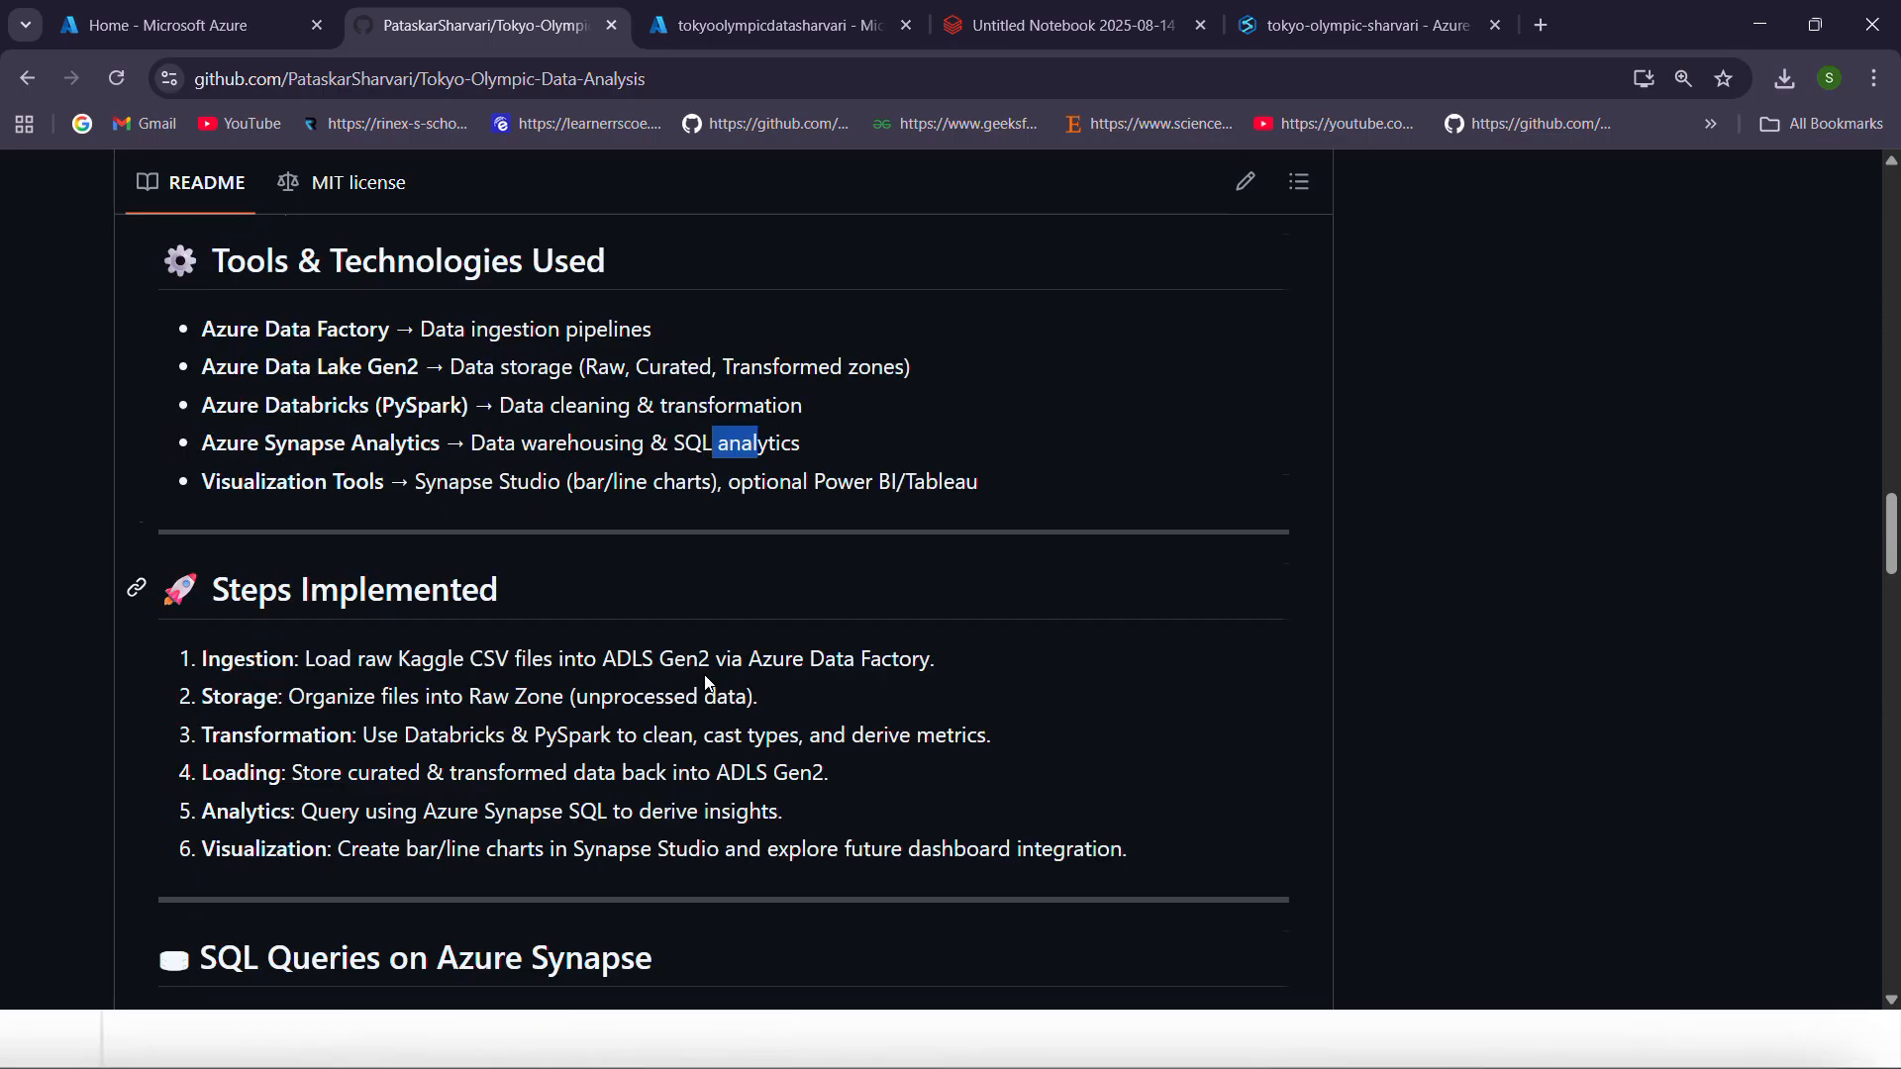
pyautogui.click(215, 535)
pyautogui.moveTo(216, 535); pyautogui.dragTo(1148, 788)
pyautogui.click(1149, 789)
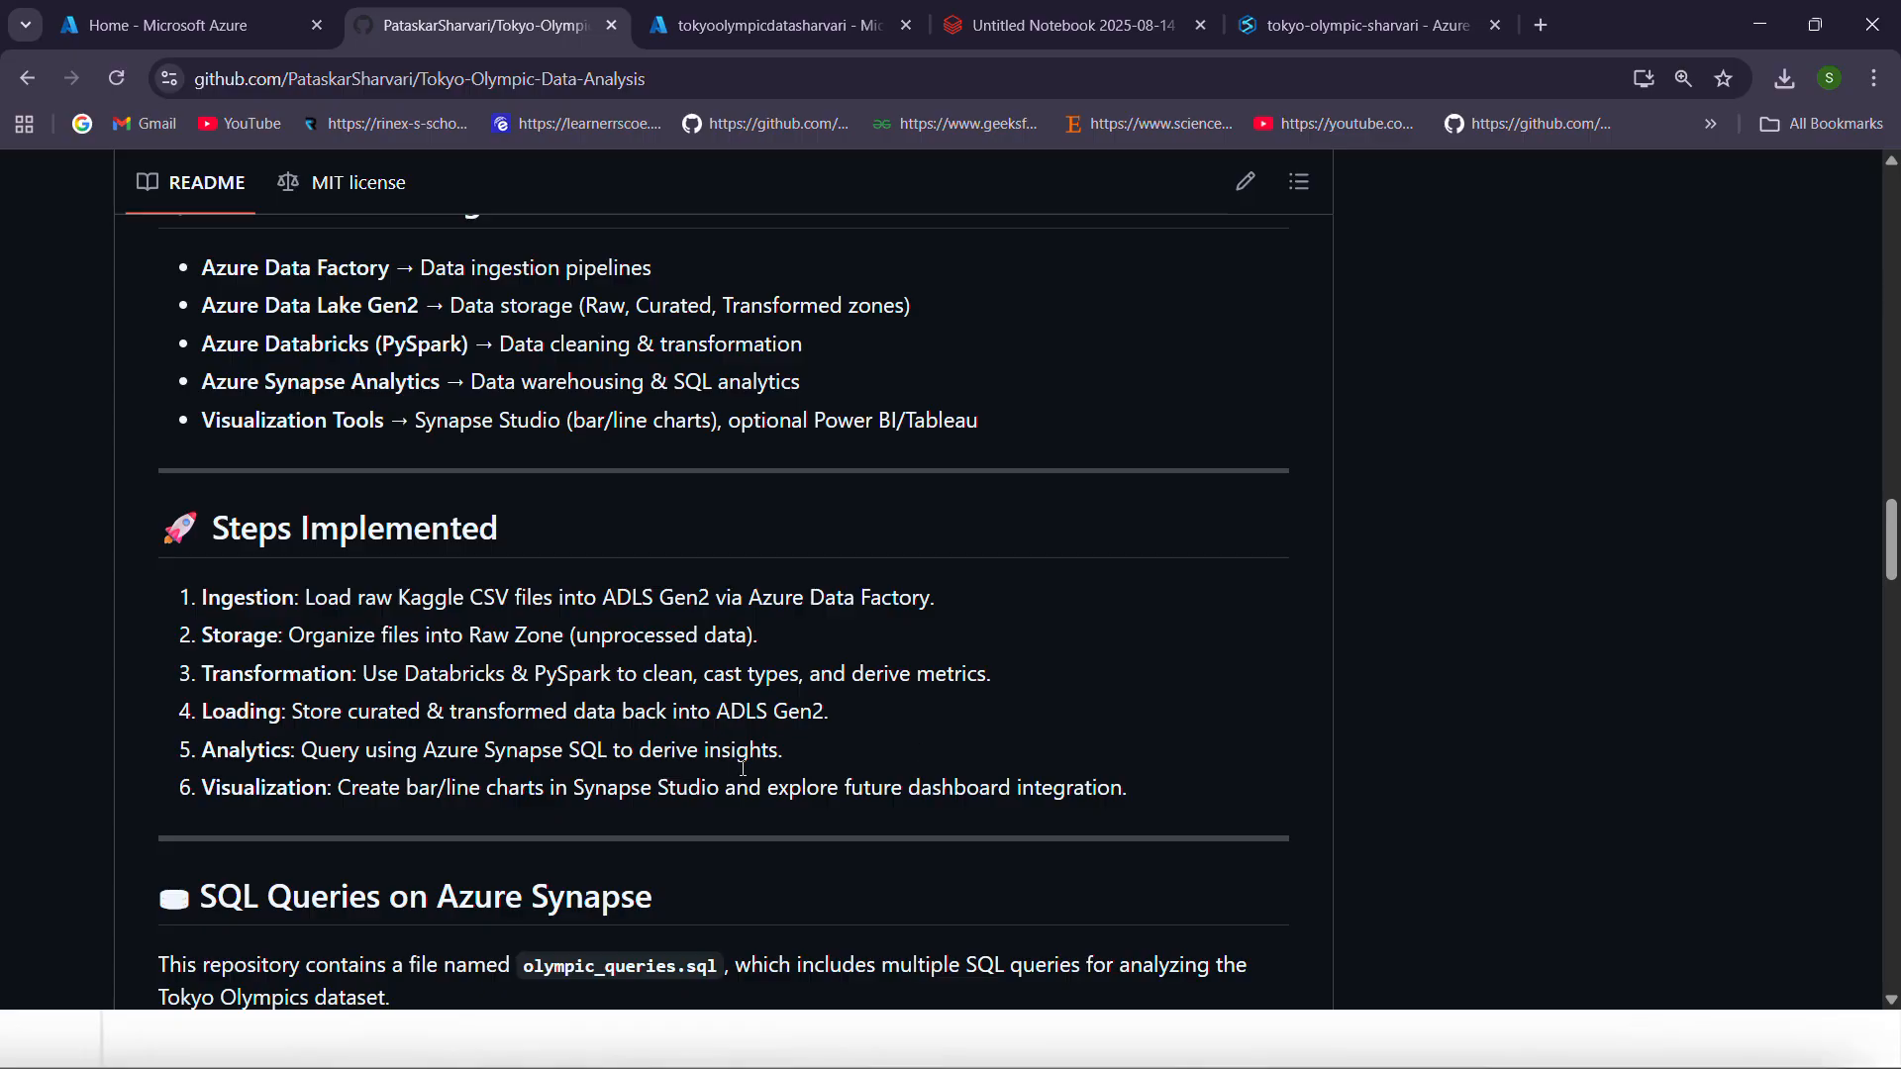
# Review the README's SQL Queries on Azure Synapse section and the chart screenshots under Example Insights from the Data
pyautogui.scroll(-3, 763, 787)
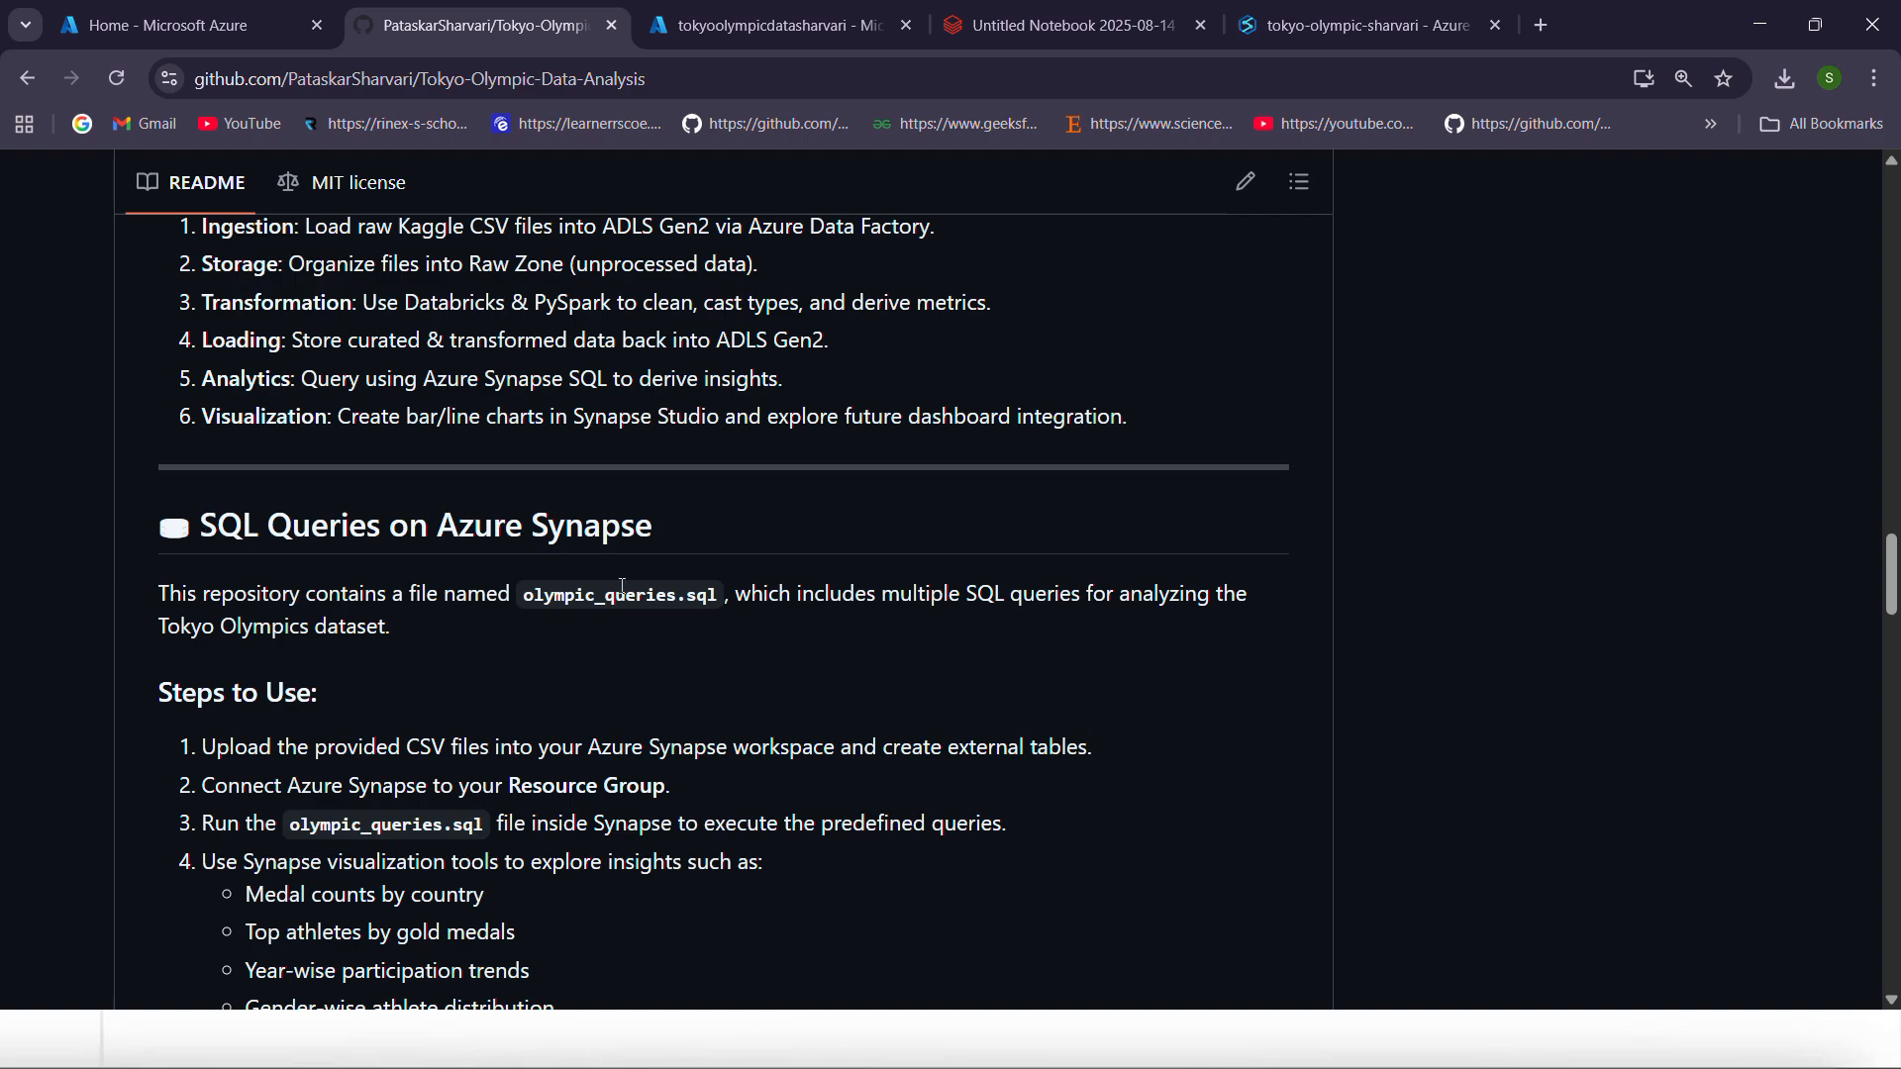
pyautogui.scroll(-1, 594, 554)
pyautogui.scroll(-1, 529, 525)
pyautogui.scroll(-6, 526, 525)
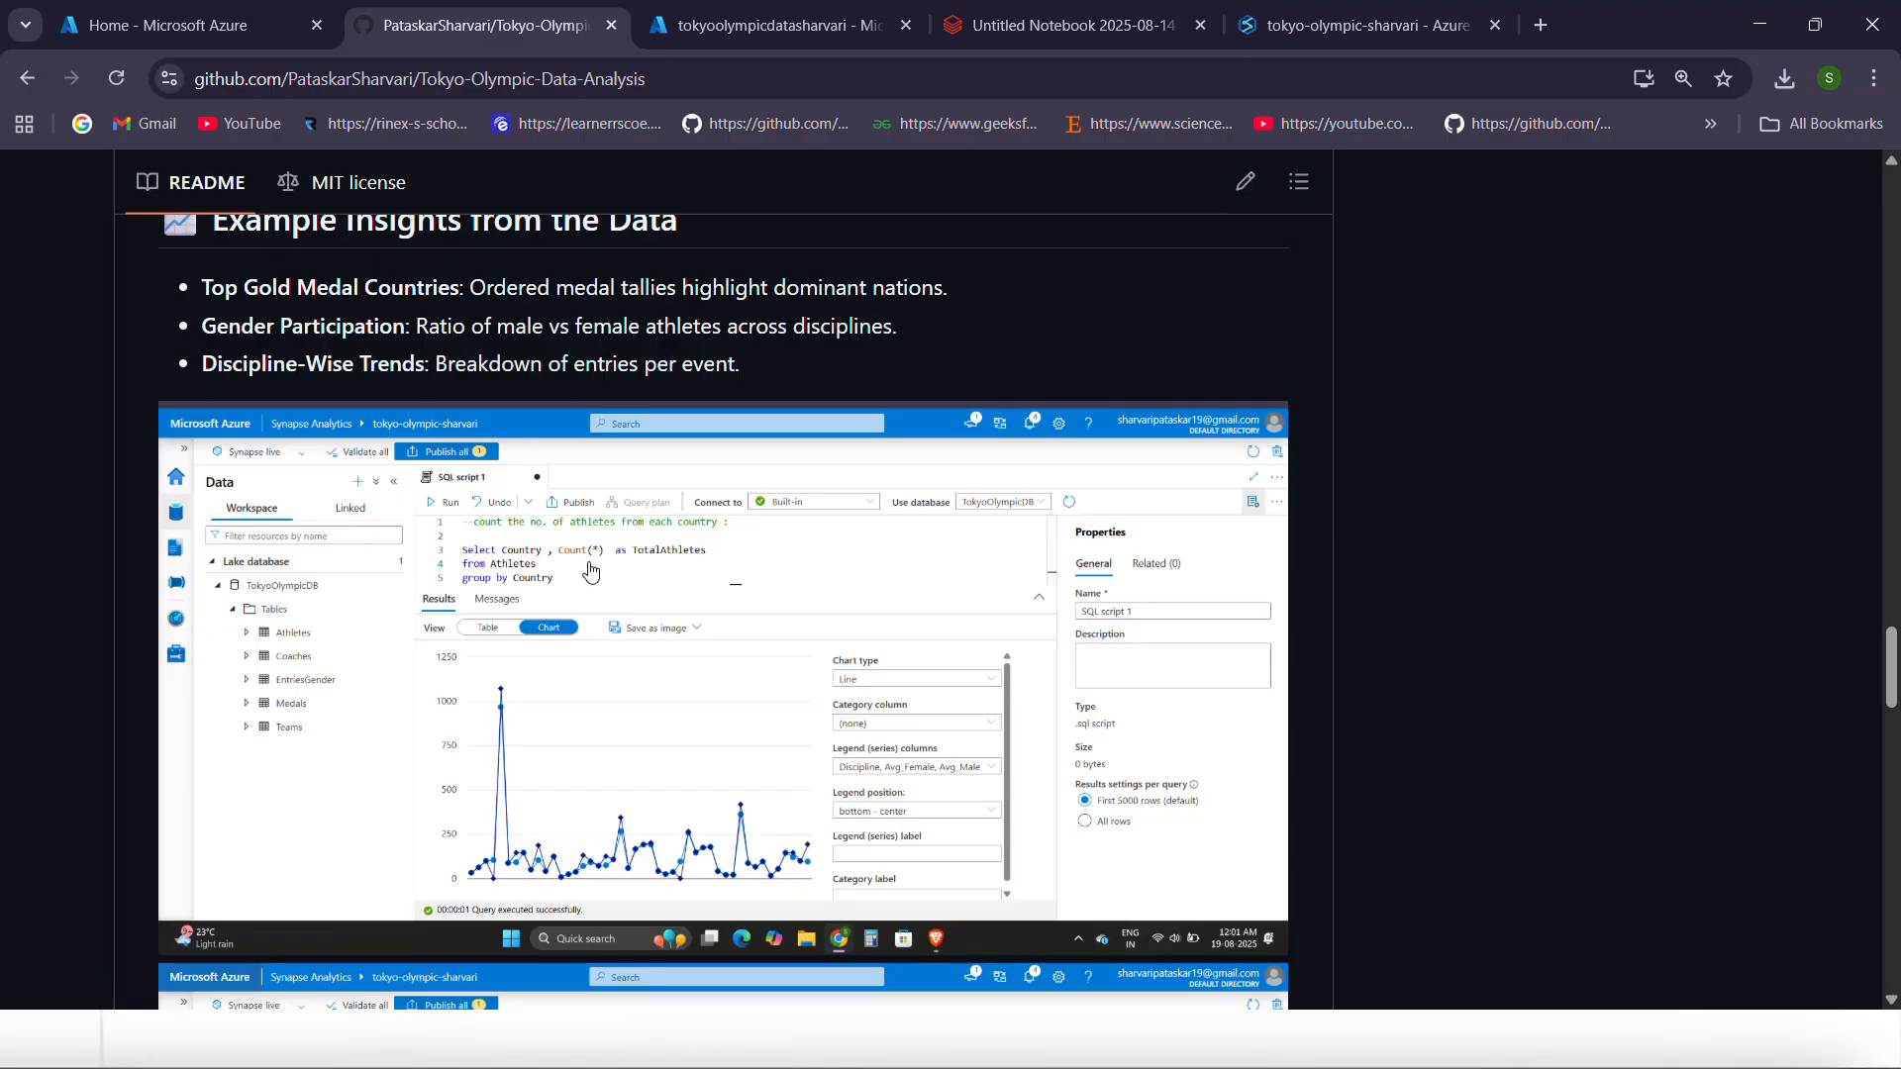
pyautogui.scroll(-3, 567, 603)
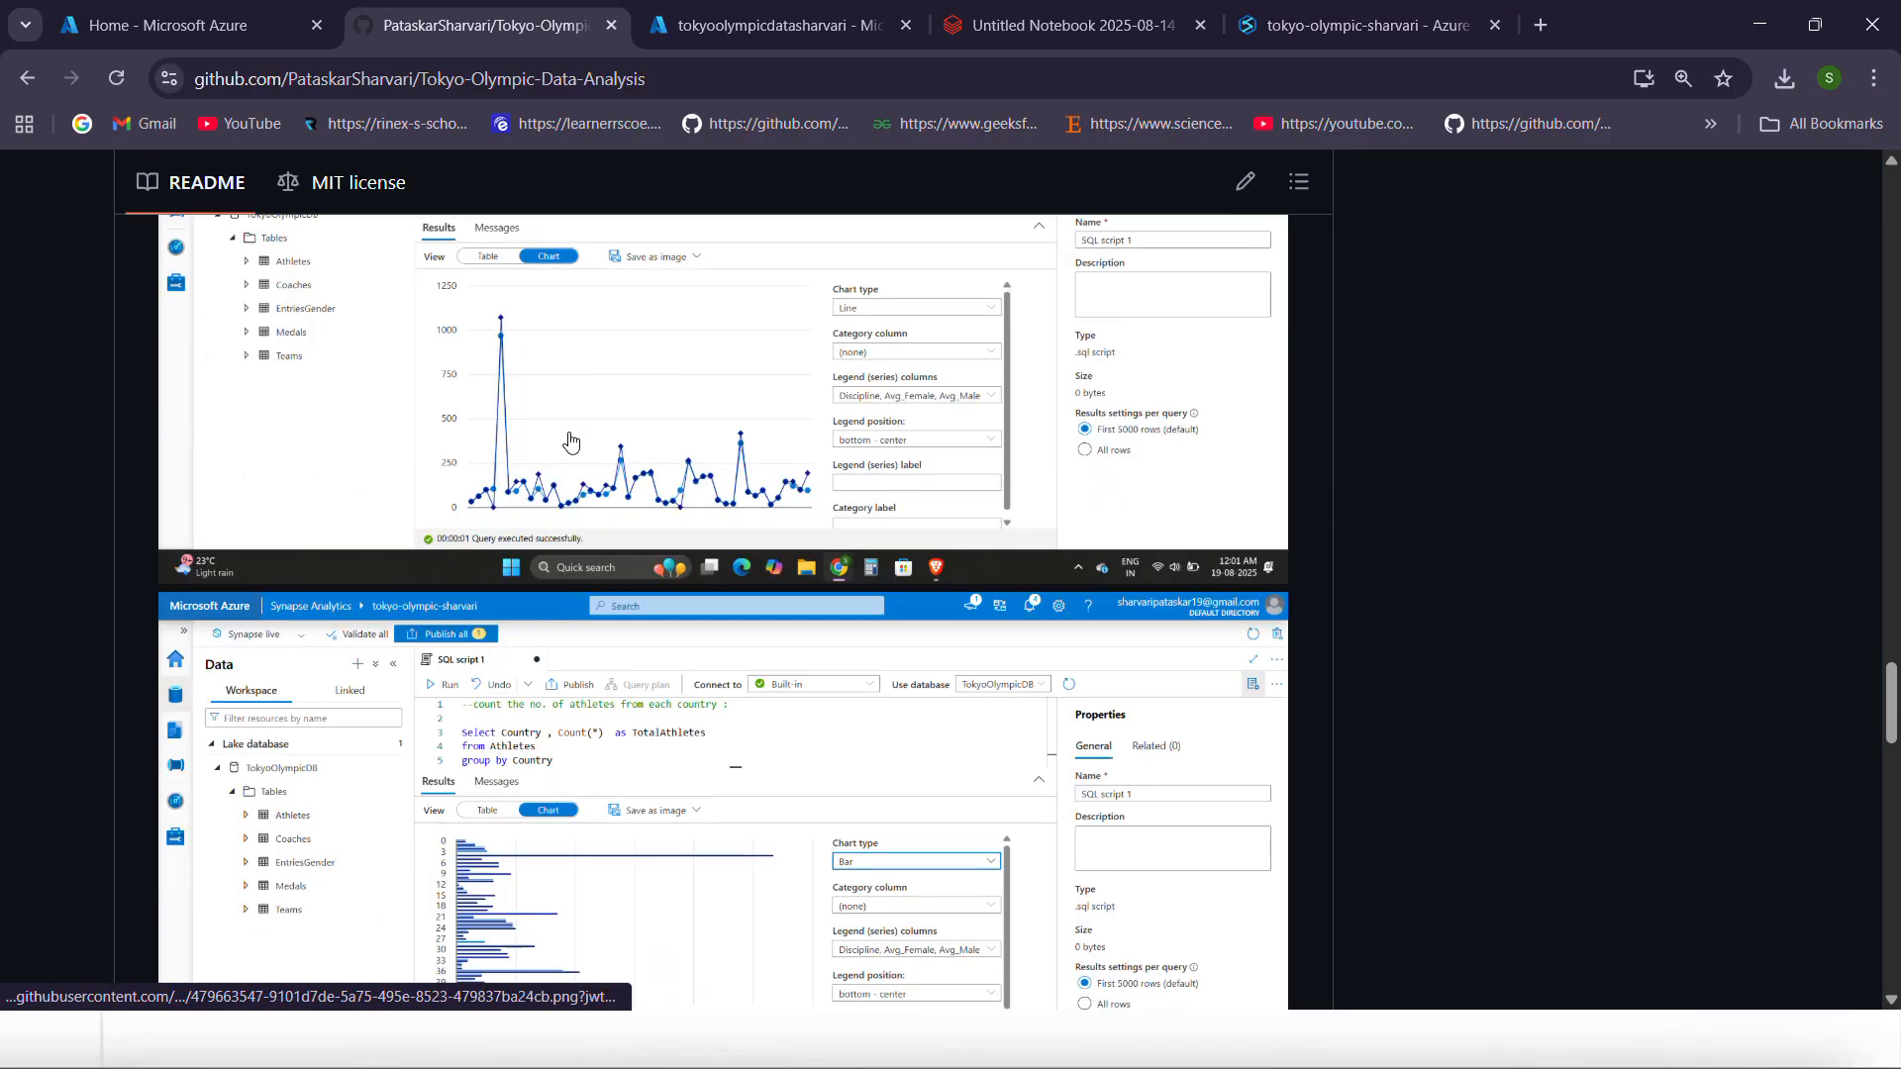
# Read through the README's Future Enhancements, Repository Structure and Conclusion sections
pyautogui.scroll(-6, 567, 603)
pyautogui.scroll(-3, 688, 674)
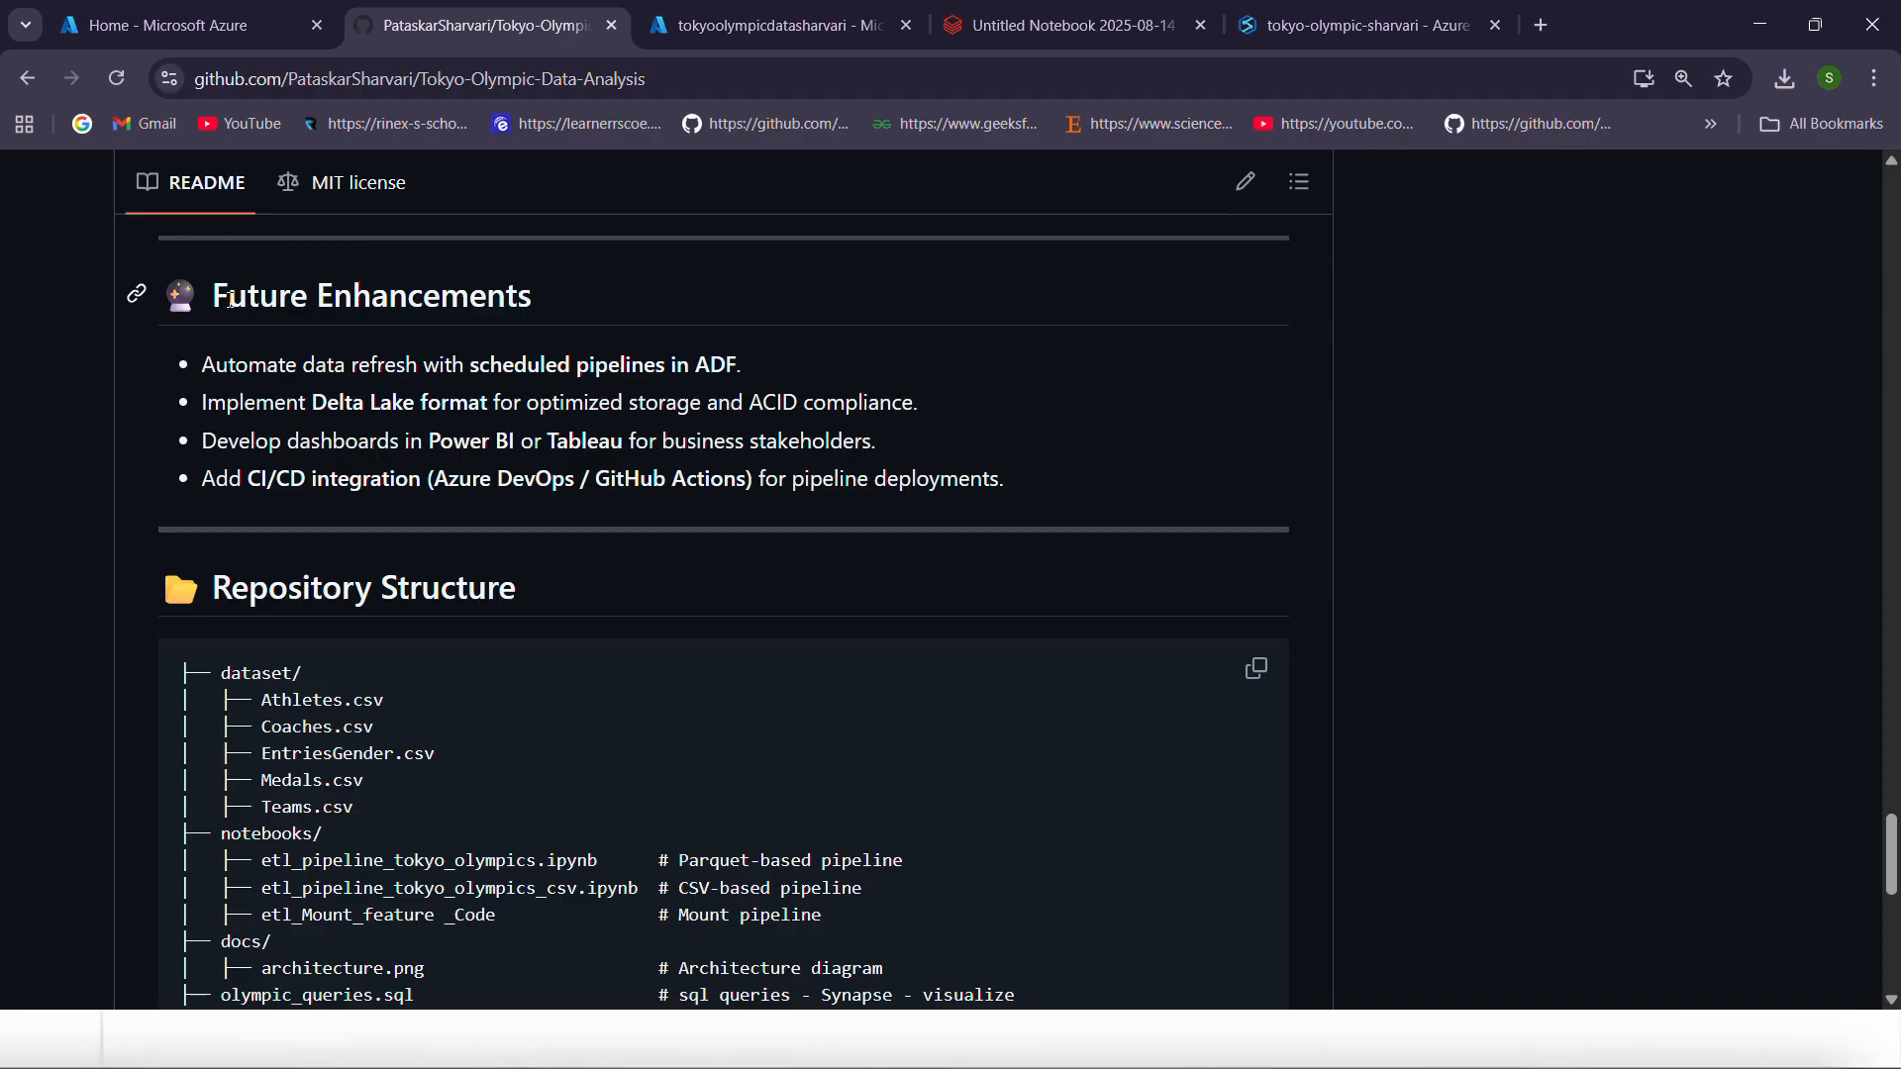
pyautogui.scroll(-4, 798, 661)
pyautogui.scroll(-1, 788, 670)
pyautogui.scroll(1, 478, 580)
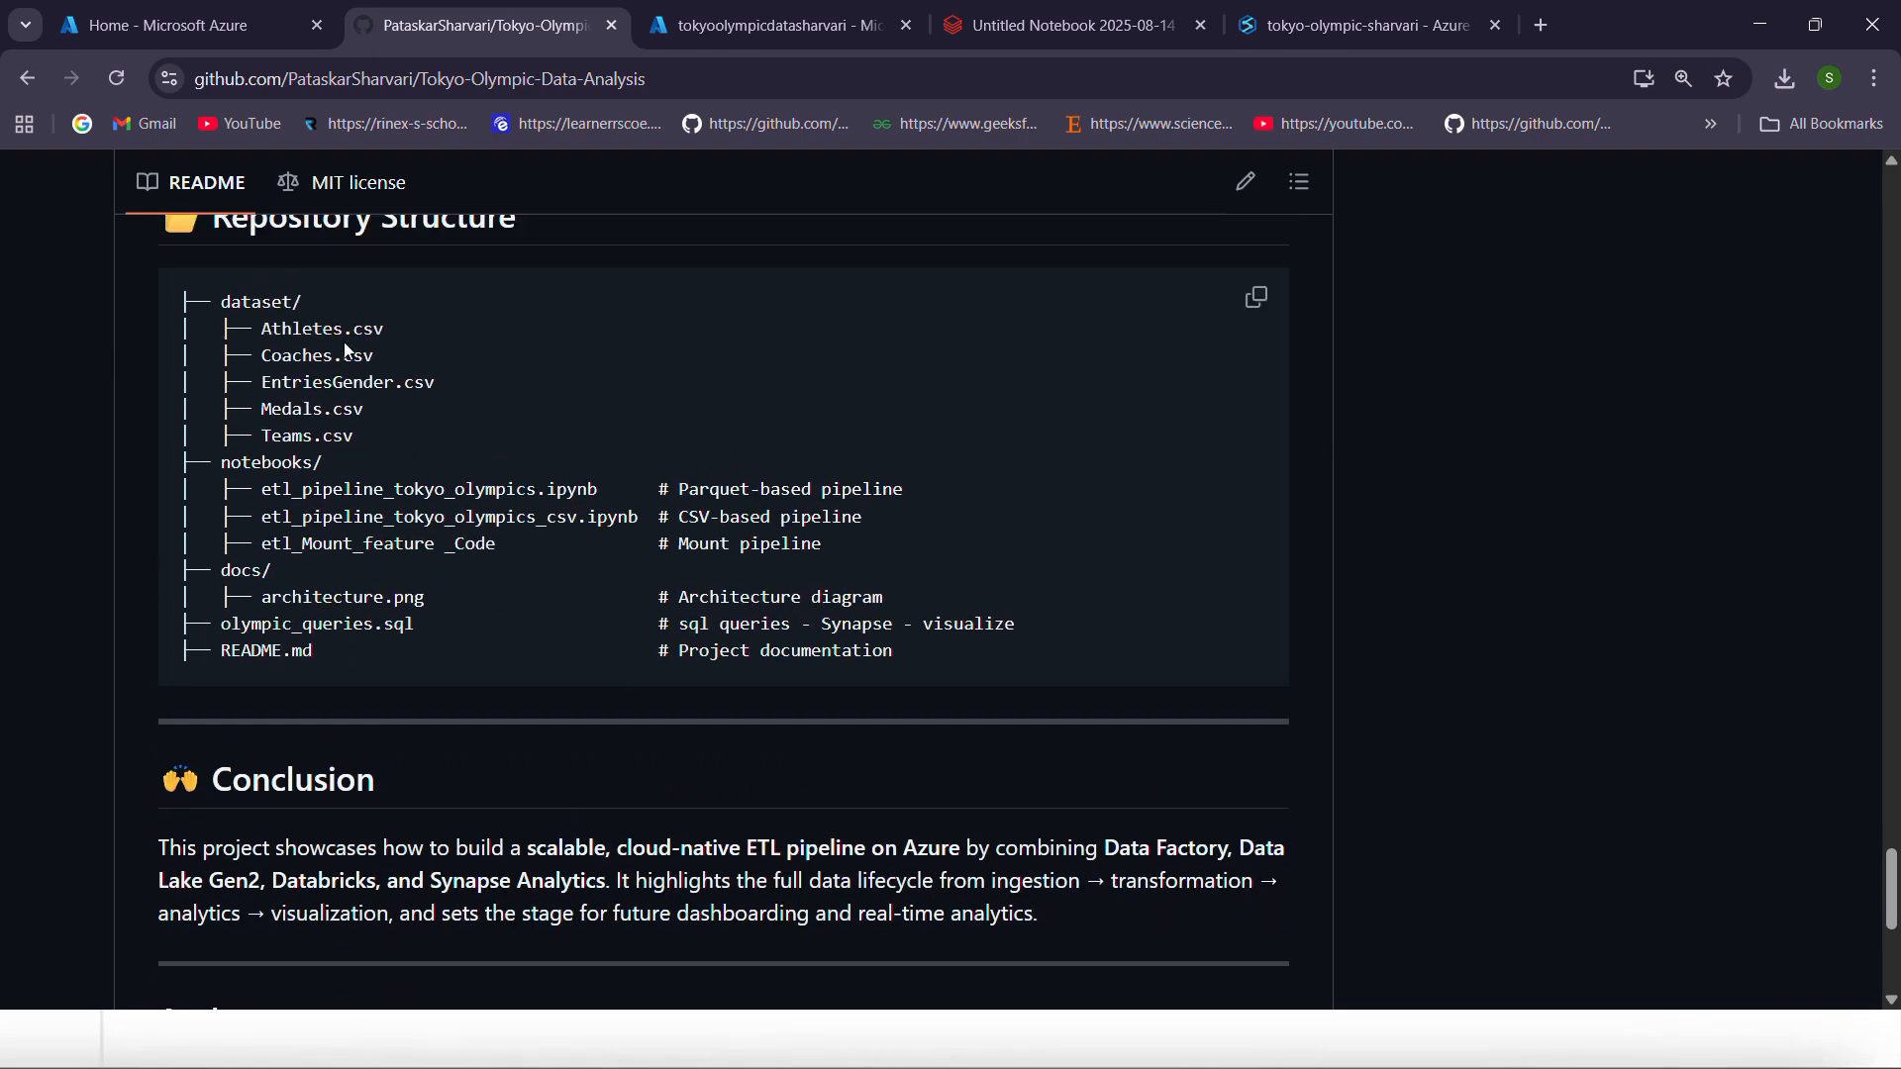
pyautogui.scroll(-3, 1272, 752)
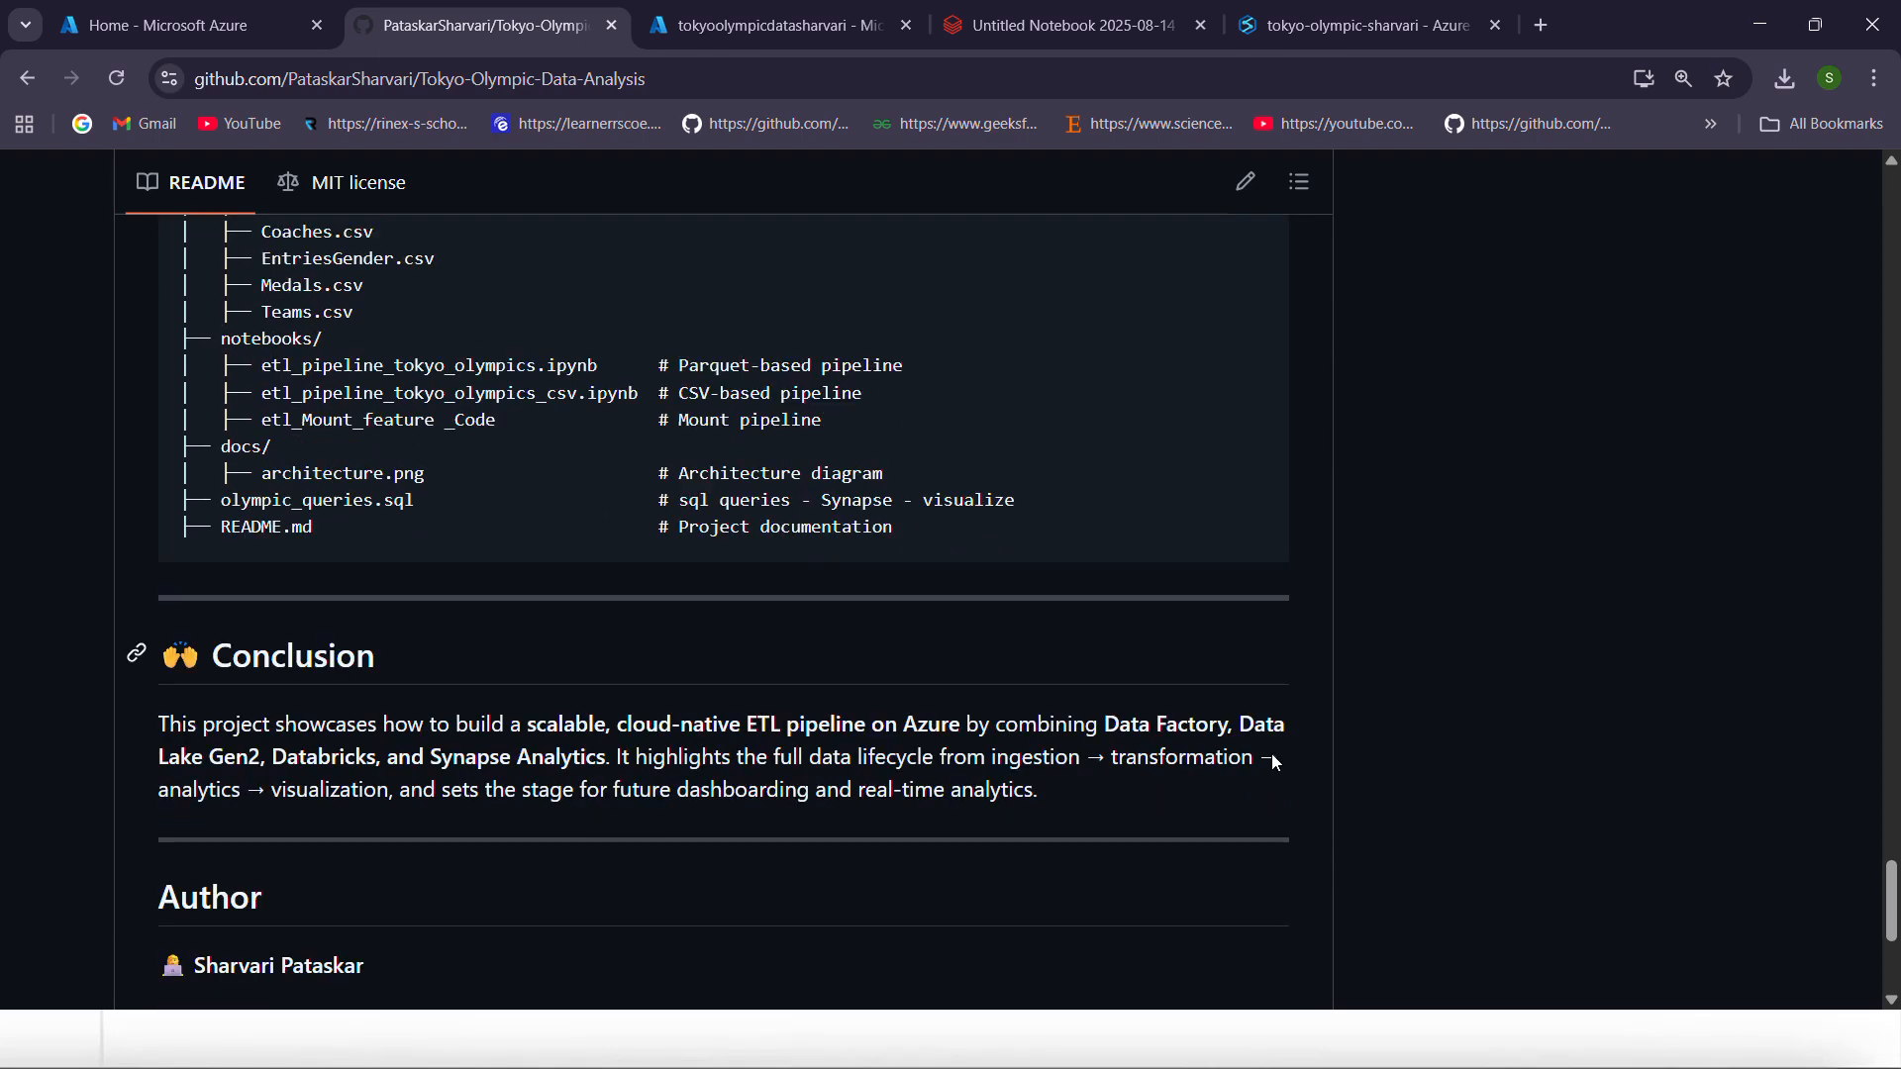
pyautogui.scroll(9, 798, 580)
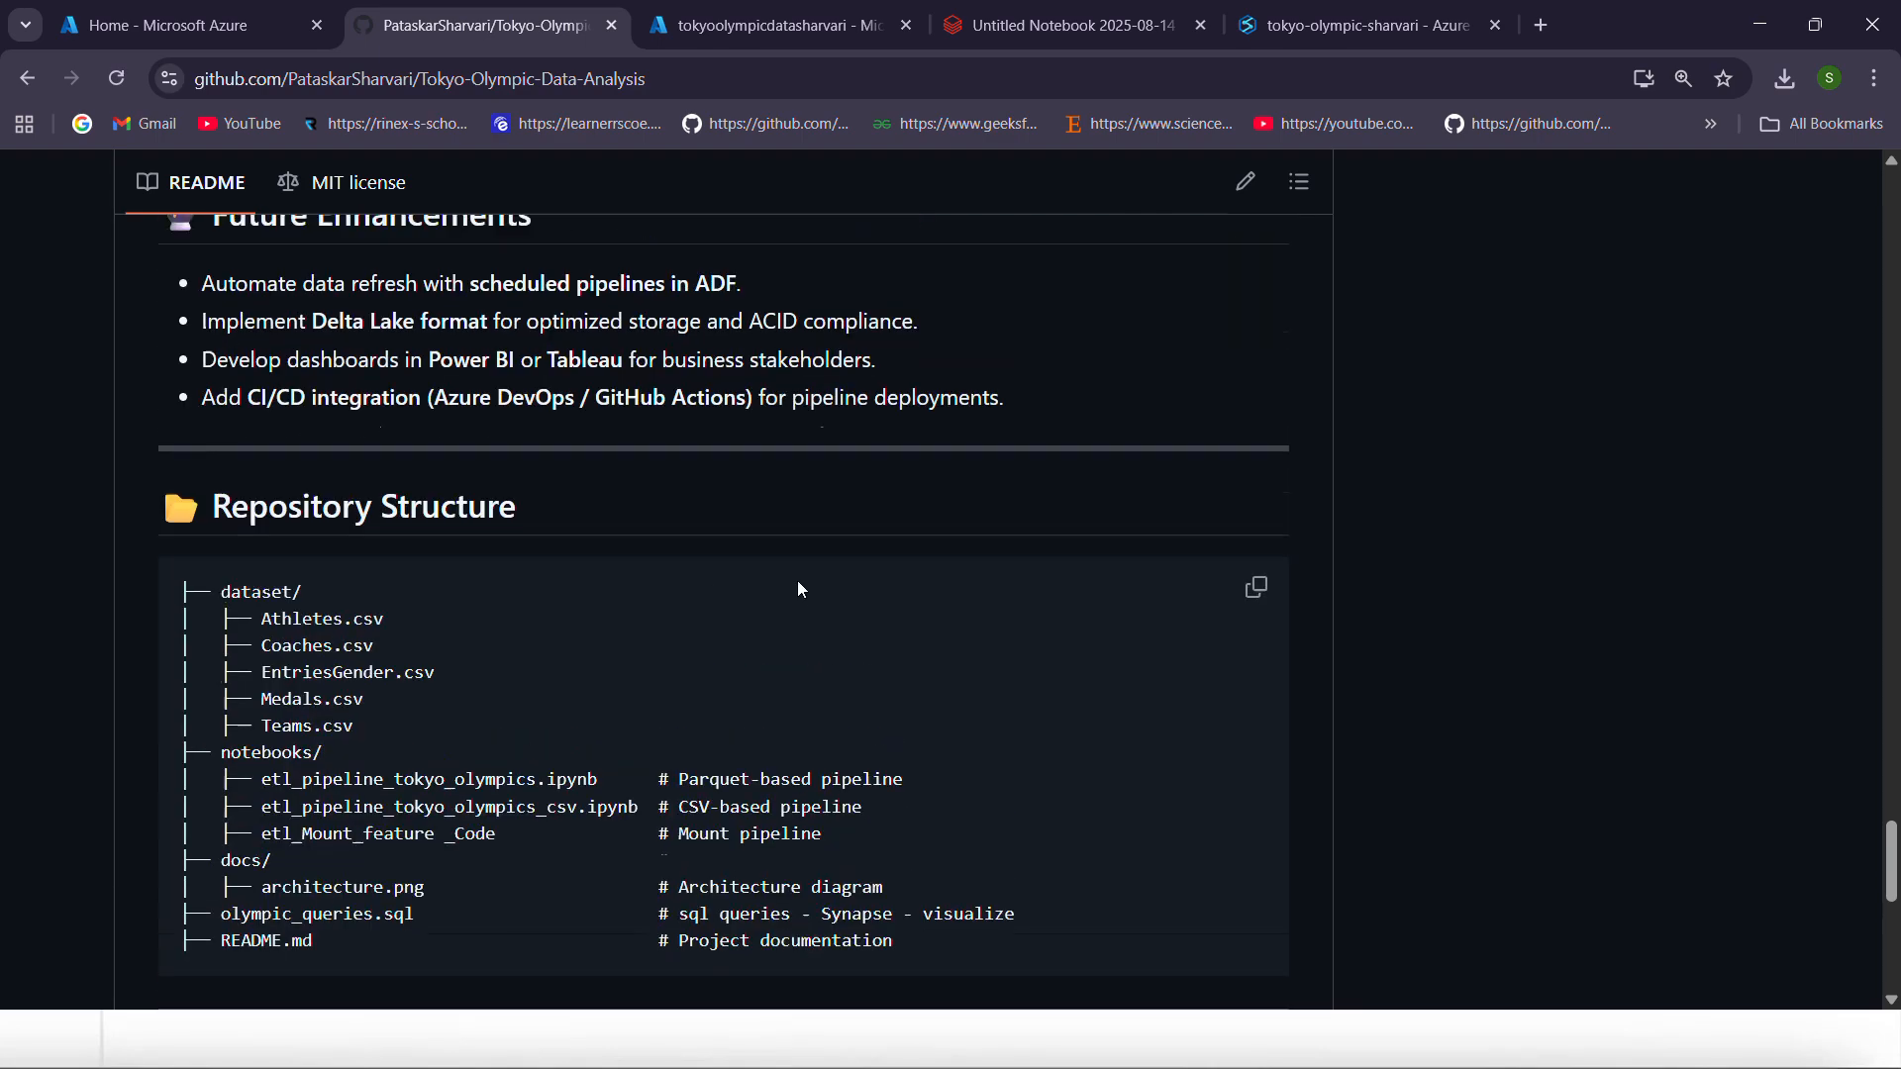